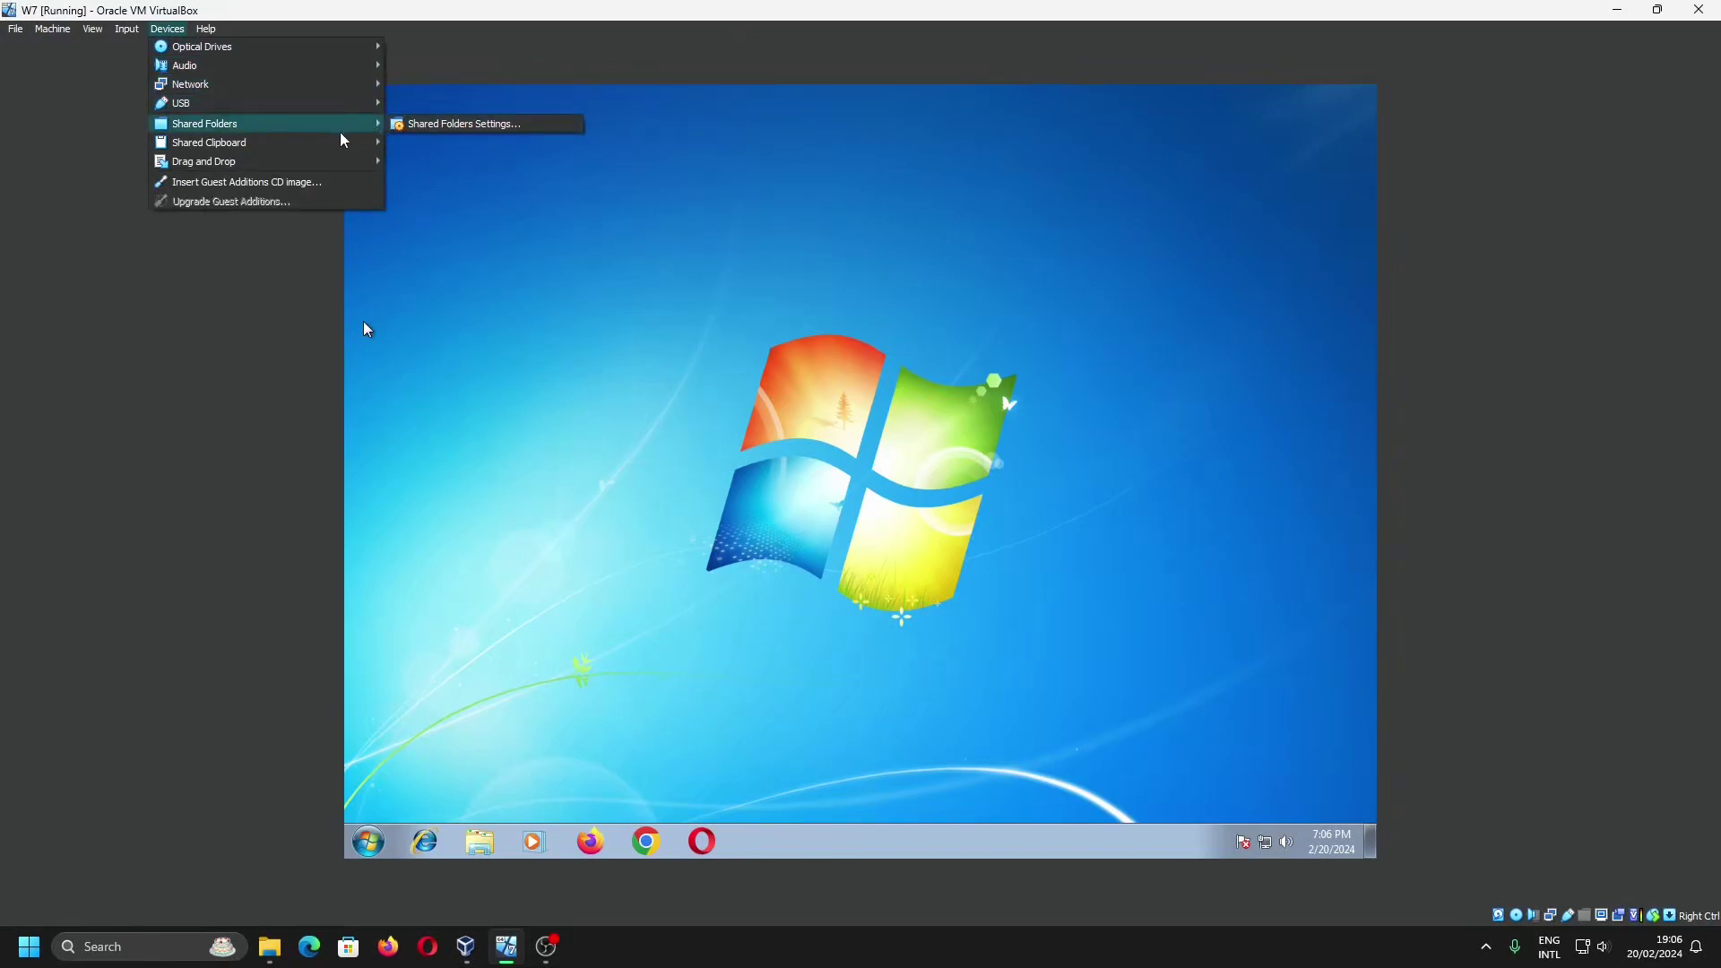
# Review the shared clipboard modes and the Windows 7 guest's screen resolution settings, leaving them as they are
pyautogui.moveTo(311, 143)
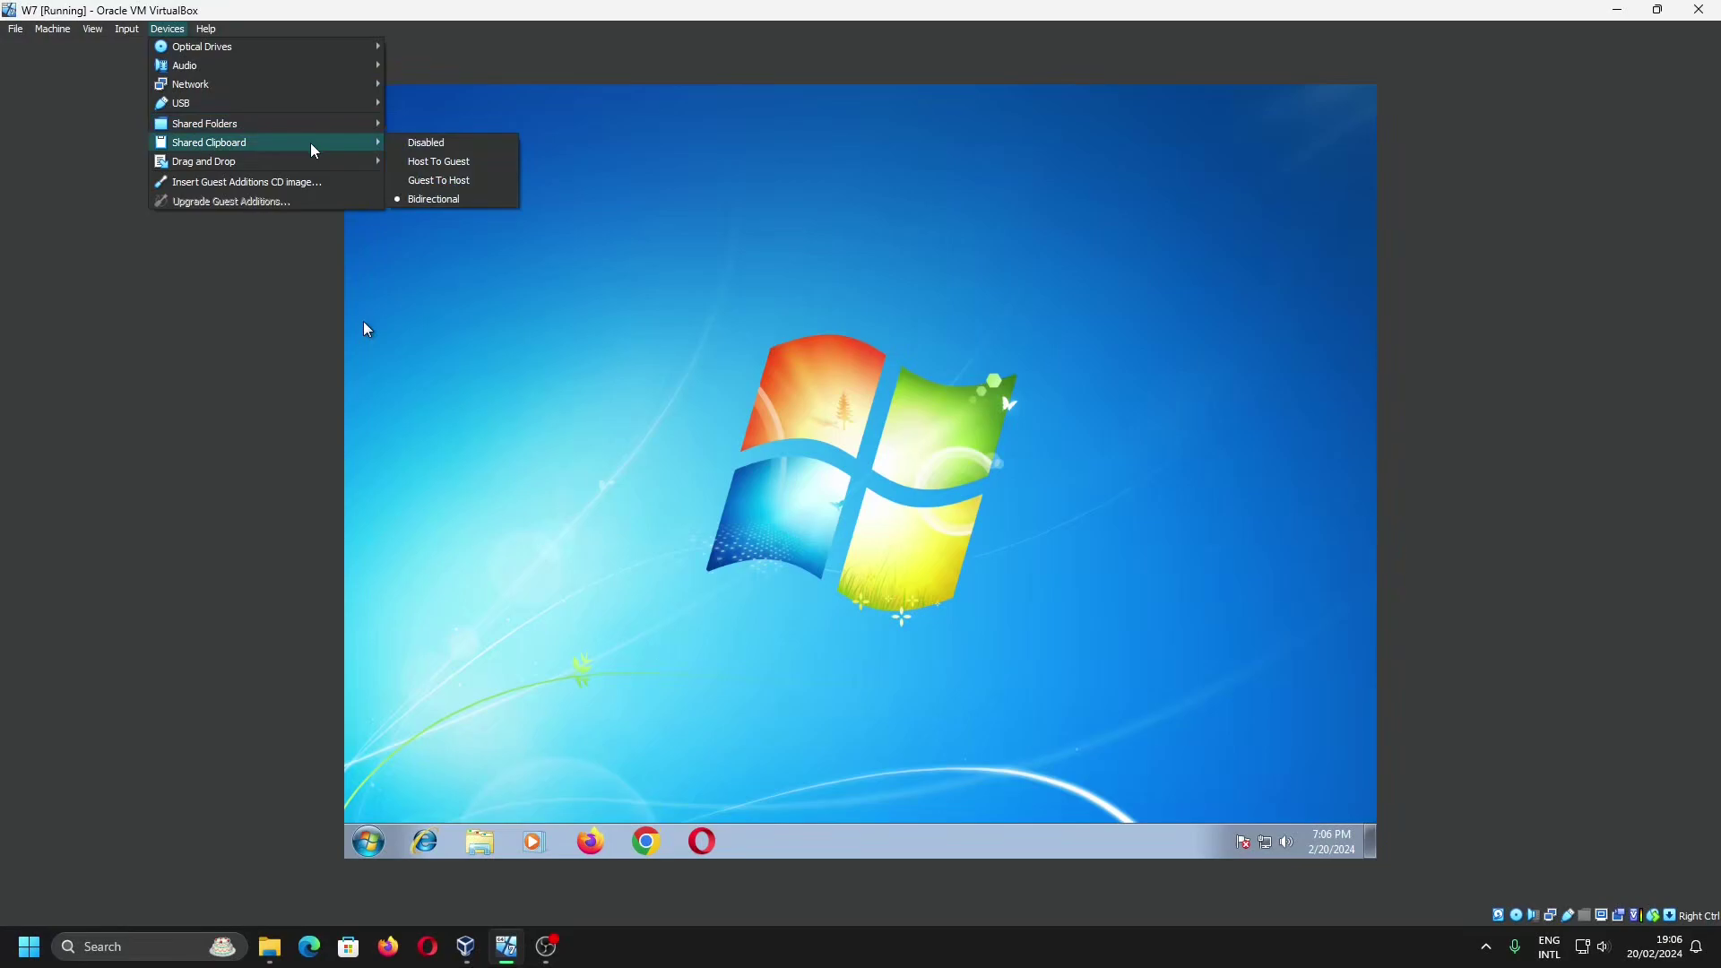
pyautogui.click(851, 623)
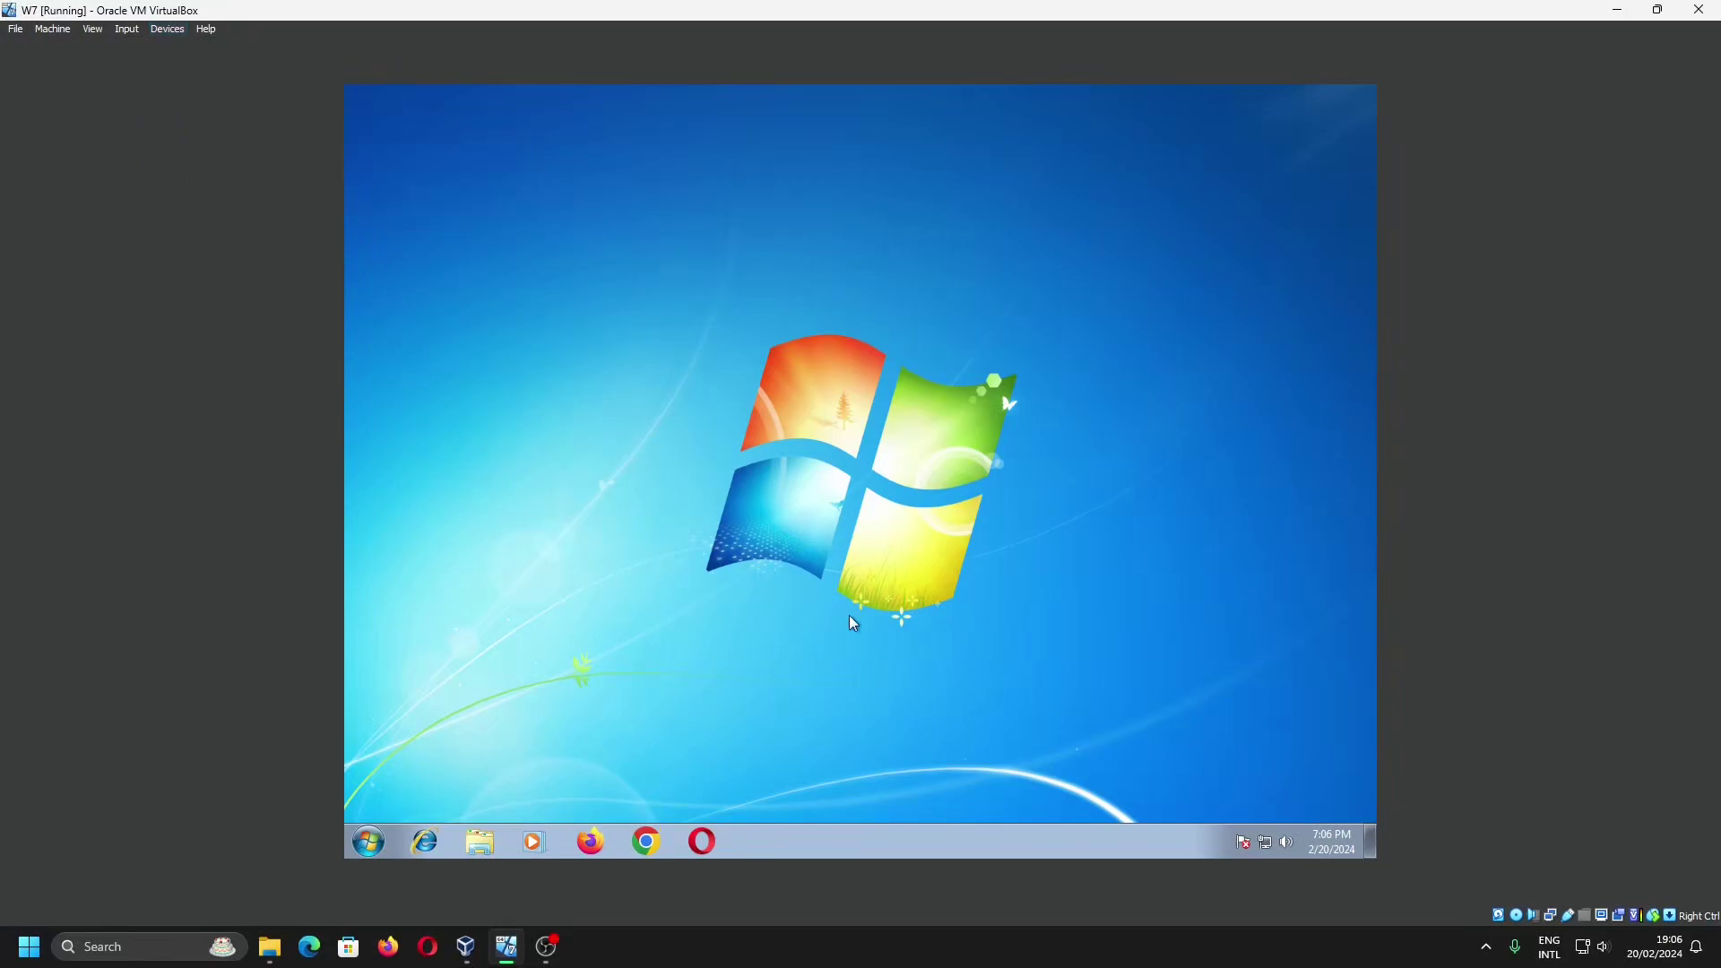
pyautogui.rightClick(850, 617)
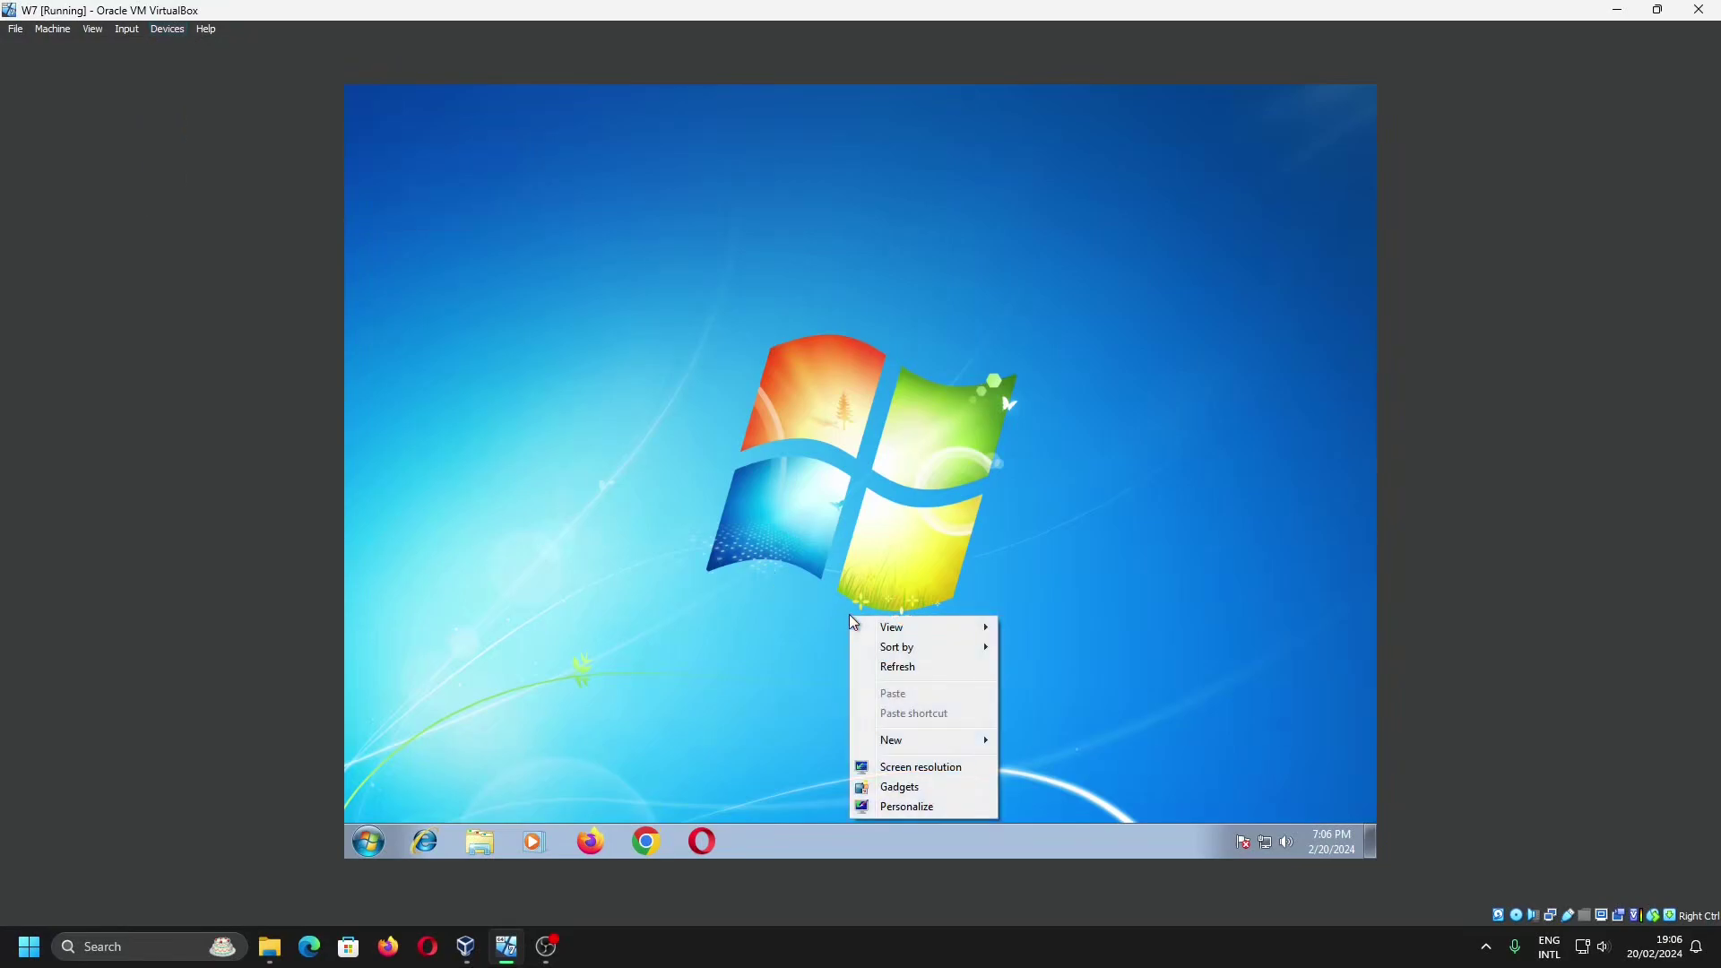
pyautogui.click(890, 770)
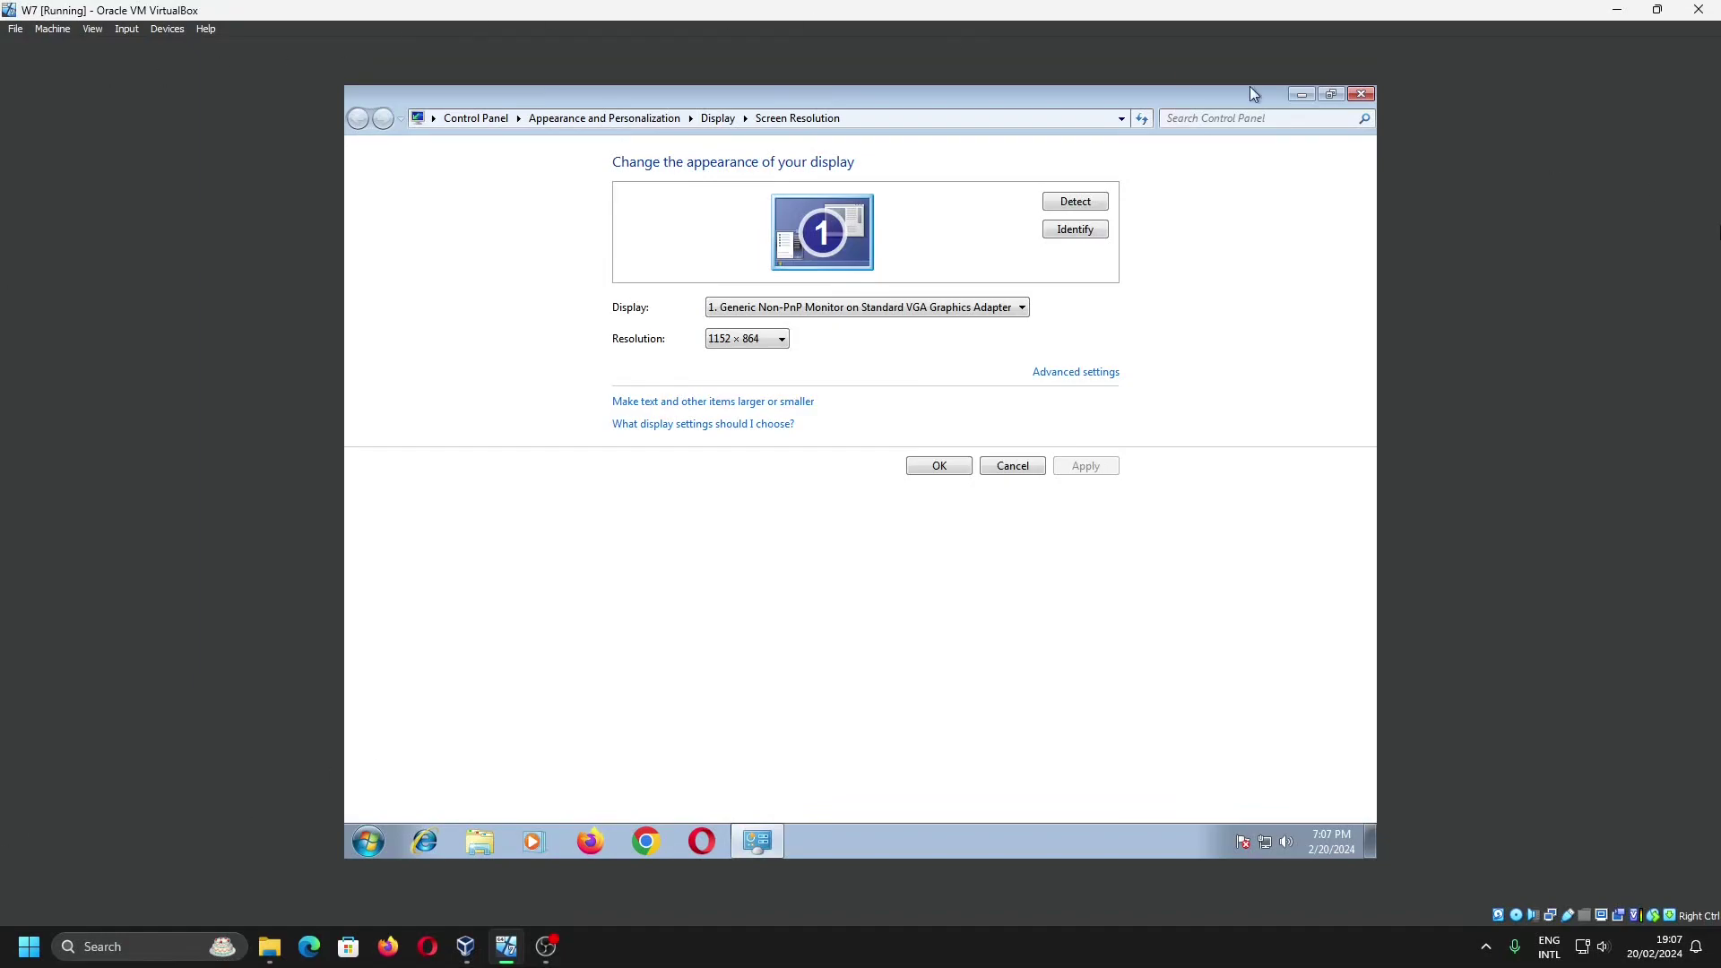
pyautogui.click(1027, 464)
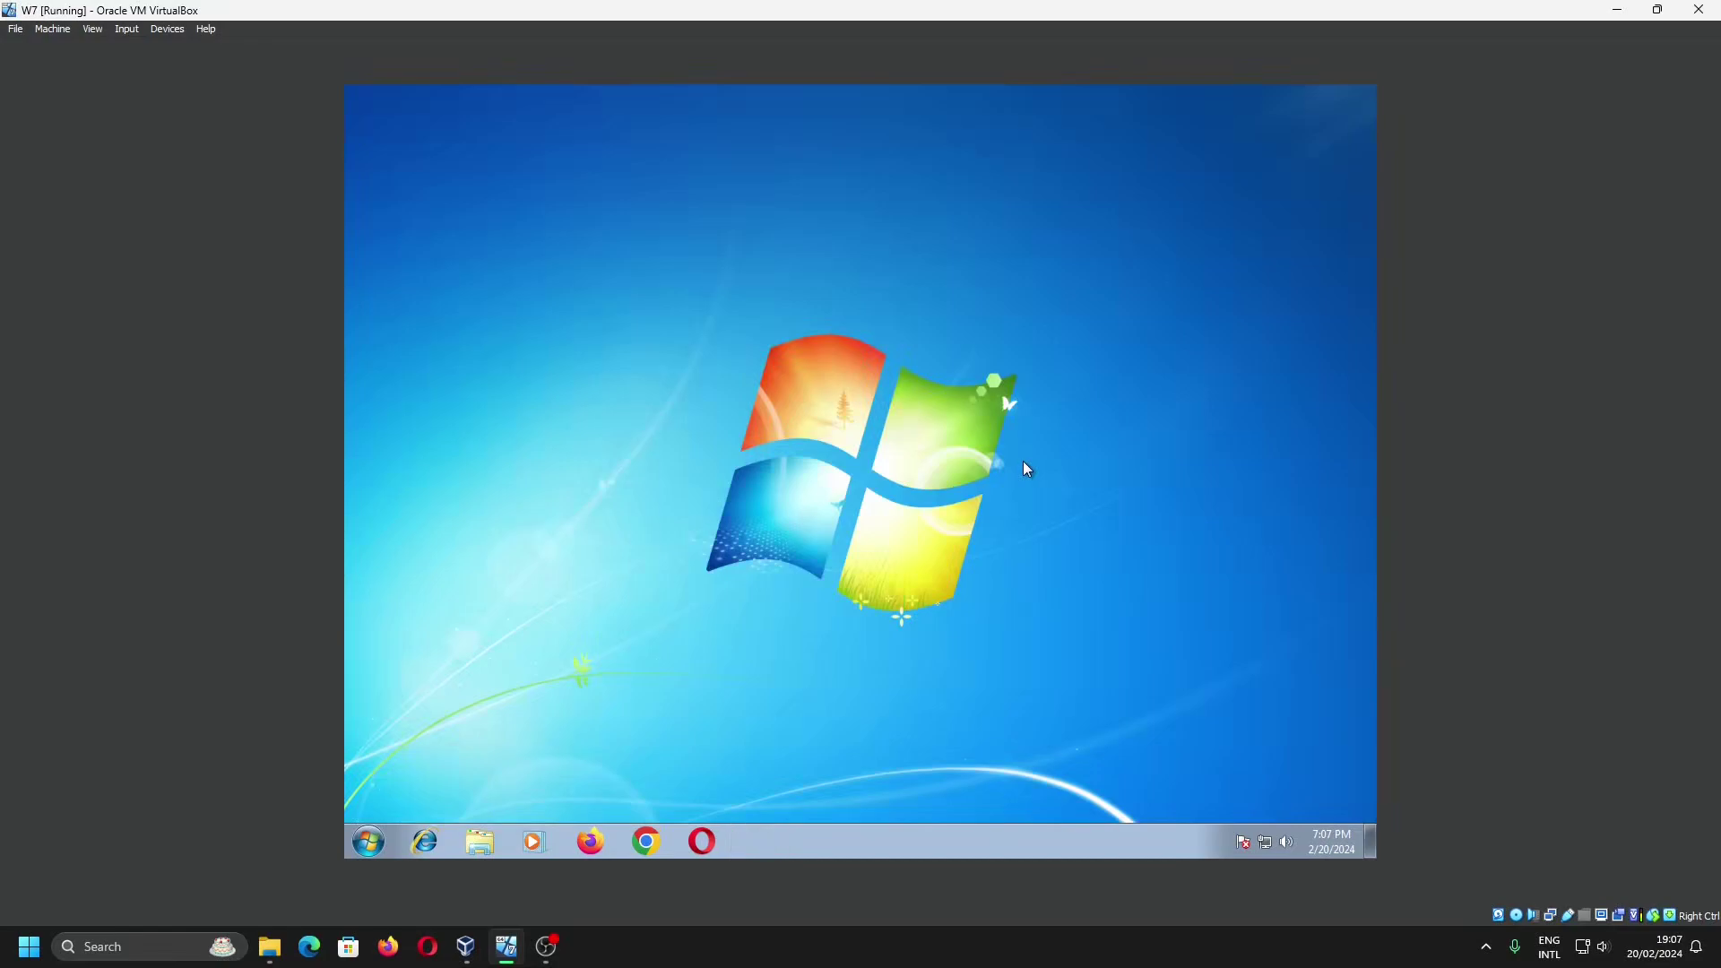
# Start adding a shared folder to the W7 machine with the host's Downloads folder as its path
pyautogui.click(179, 30)
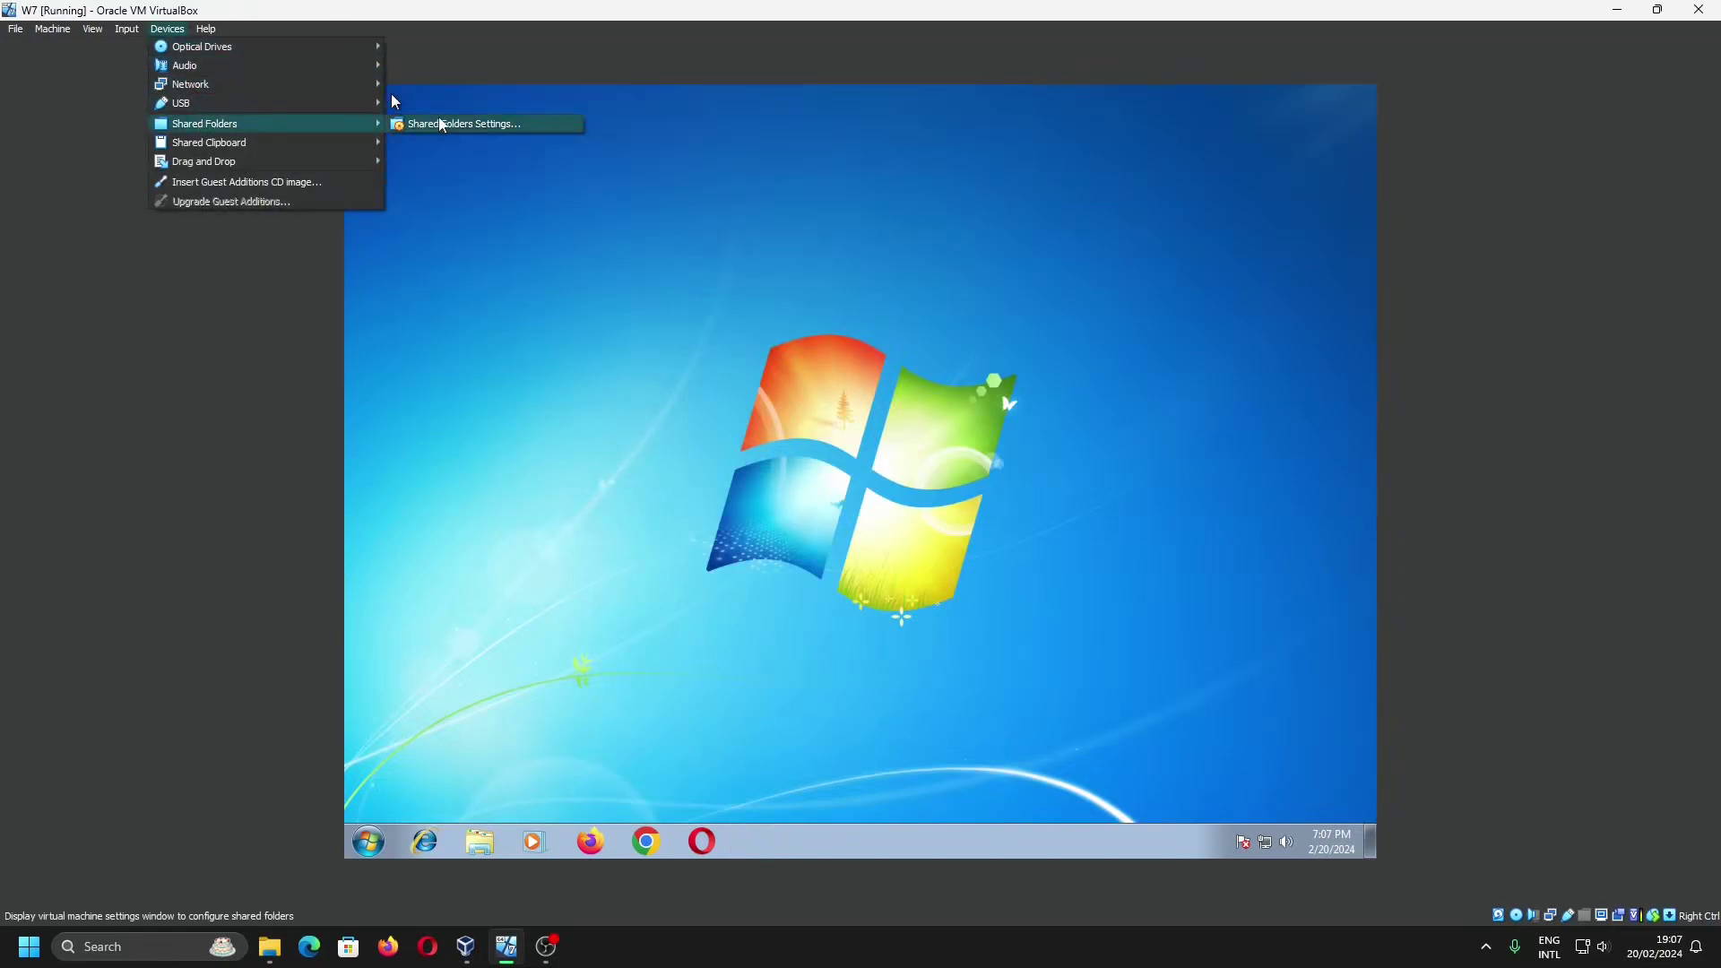
pyautogui.click(441, 124)
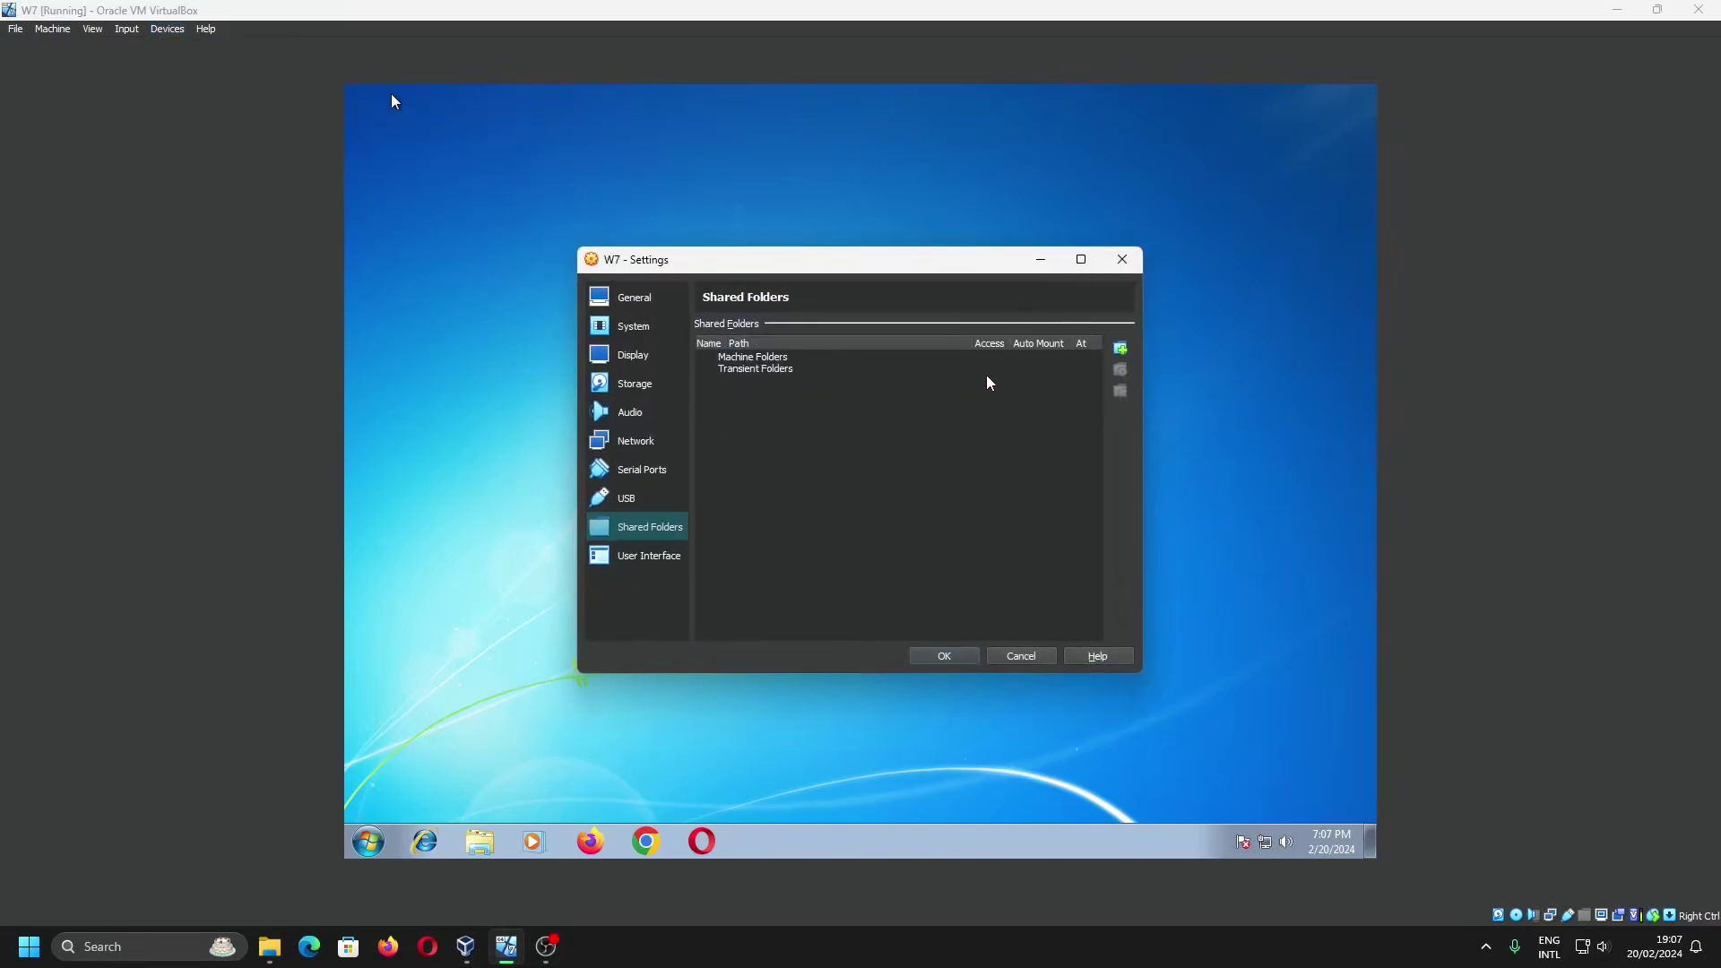
pyautogui.click(1120, 349)
pyautogui.click(971, 403)
pyautogui.click(907, 446)
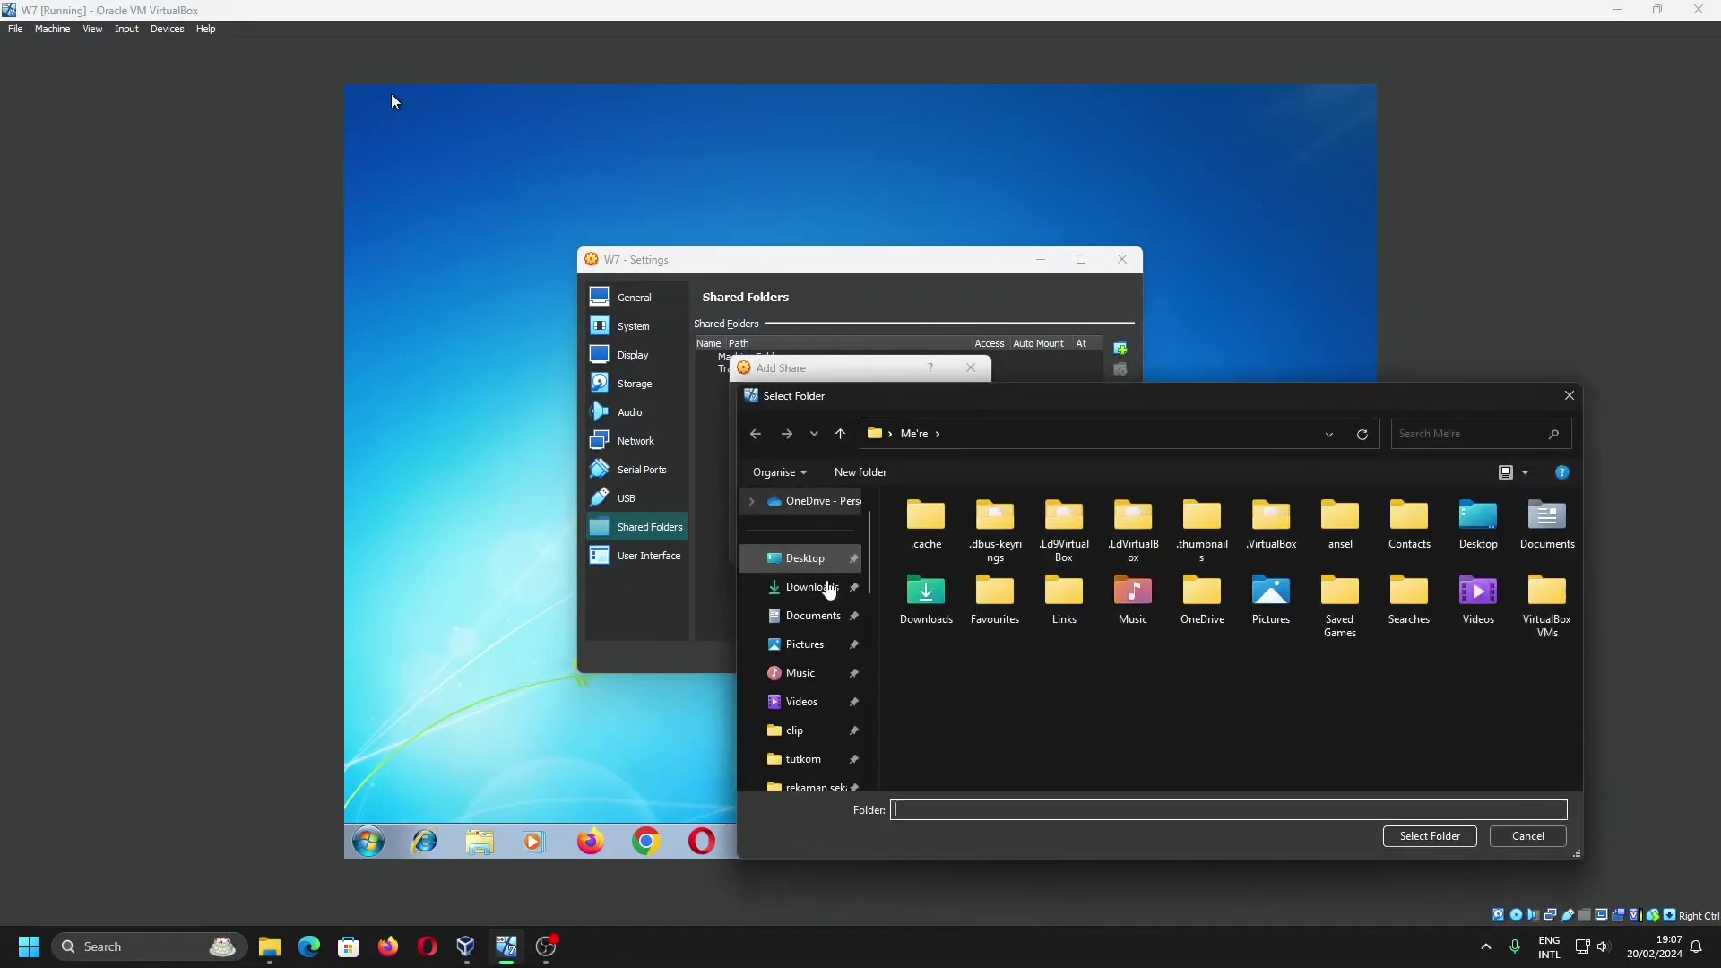
pyautogui.click(828, 588)
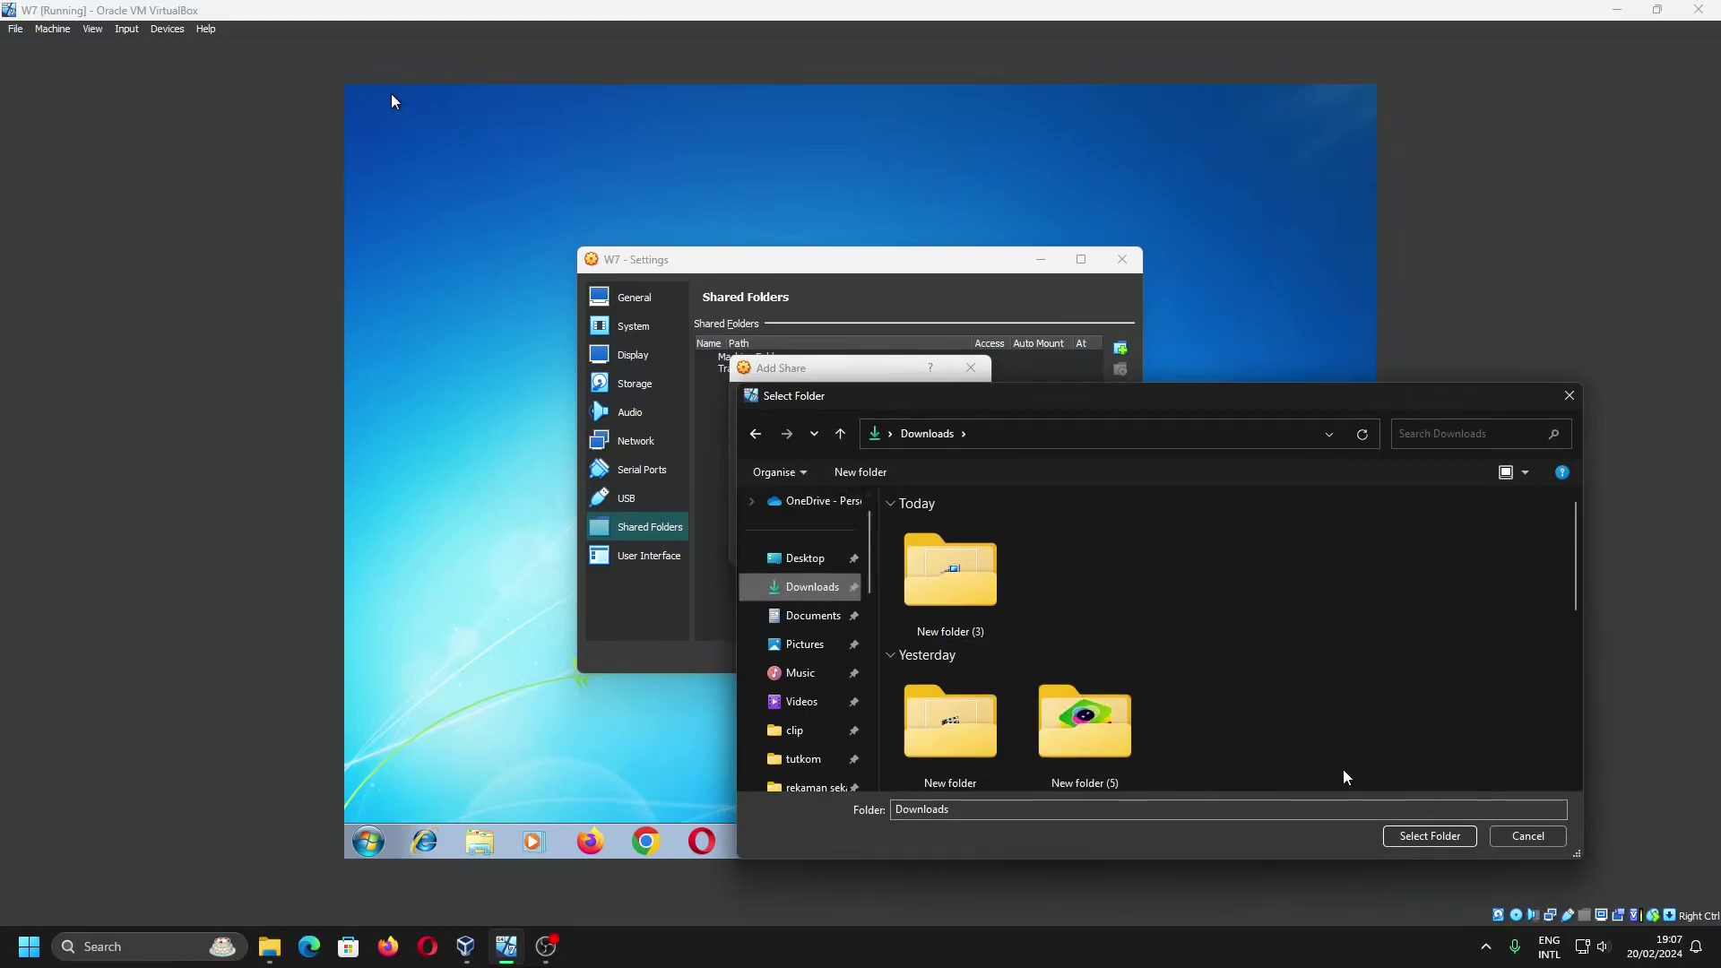
pyautogui.click(1430, 835)
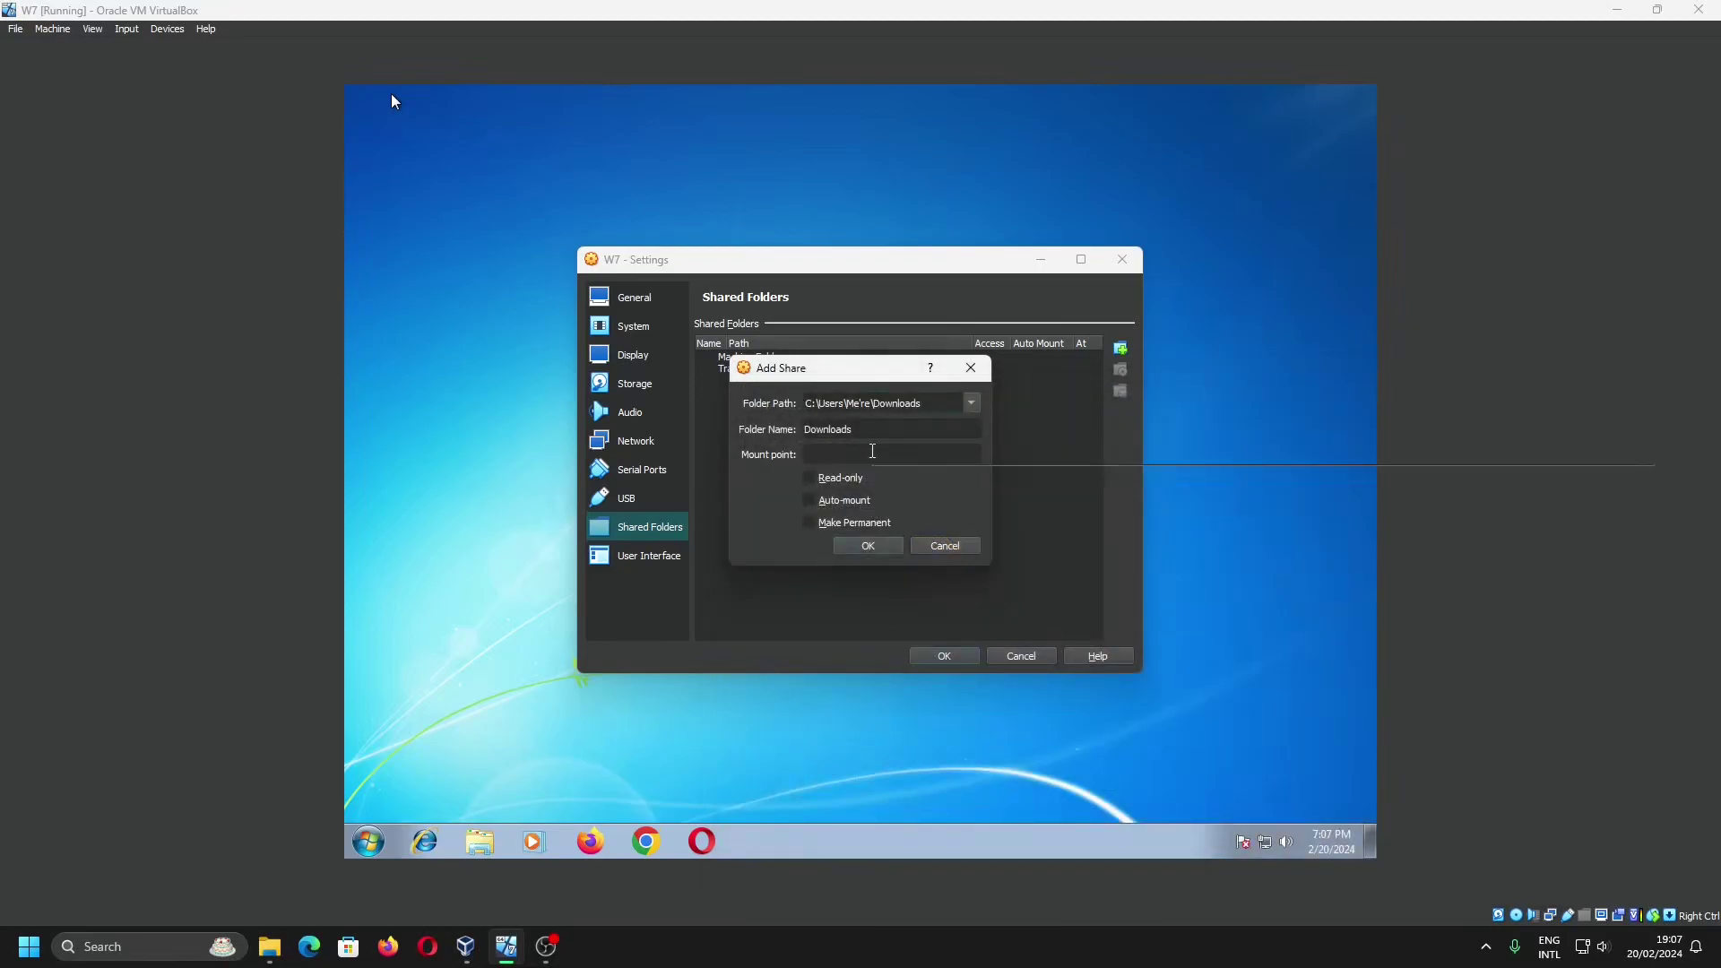
# Set the share's mount point to F:, enable Auto-mount, and save the shared folder settings
pyautogui.write('F:')
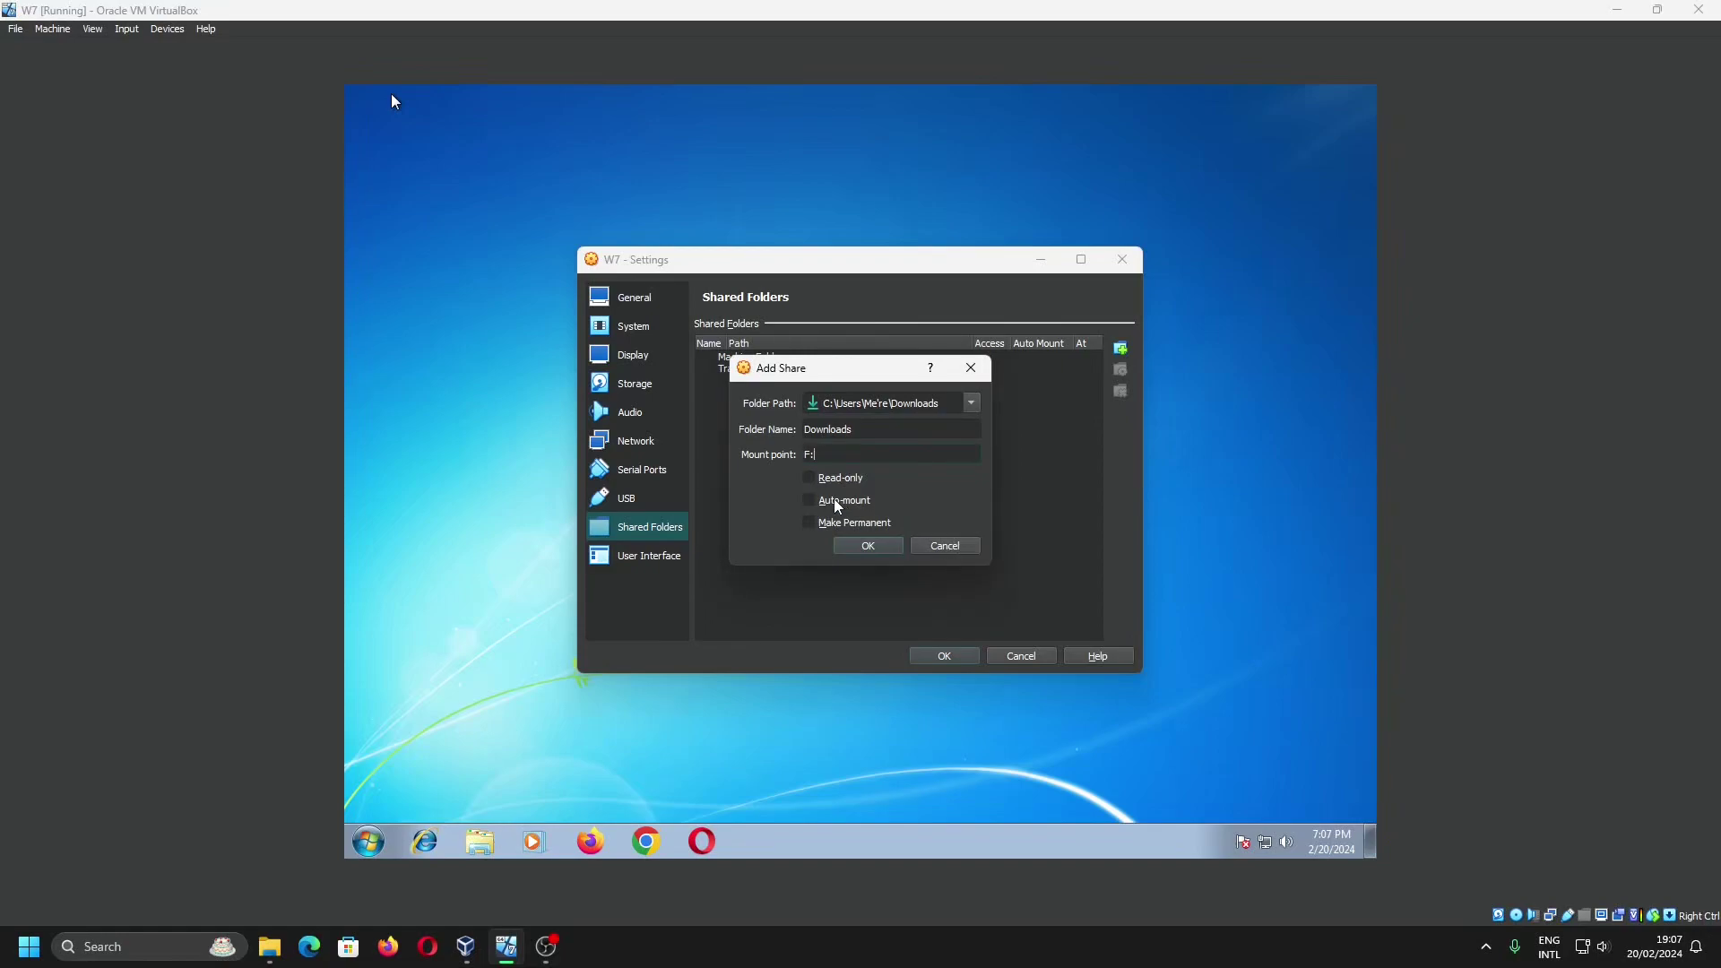
pyautogui.click(873, 550)
pyautogui.click(479, 840)
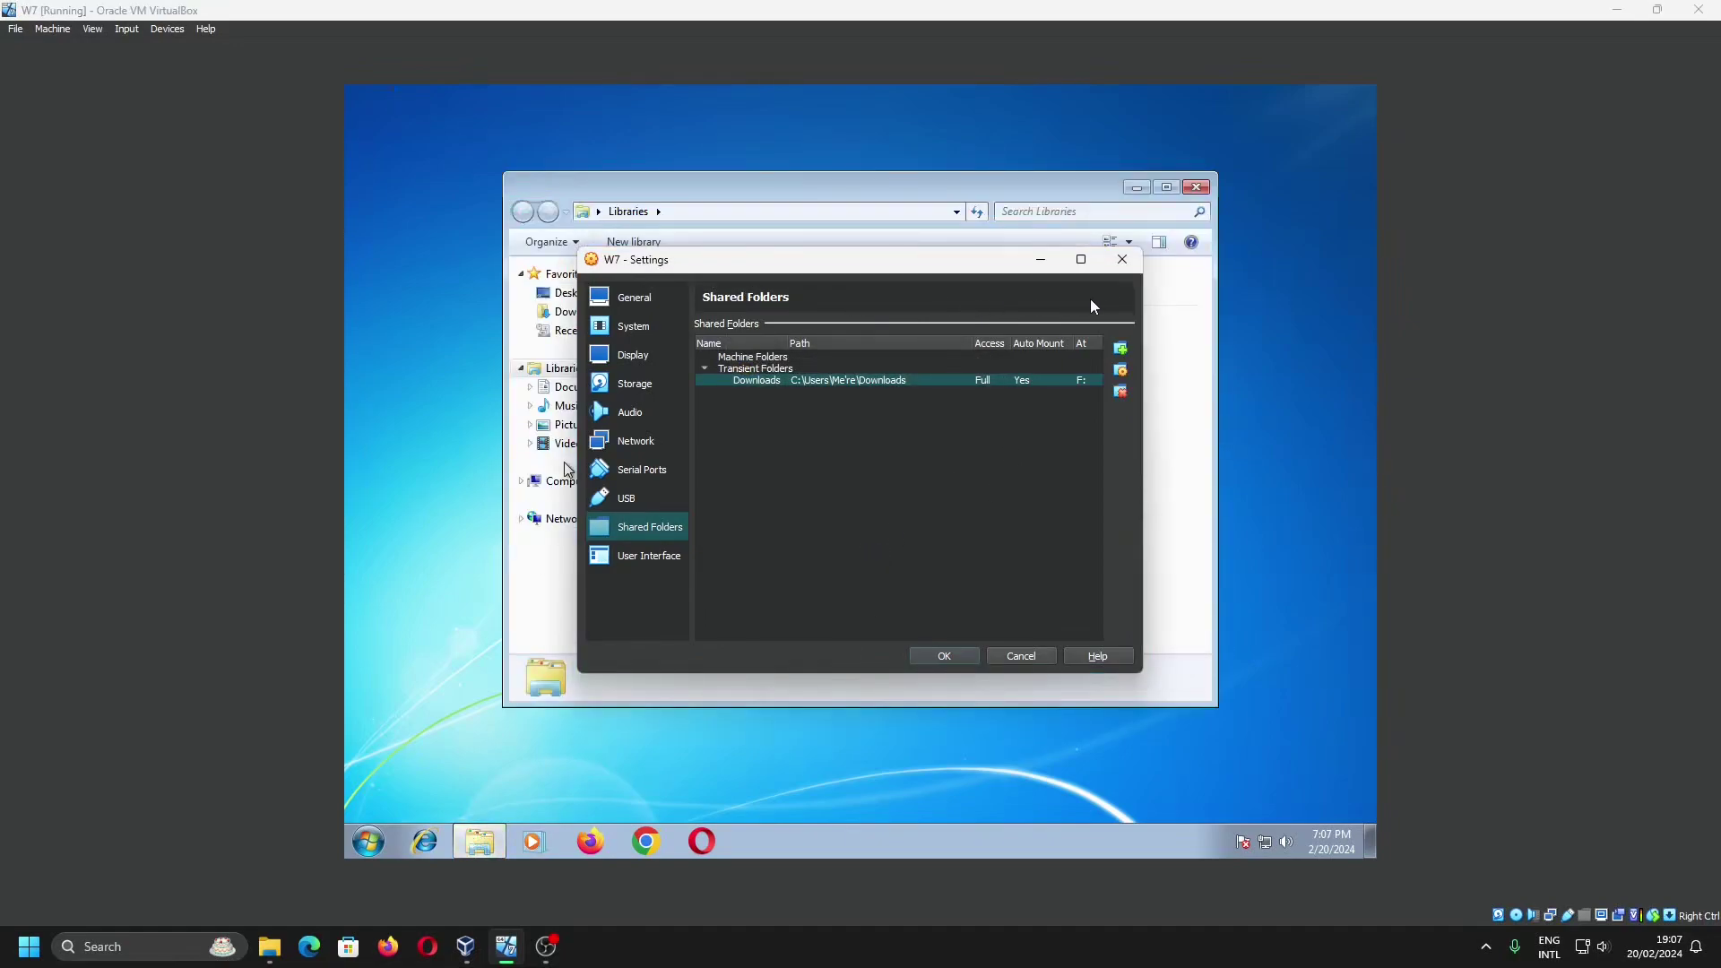
pyautogui.click(944, 655)
# Check the guest's Computer view for the shared drive and review the Downloads share in the machine's shared folder settings
pyautogui.click(589, 480)
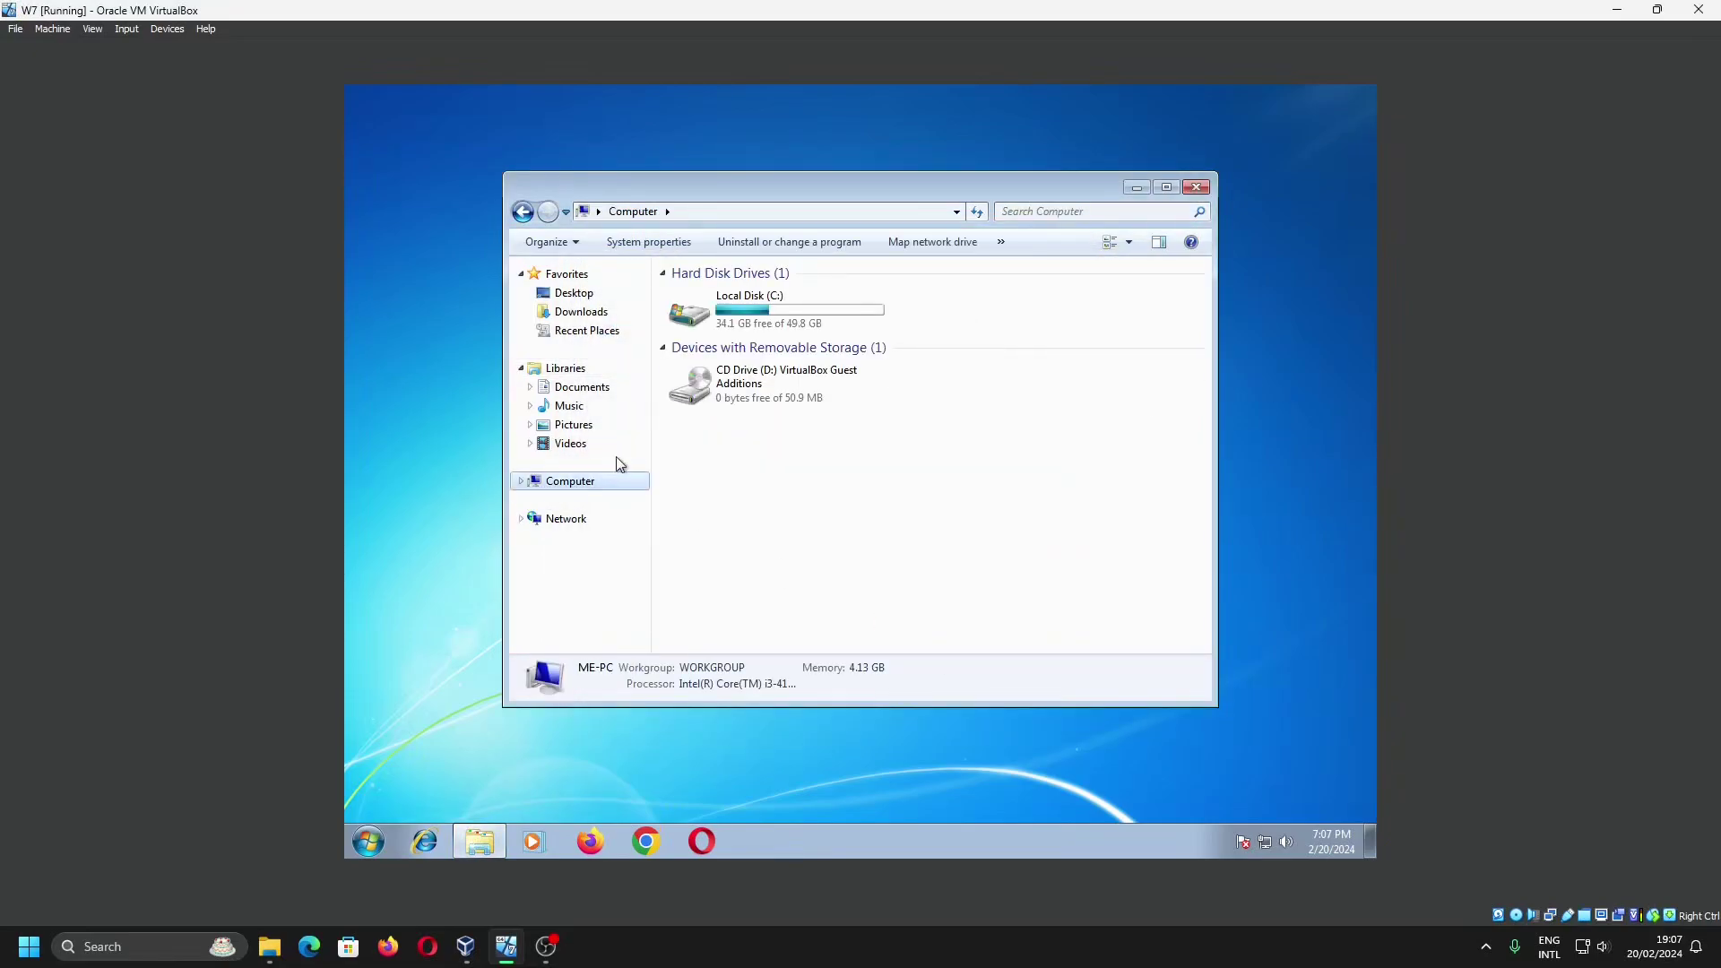
pyautogui.click(800, 301)
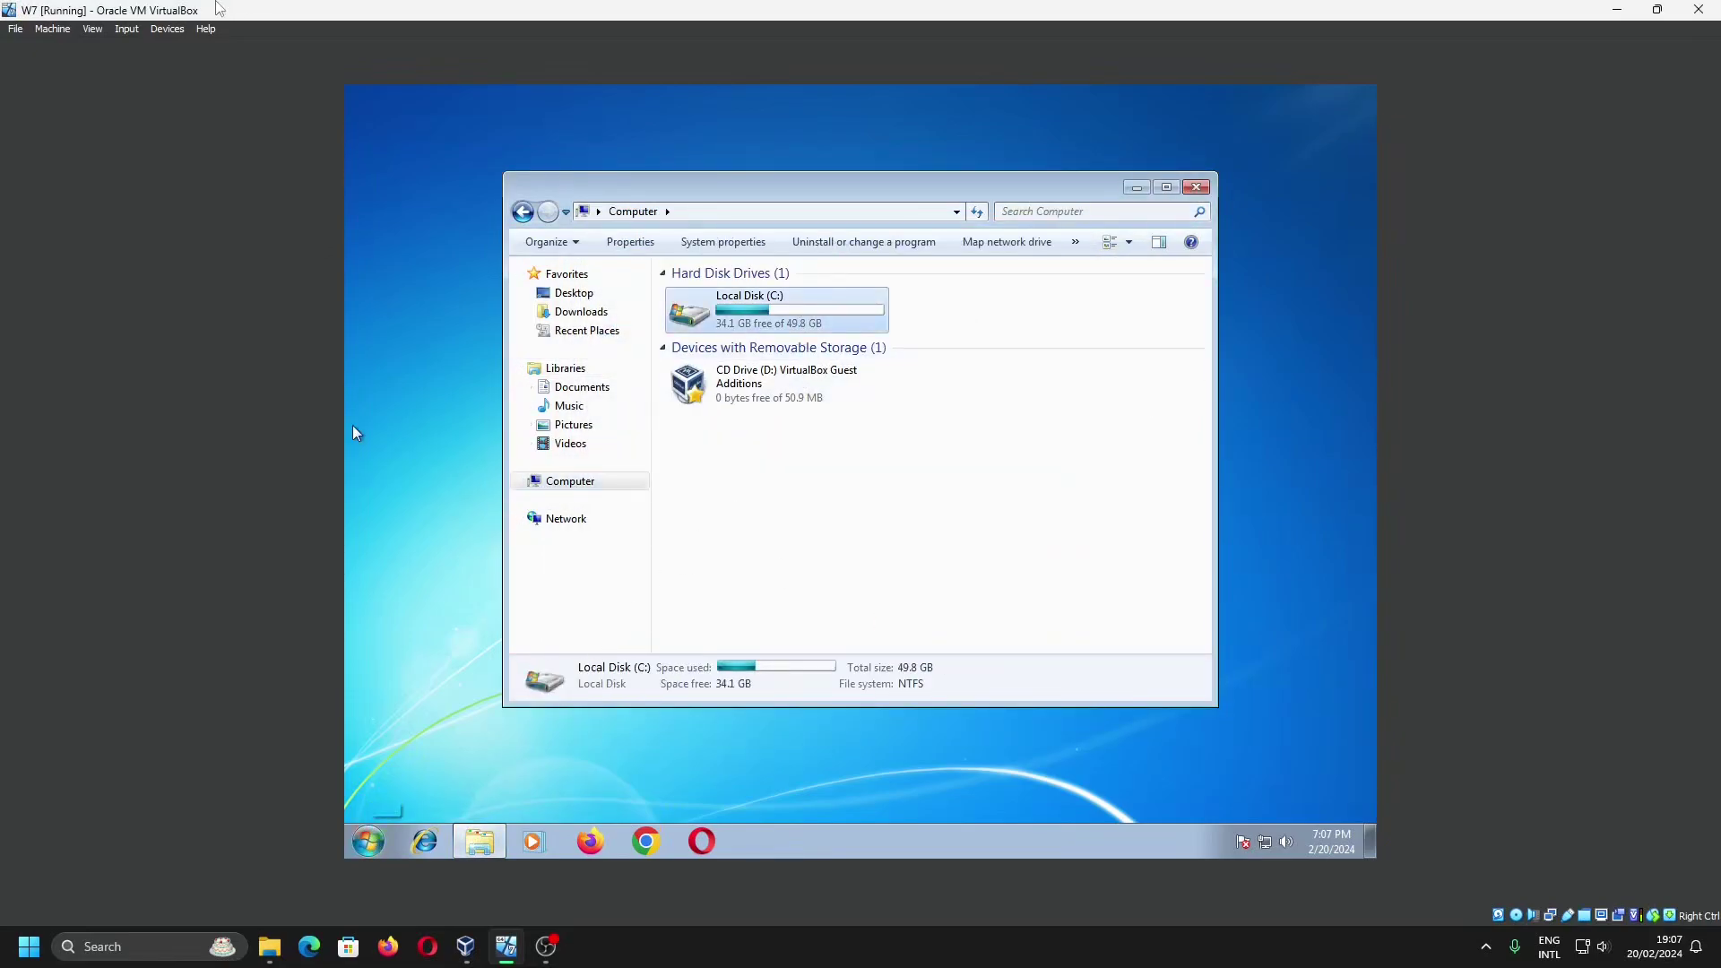
pyautogui.click(167, 28)
pyautogui.click(484, 125)
pyautogui.click(1020, 380)
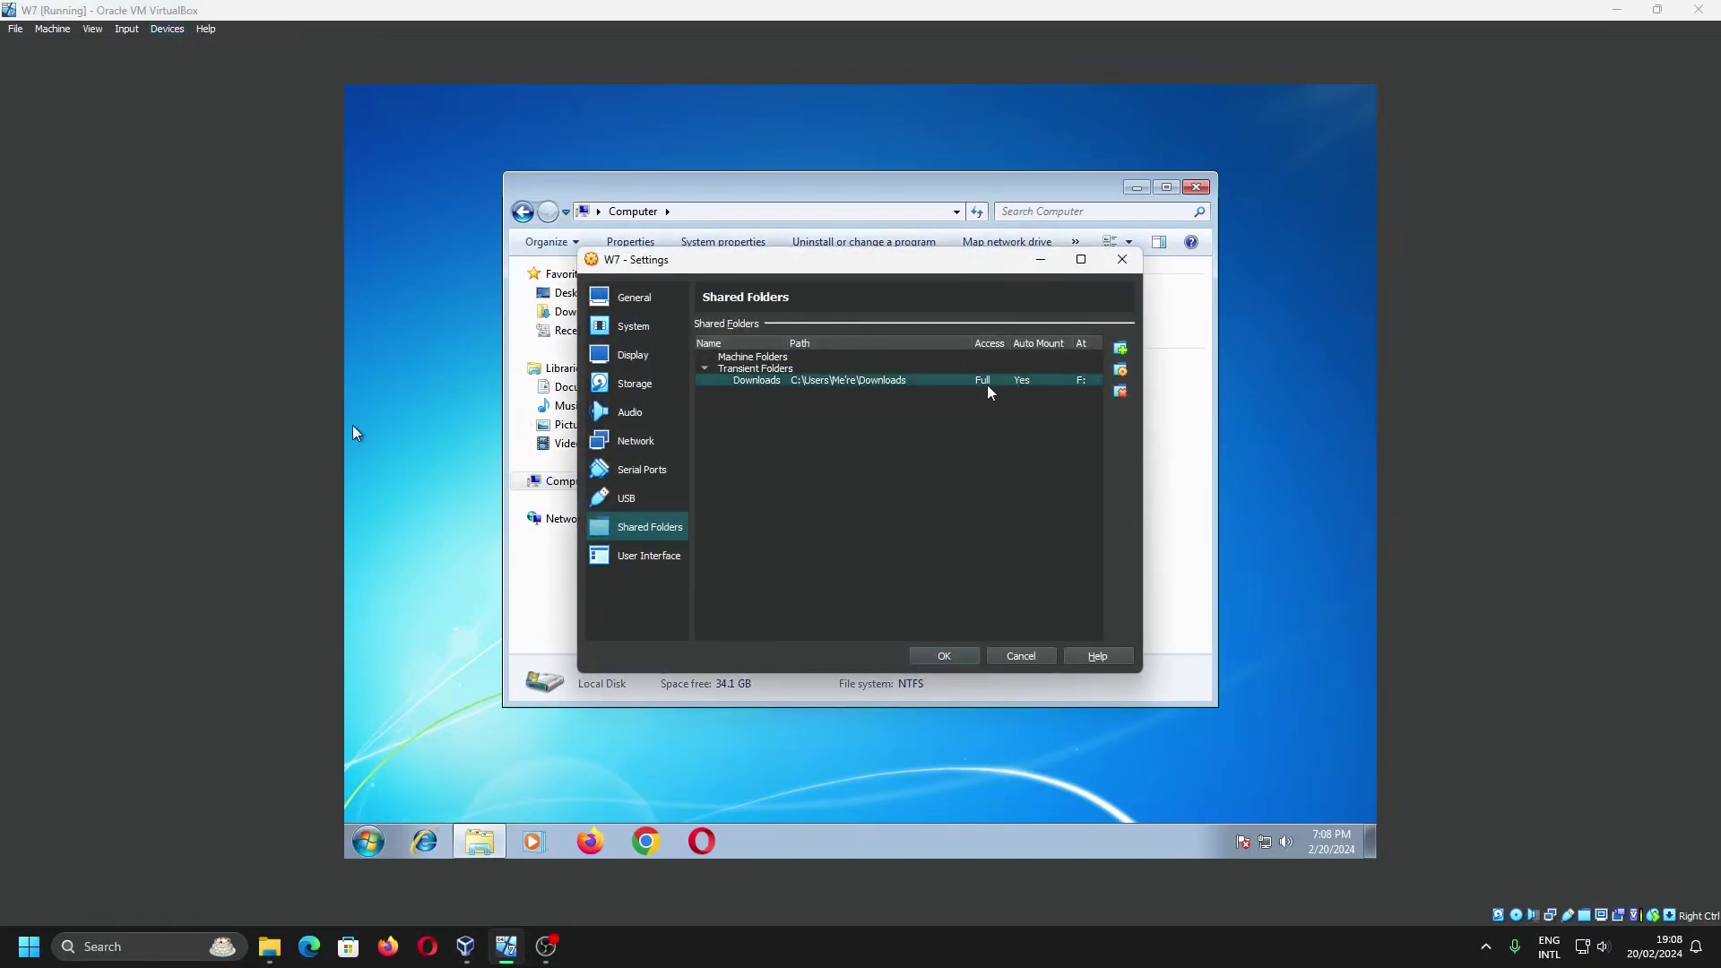
pyautogui.click(944, 657)
# Try to transfer the VirtualBox-7.0.14 installer from the host's Downloads folder to the guest's Downloads folder, and read the error details
pyautogui.click(269, 946)
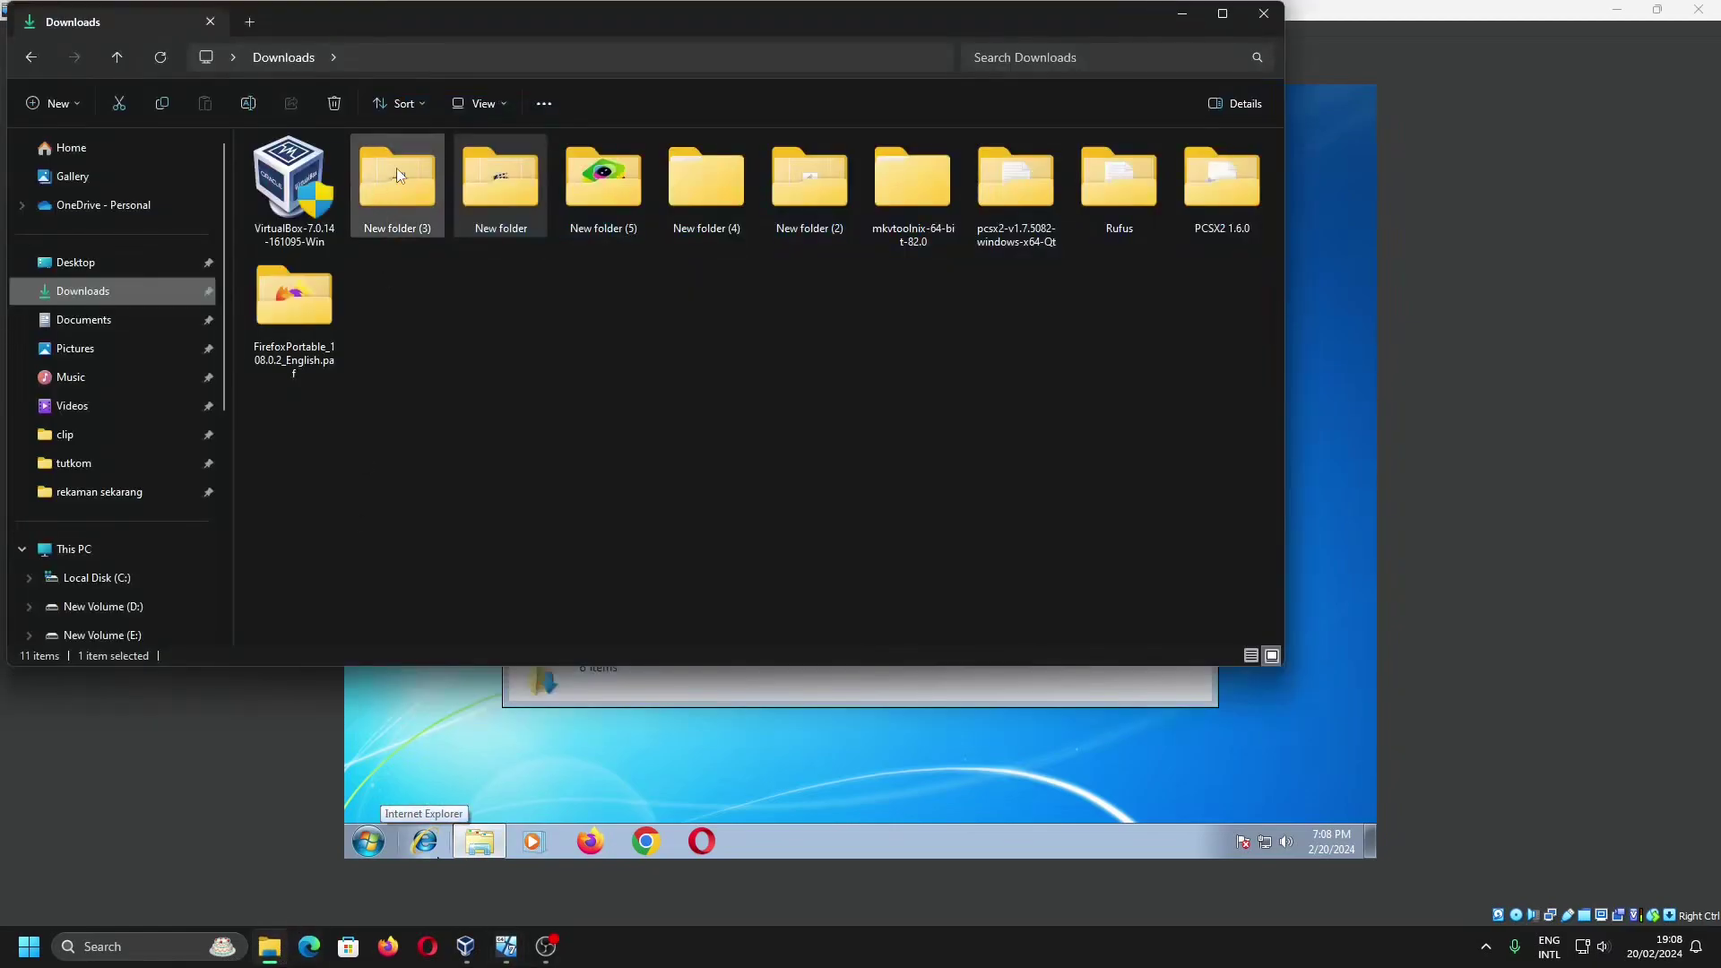
pyautogui.moveTo(663, 19); pyautogui.dragTo(957, 640)
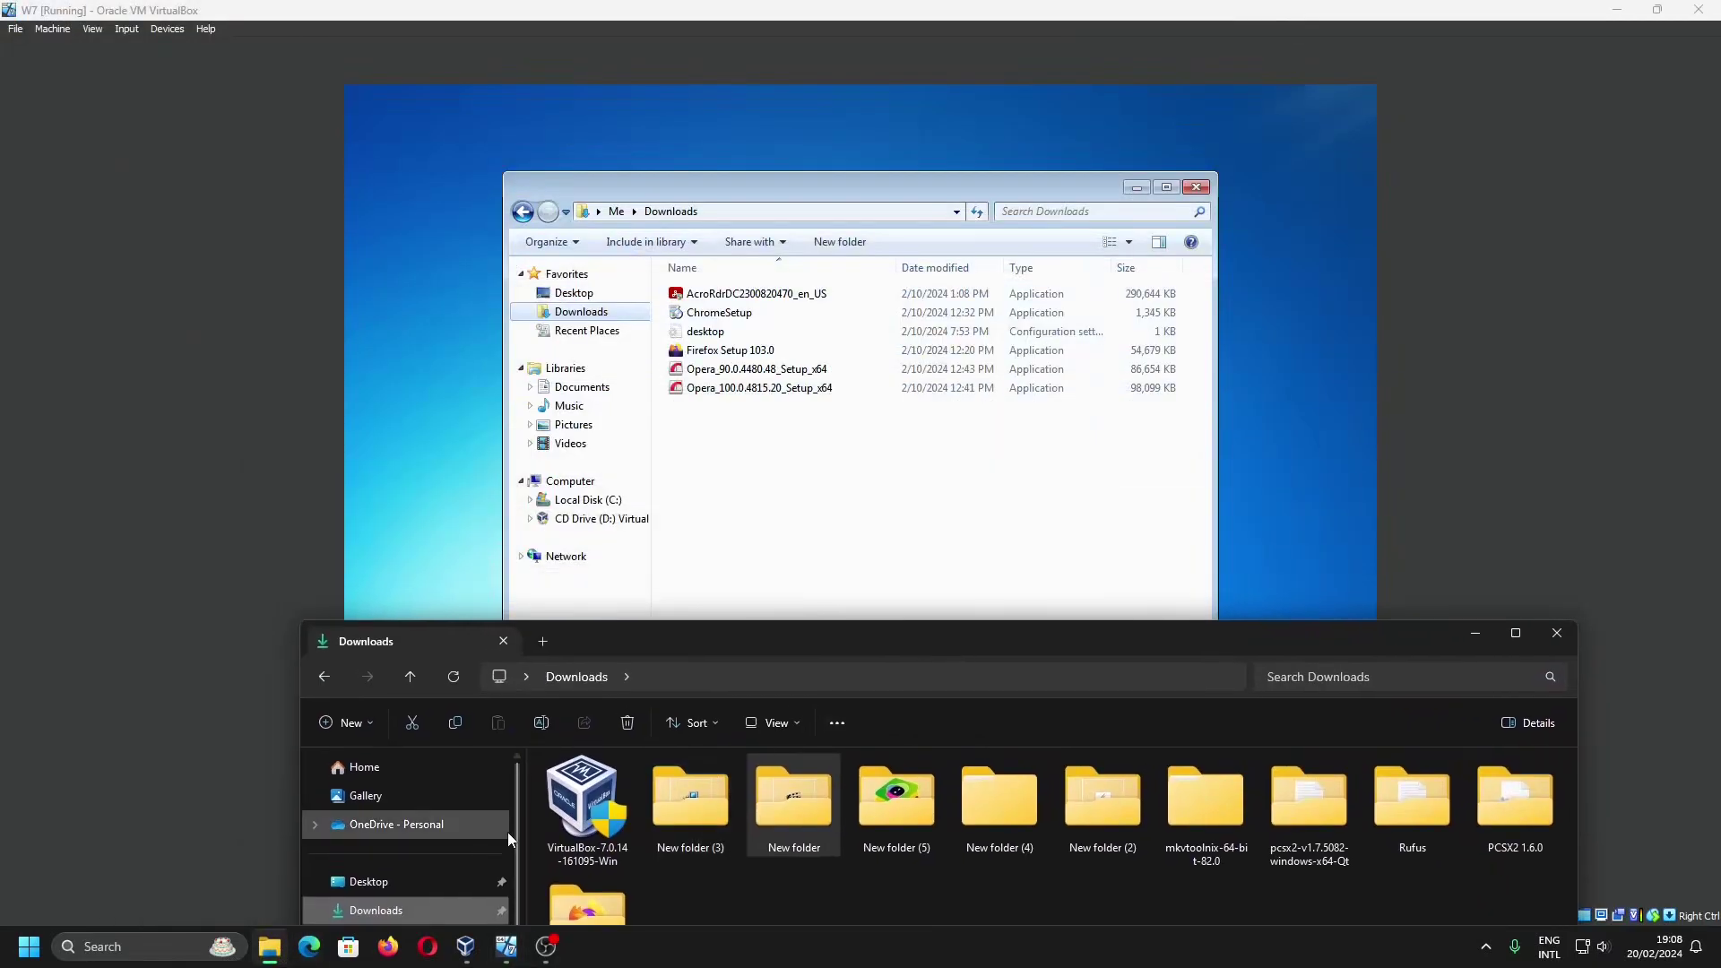
pyautogui.click(585, 807)
pyautogui.moveTo(847, 519); pyautogui.dragTo(883, 495)
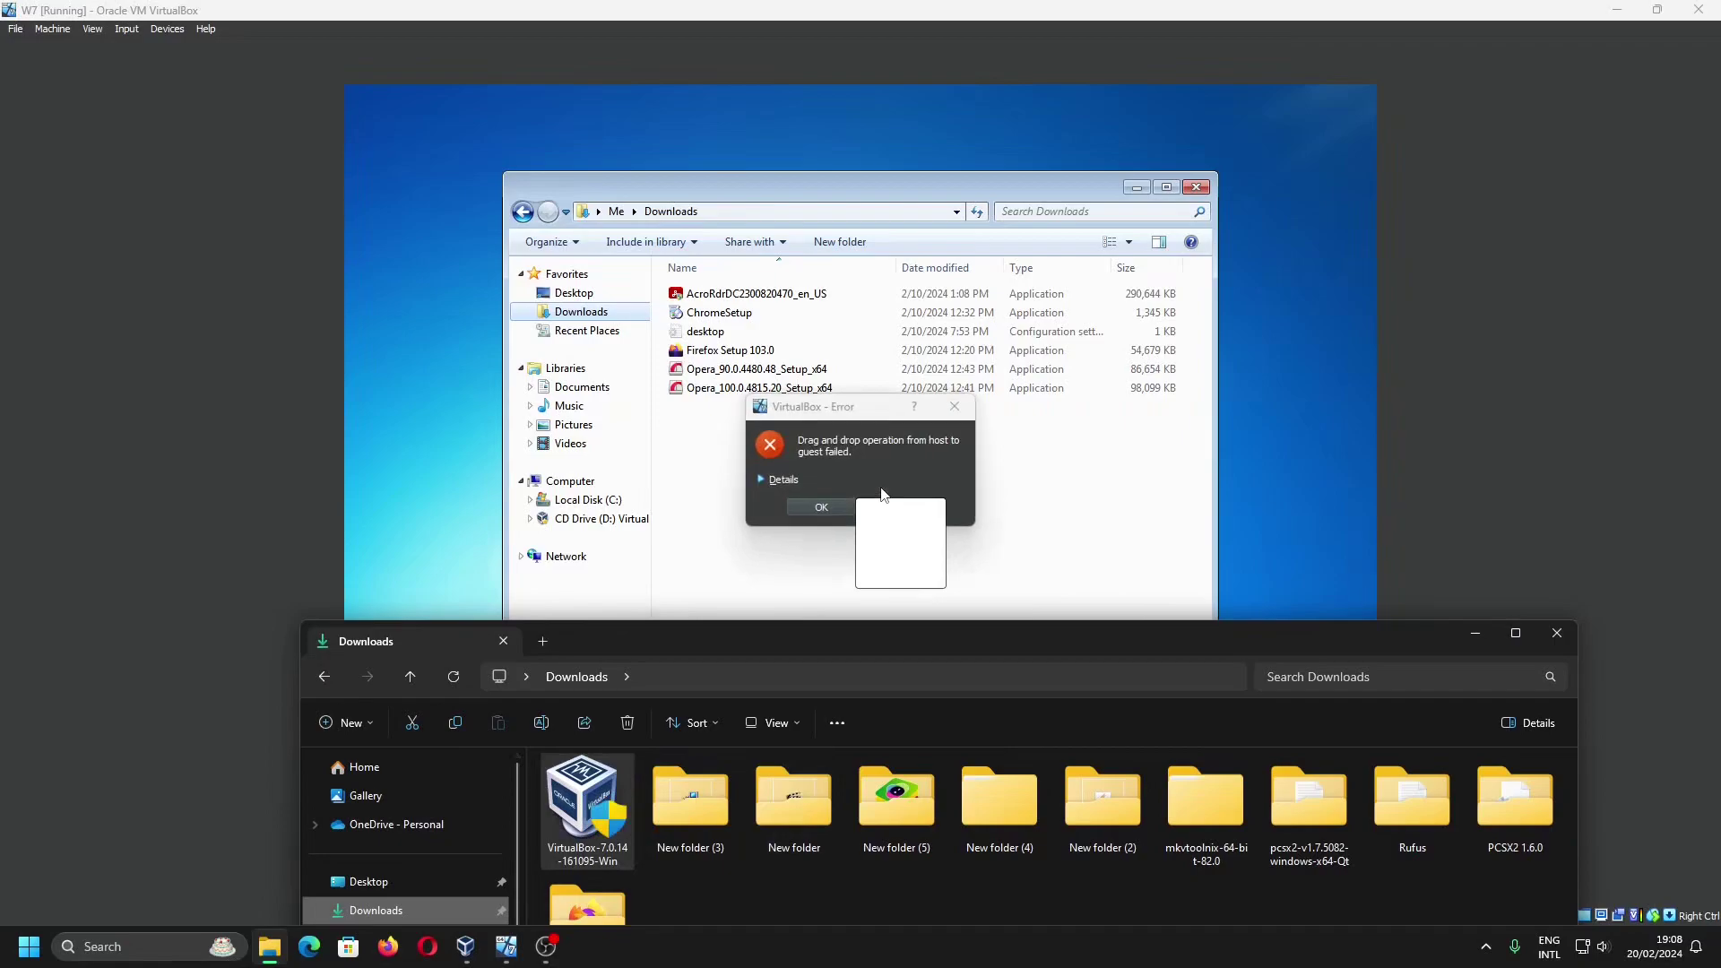
pyautogui.click(821, 453)
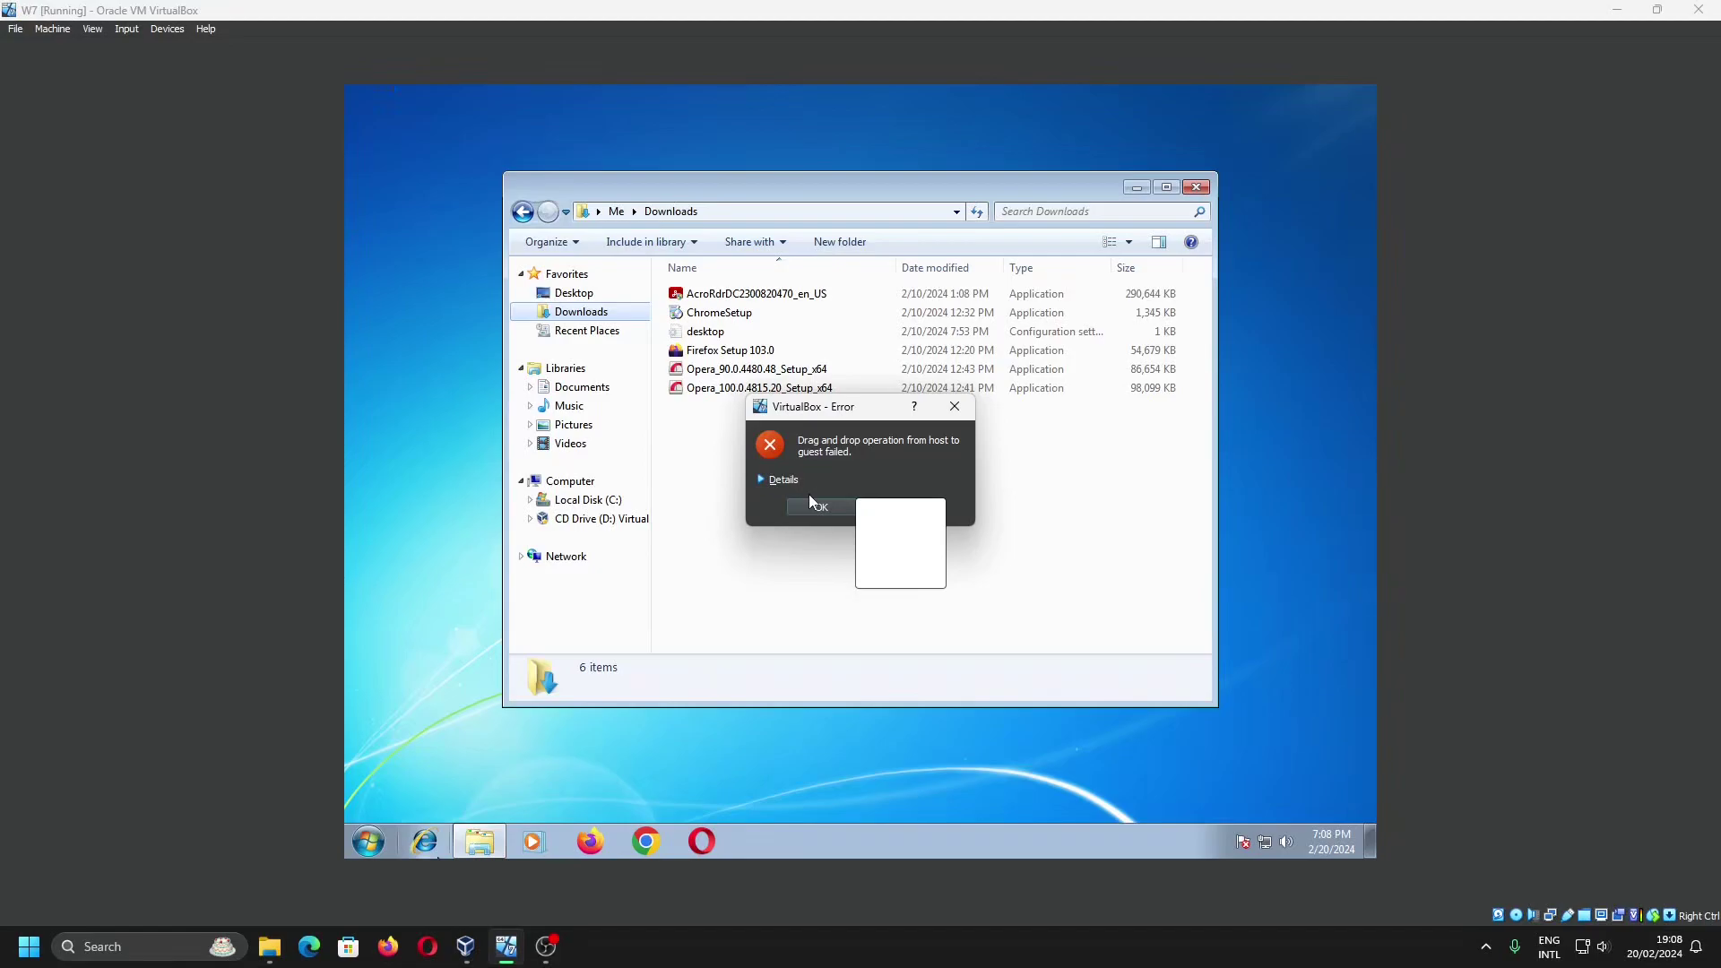
pyautogui.click(776, 482)
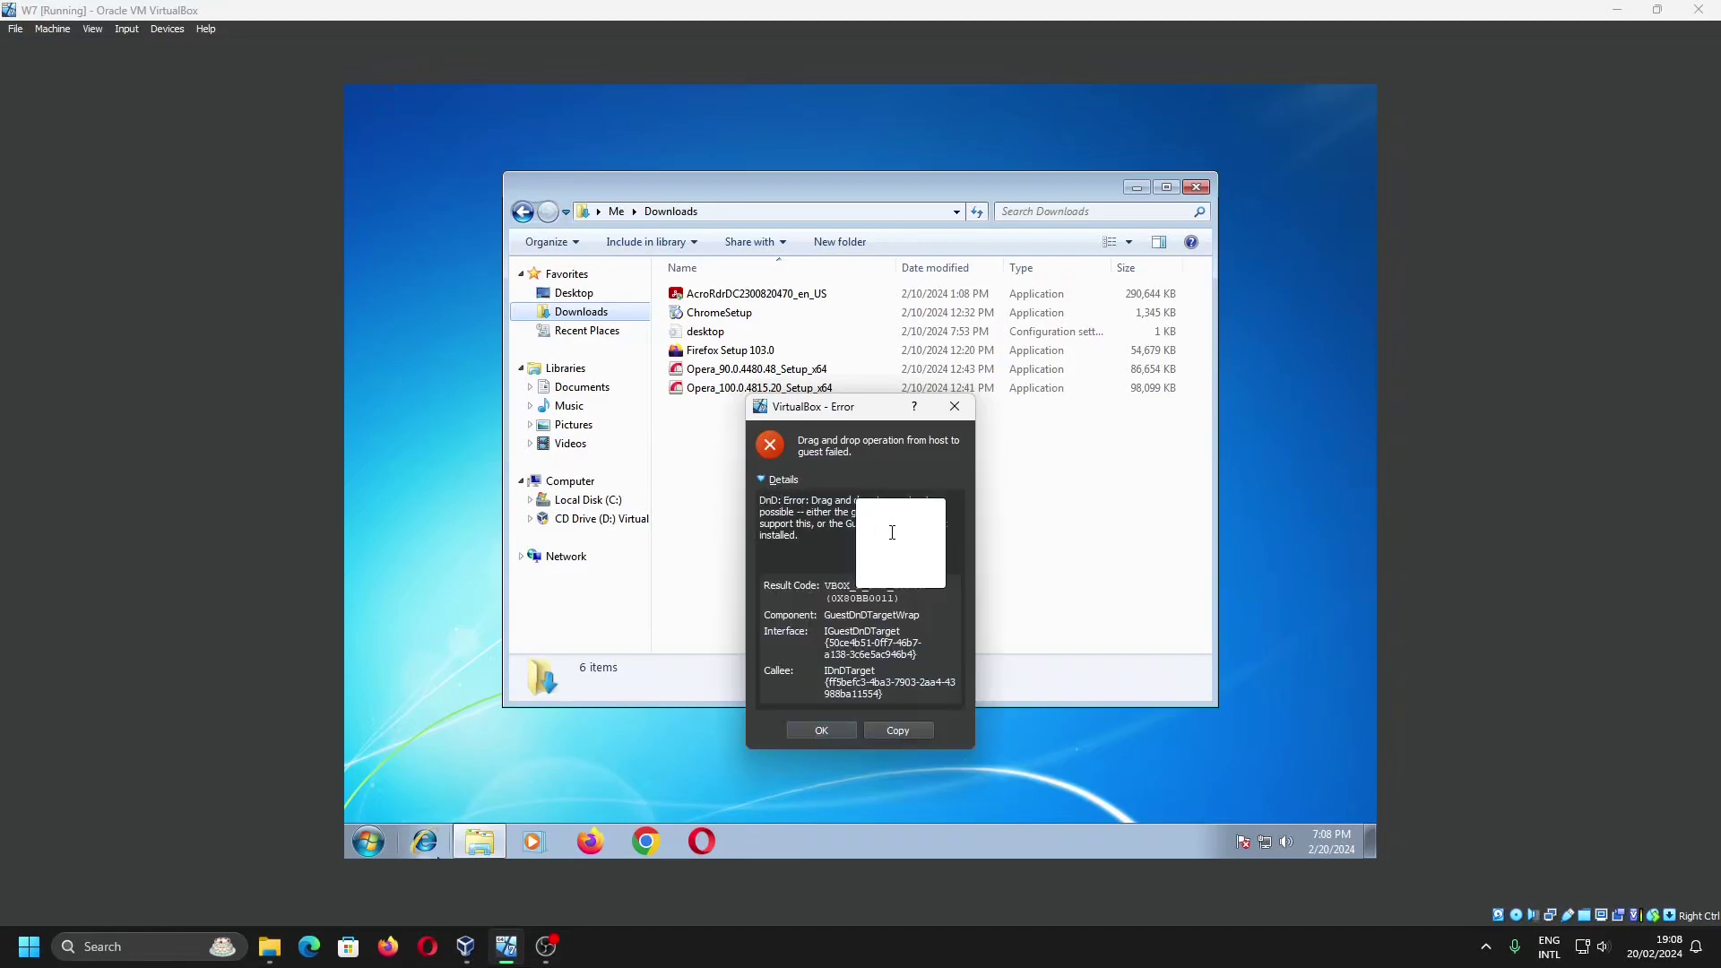
pyautogui.click(821, 731)
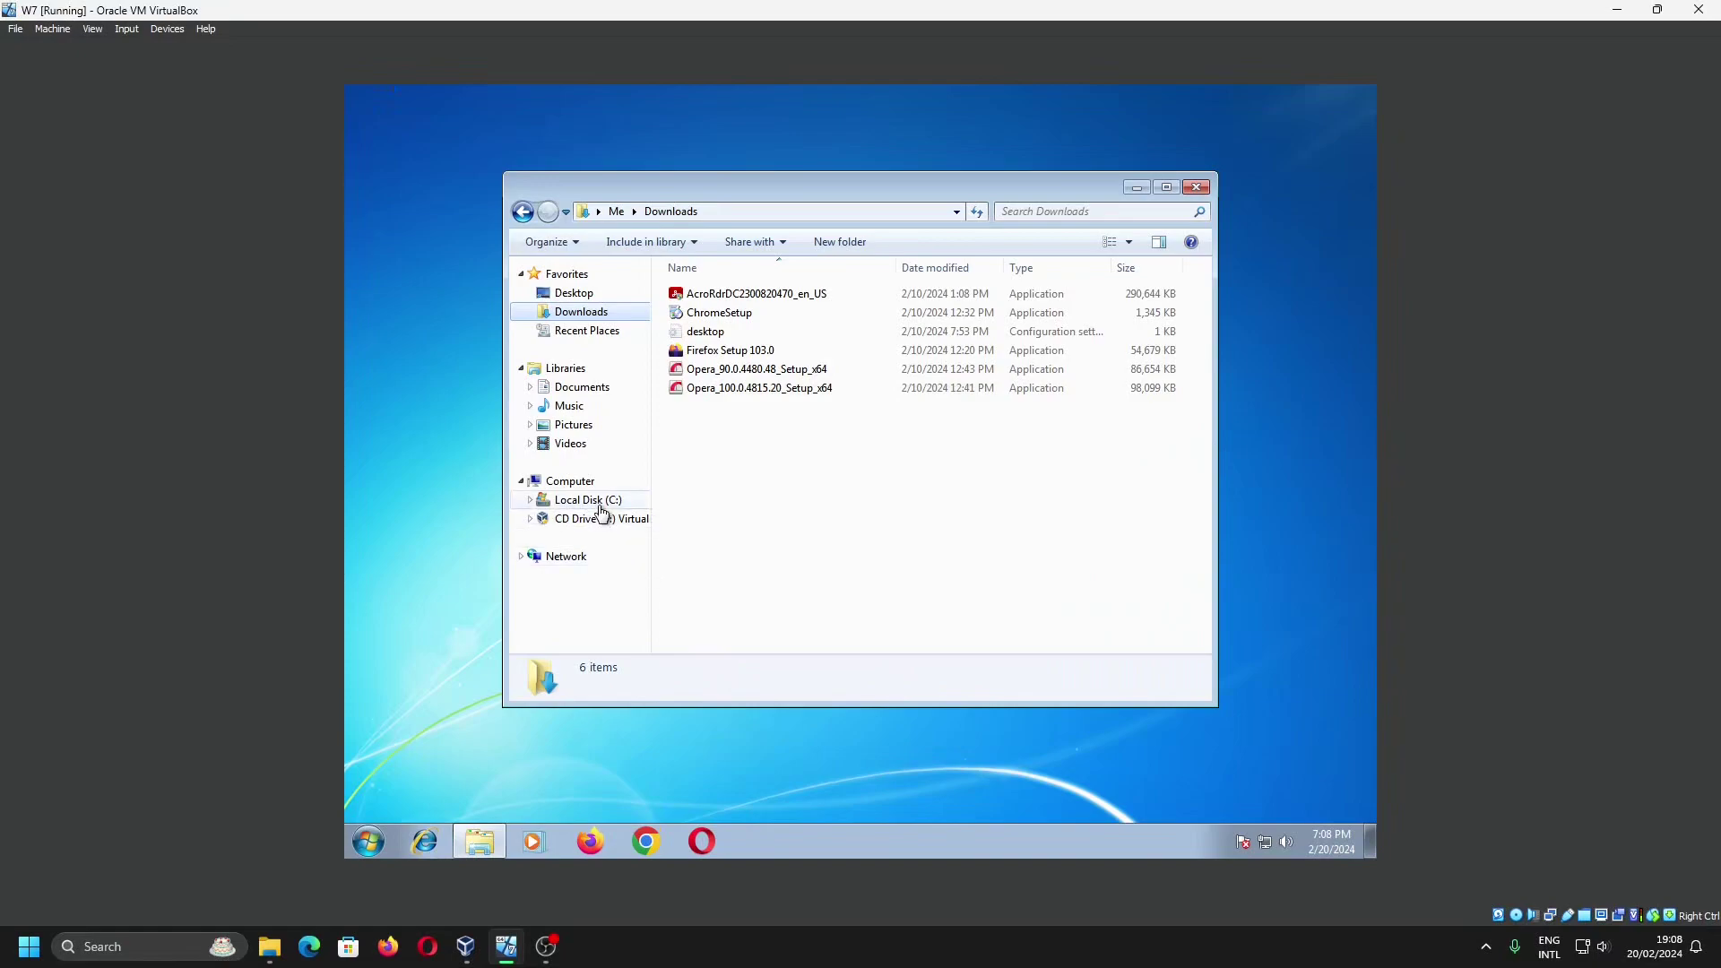
# Try to run VBoxWindowsAdditions from the VirtualBox Guest Additions CD in the guest
pyautogui.click(570, 481)
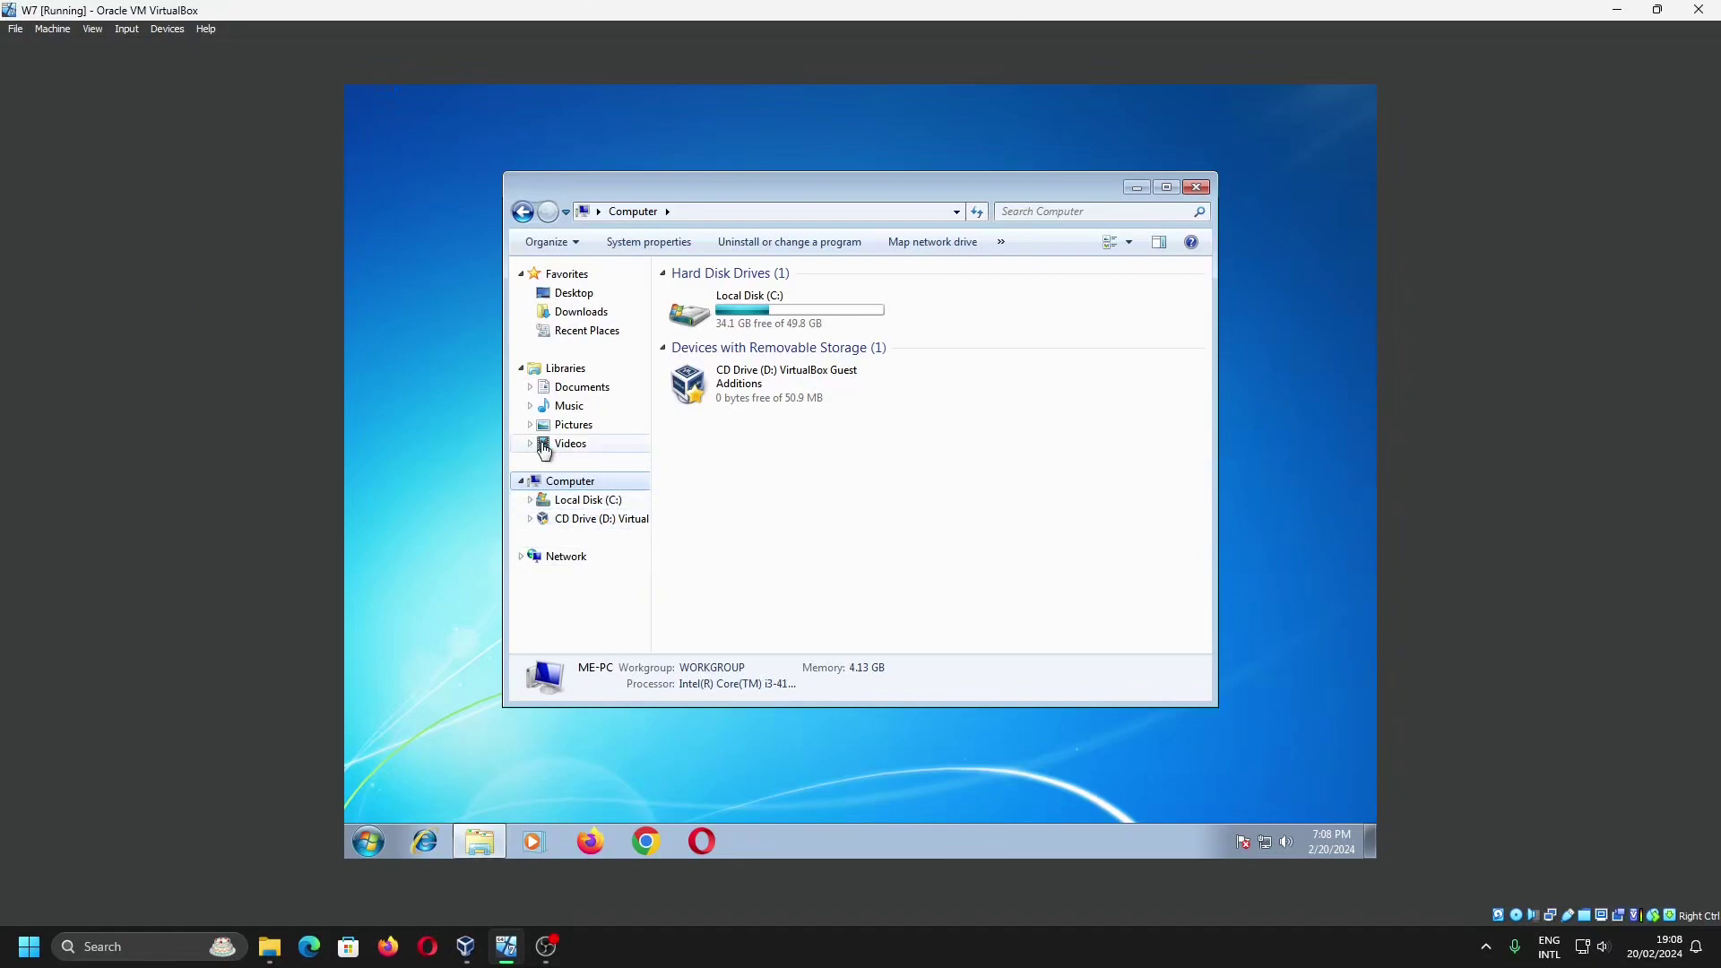
pyautogui.click(578, 519)
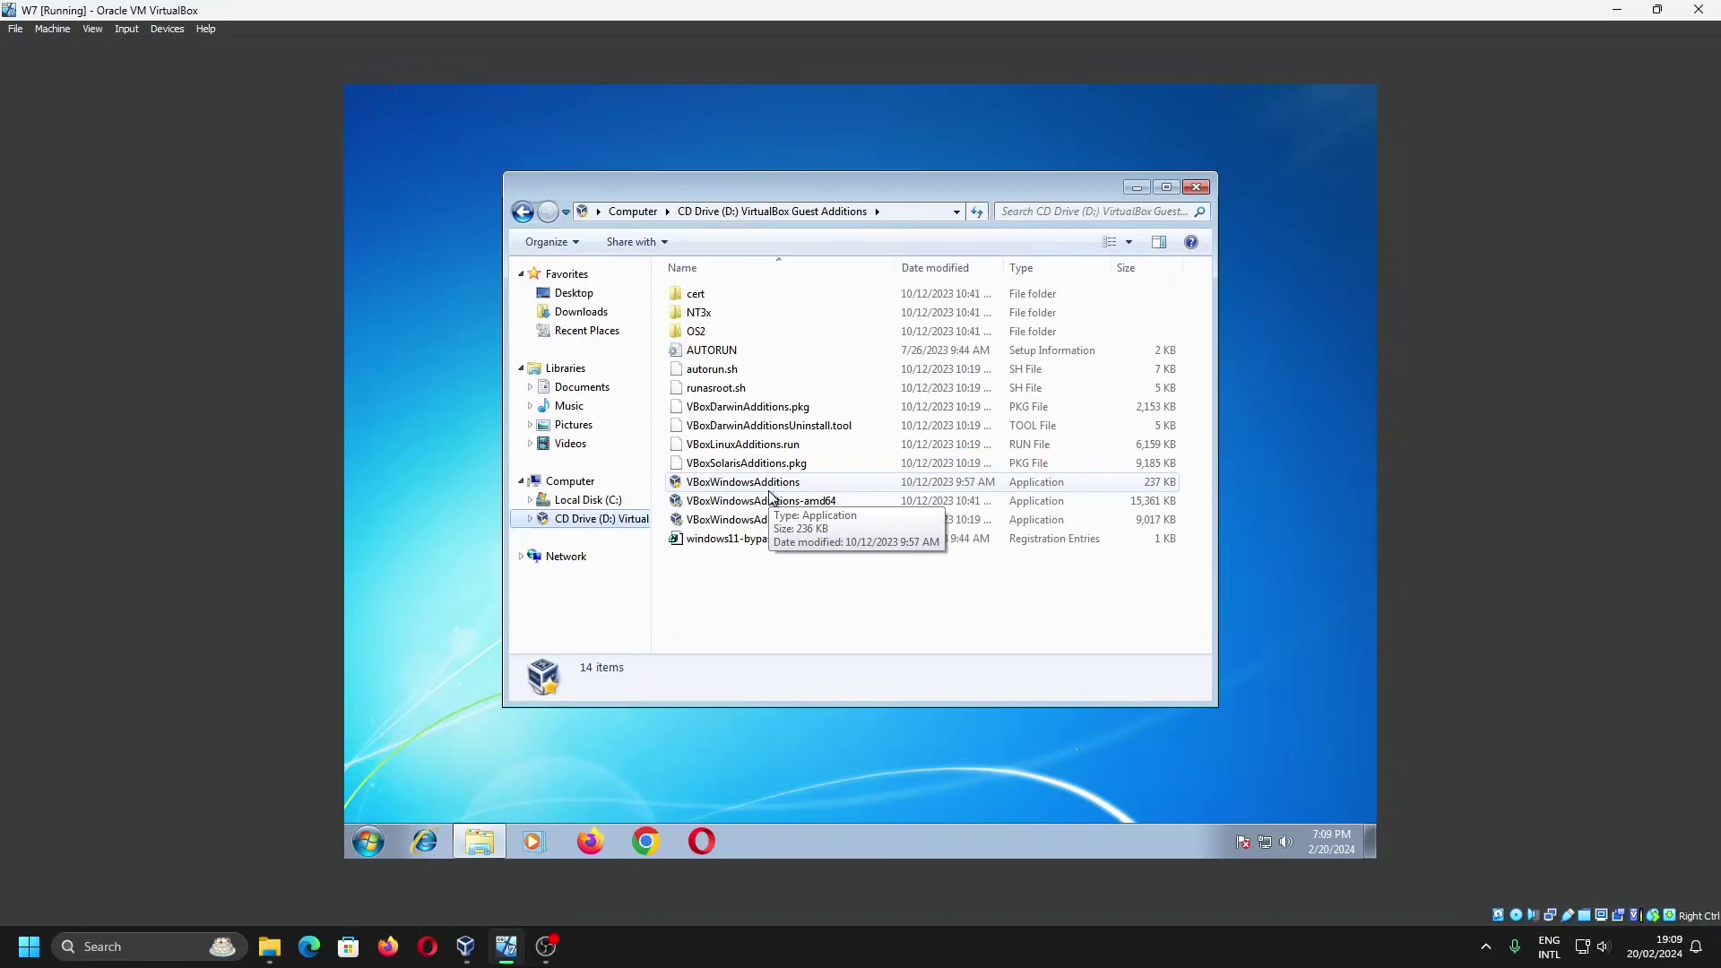
pyautogui.doubleClick(769, 488)
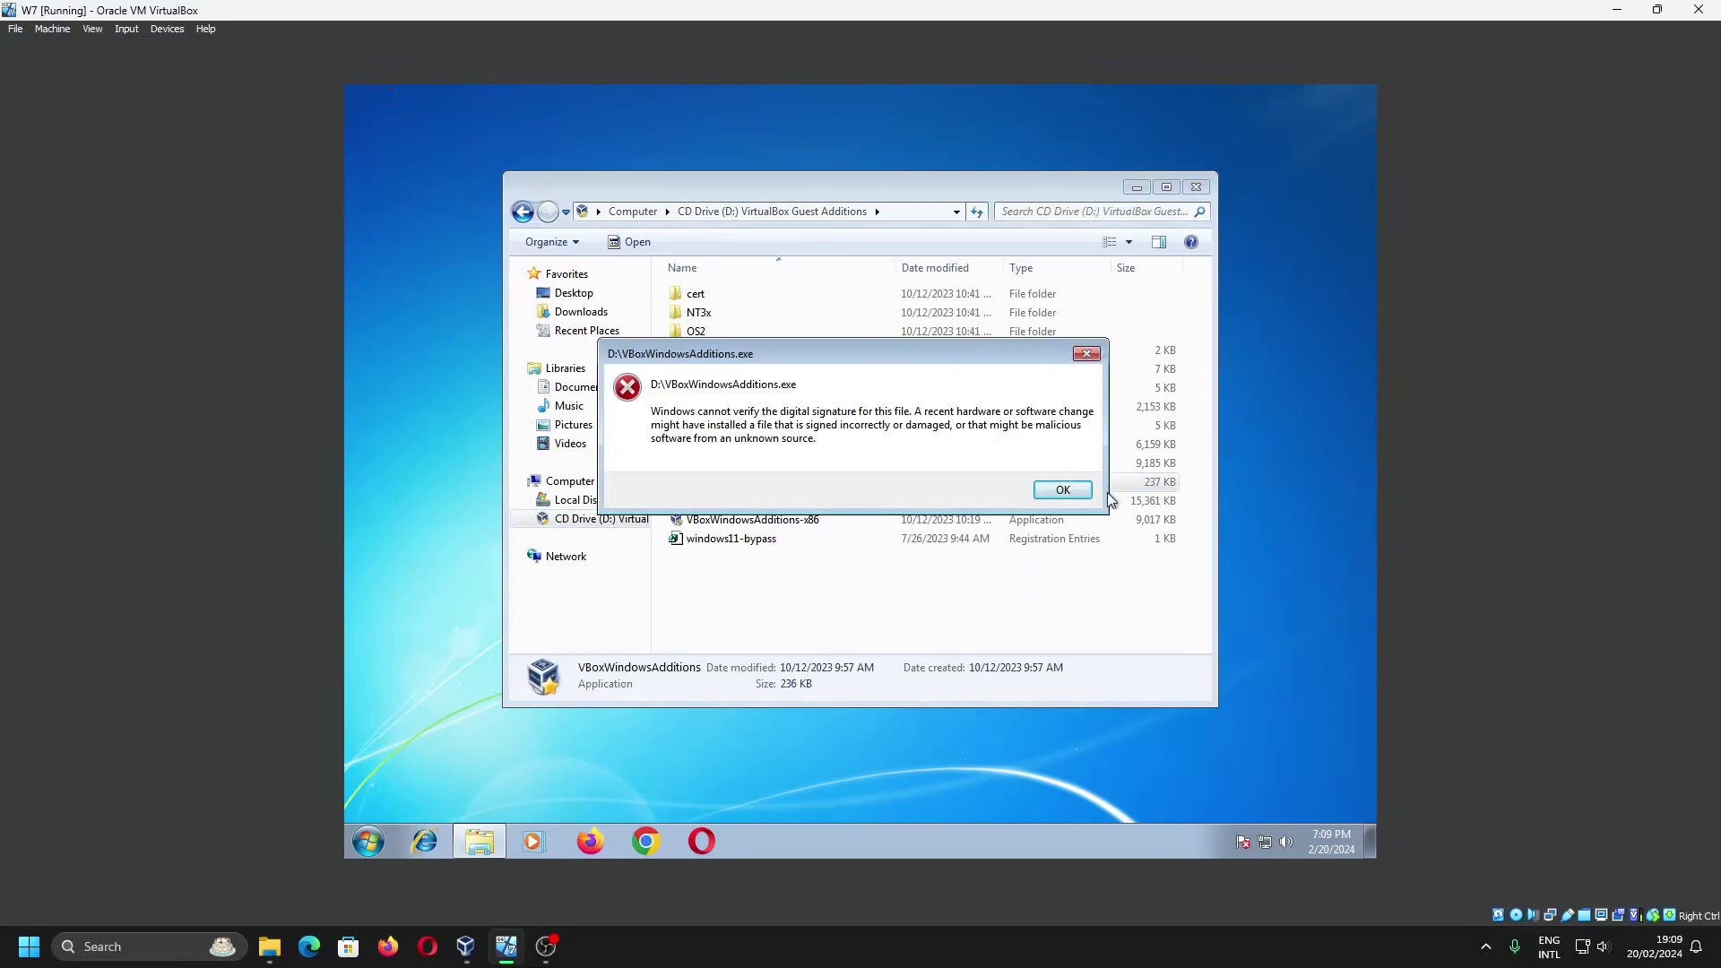
# Check the installed VirtualBox version in its About information, and dismiss the guest's digital signature error
pyautogui.click(201, 29)
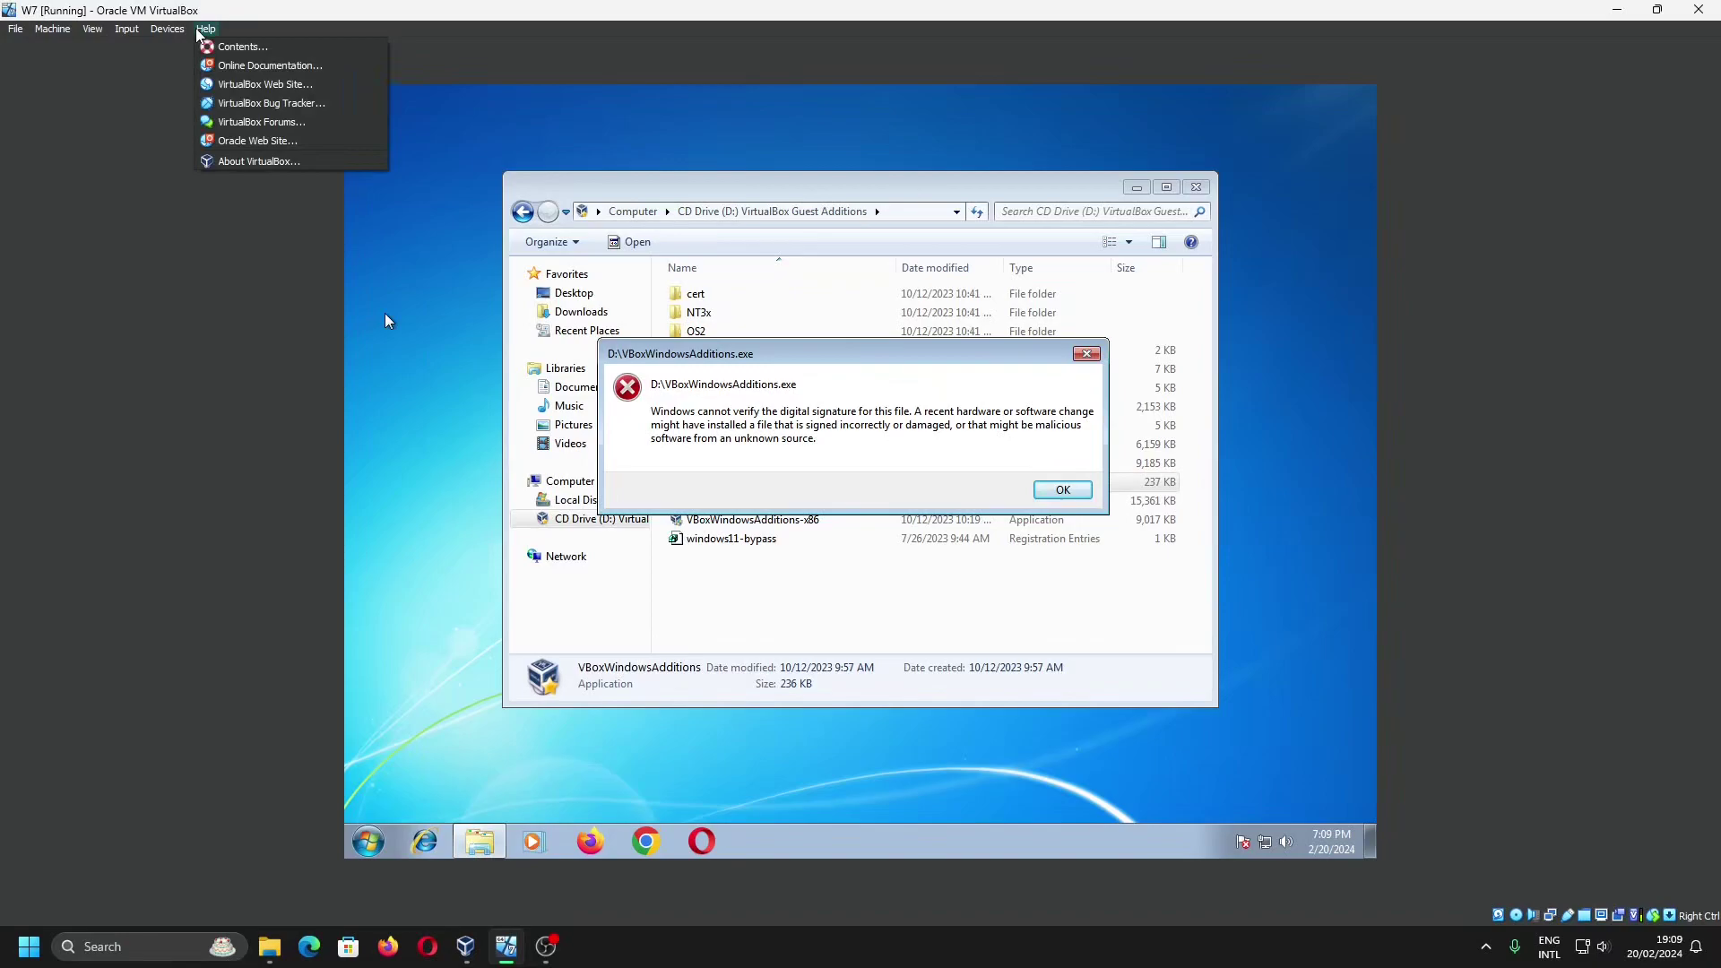
pyautogui.click(239, 161)
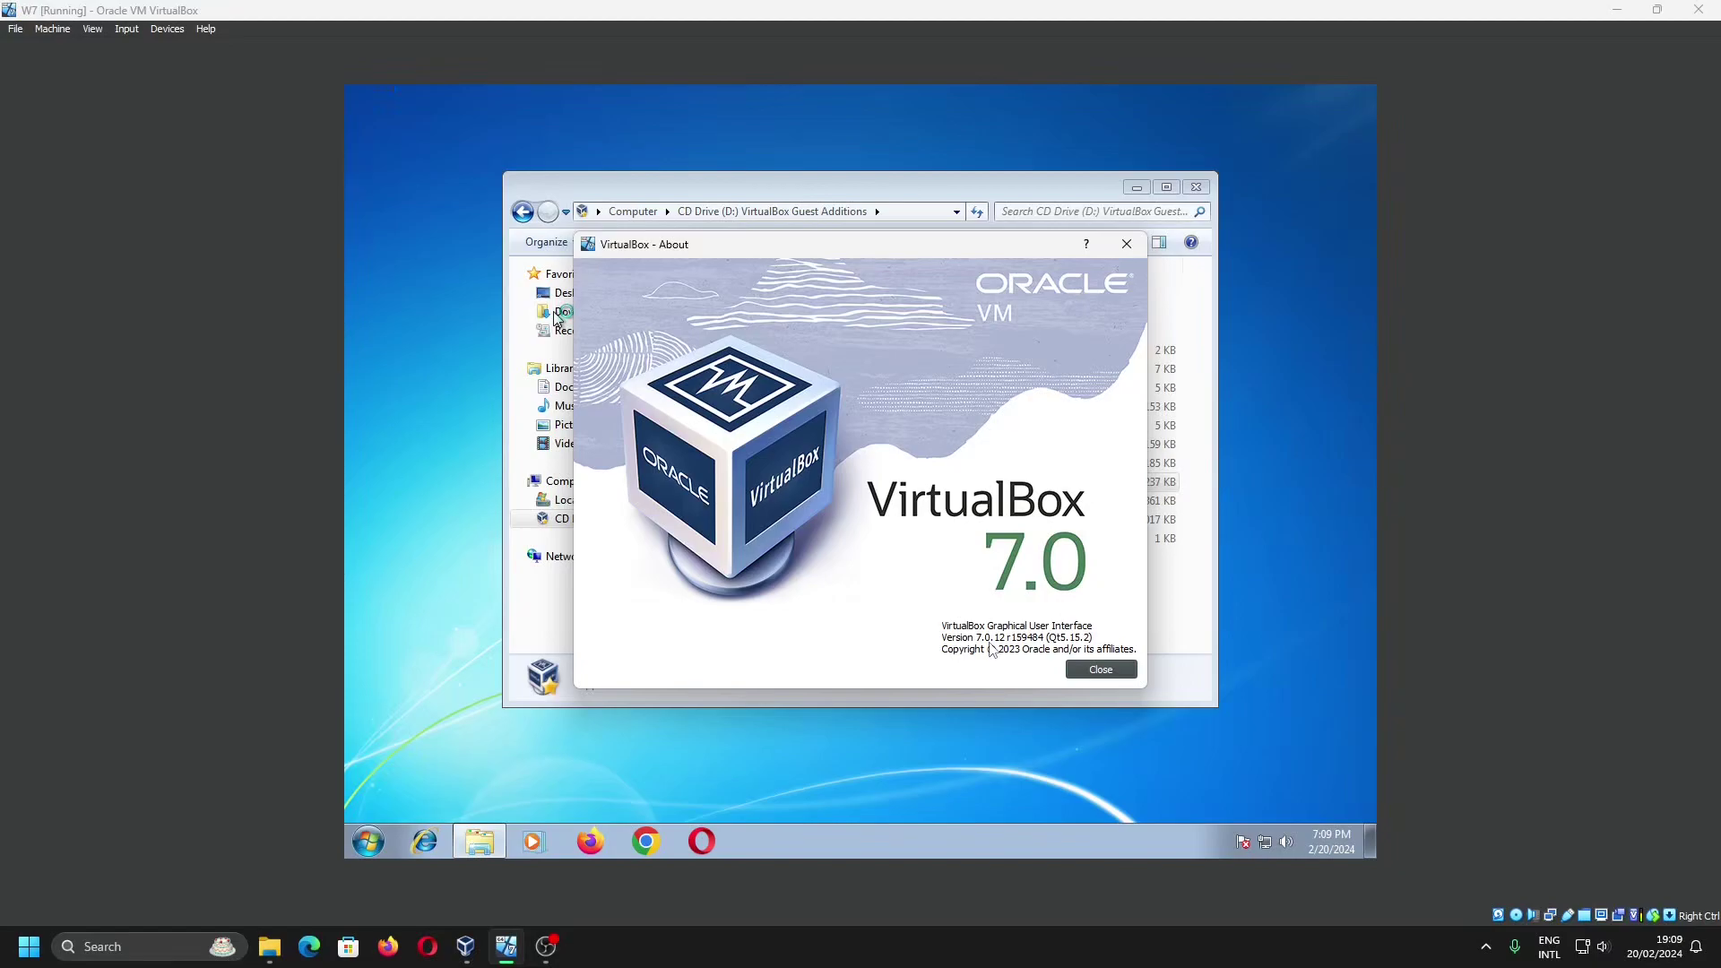
pyautogui.click(1077, 671)
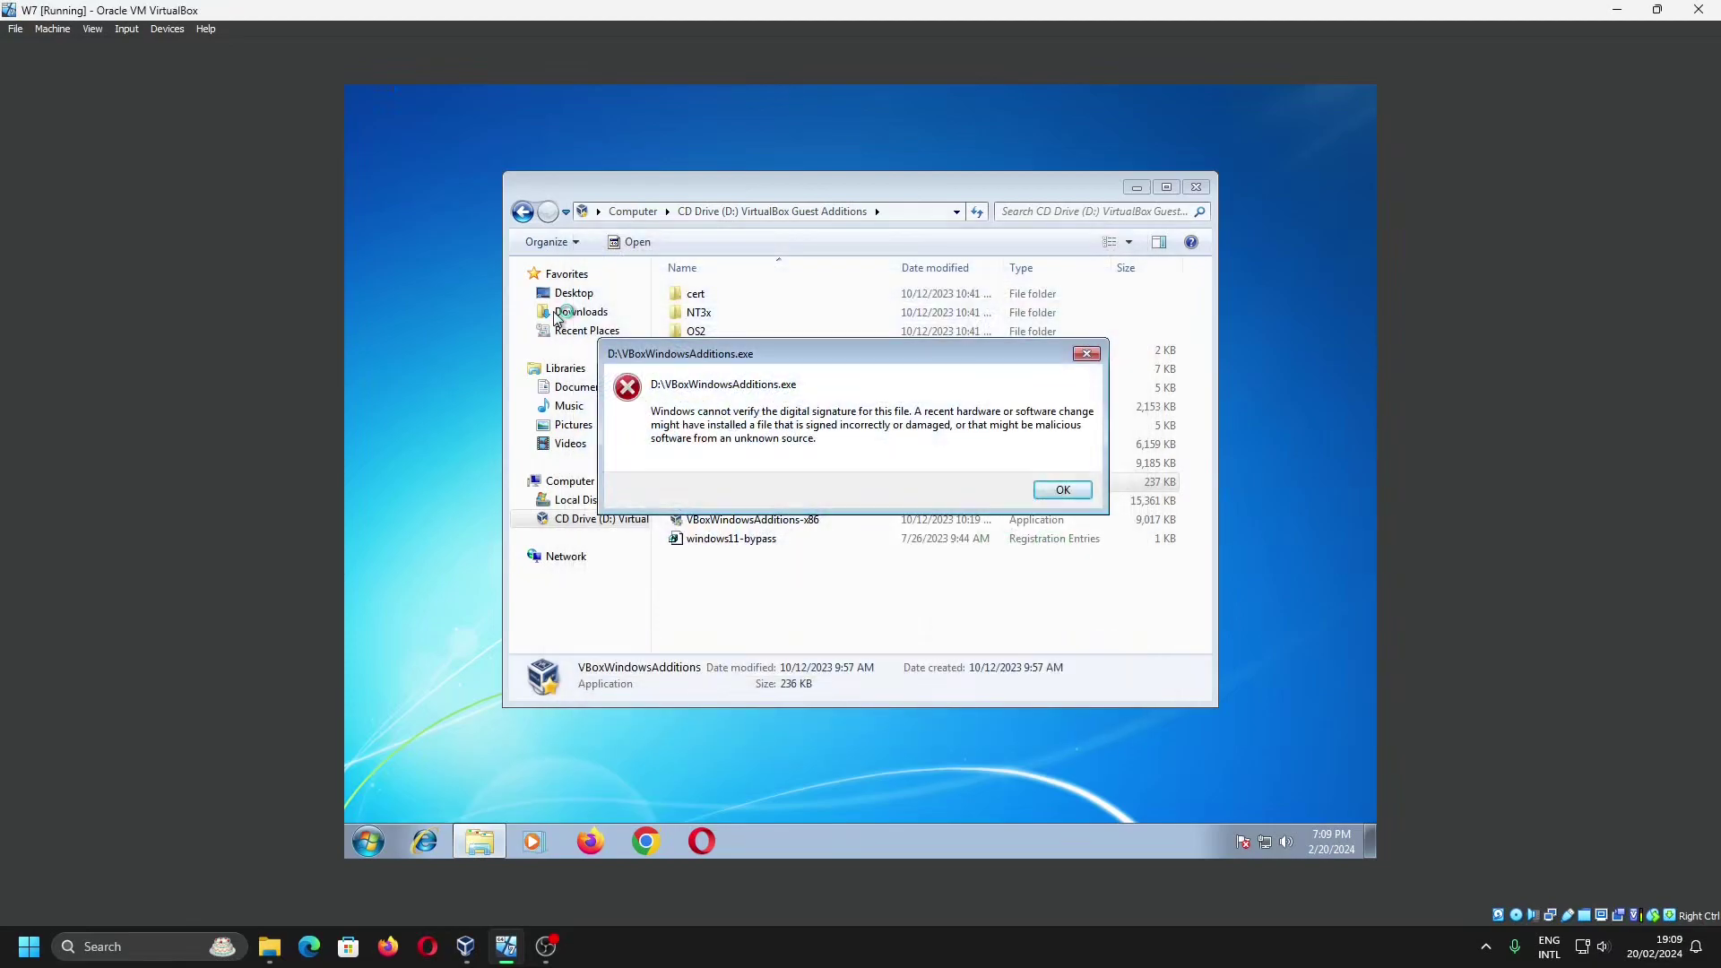
pyautogui.click(1075, 491)
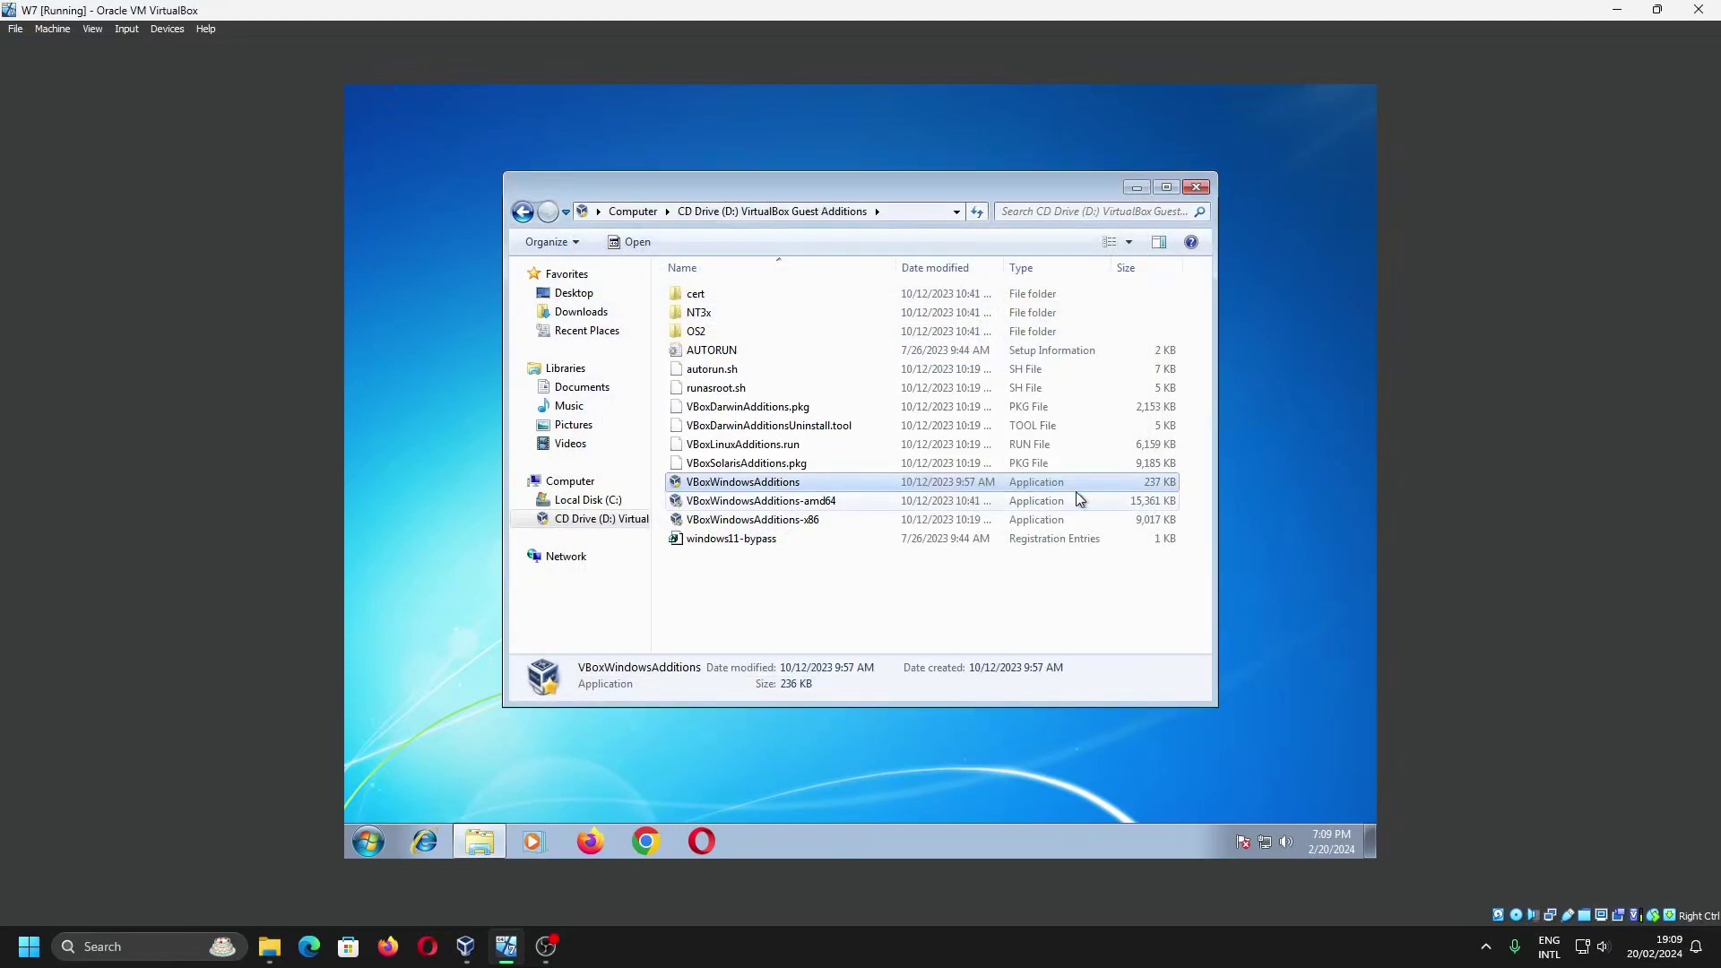
# Locate the VirtualBox-7.0.14 installer in the host's Downloads folder and shut down the Windows 7 guest
pyautogui.click(269, 947)
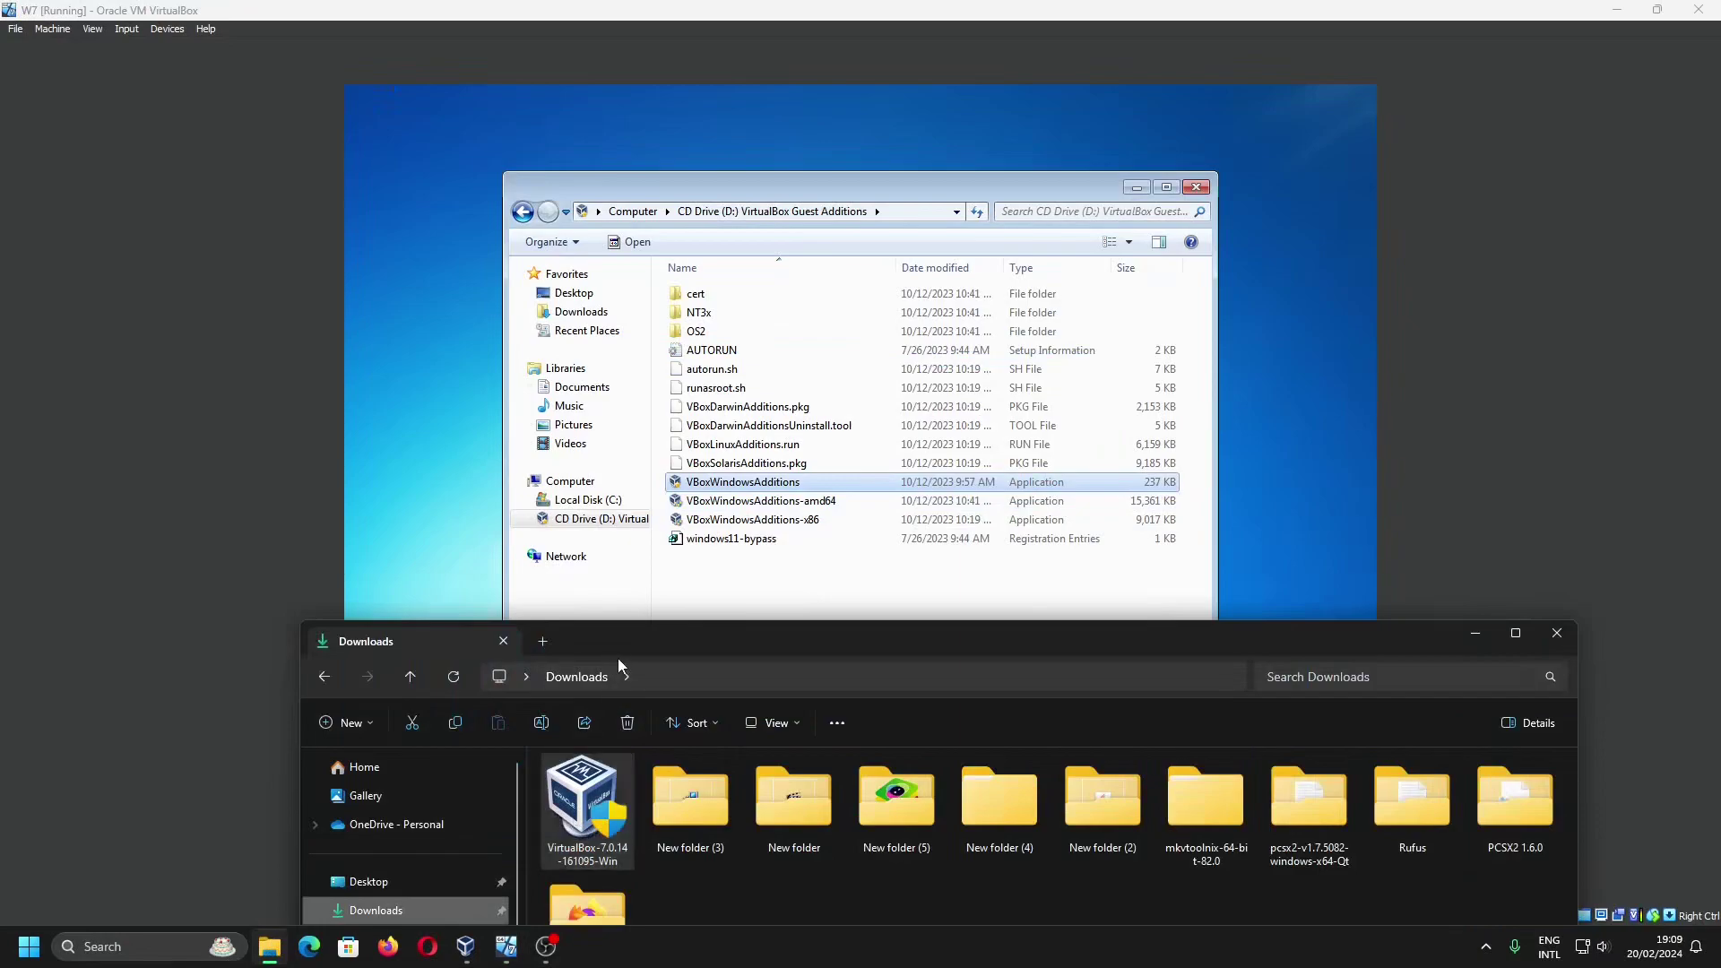
pyautogui.moveTo(624, 639); pyautogui.dragTo(485, 100)
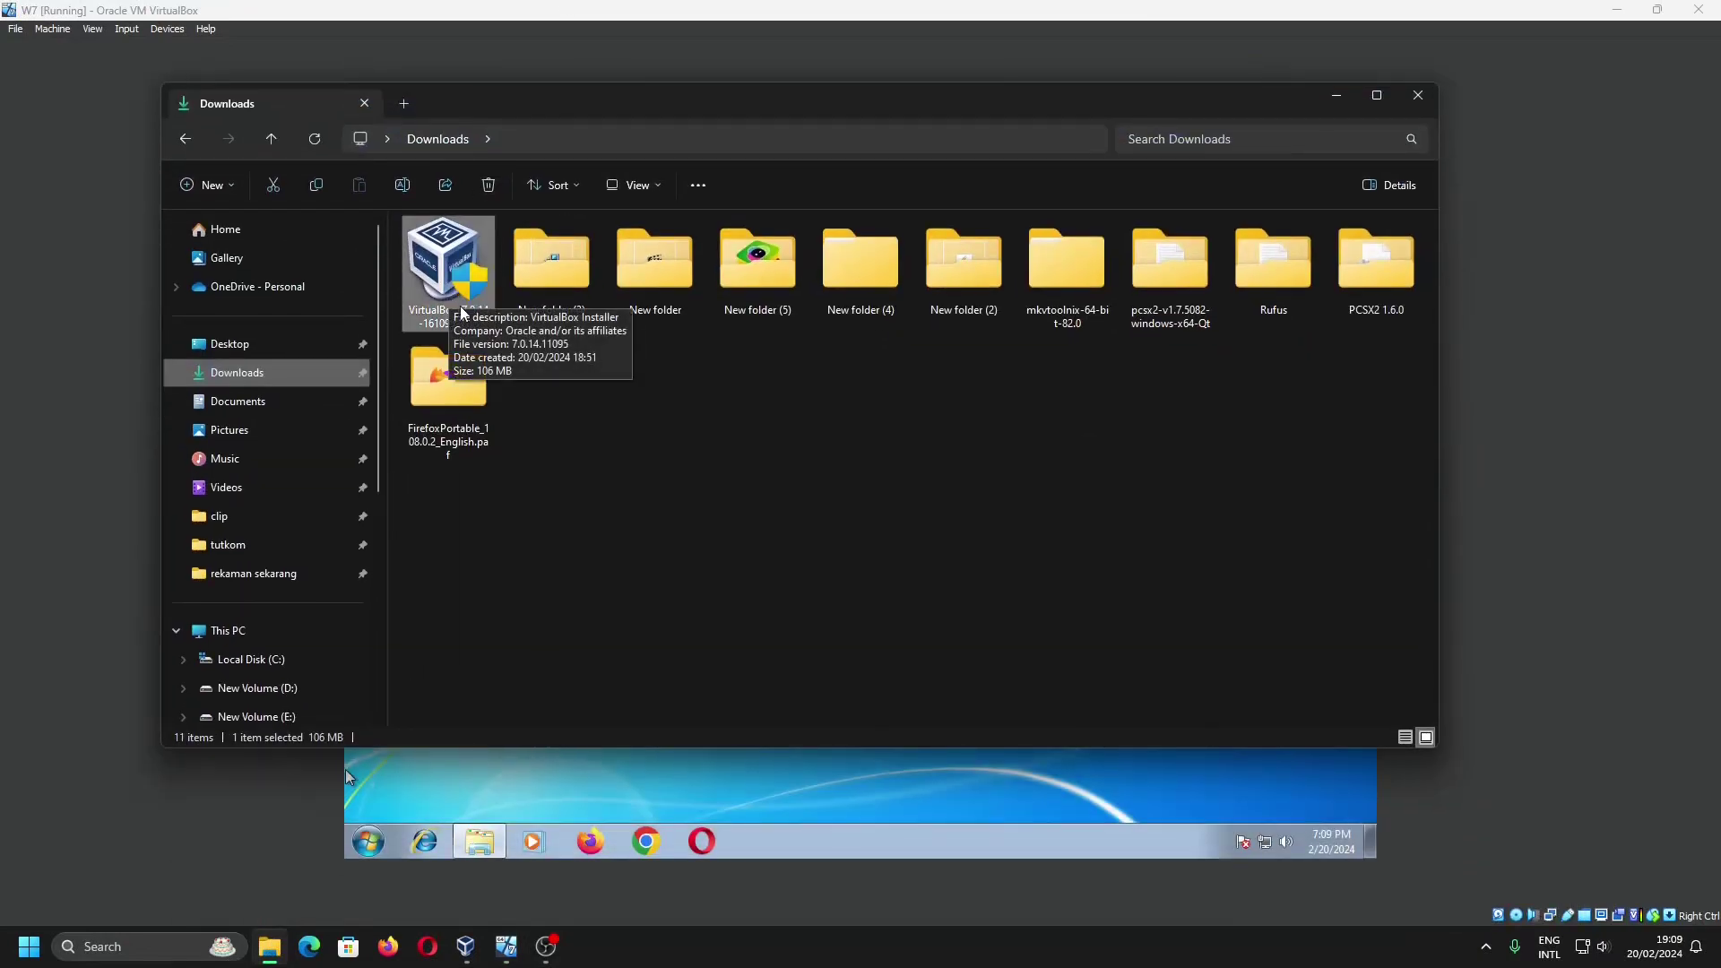
pyautogui.click(346, 776)
pyautogui.click(356, 842)
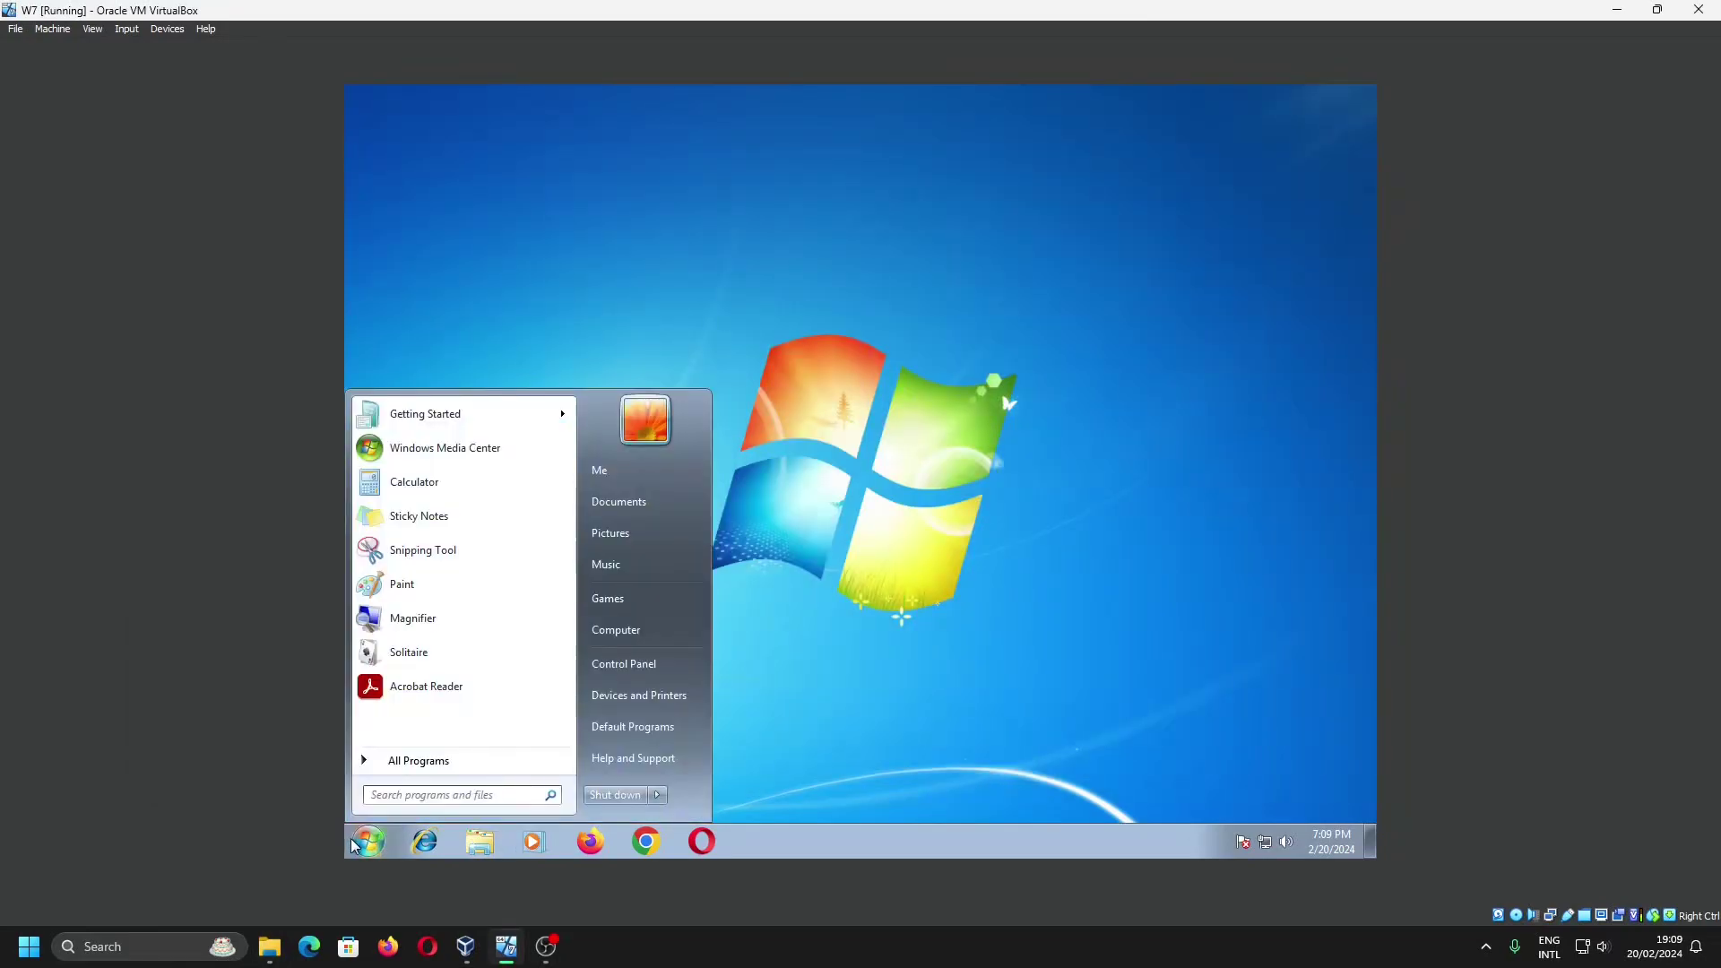
pyautogui.click(601, 793)
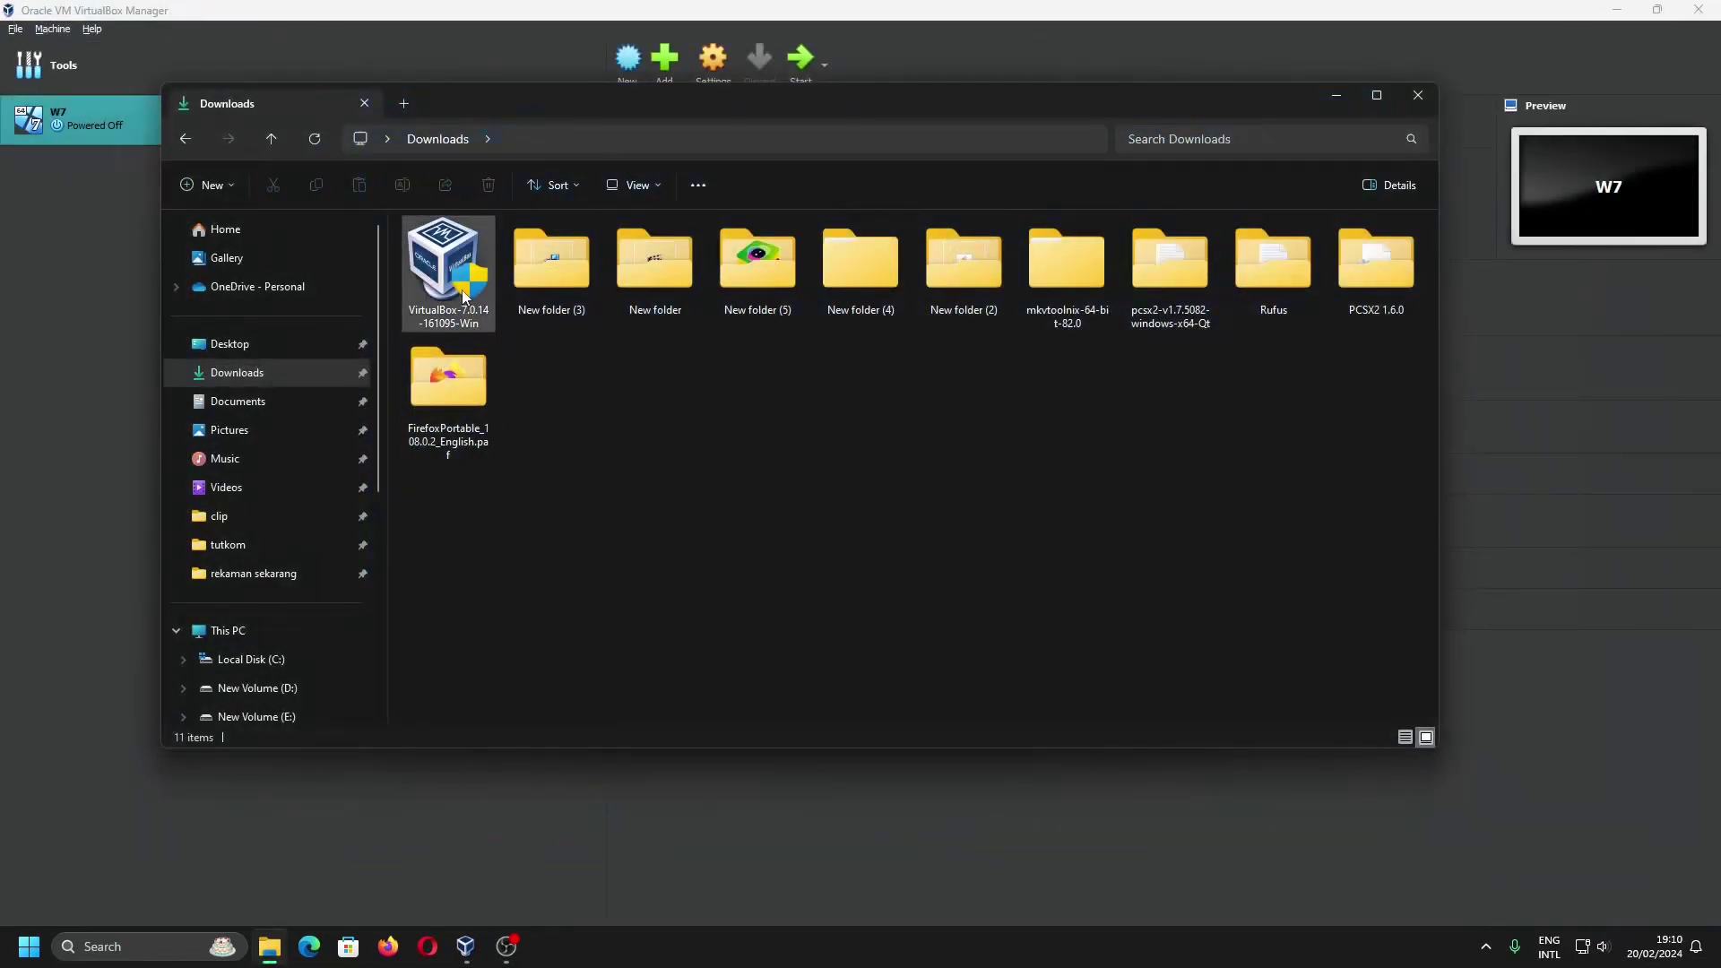
# Run the VirtualBox-7.0.14 installer on the host and proceed through its setup wizard
pyautogui.doubleClick(463, 297)
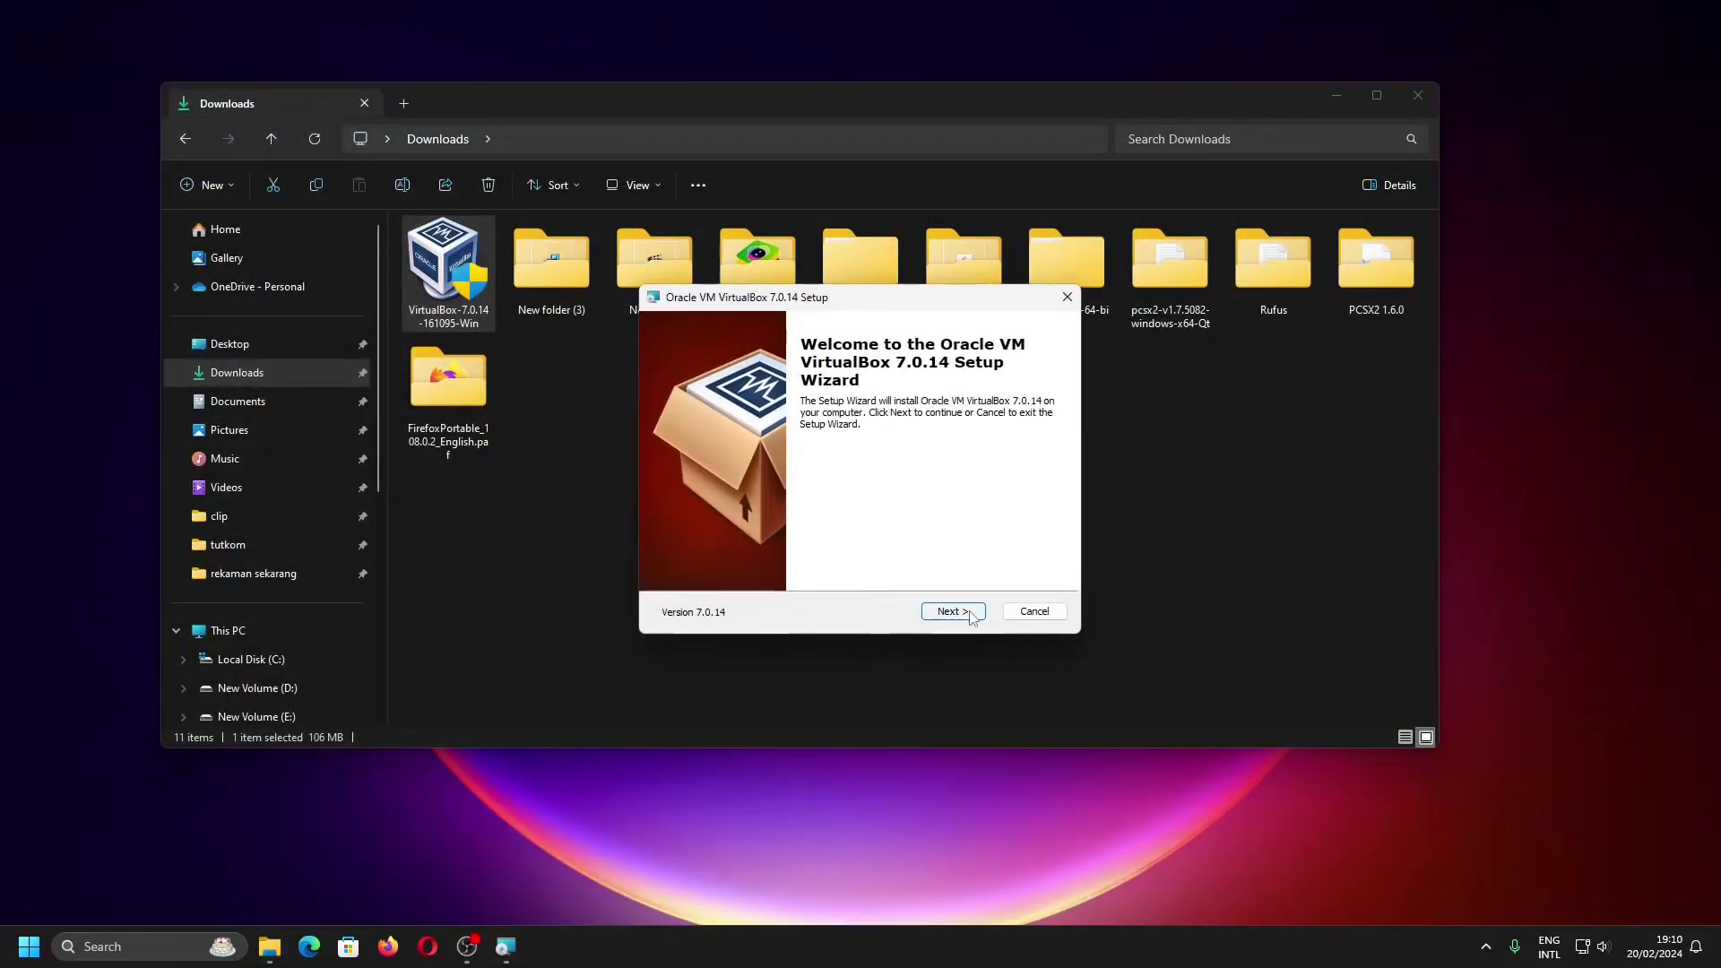
pyautogui.click(952, 611)
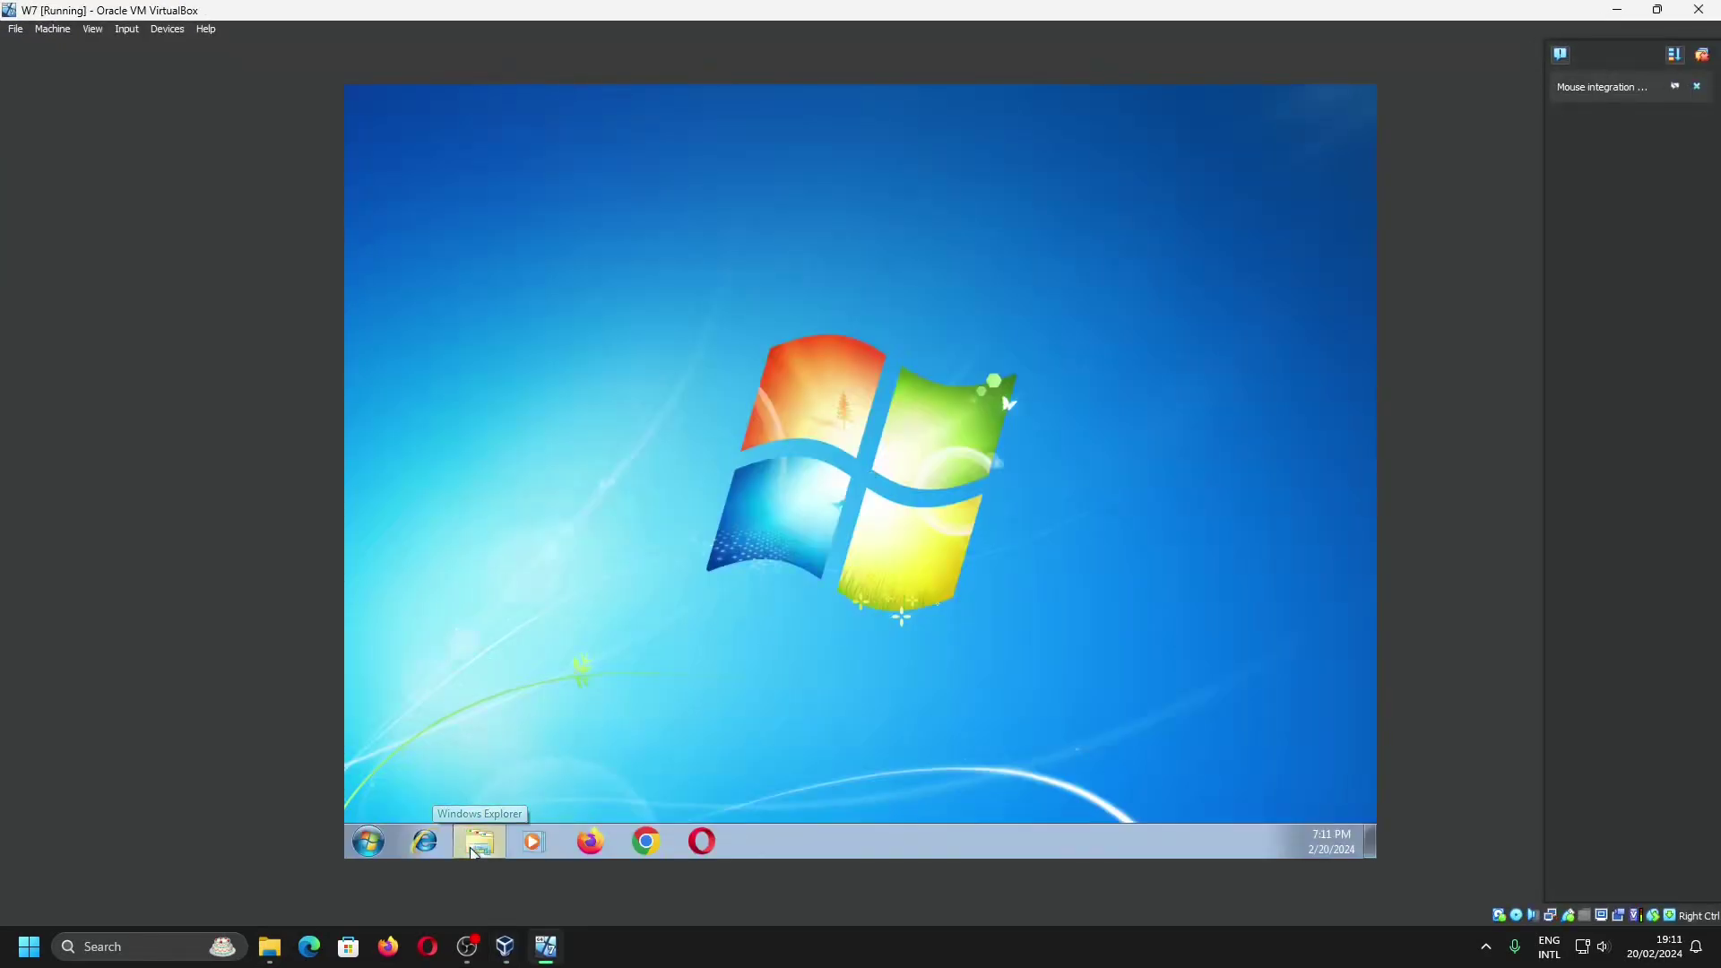
# Run VBoxWindowsAdditions from the guest's VirtualBox Guest Additions CD and allow it to make changes to the computer
pyautogui.click(480, 841)
pyautogui.click(563, 484)
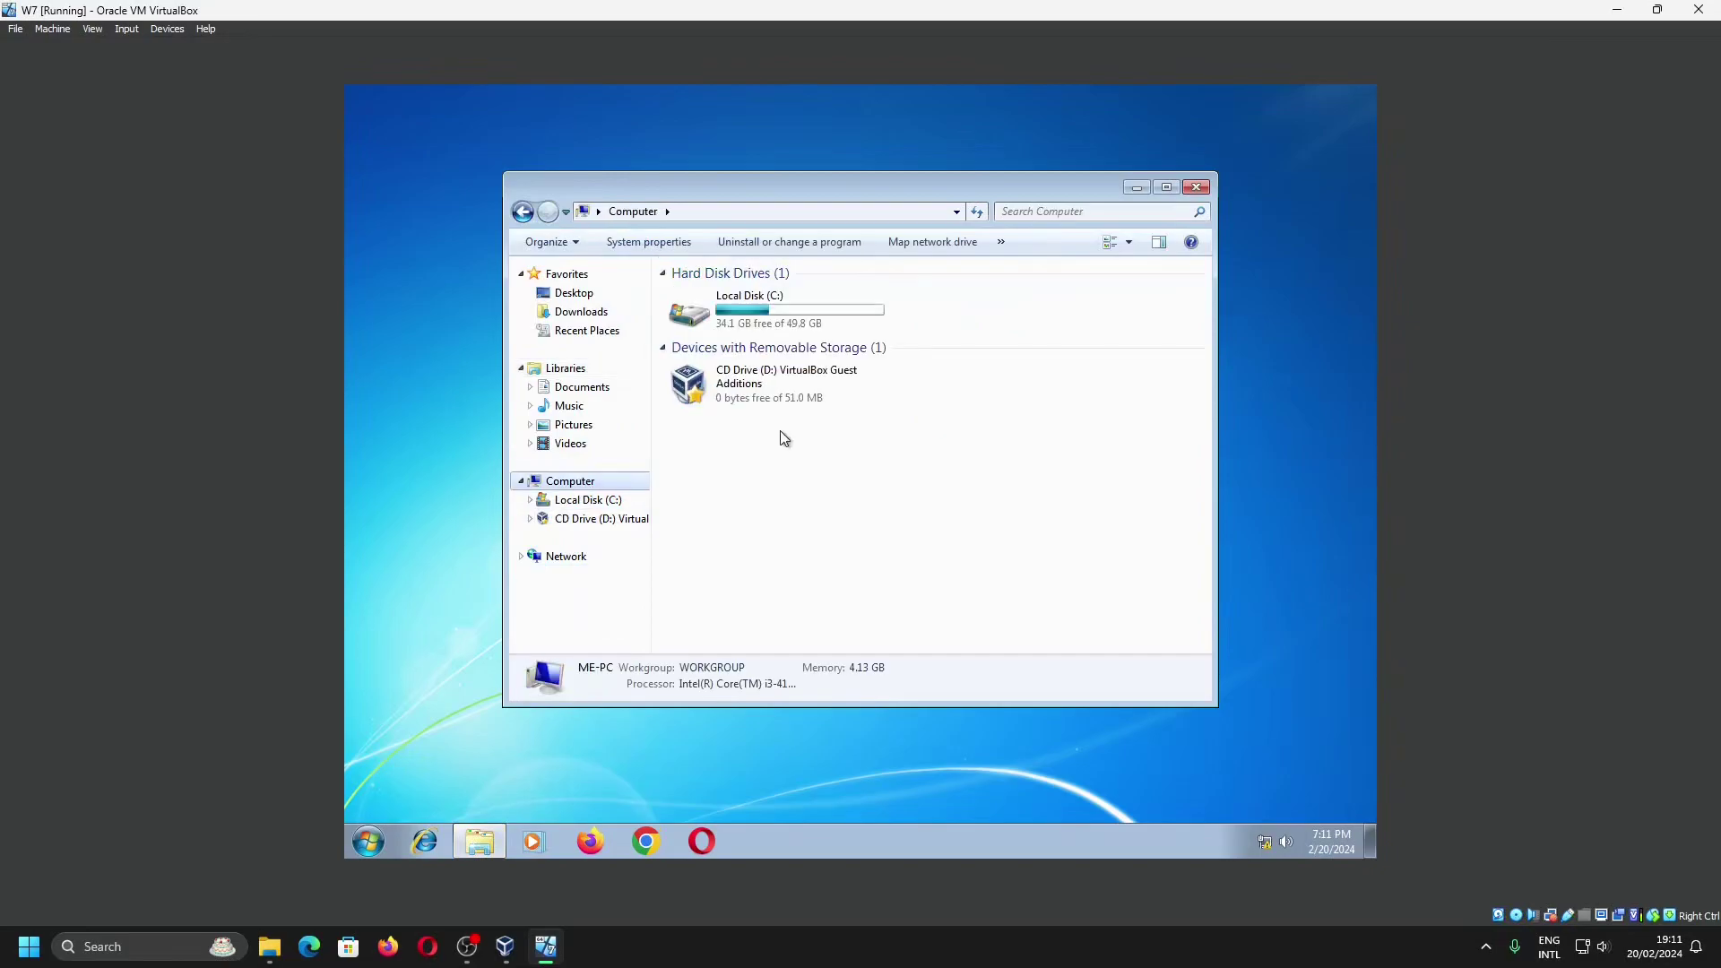
pyautogui.click(594, 520)
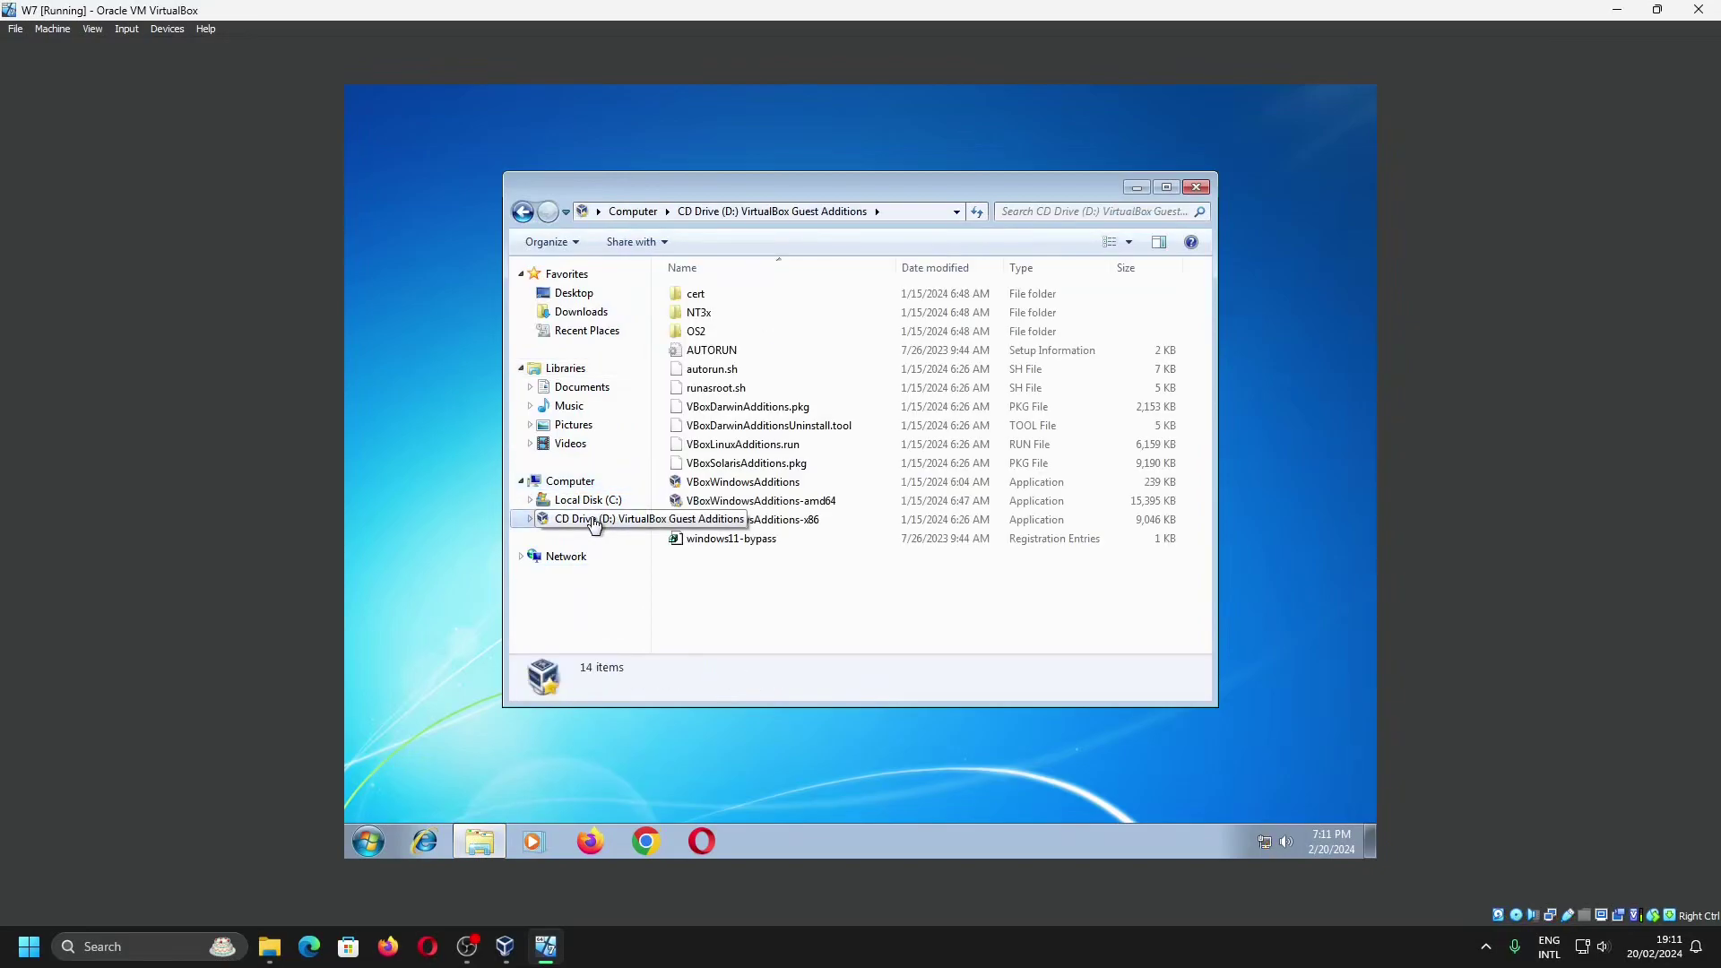
pyautogui.doubleClick(761, 485)
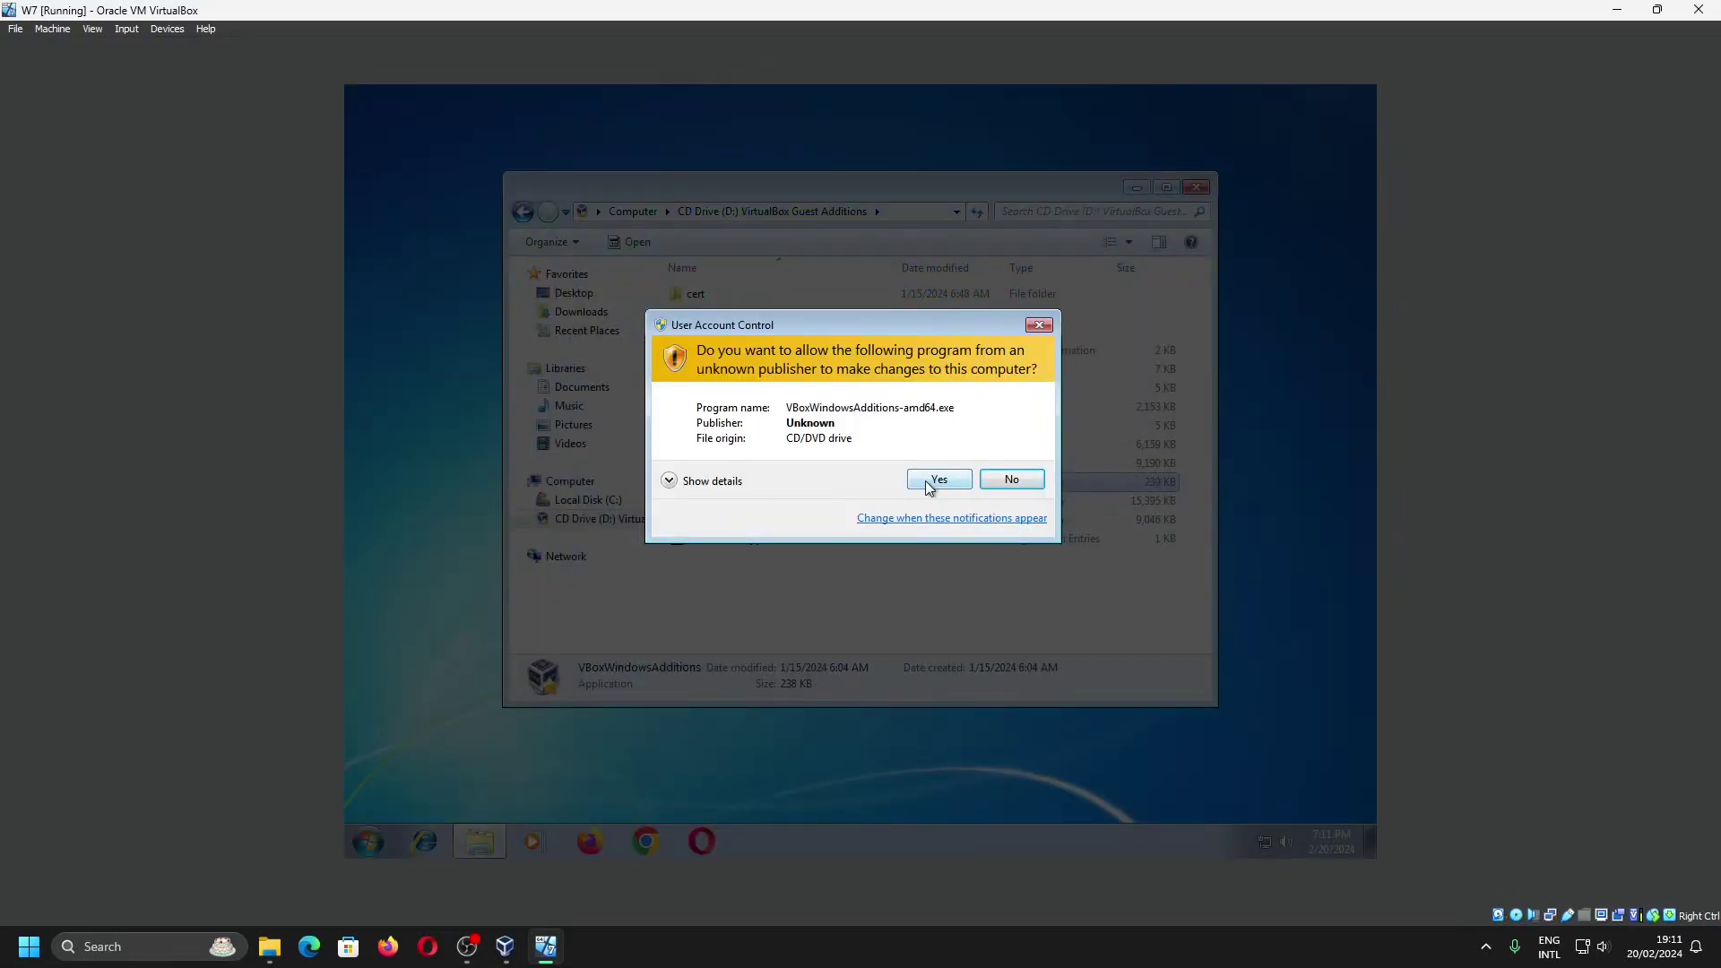
pyautogui.click(937, 481)
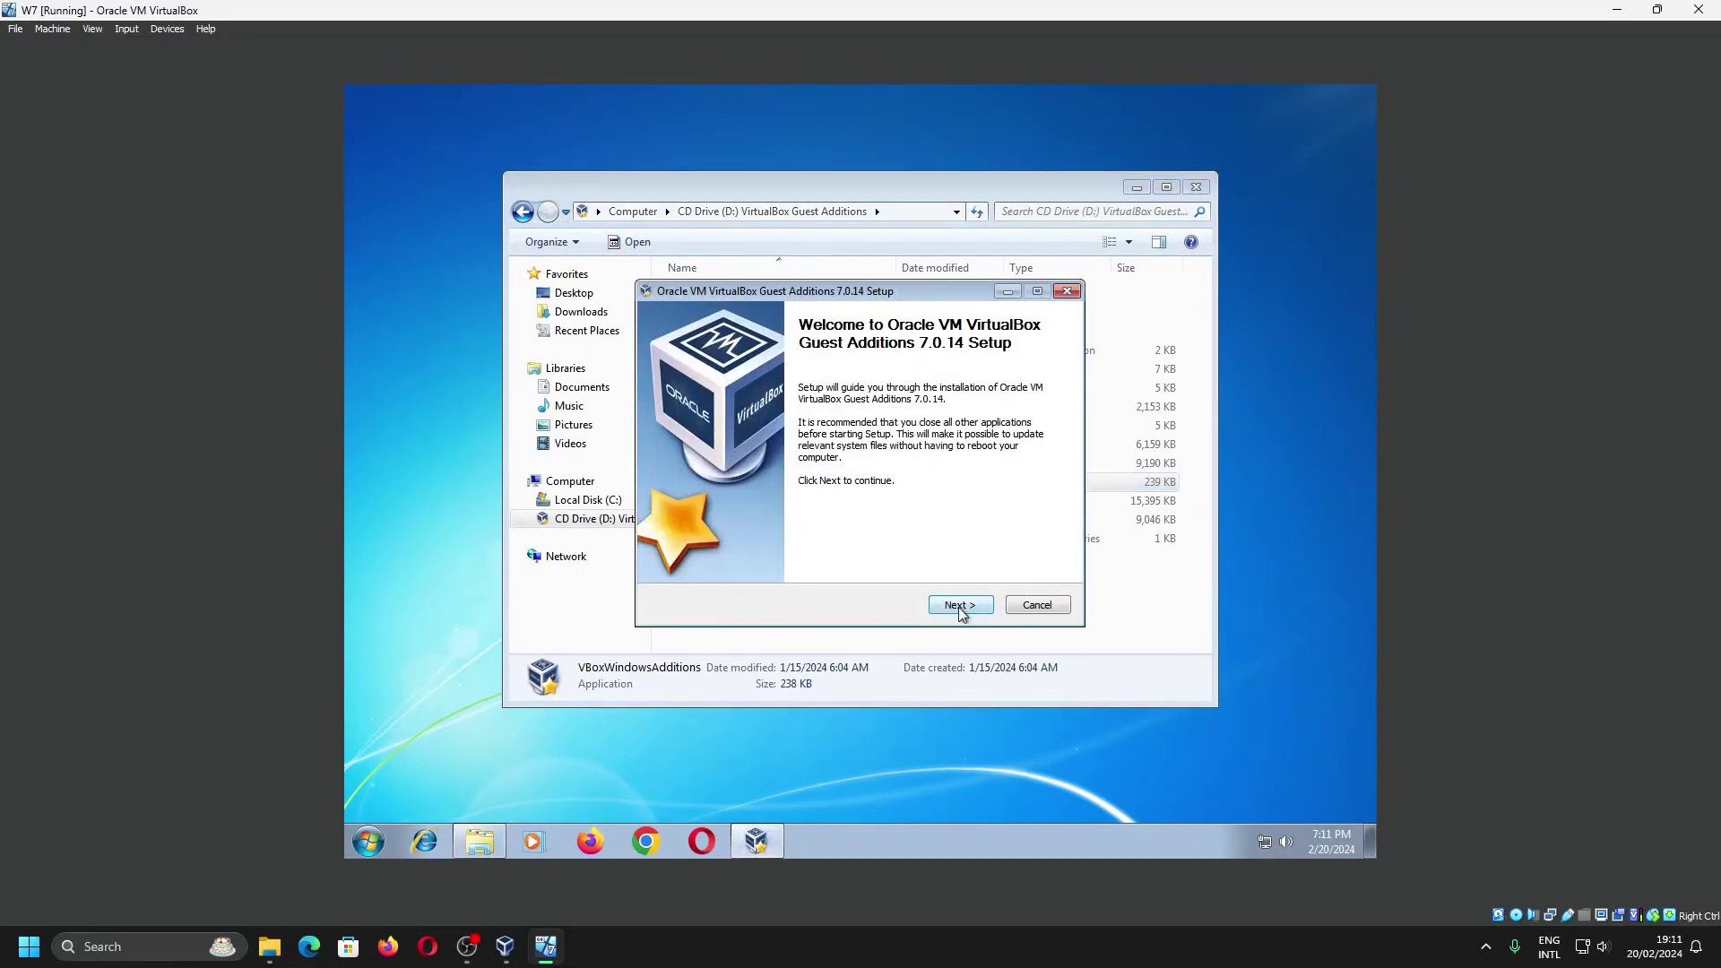
# Install Guest Additions 7.0.14 with the default options, accept the Oracle Corporation device software, and reboot the guest to complete setup
pyautogui.click(959, 606)
pyautogui.click(959, 606)
pyautogui.click(959, 606)
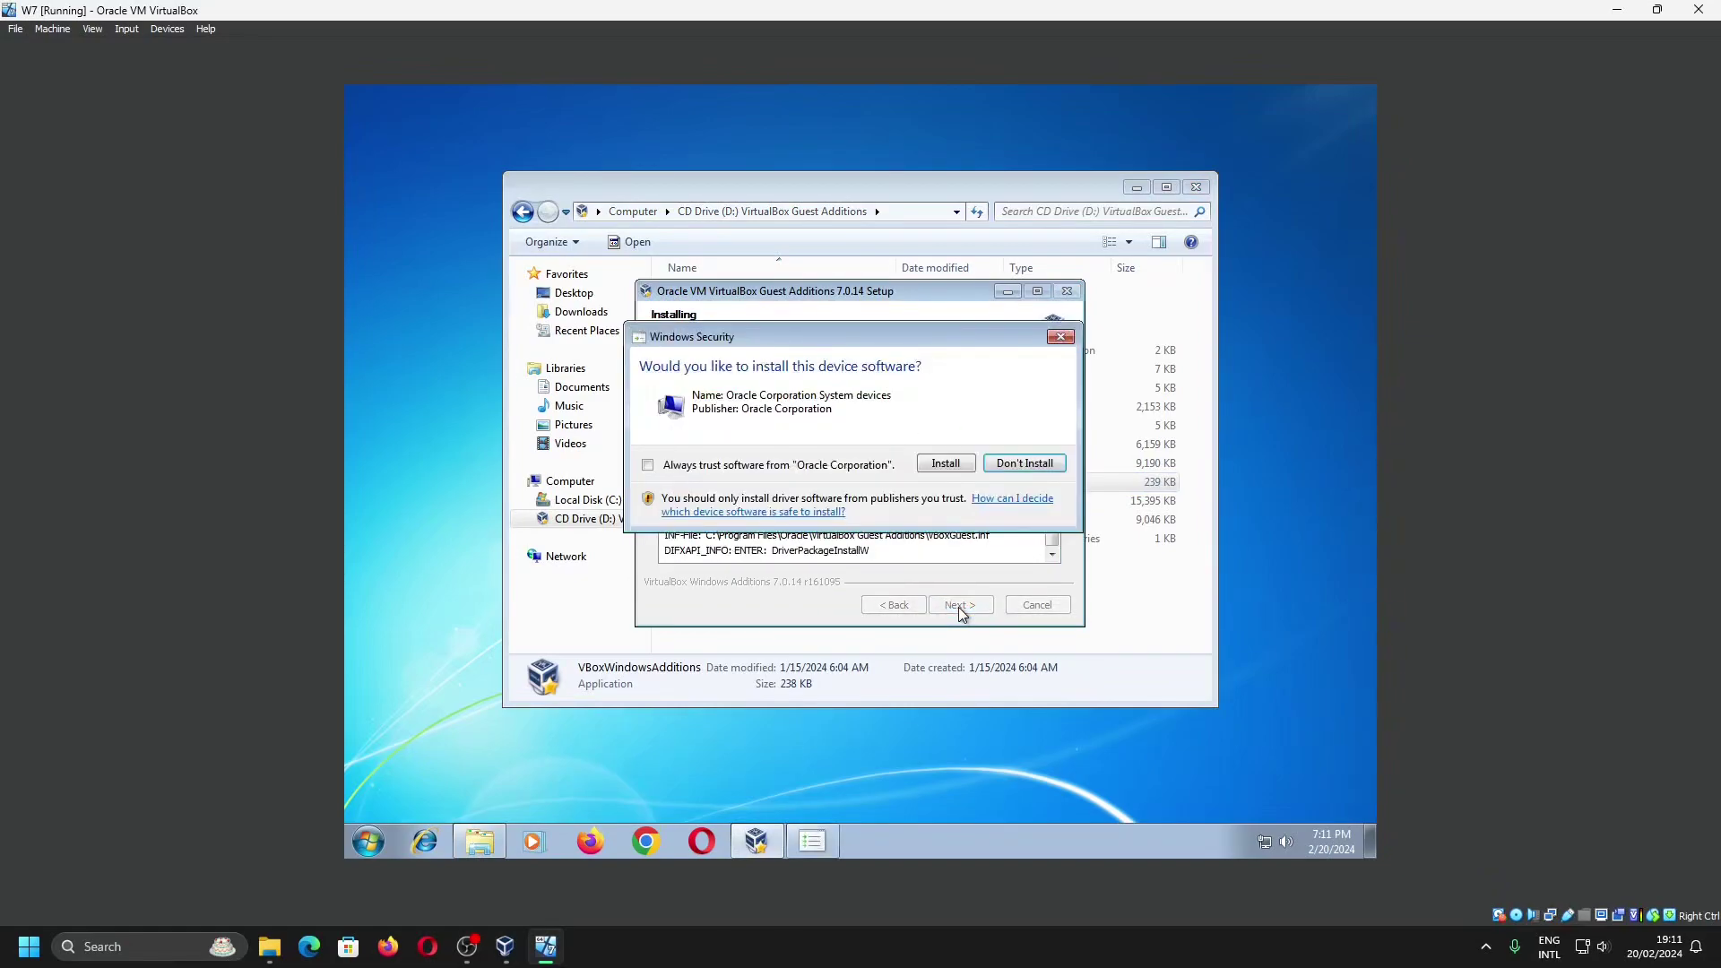
pyautogui.click(944, 463)
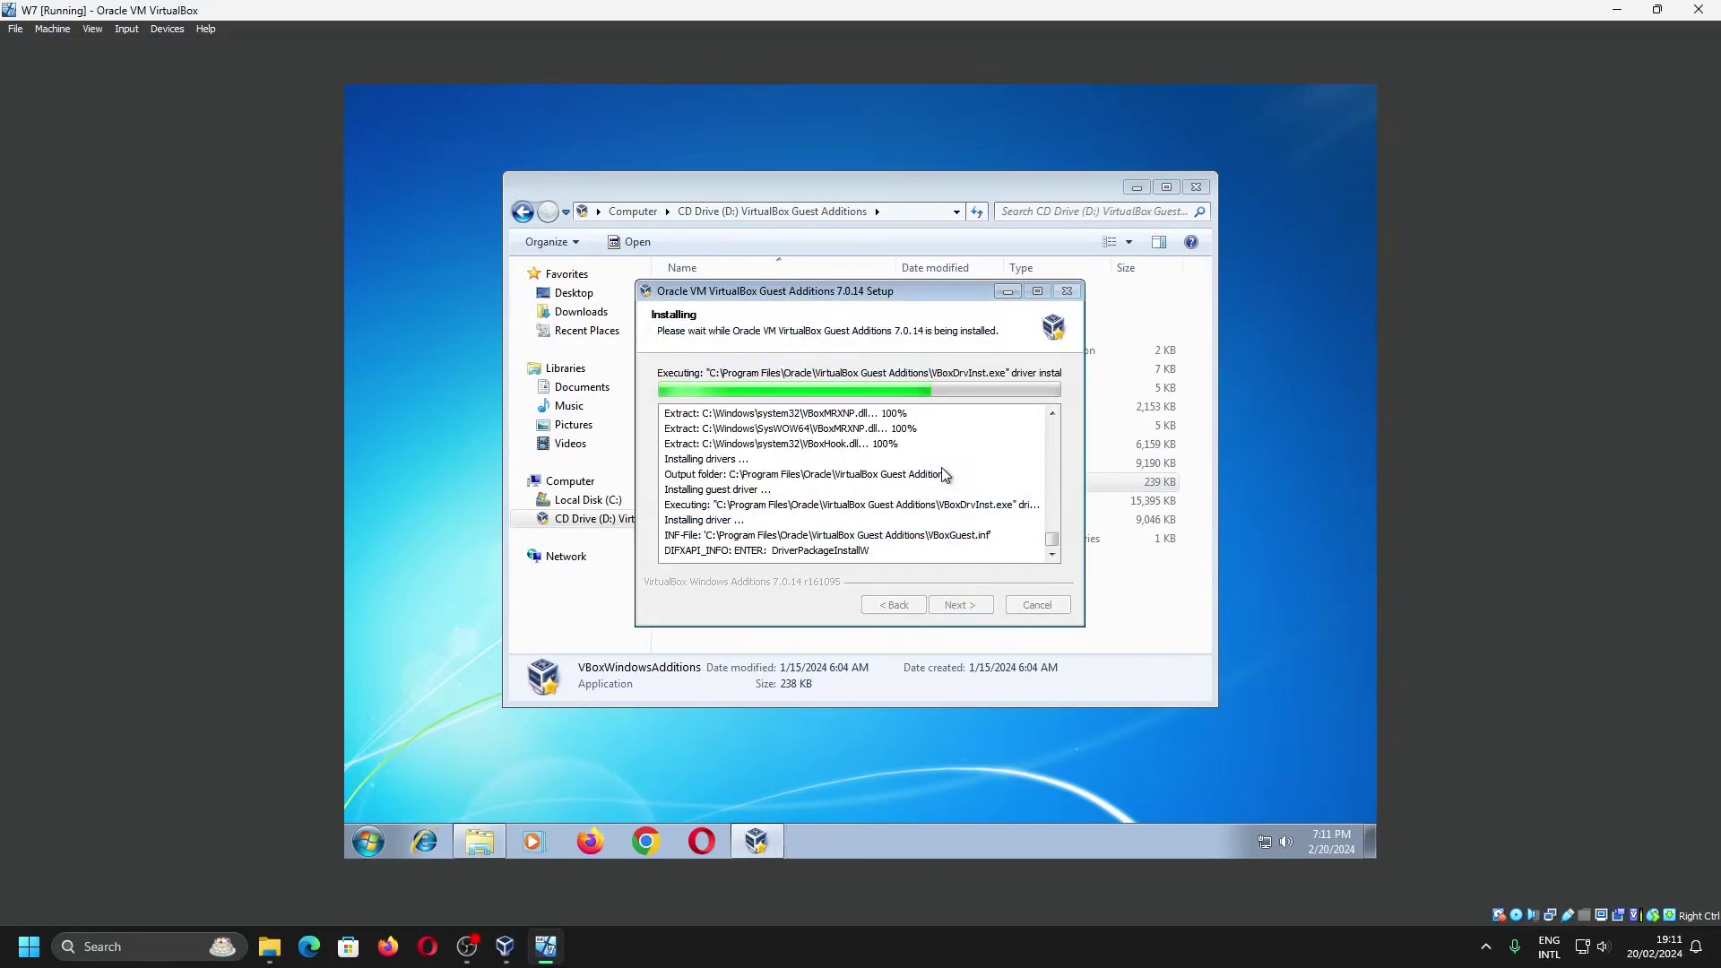
pyautogui.click(945, 475)
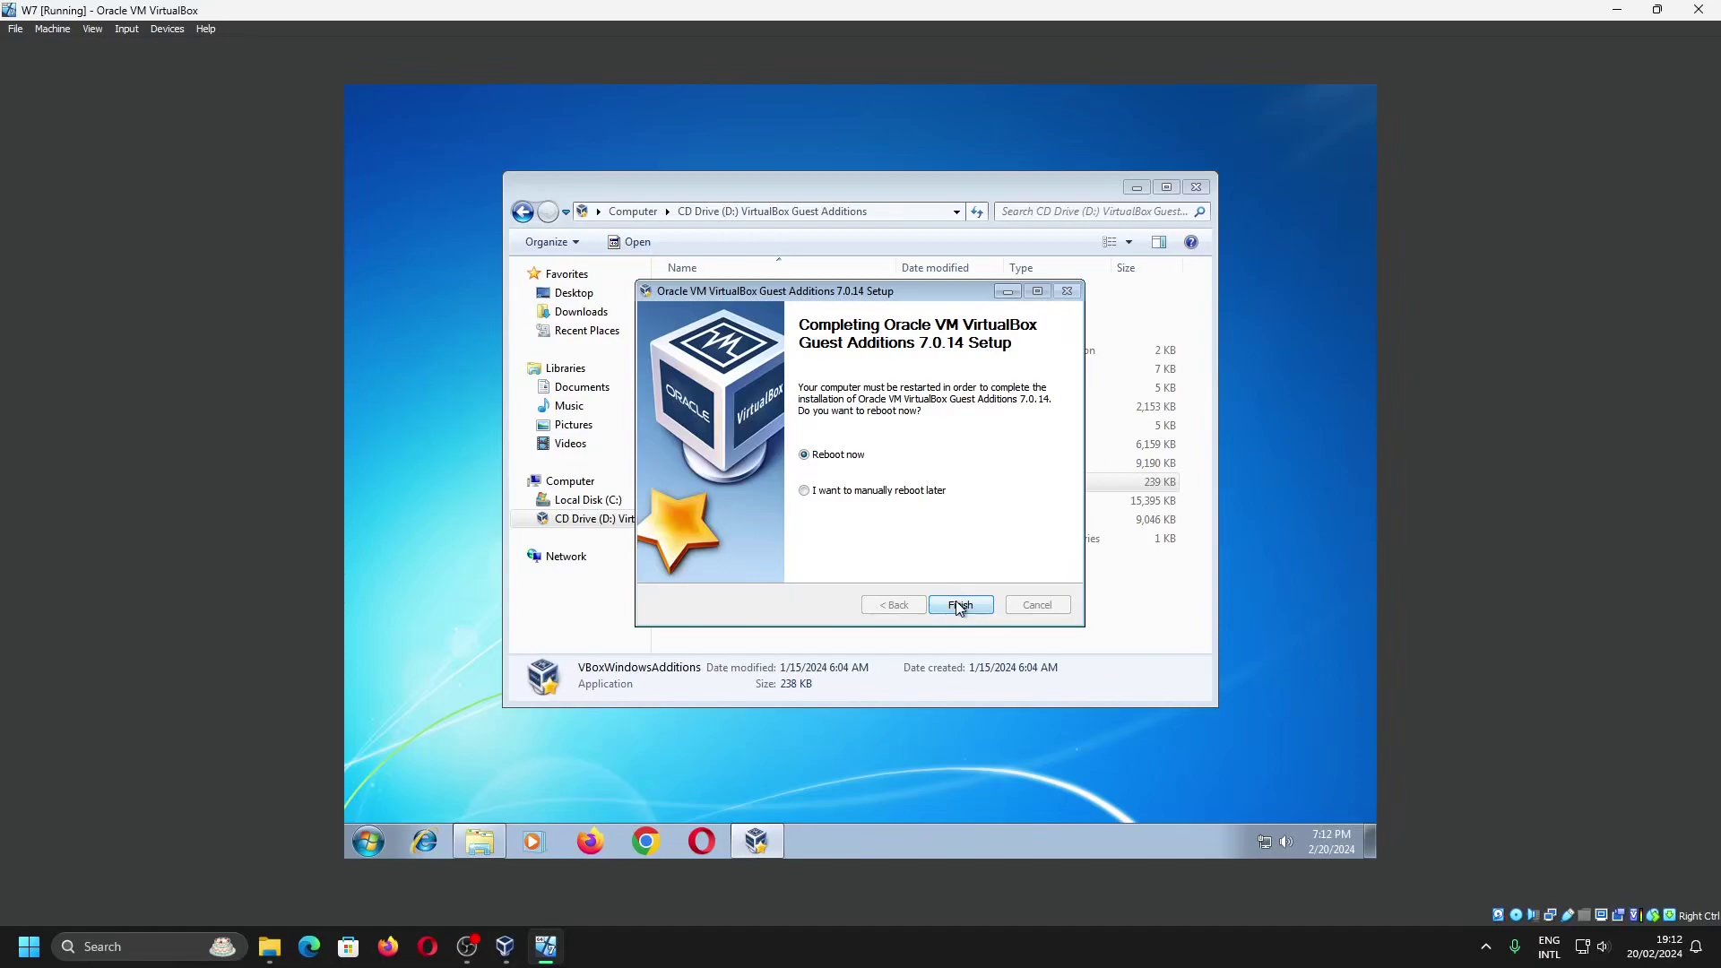
pyautogui.click(960, 607)
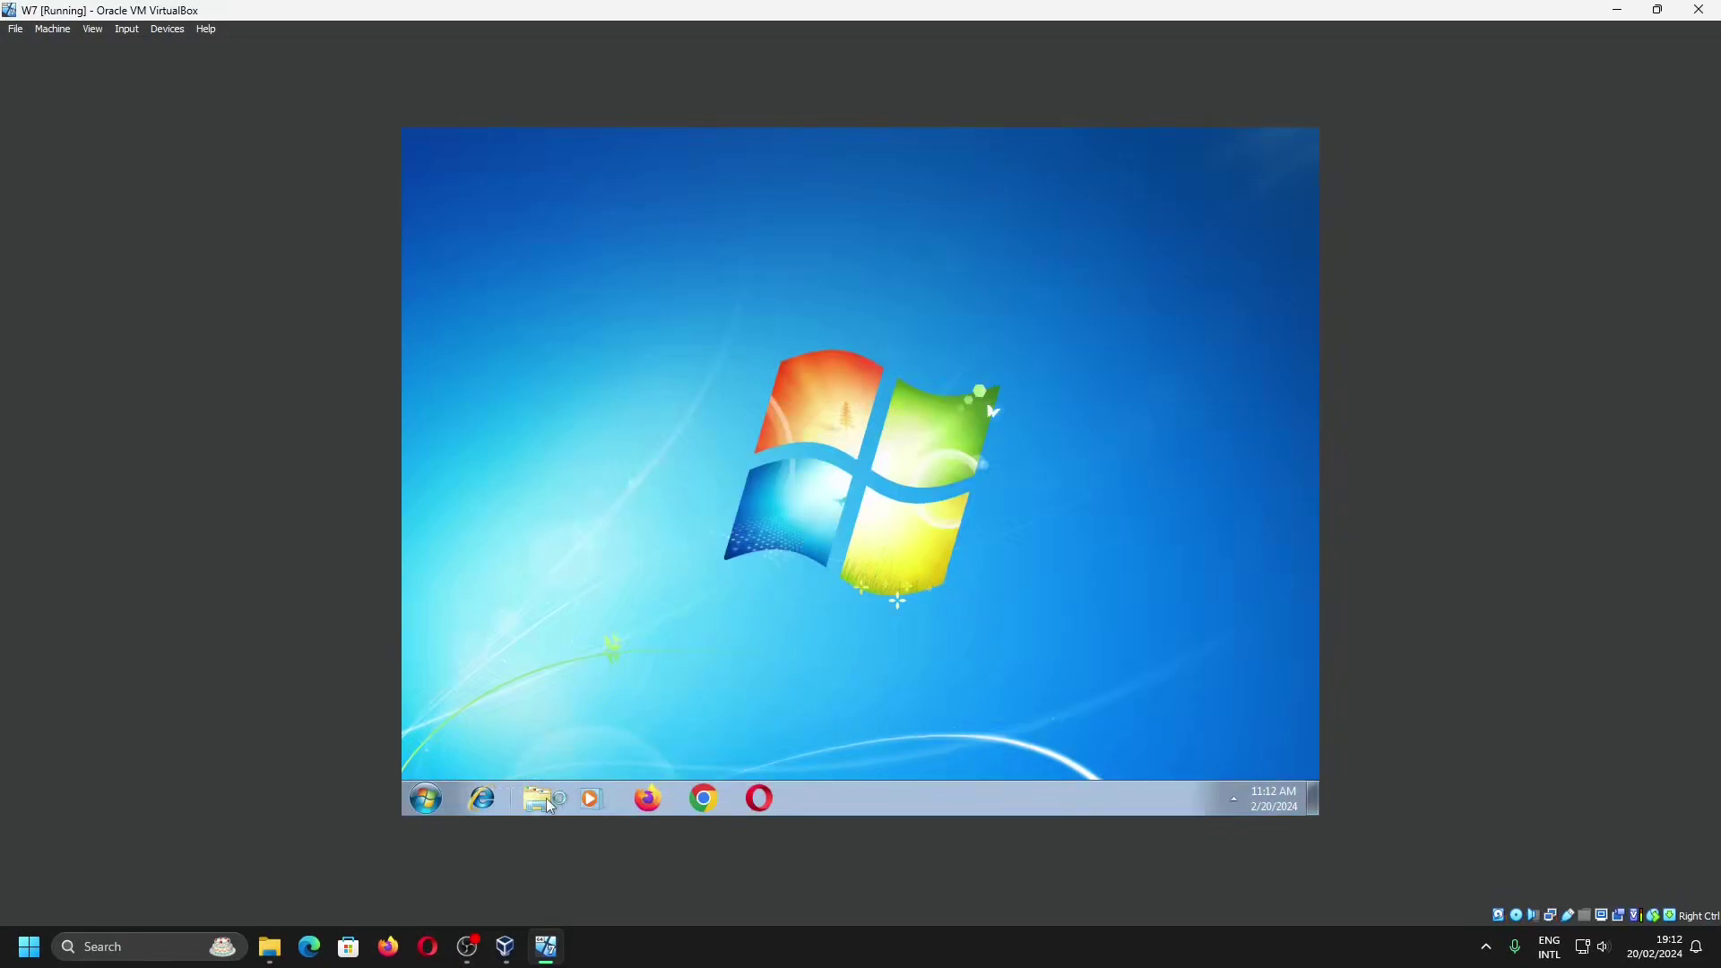
# Show the drives under Computer in the guest's file explorer
pyautogui.click(549, 797)
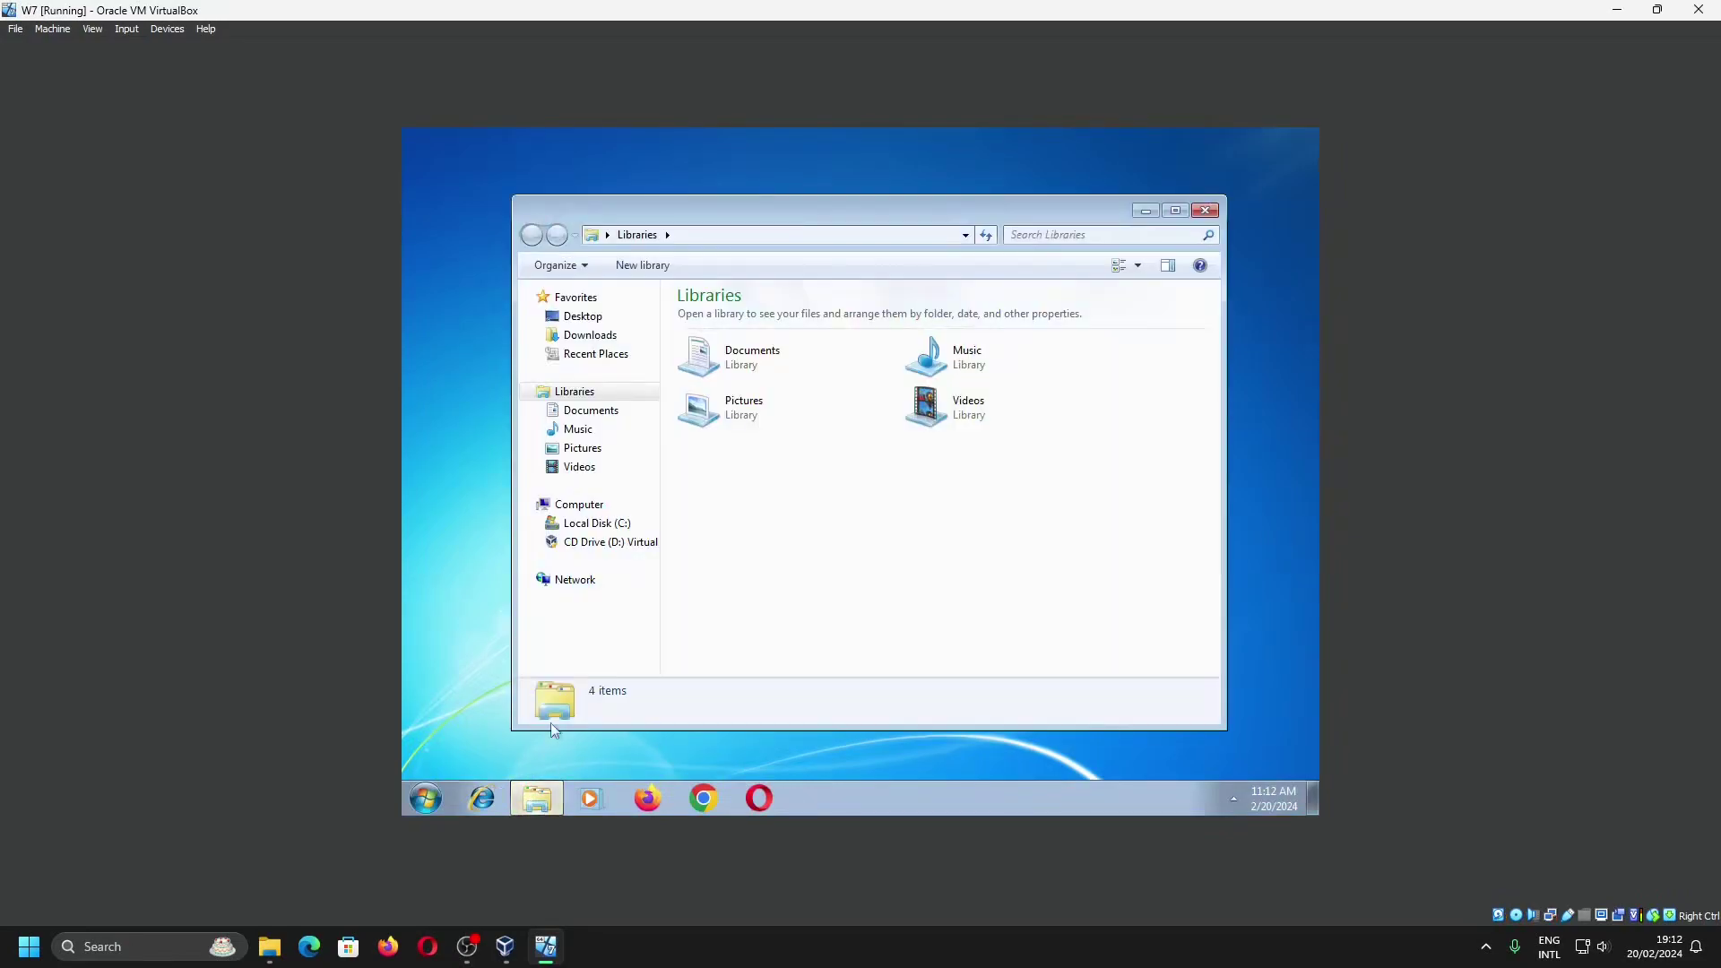
pyautogui.click(597, 523)
pyautogui.click(579, 504)
# Start a new shared folder in the W7 settings and choose the host's Downloads folder as its path
pyautogui.click(166, 29)
pyautogui.click(430, 125)
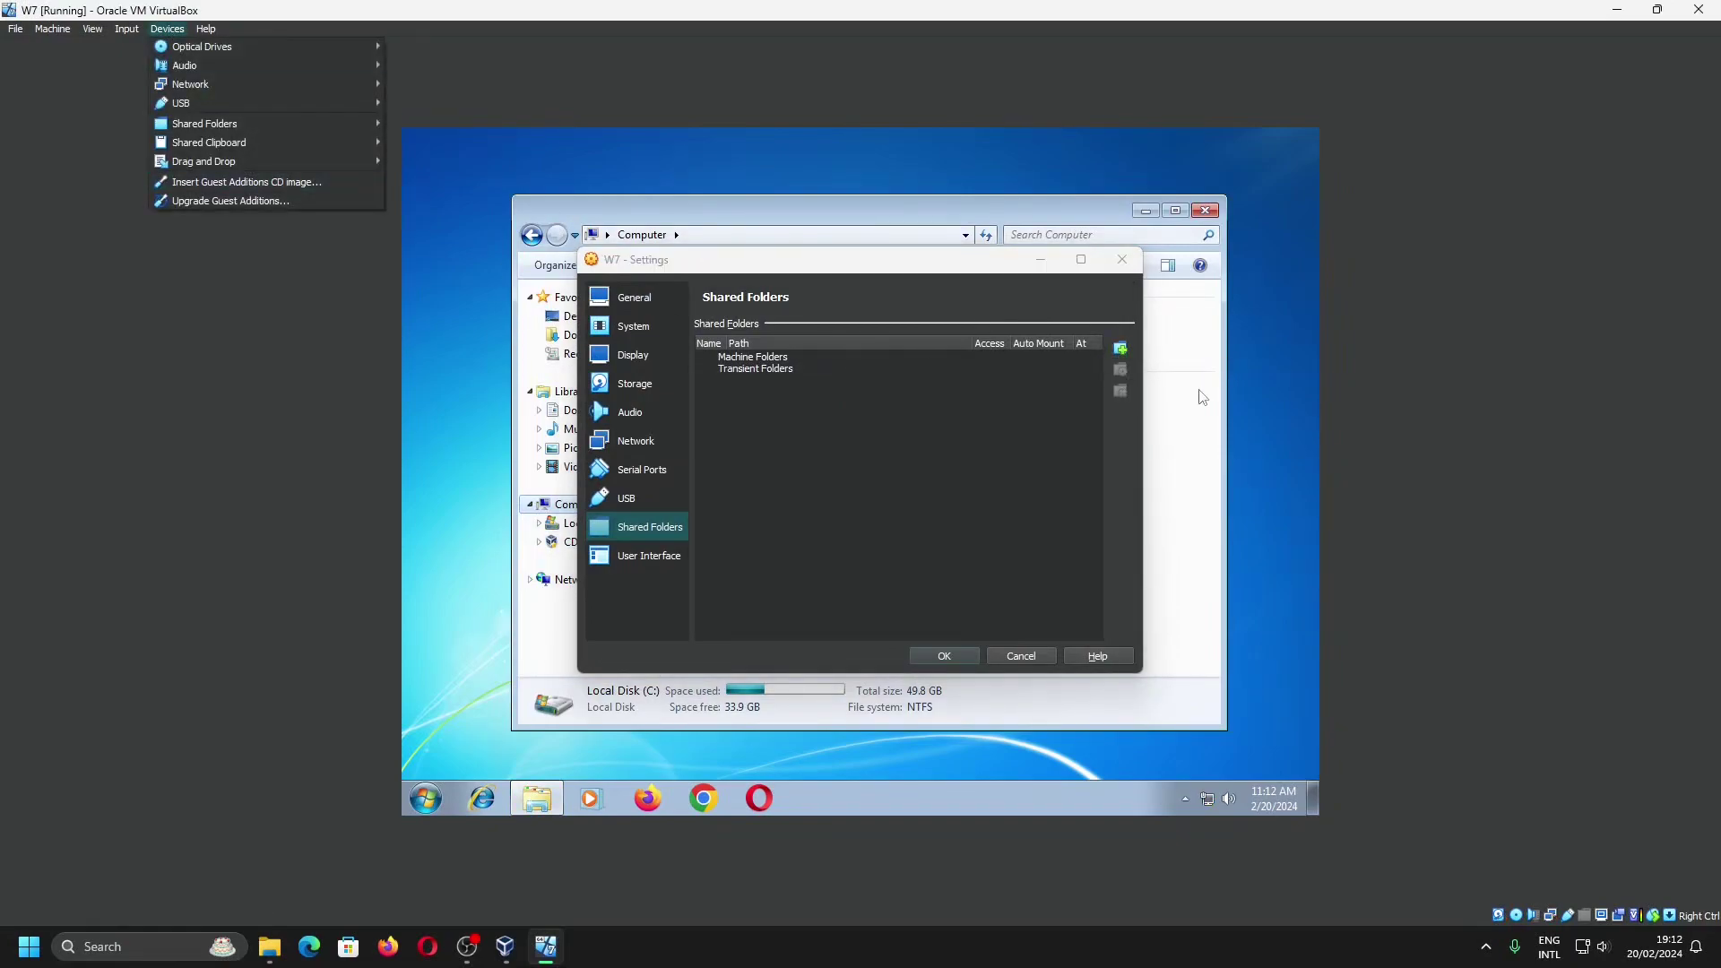
pyautogui.click(1120, 350)
pyautogui.click(968, 402)
pyautogui.click(905, 443)
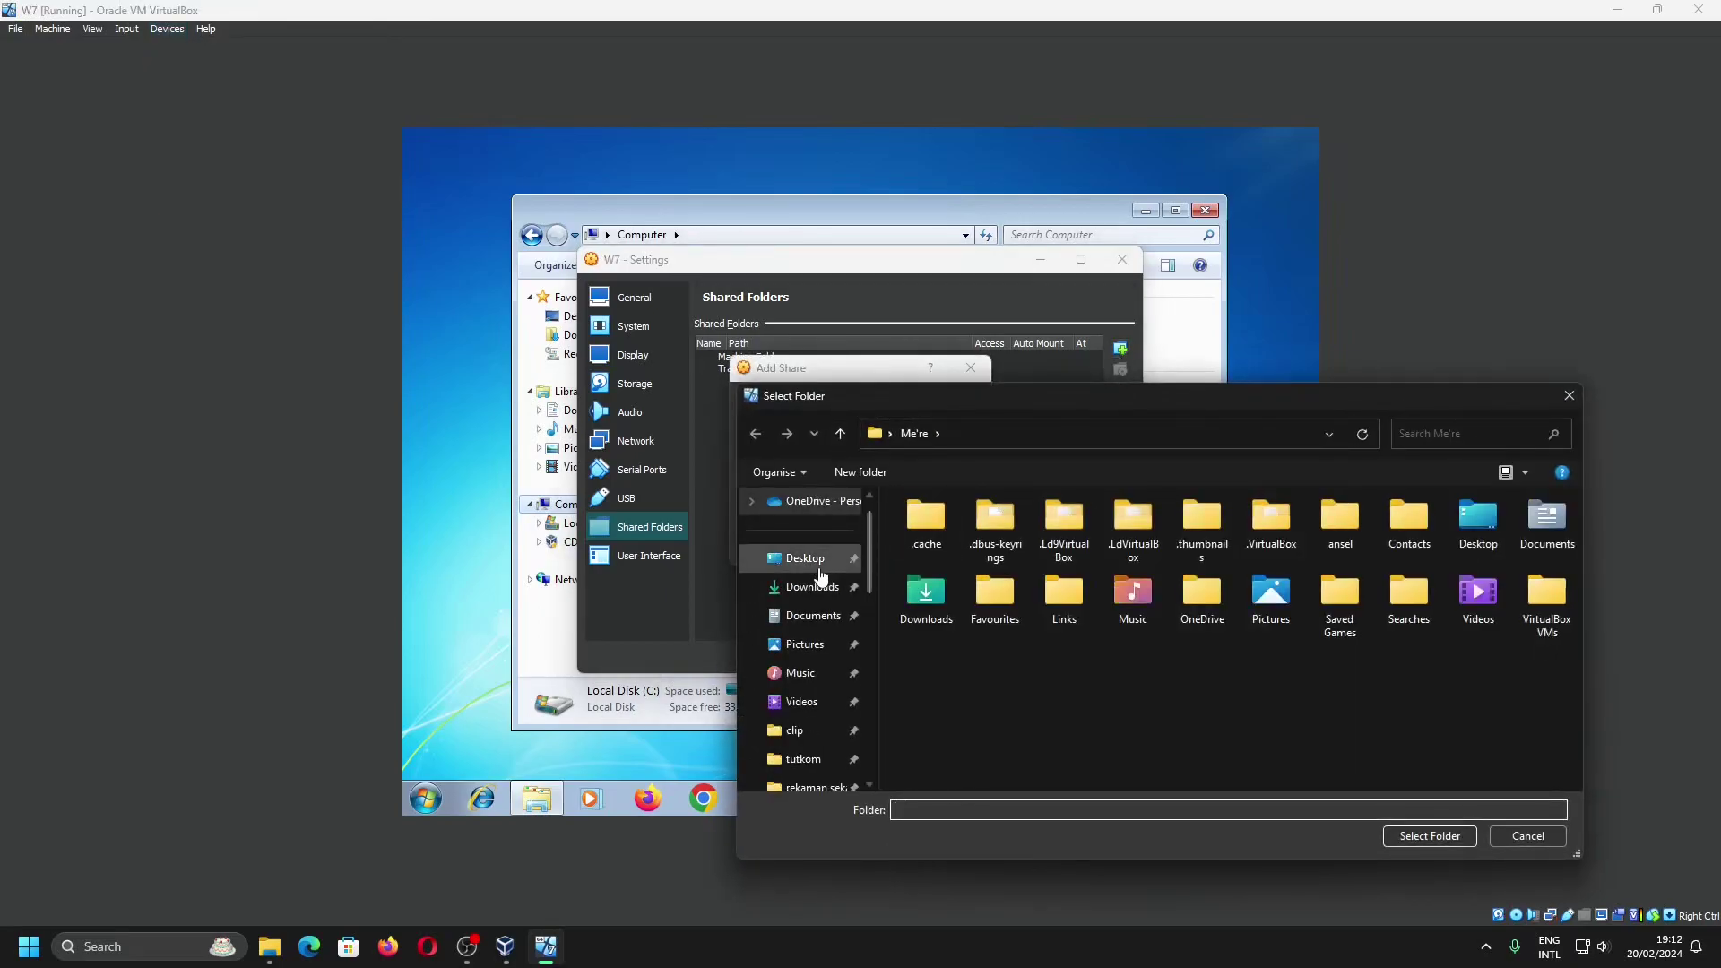
pyautogui.click(805, 596)
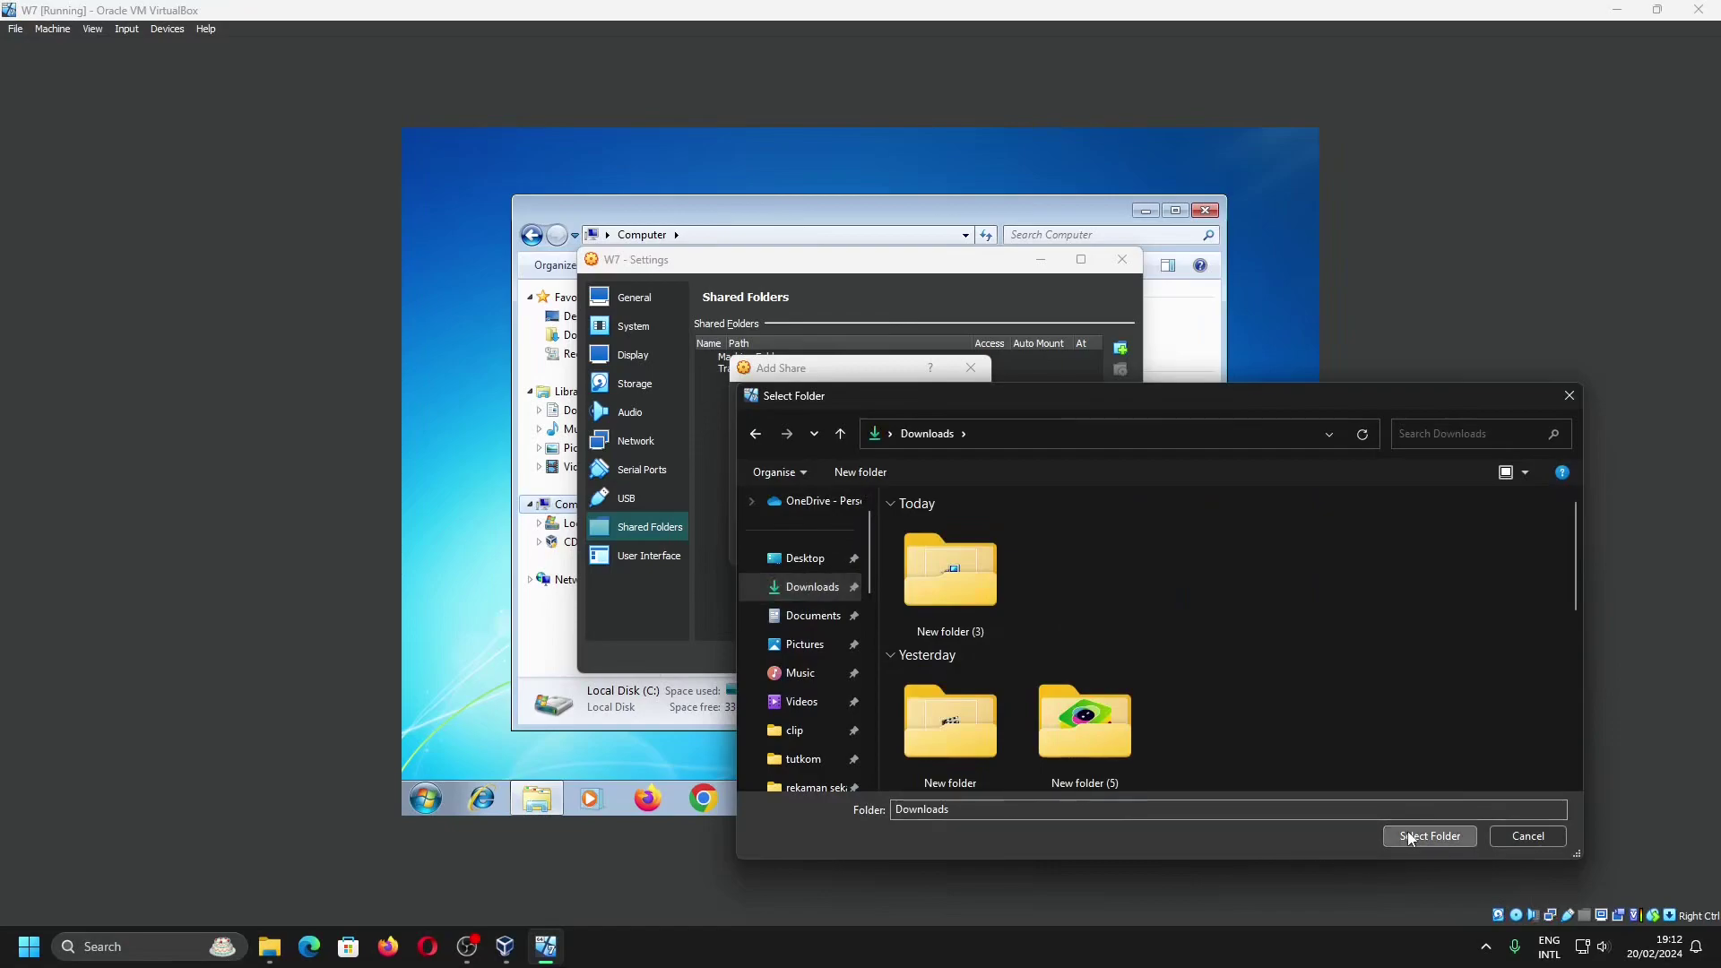
pyautogui.click(1461, 836)
# Set the Downloads share's mount point to F:, enable auto-mount, and apply the shared folder settings
pyautogui.click(877, 453)
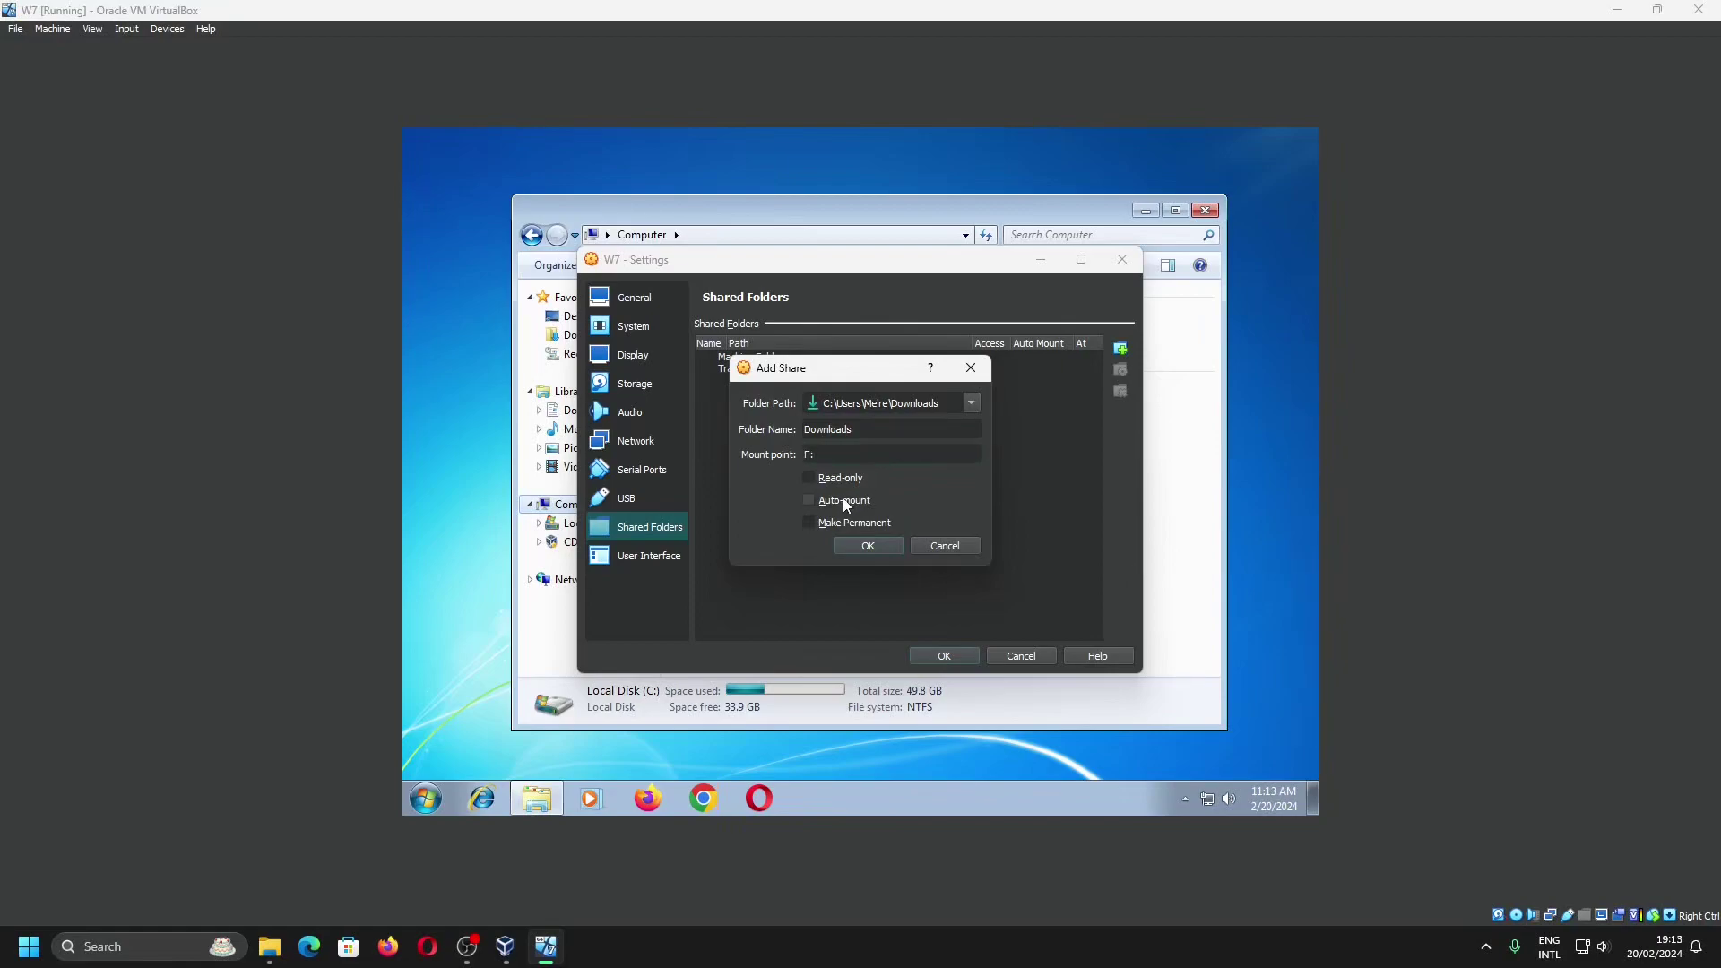
pyautogui.click(863, 545)
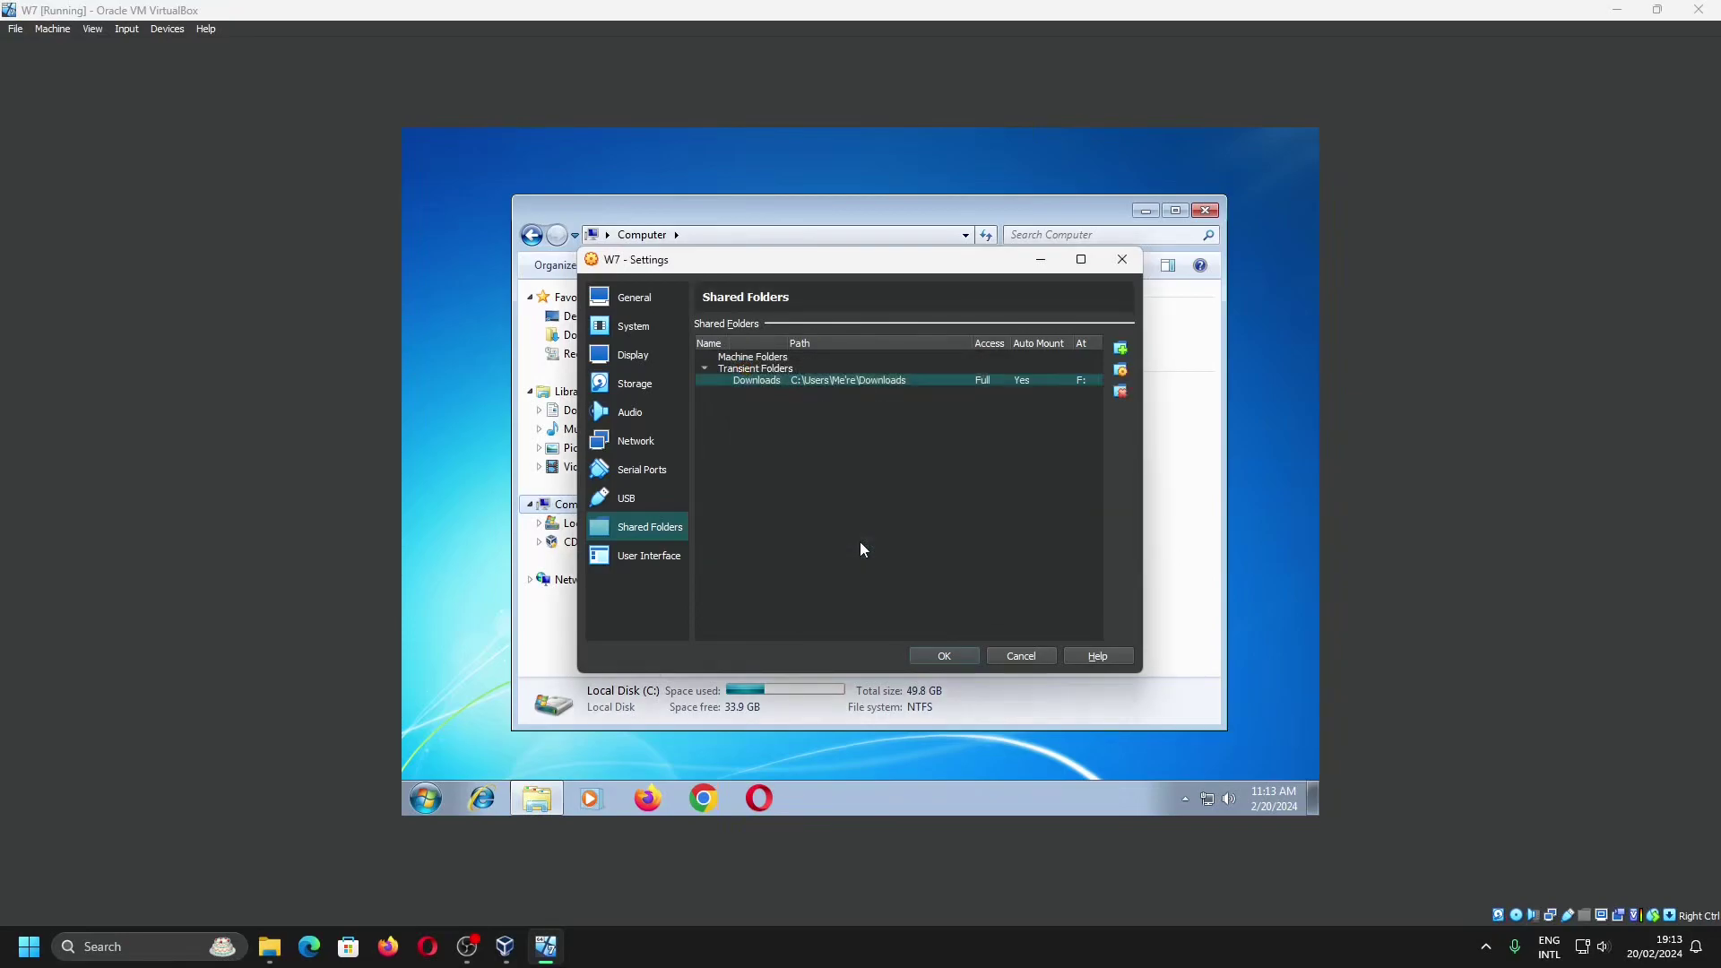
pyautogui.click(949, 655)
pyautogui.rightClick(913, 532)
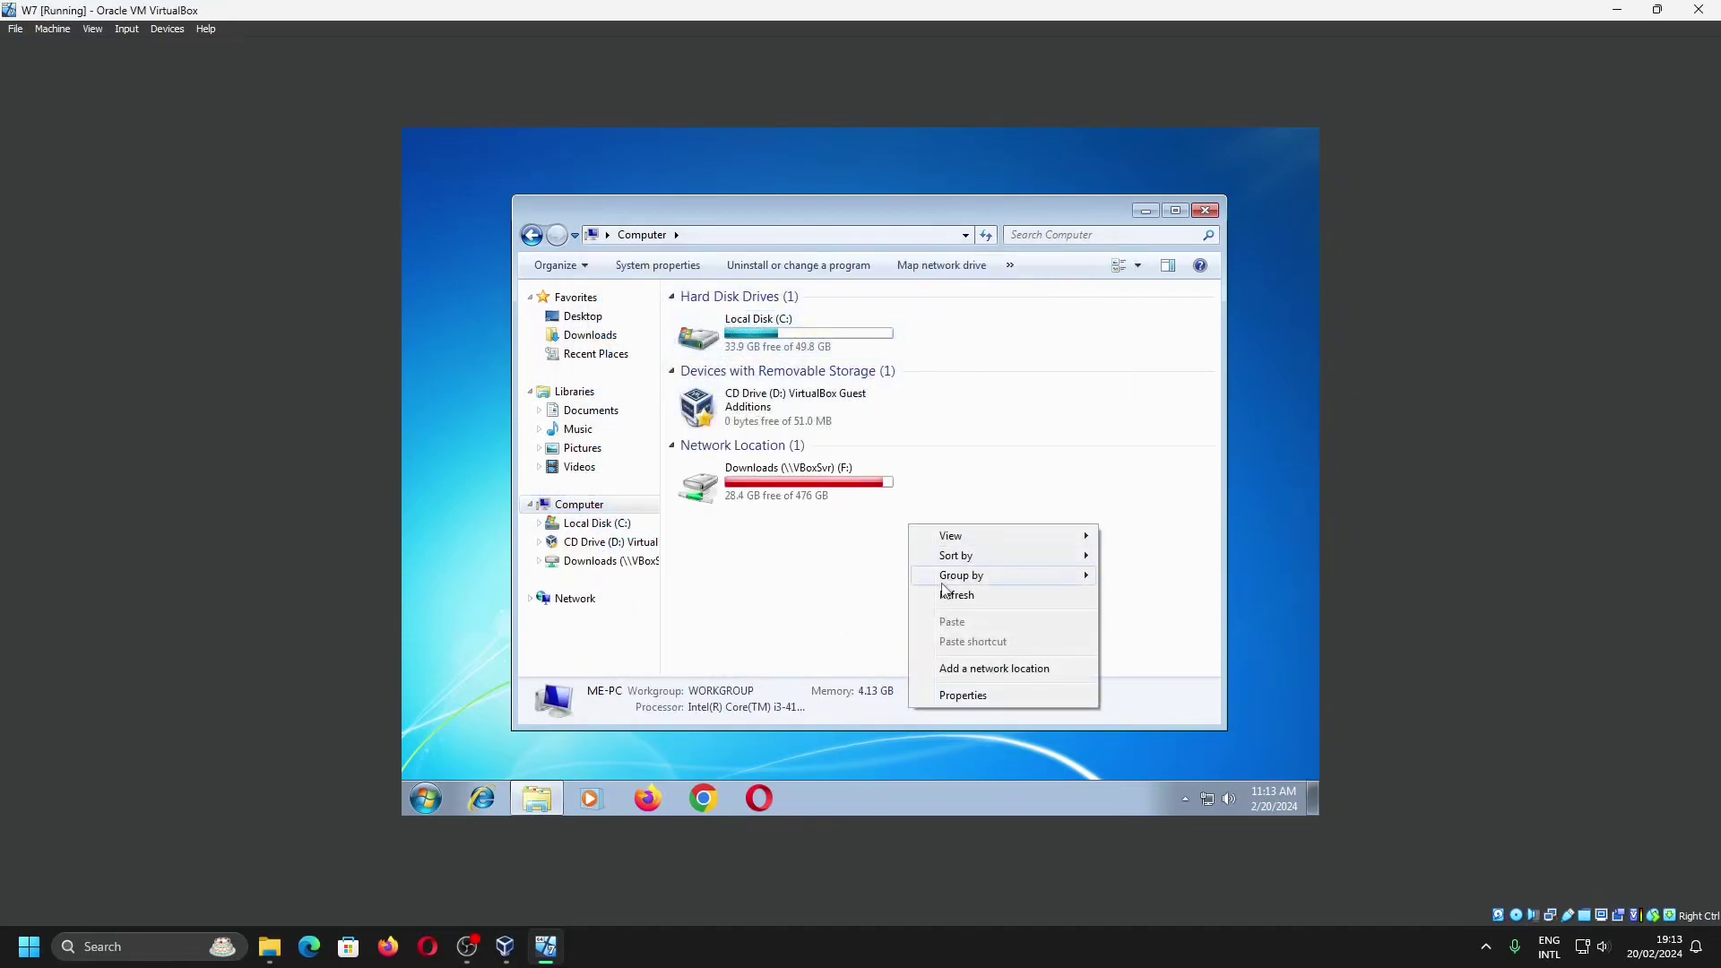
pyautogui.click(796, 554)
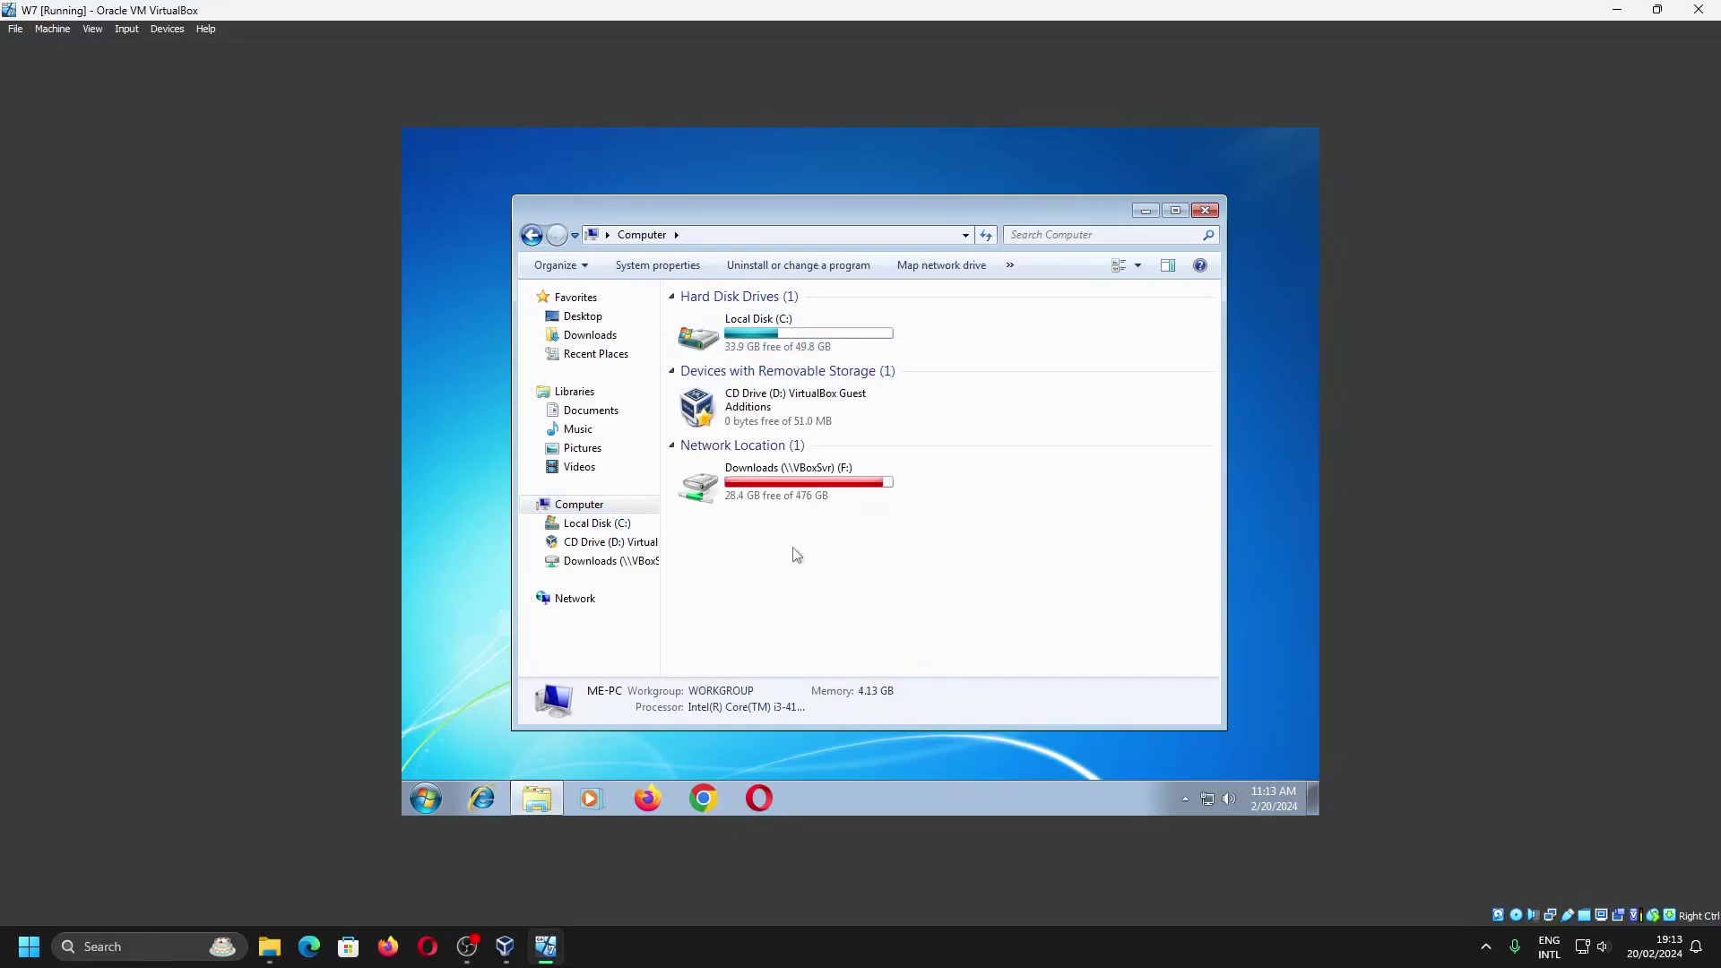
# Open the guest's own Downloads folder and move the host's Downloads window so that both folders' contents are accessible
pyautogui.click(581, 319)
pyautogui.click(588, 334)
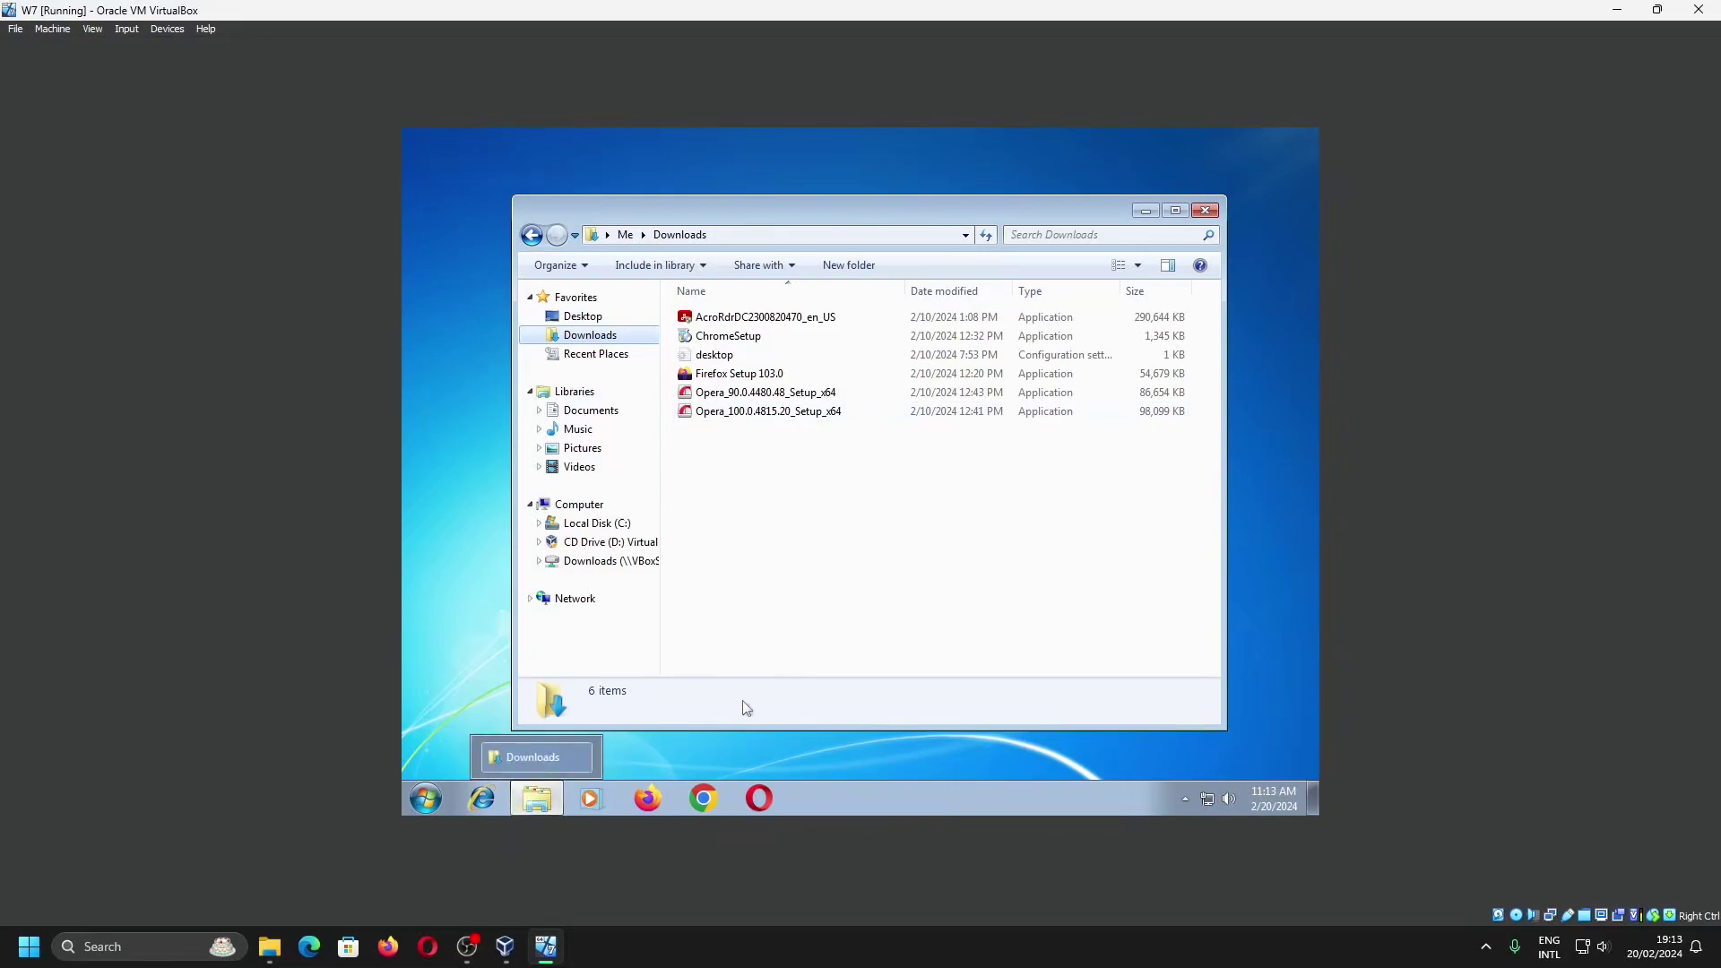
pyautogui.click(269, 947)
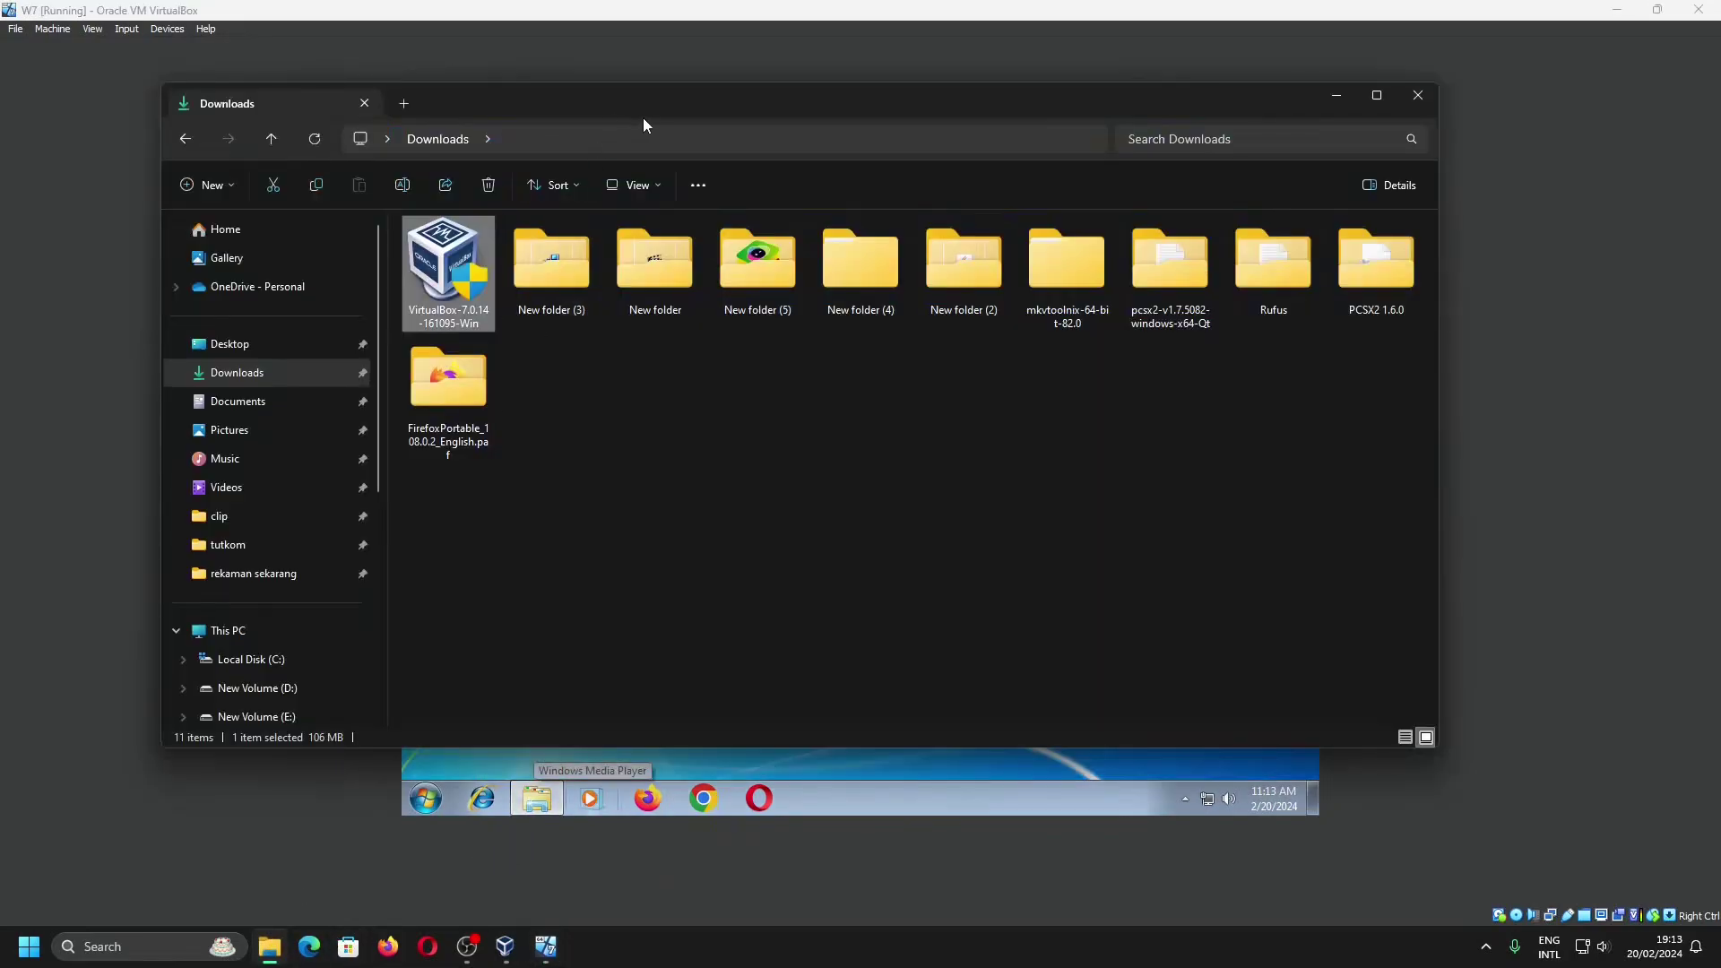
pyautogui.moveTo(664, 111); pyautogui.dragTo(1078, 659)
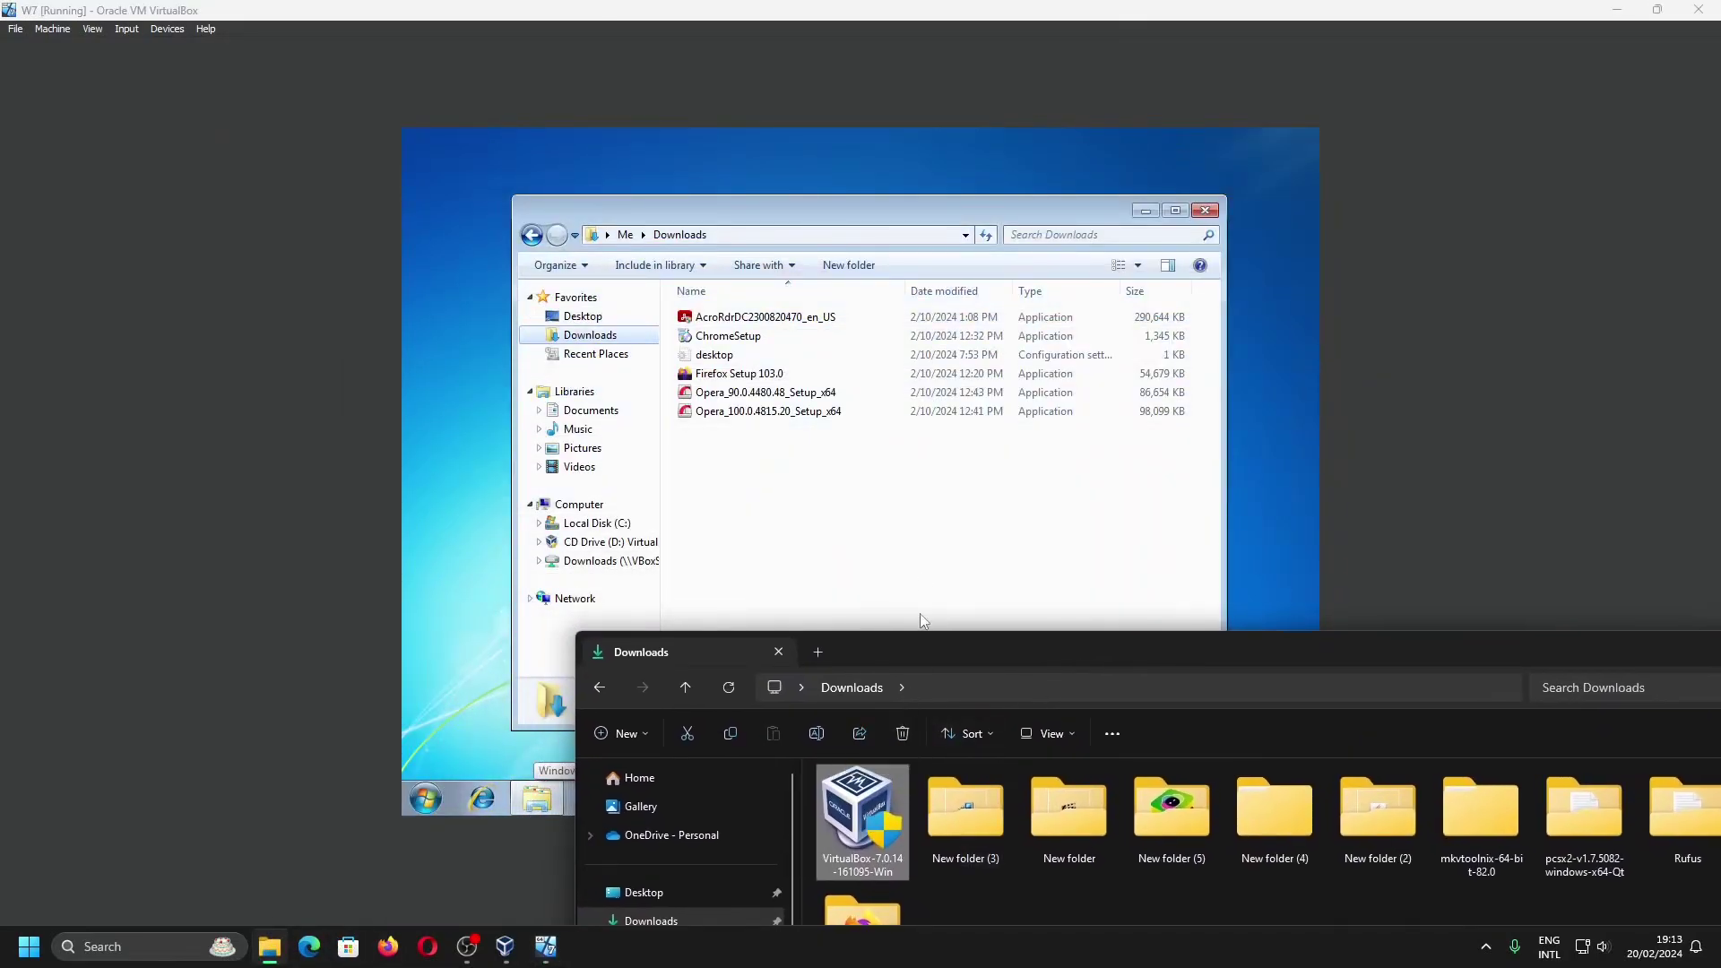
# Set the running machine's drag and drop mode to Bidirectional
pyautogui.click(180, 26)
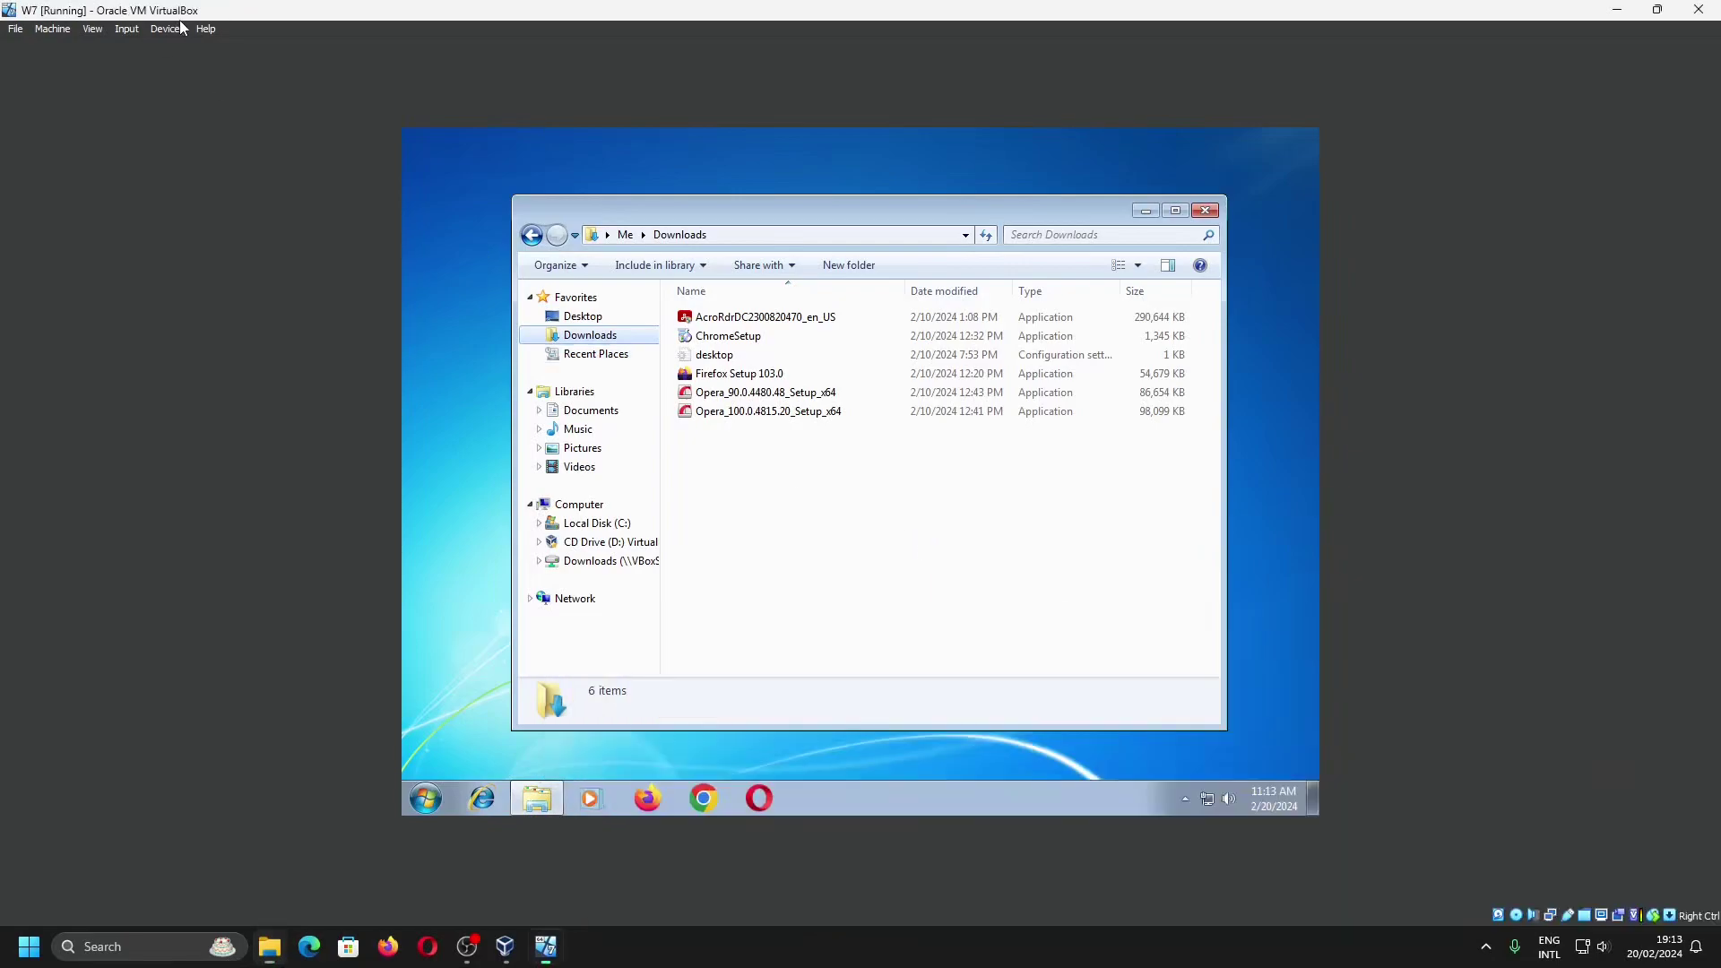
pyautogui.click(180, 27)
pyautogui.moveTo(201, 149)
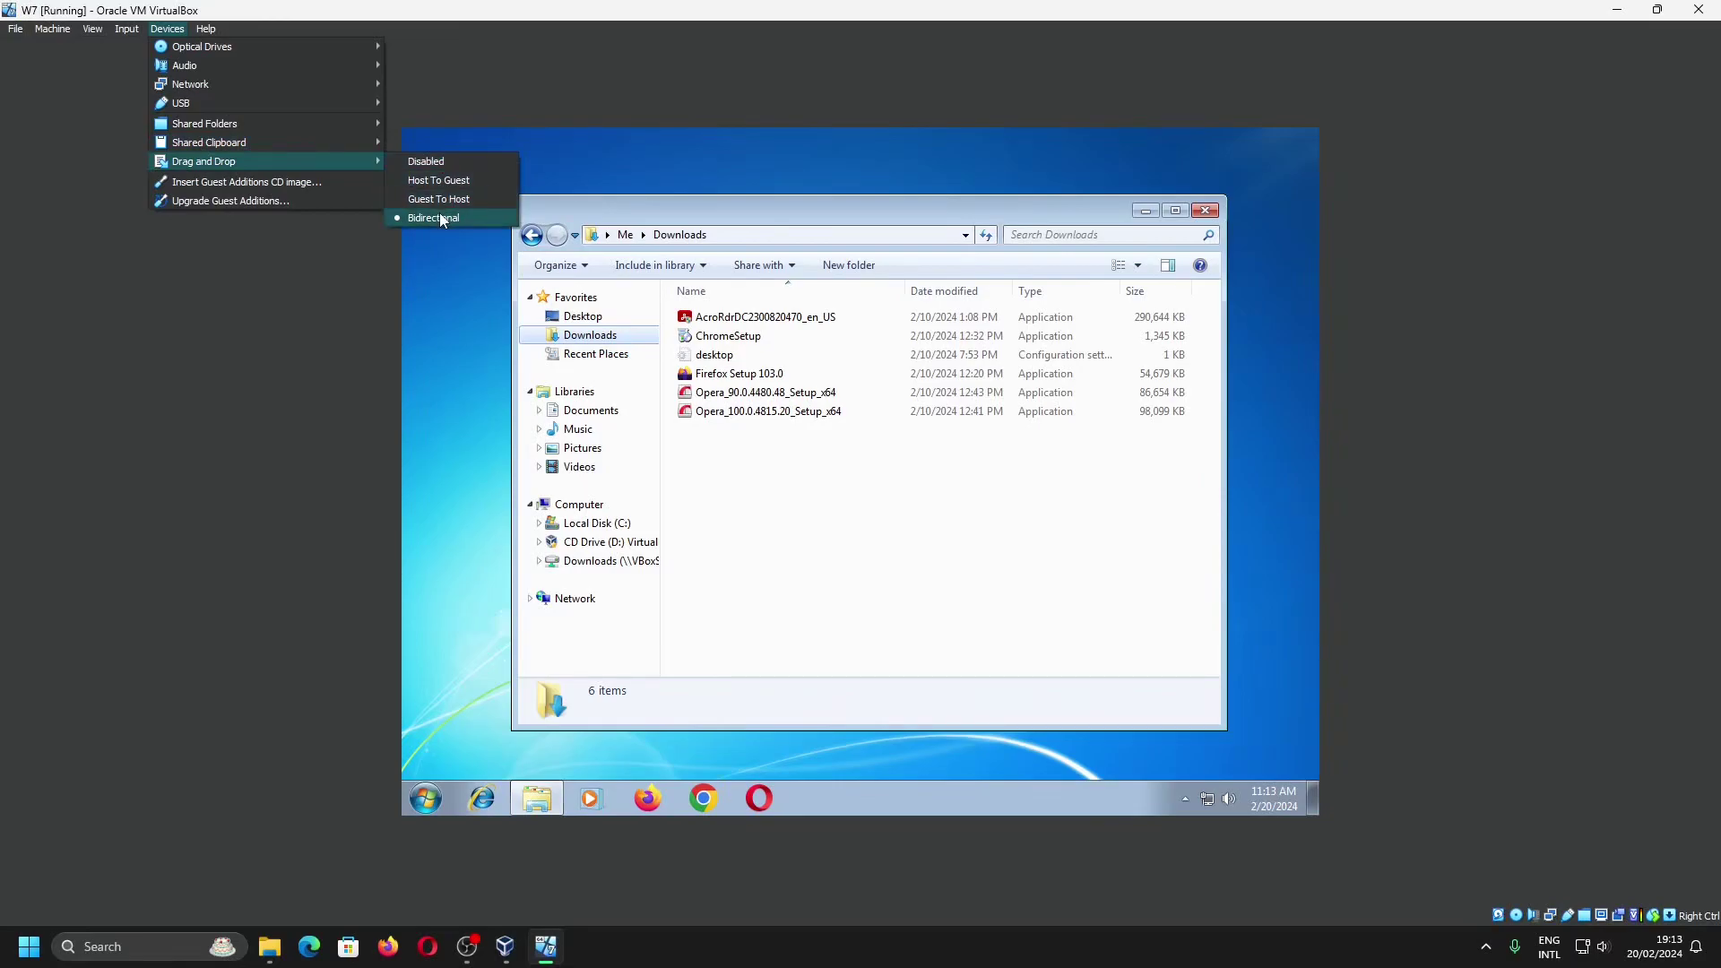
pyautogui.click(440, 218)
# Try to transfer the VirtualBox-7.0.14 installer from the host's Downloads folder into the guest using drag and drop, reopening the guest's Downloads folder between attempts
pyautogui.click(269, 946)
pyautogui.moveTo(863, 816); pyautogui.dragTo(942, 540)
pyautogui.click(1204, 210)
pyautogui.click(536, 798)
pyautogui.click(589, 334)
pyautogui.click(269, 946)
pyautogui.moveTo(823, 817); pyautogui.dragTo(810, 623)
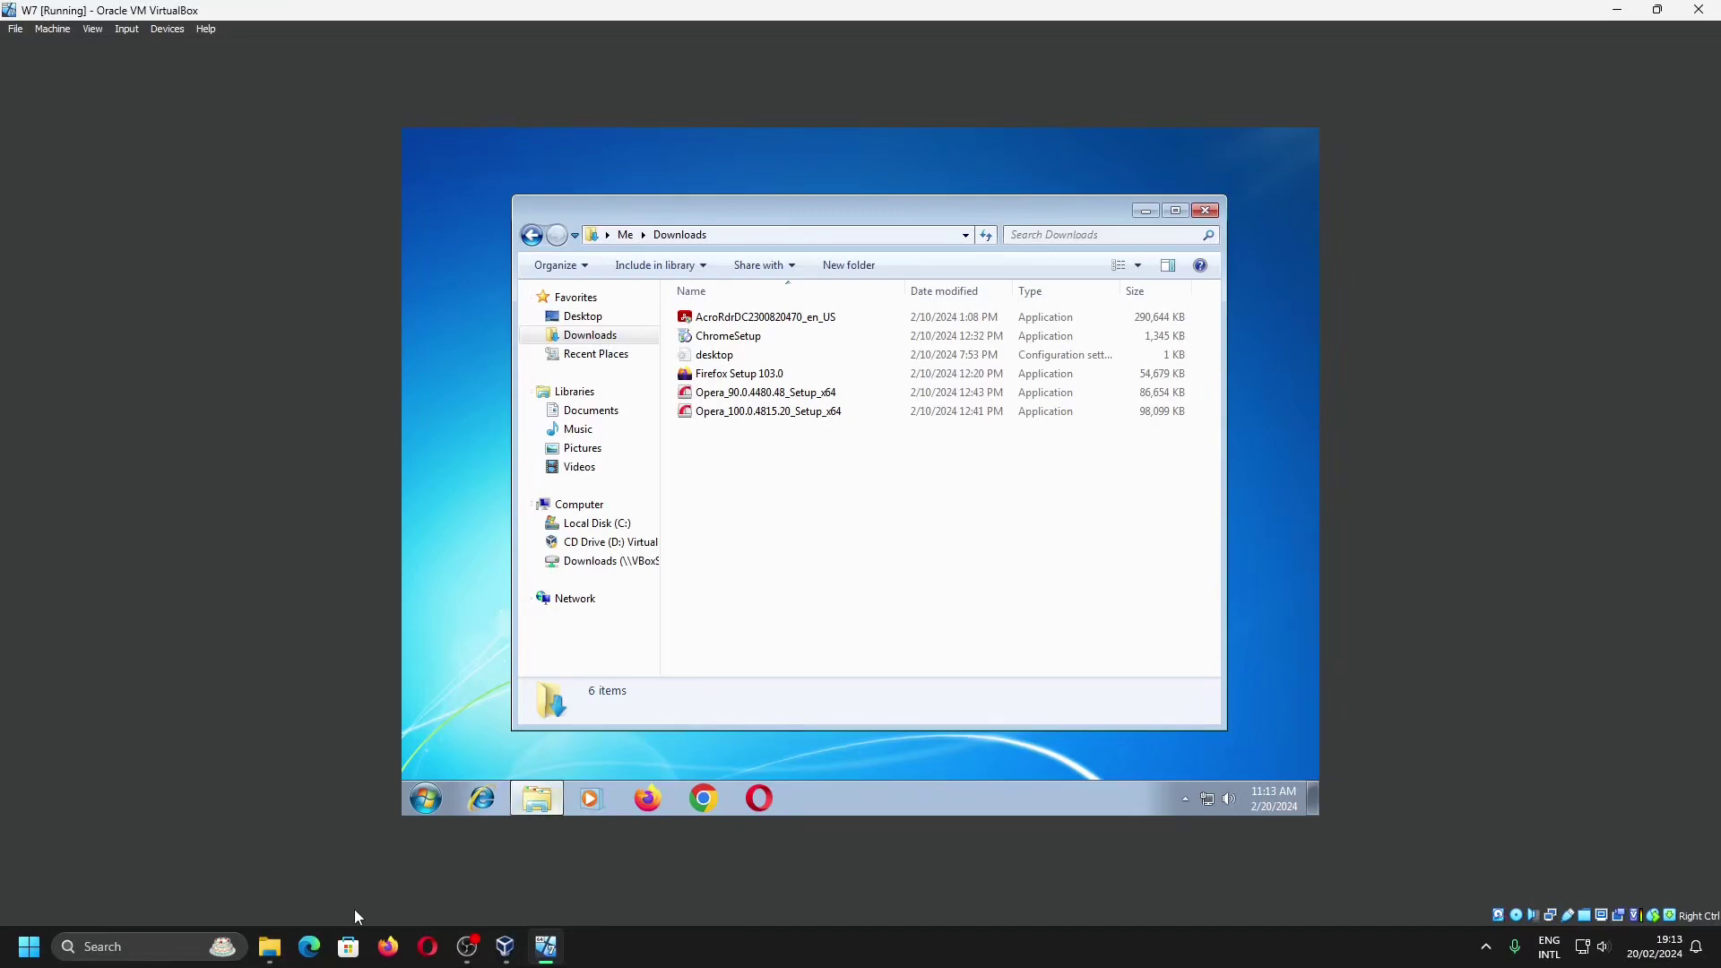
pyautogui.click(269, 946)
# Start the Guest Additions upgrade for the running Windows 7 guest
pyautogui.click(171, 30)
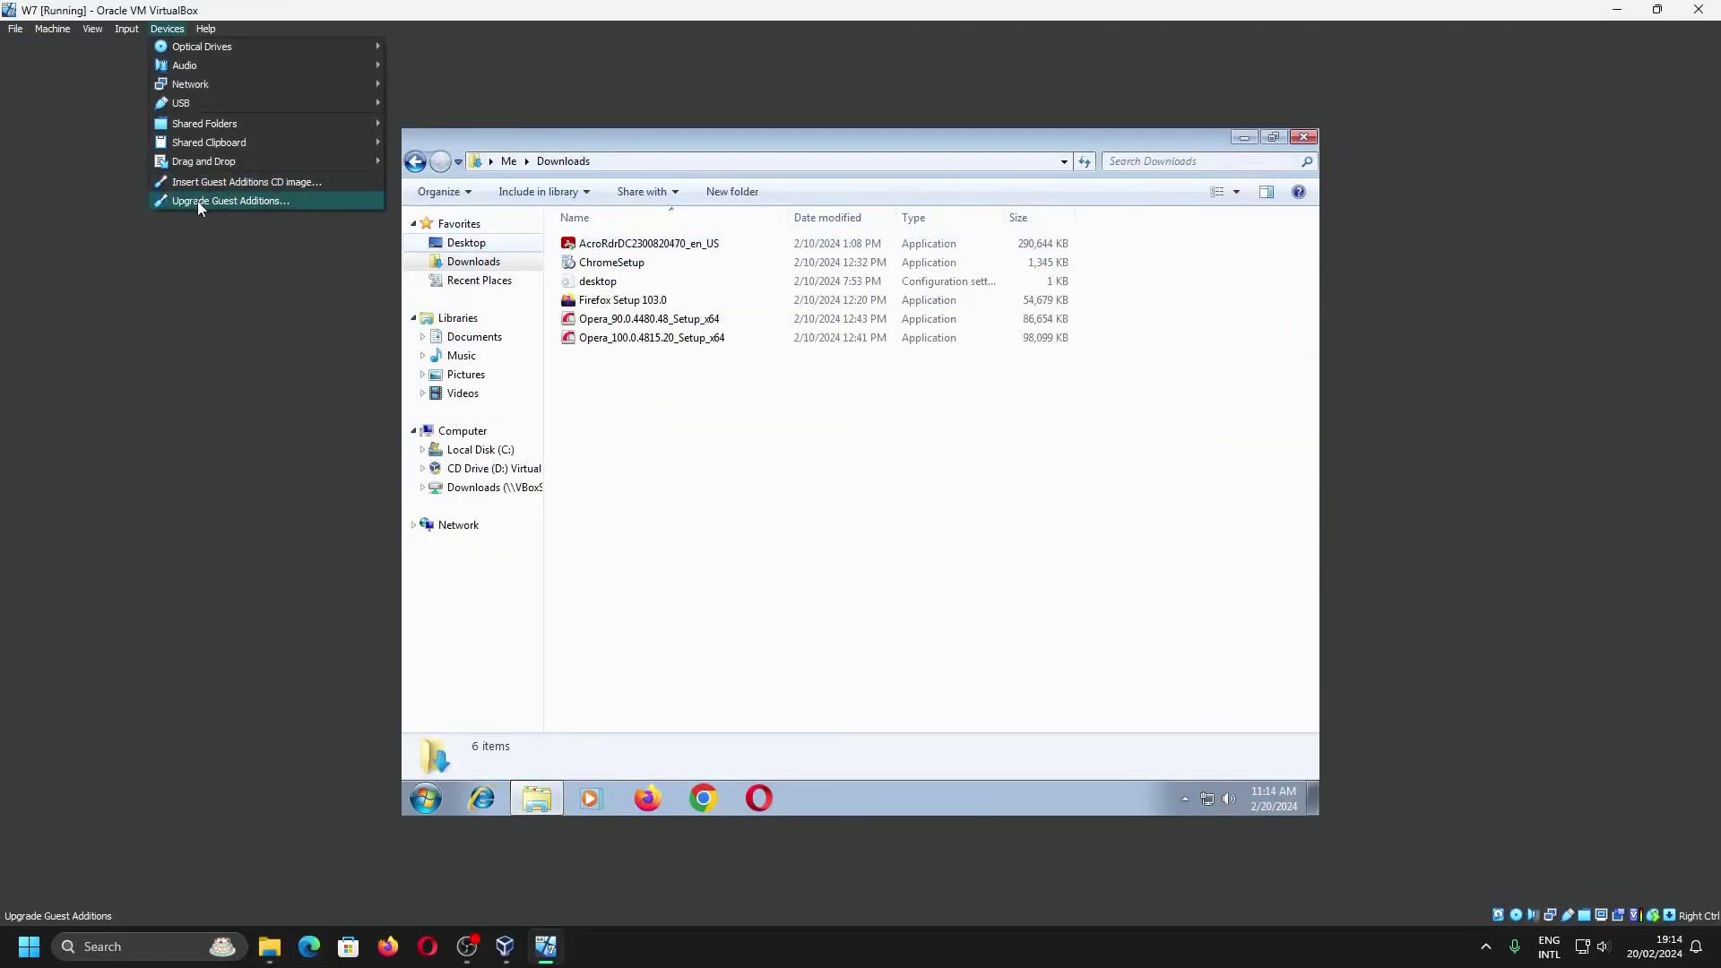
pyautogui.click(198, 201)
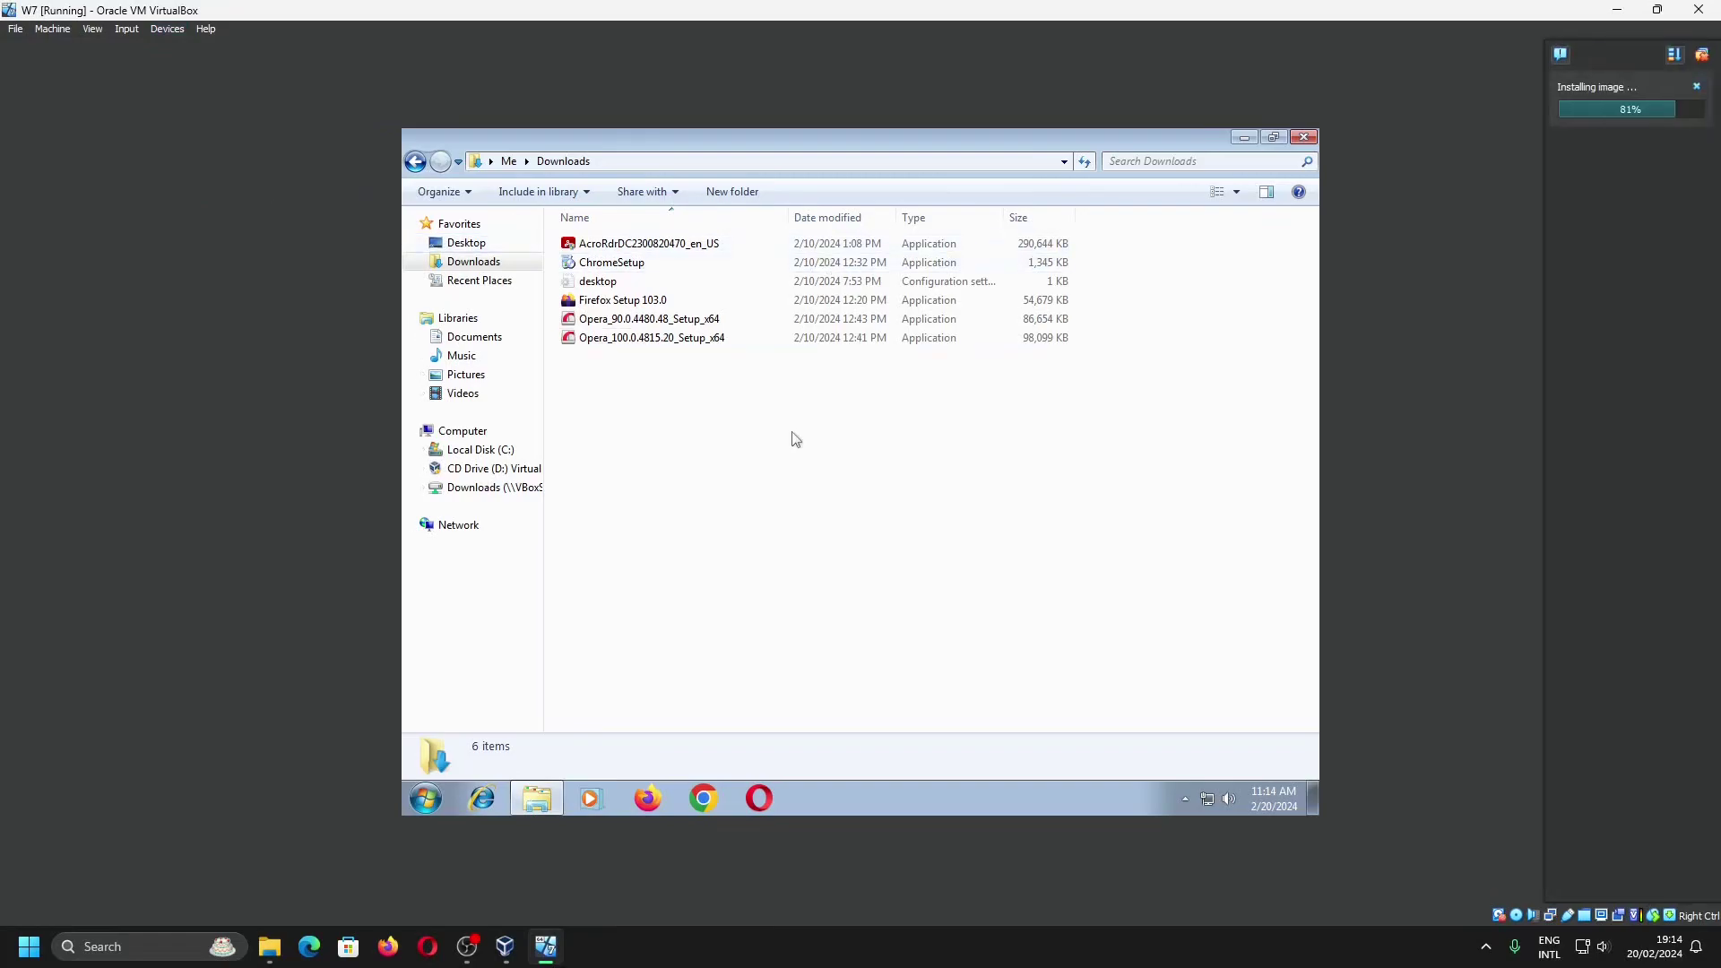
# Switch the machine's drag and drop mode to Disabled and back to Bidirectional
pyautogui.click(167, 29)
pyautogui.moveTo(233, 162)
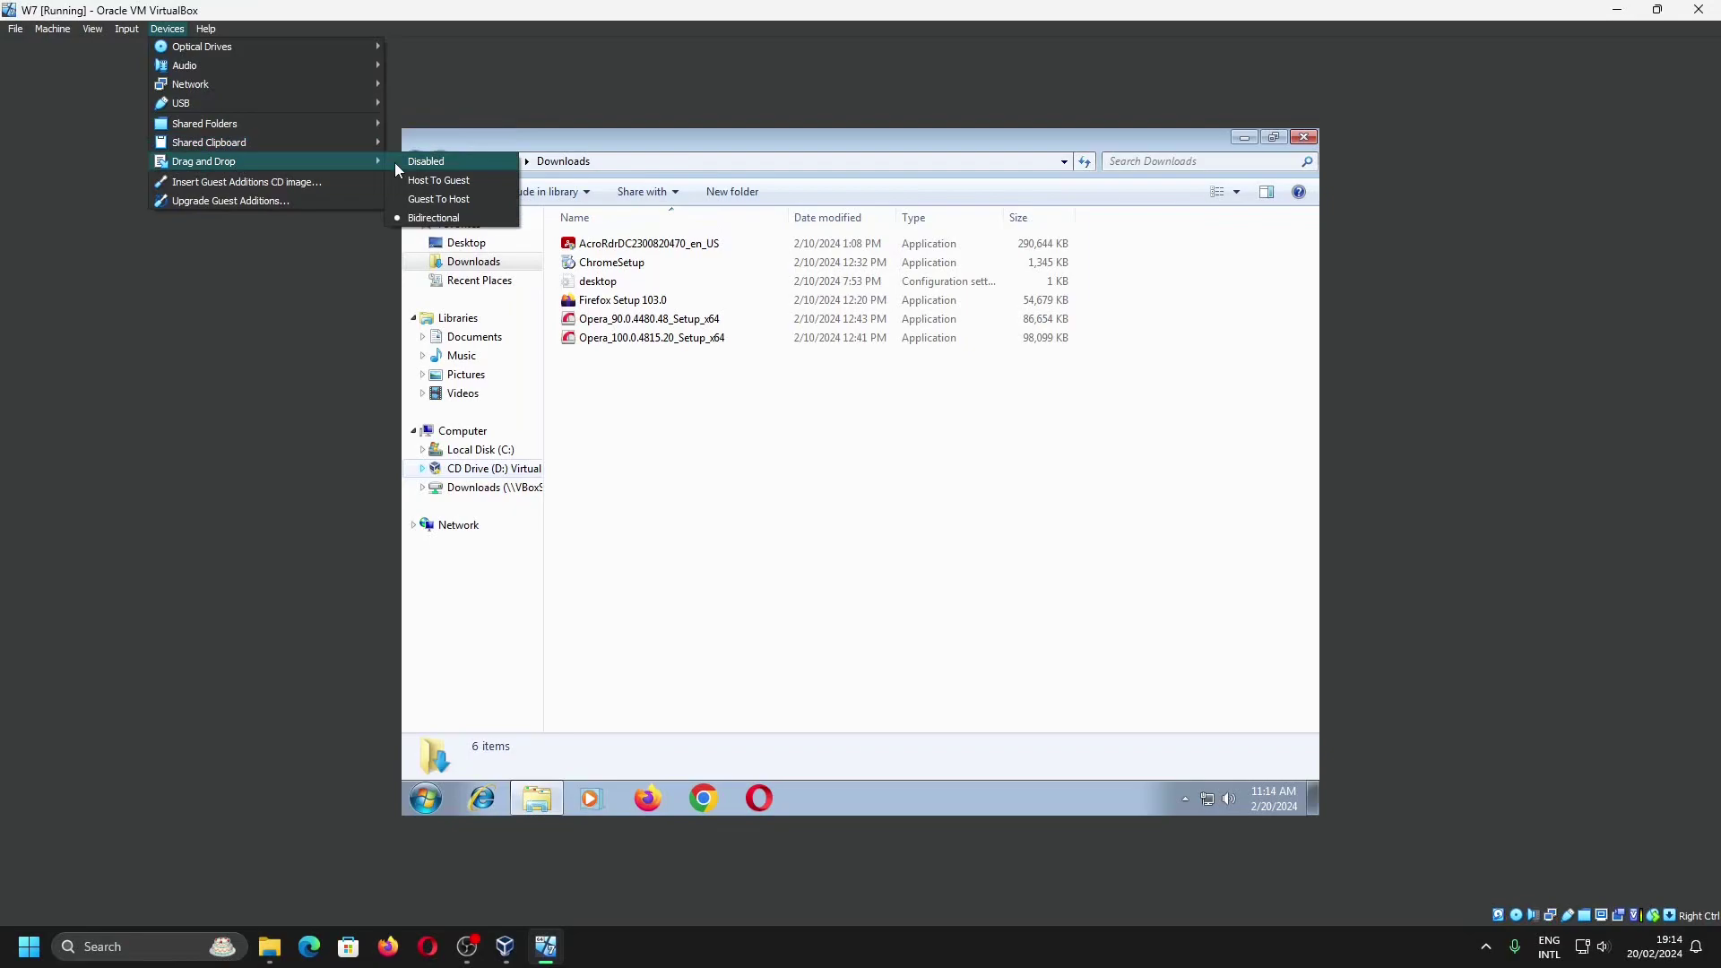
pyautogui.click(369, 149)
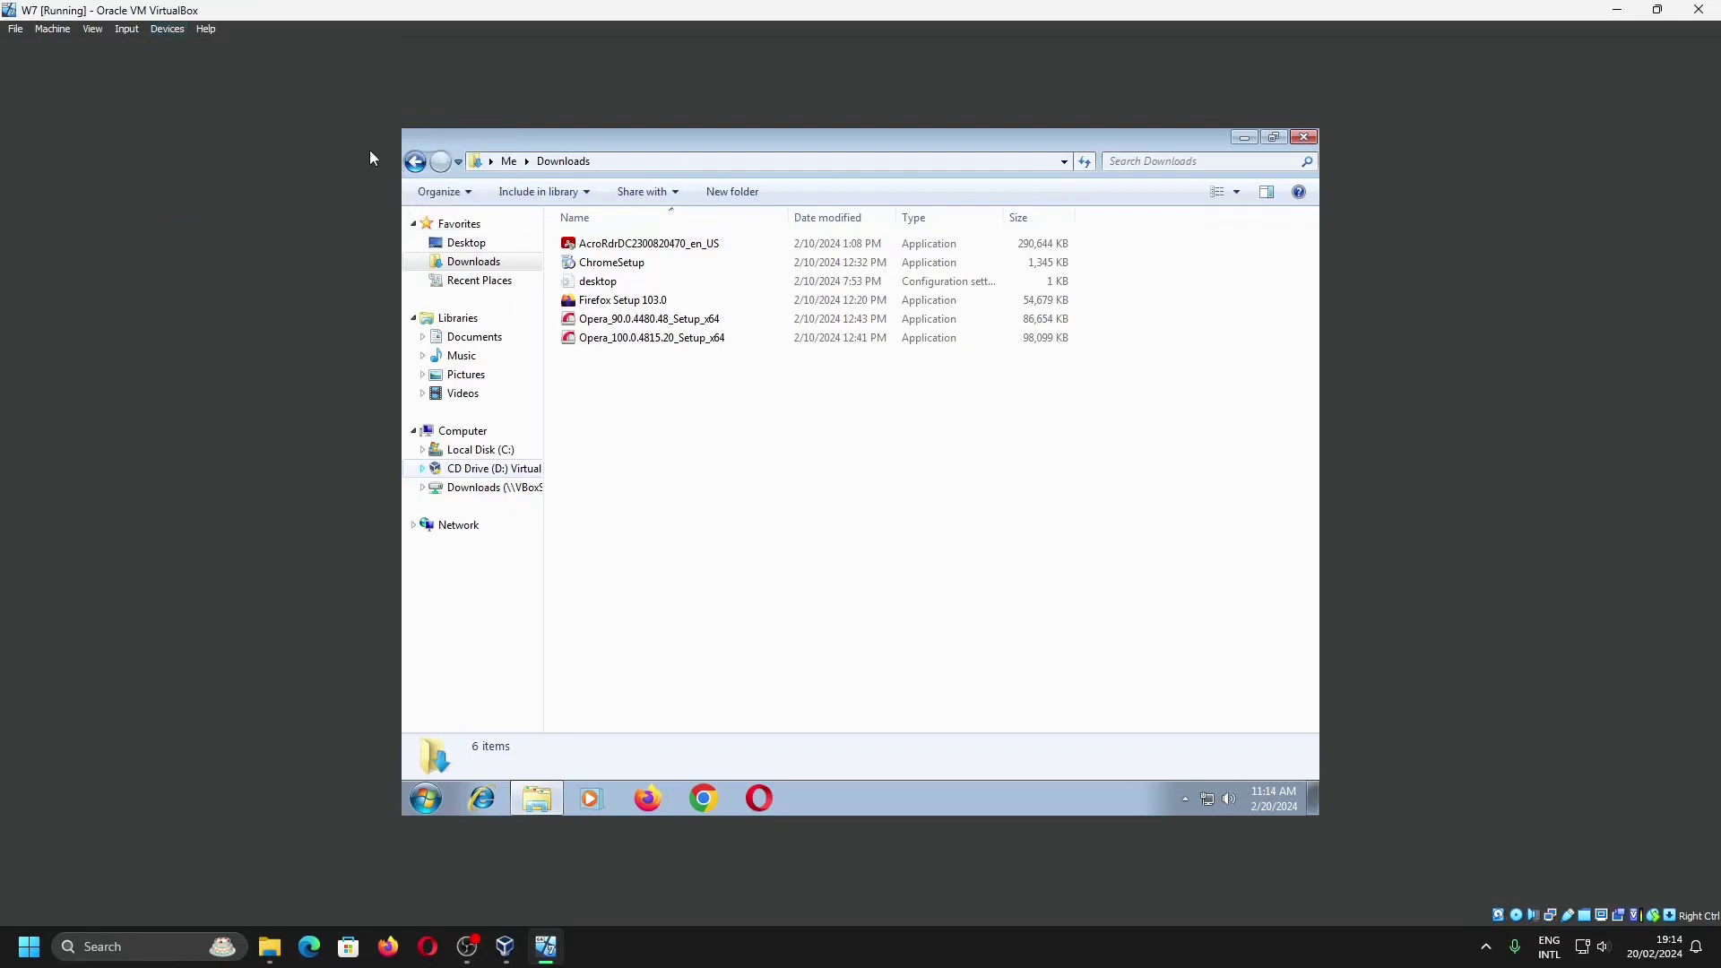
pyautogui.click(158, 29)
pyautogui.moveTo(195, 142)
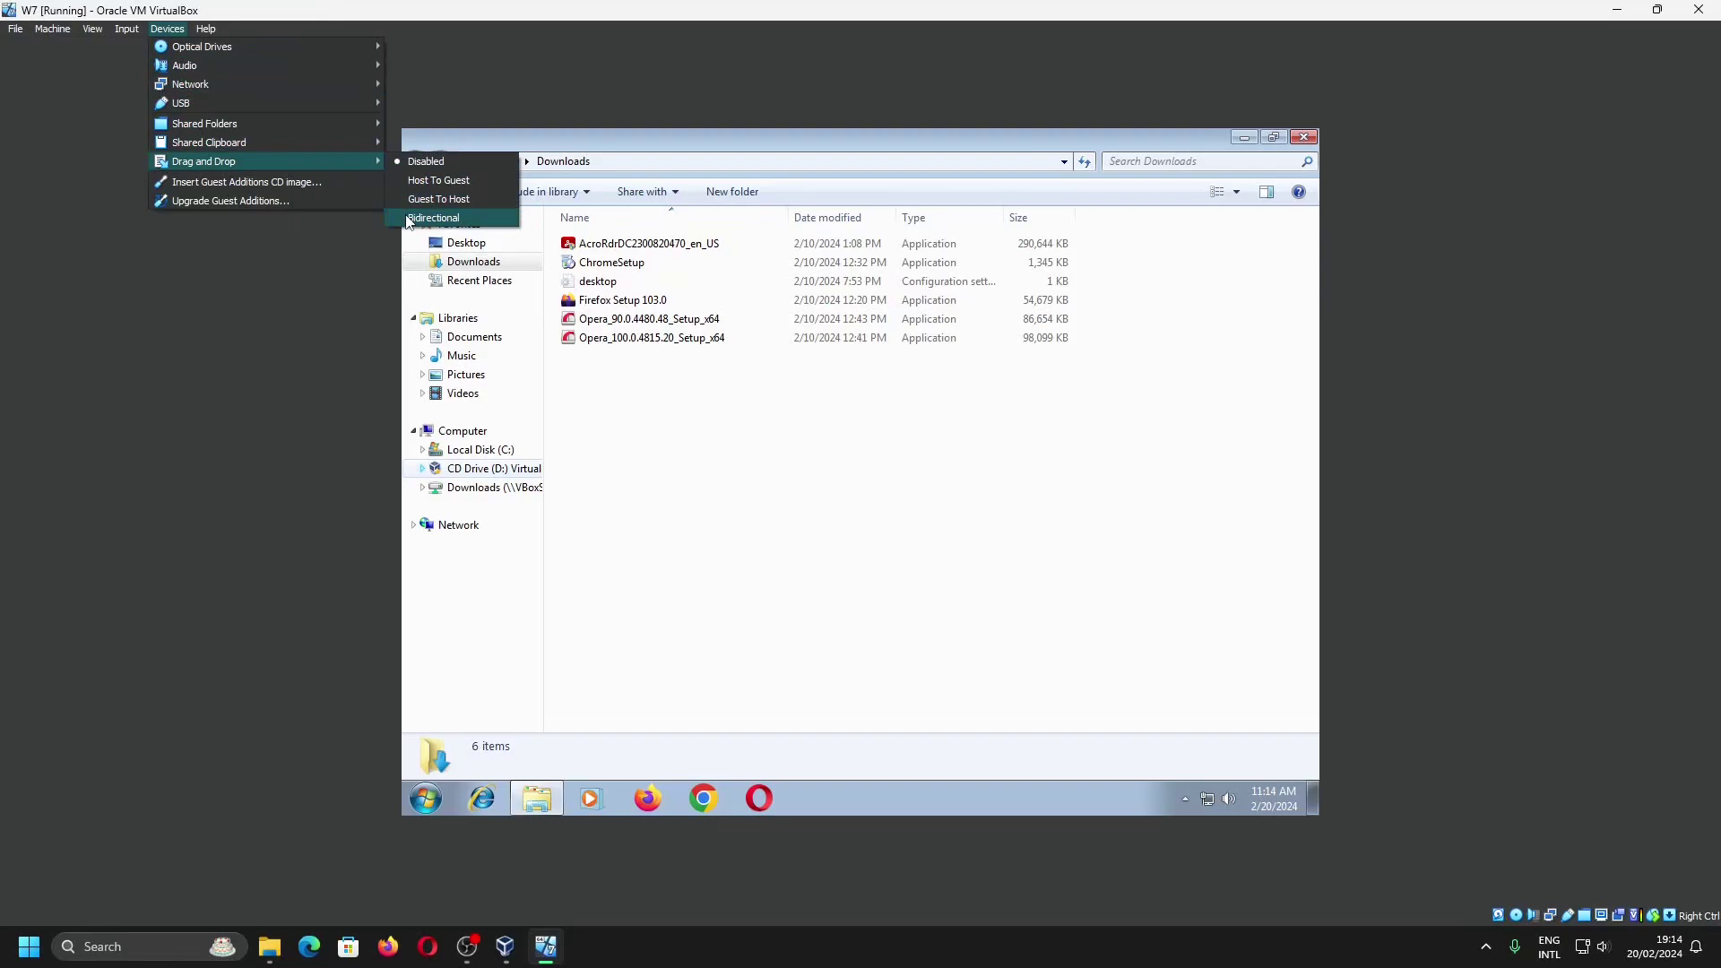
pyautogui.click(421, 218)
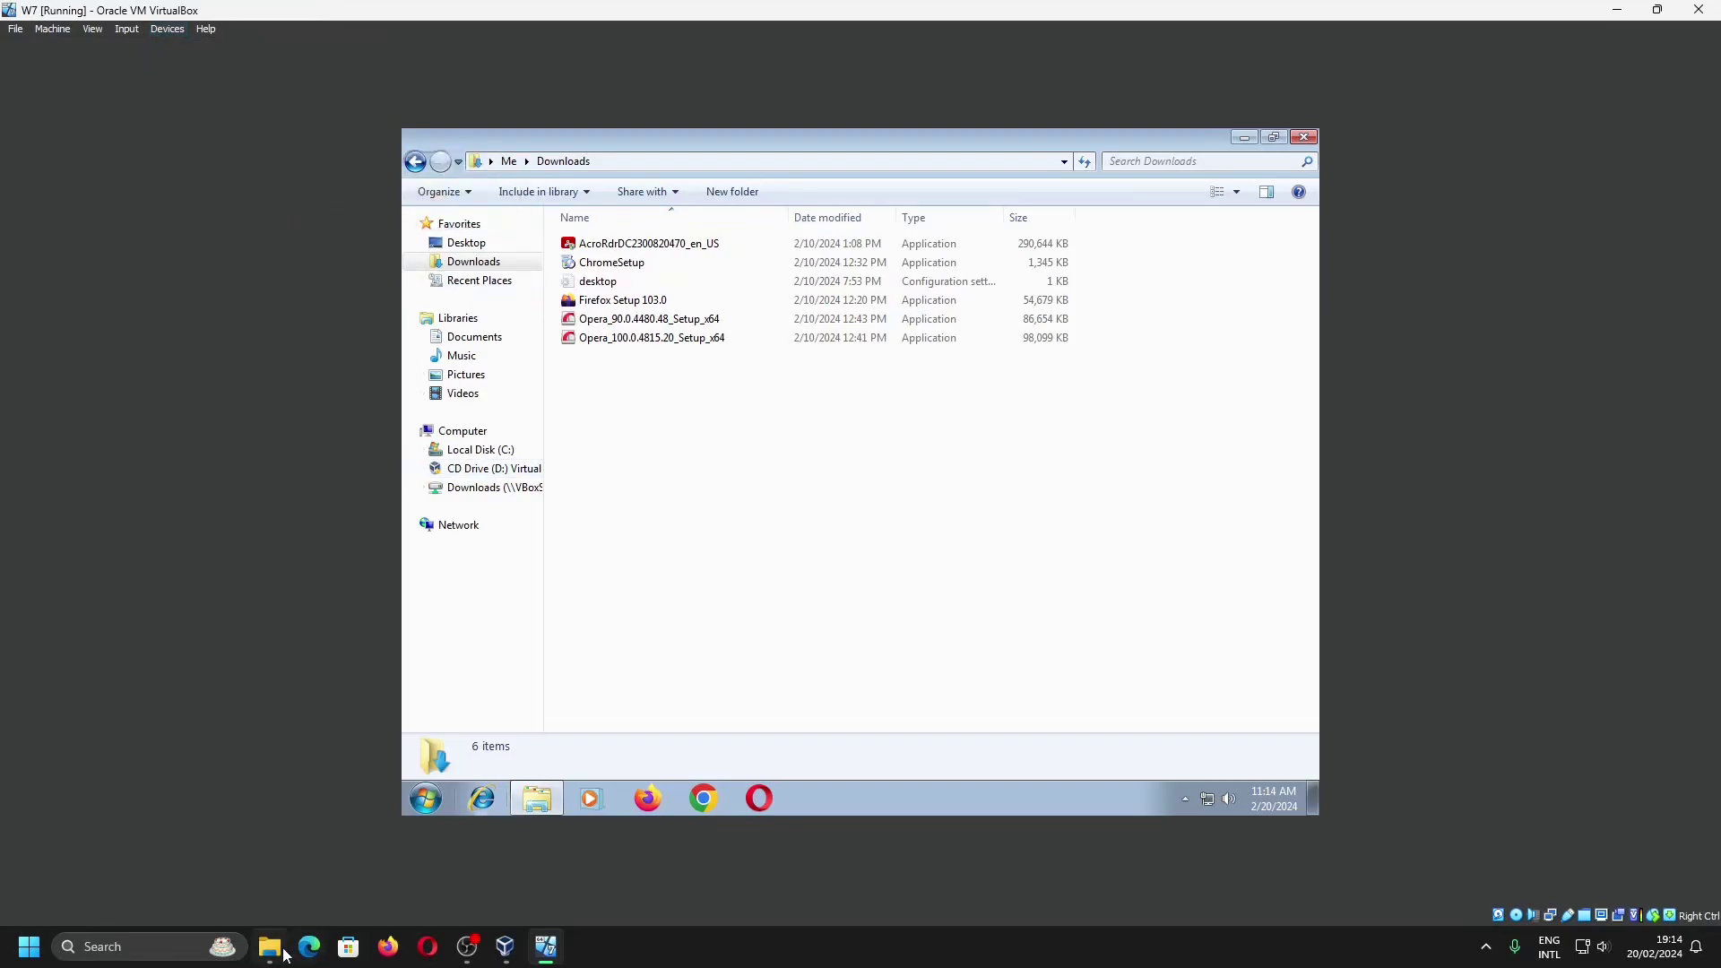
# Reposition the host's and guest's Downloads windows, and shut down the Windows 7 guest
pyautogui.click(269, 947)
pyautogui.moveTo(870, 642); pyautogui.dragTo(1157, 490)
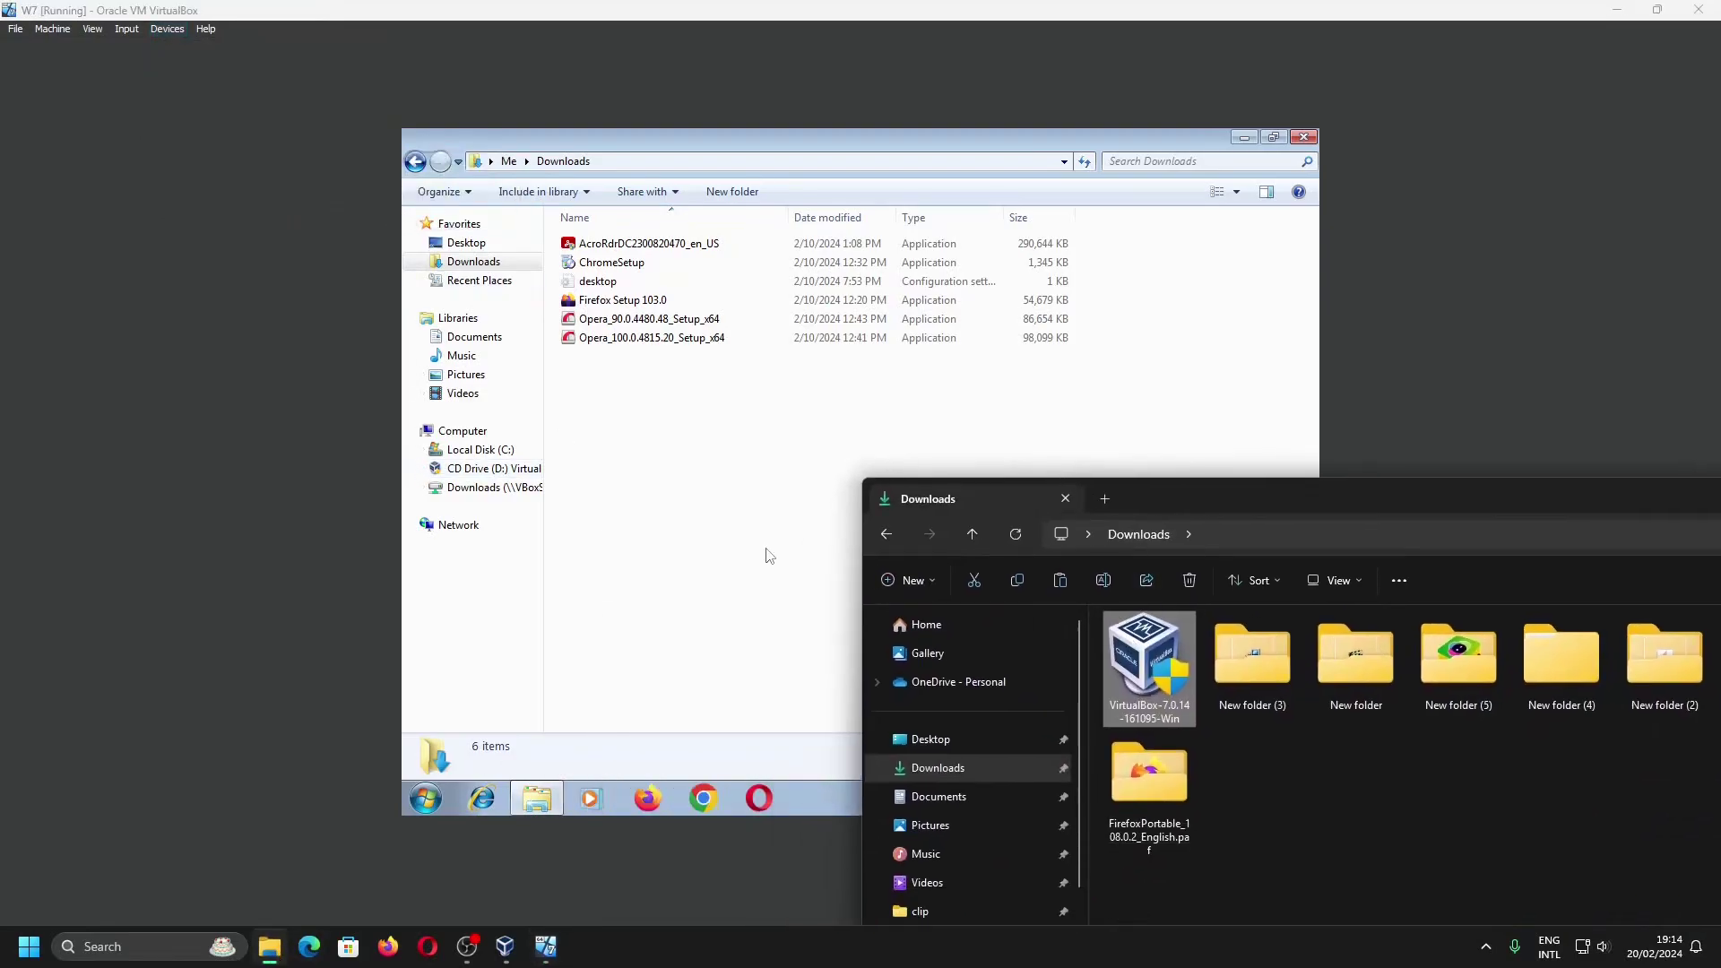
pyautogui.click(743, 560)
pyautogui.moveTo(744, 143); pyautogui.dragTo(982, 296)
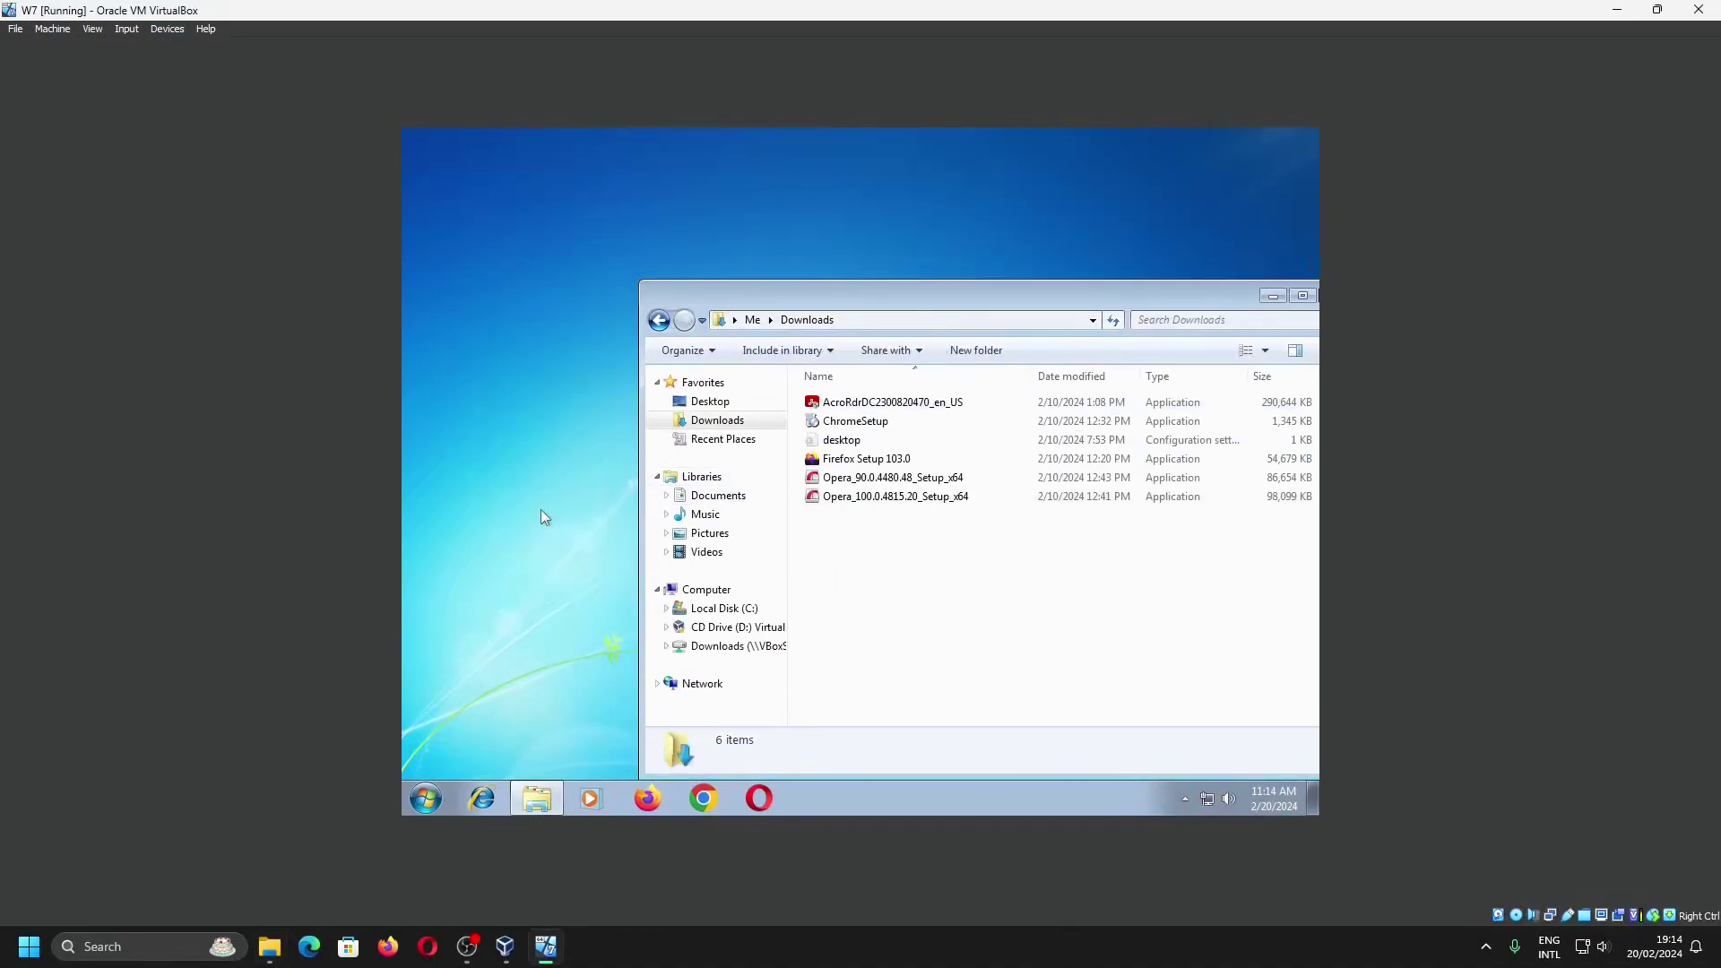
pyautogui.click(426, 798)
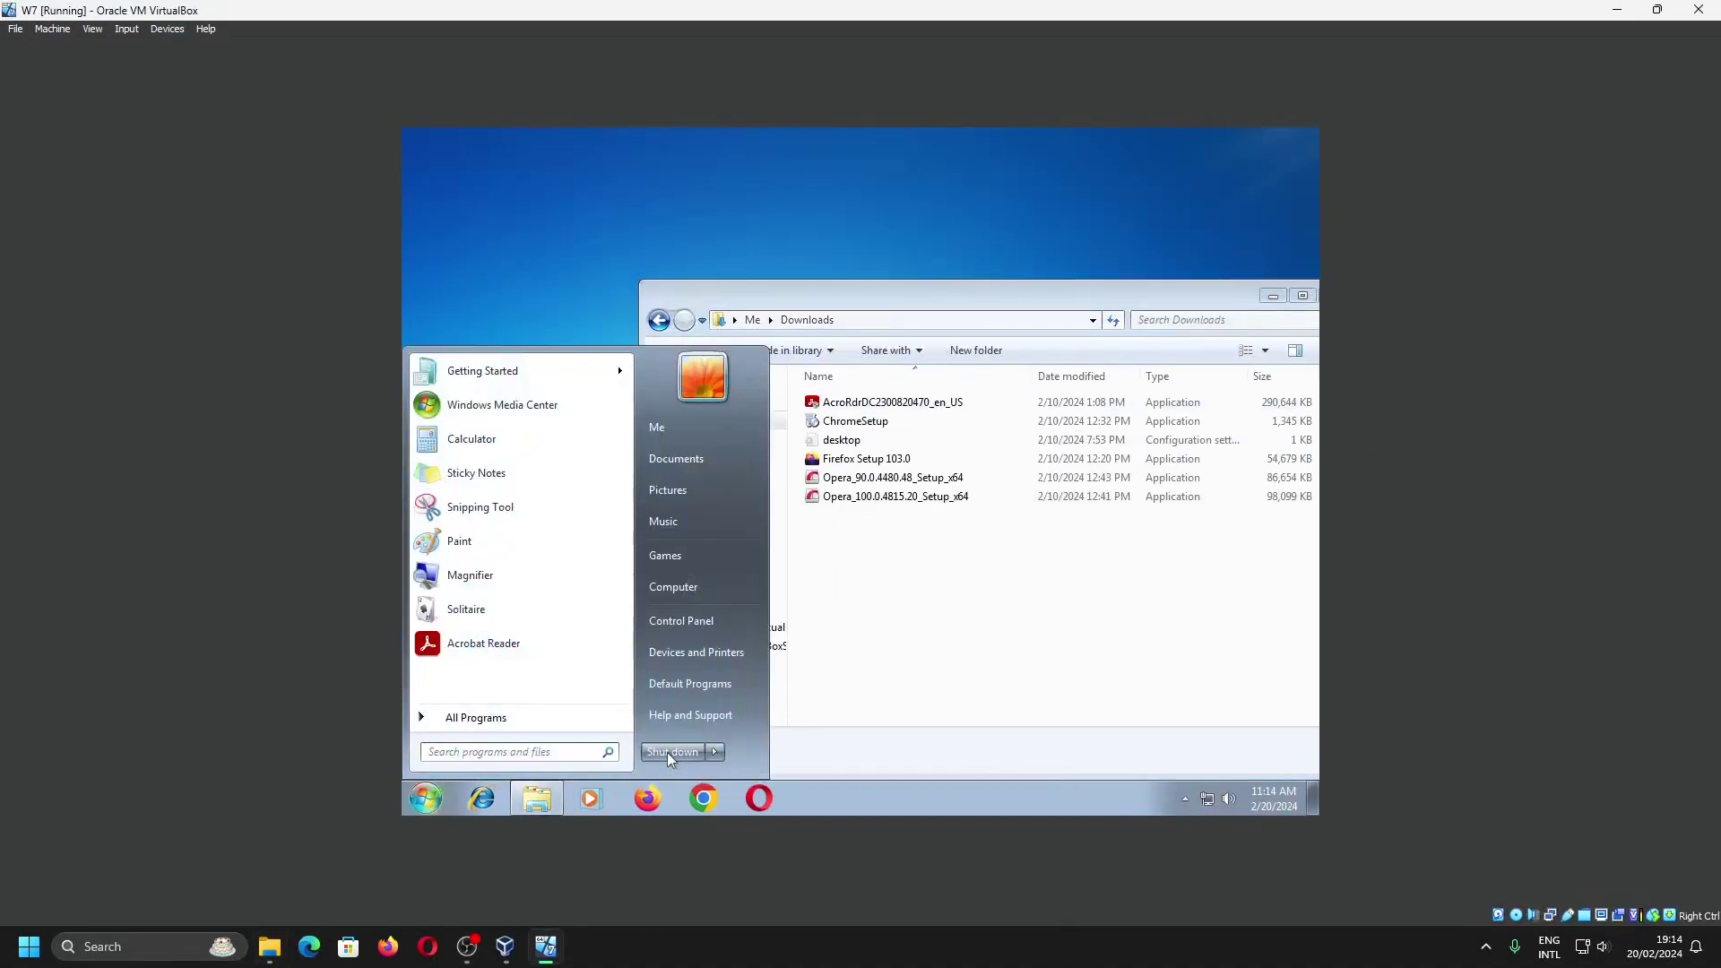
pyautogui.click(669, 757)
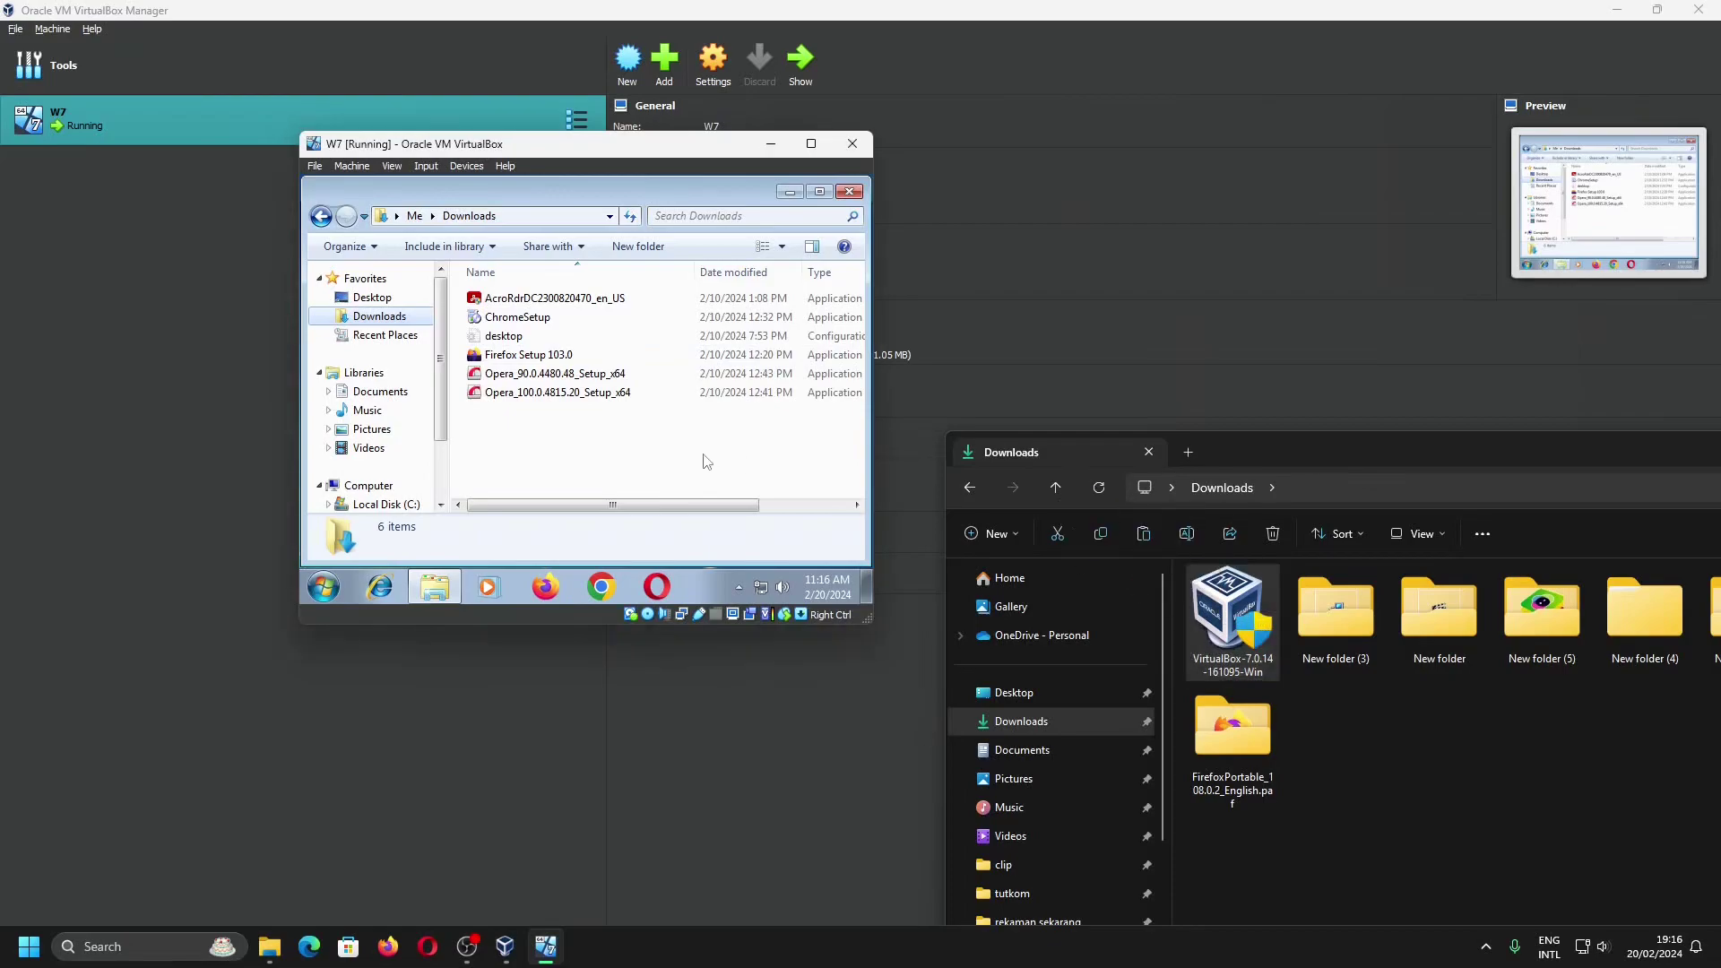
# Look over the running guest's device options and the W7 machine's Display settings, leaving both without changes
pyautogui.click(466, 166)
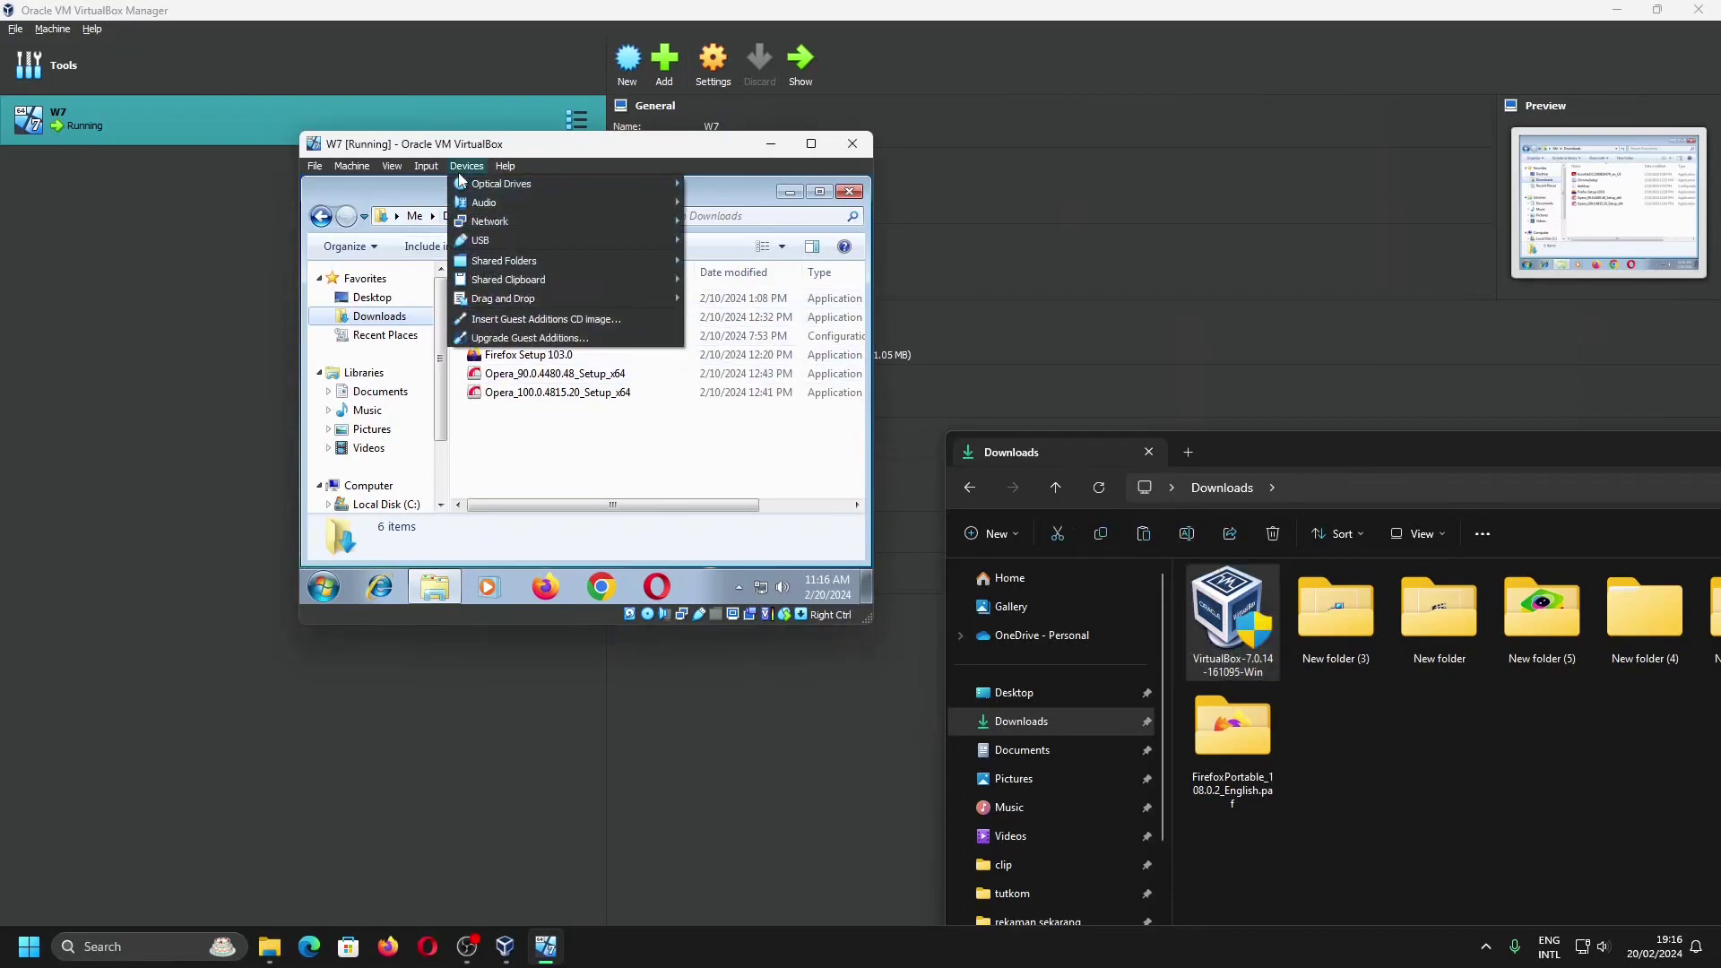
pyautogui.click(804, 151)
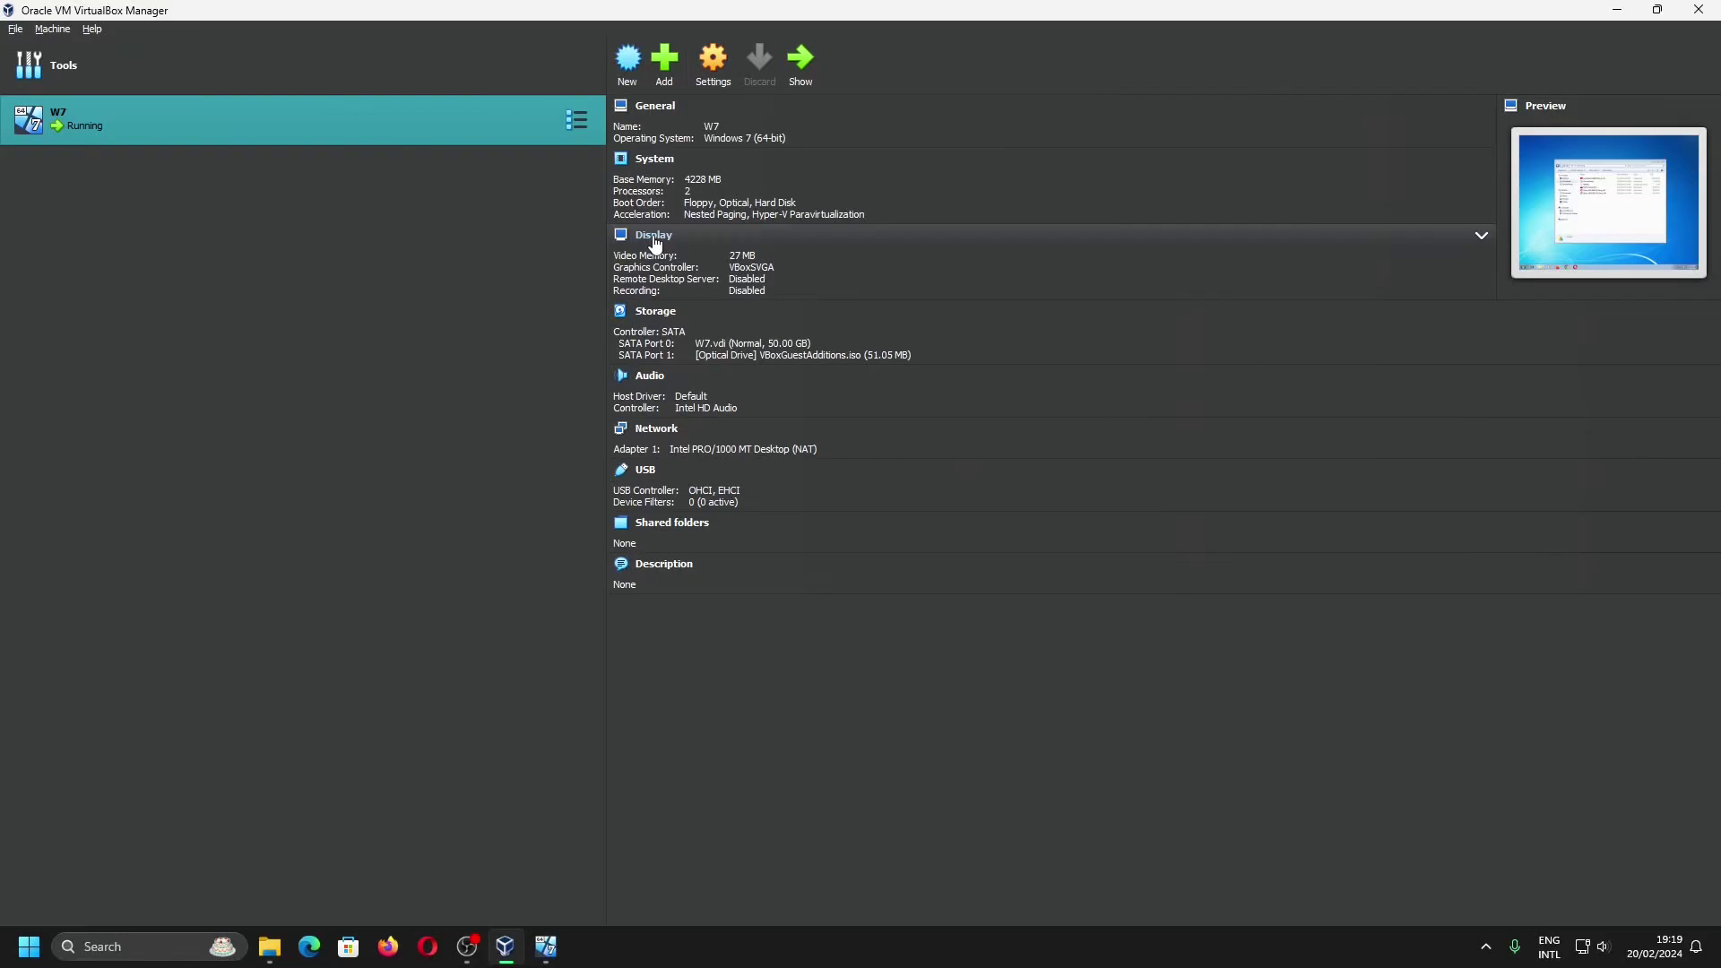
pyautogui.click(656, 243)
pyautogui.click(1021, 672)
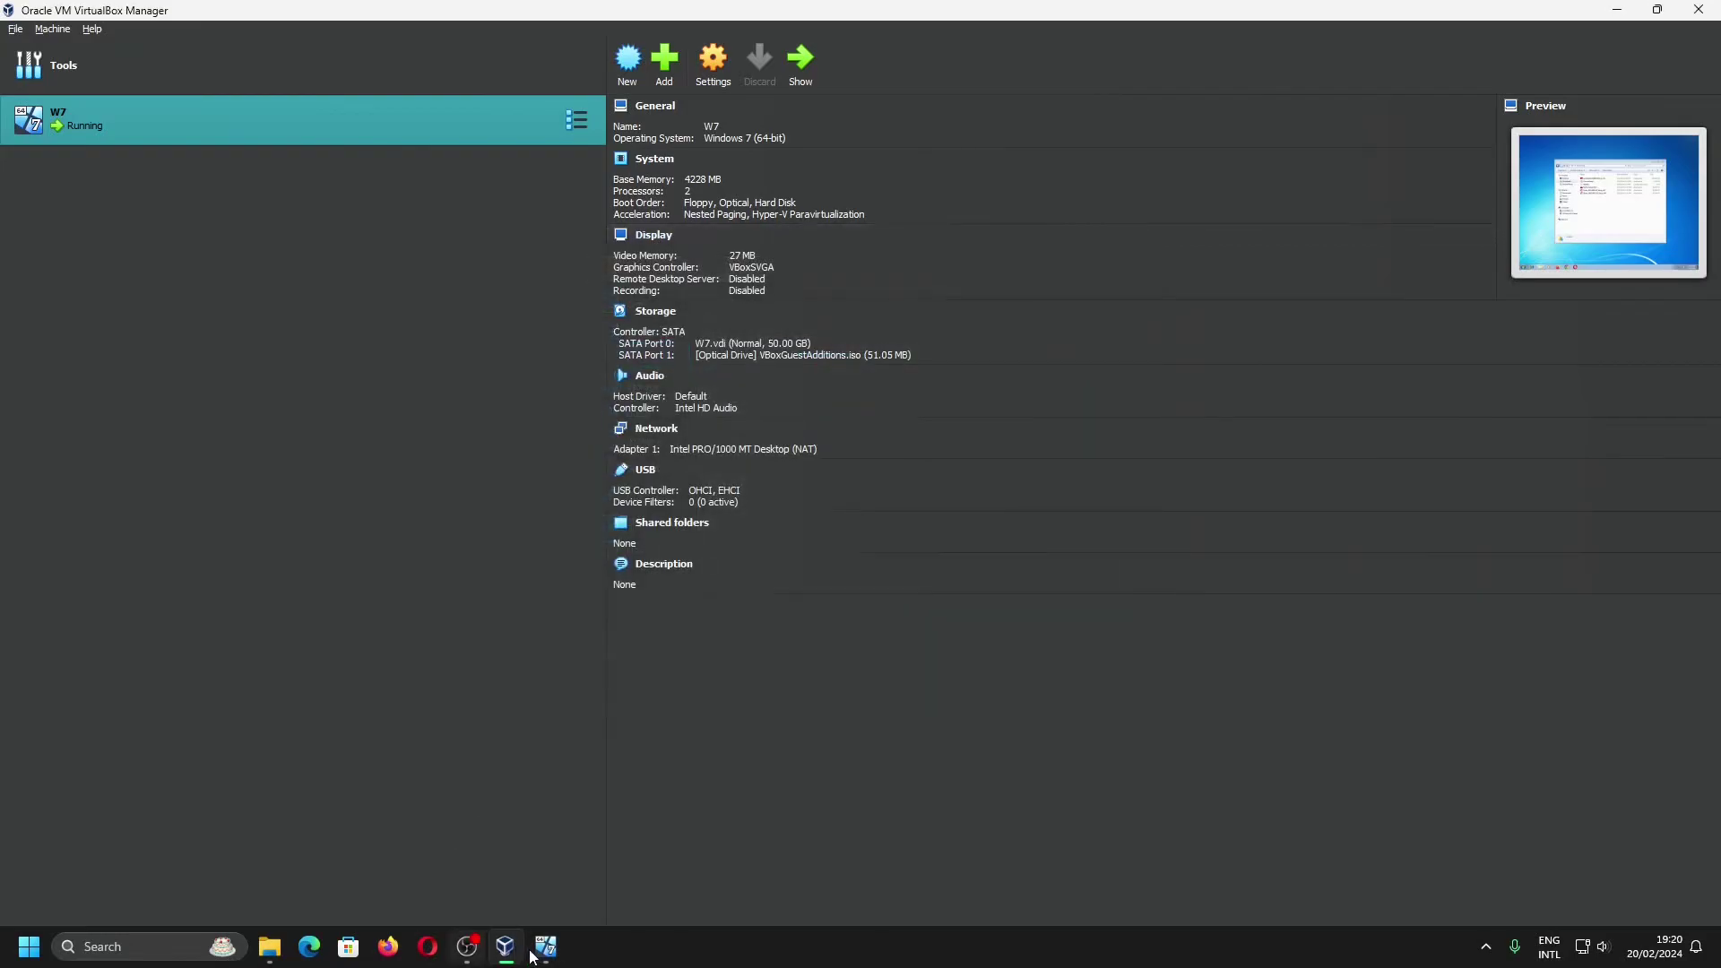
# Return to the running W7 guest and shut down its Windows 7 system
pyautogui.click(545, 946)
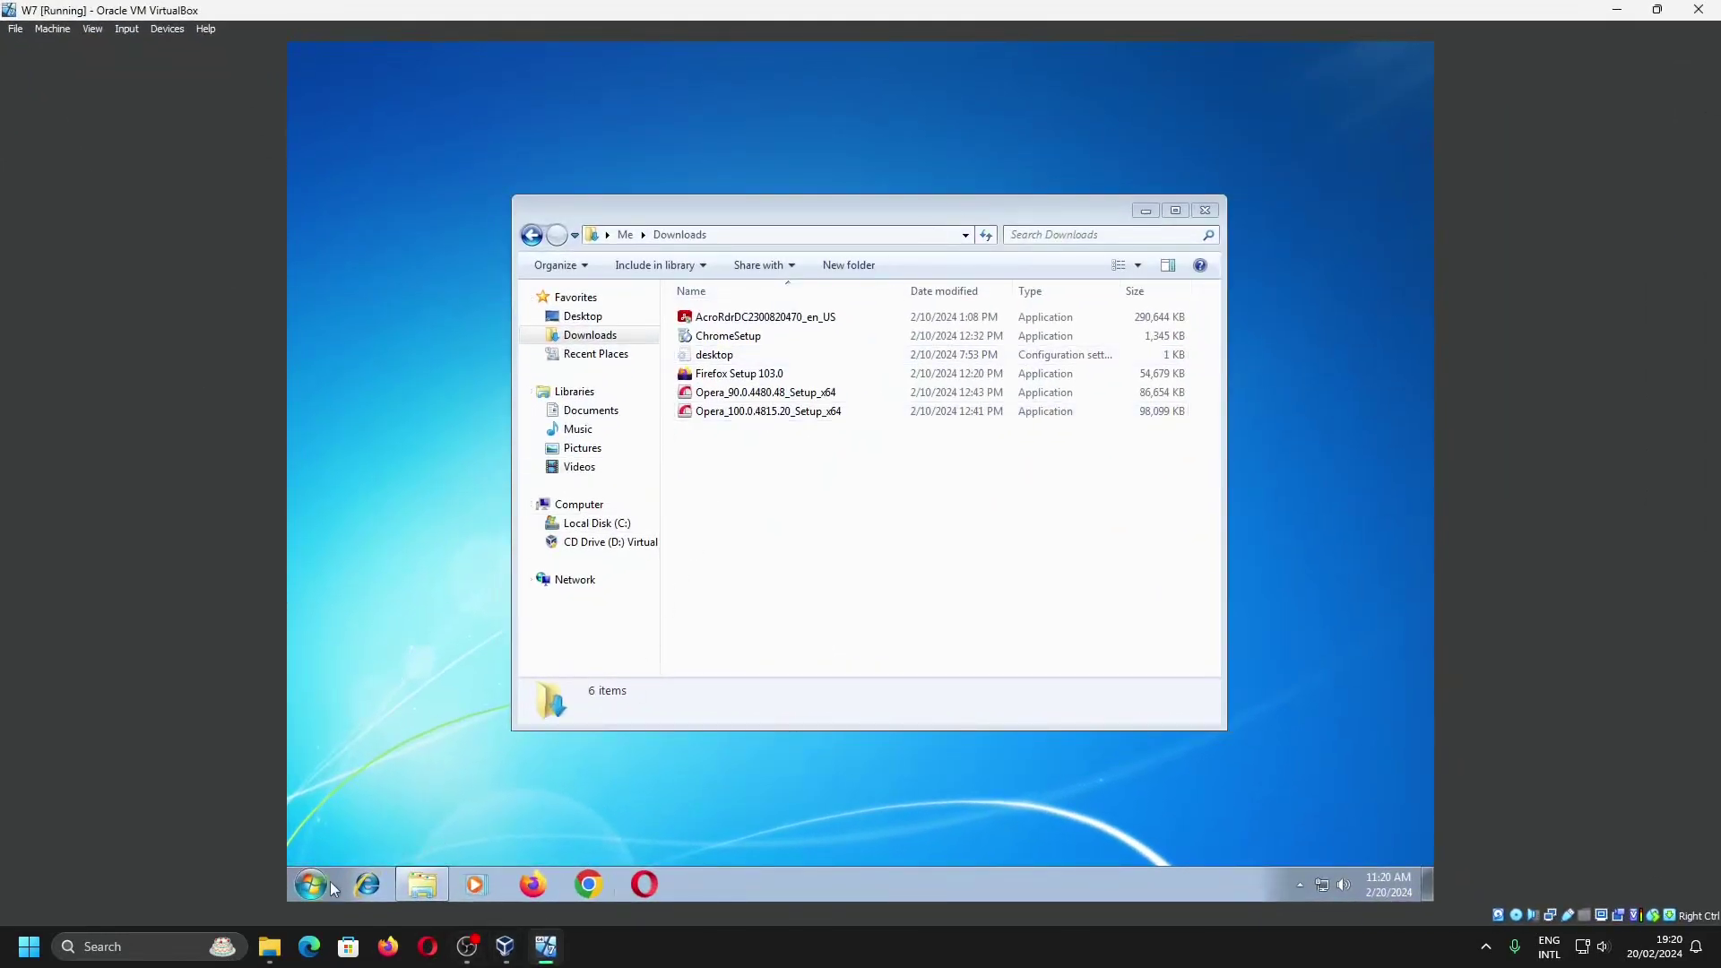
pyautogui.click(330, 886)
pyautogui.click(552, 840)
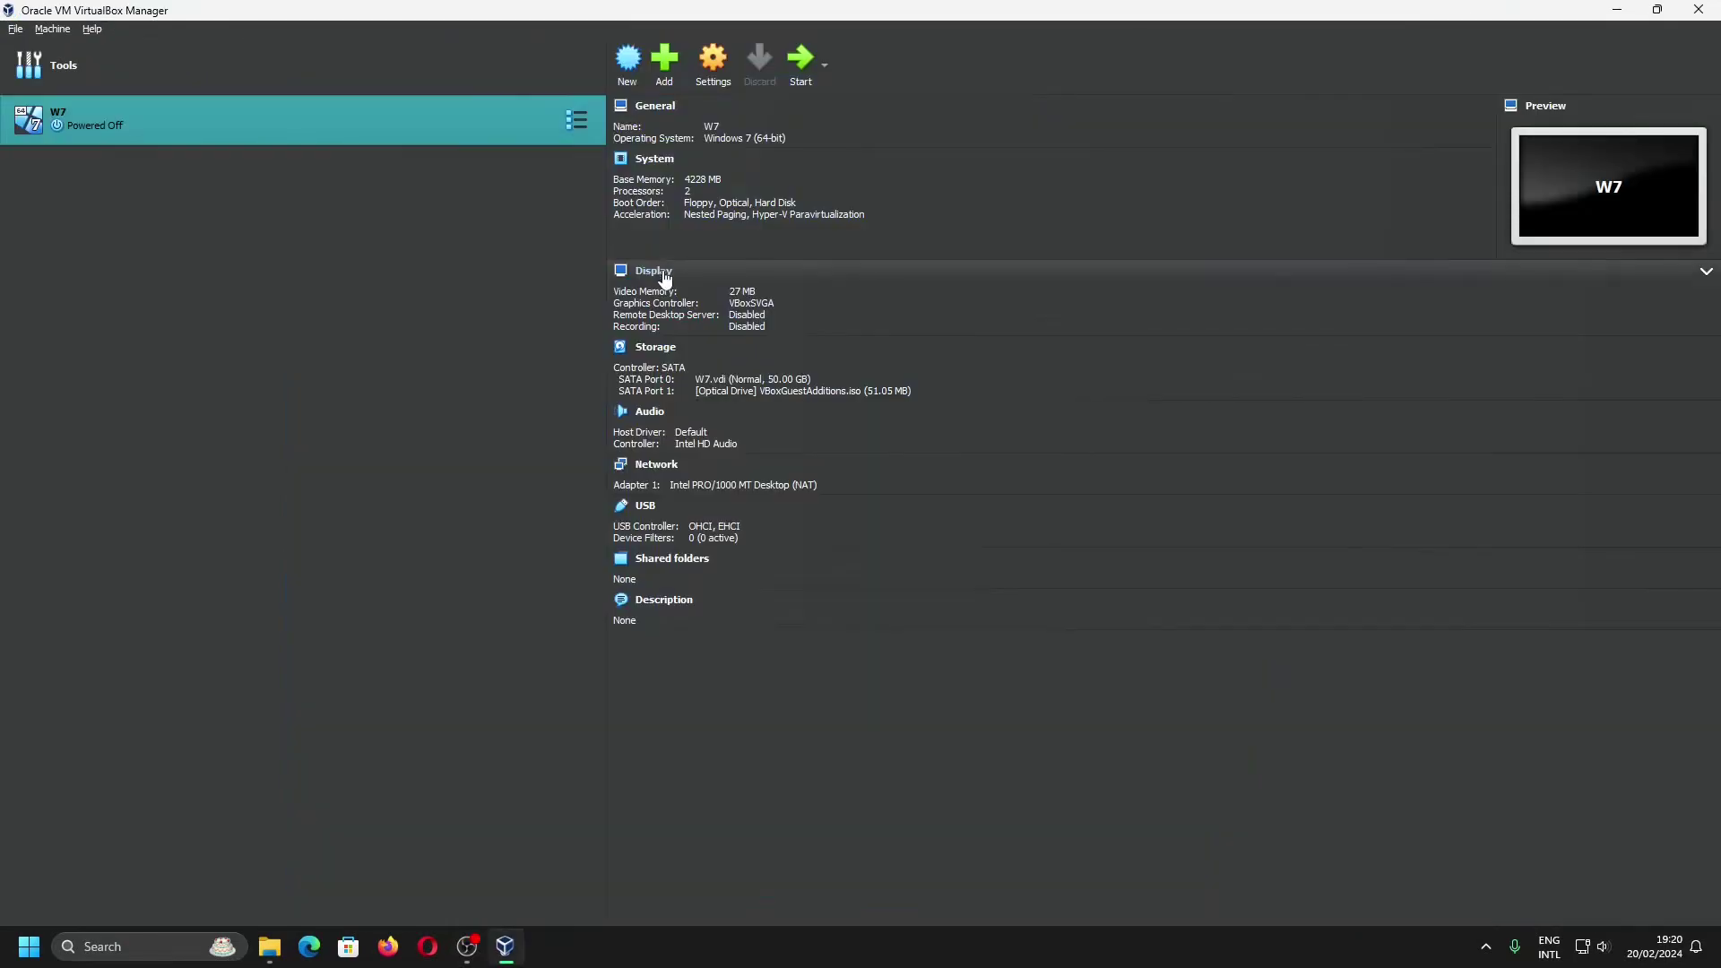
# Set the W7 machine's video memory to 128 MB and enable 3D acceleration in its Display settings
pyautogui.click(655, 243)
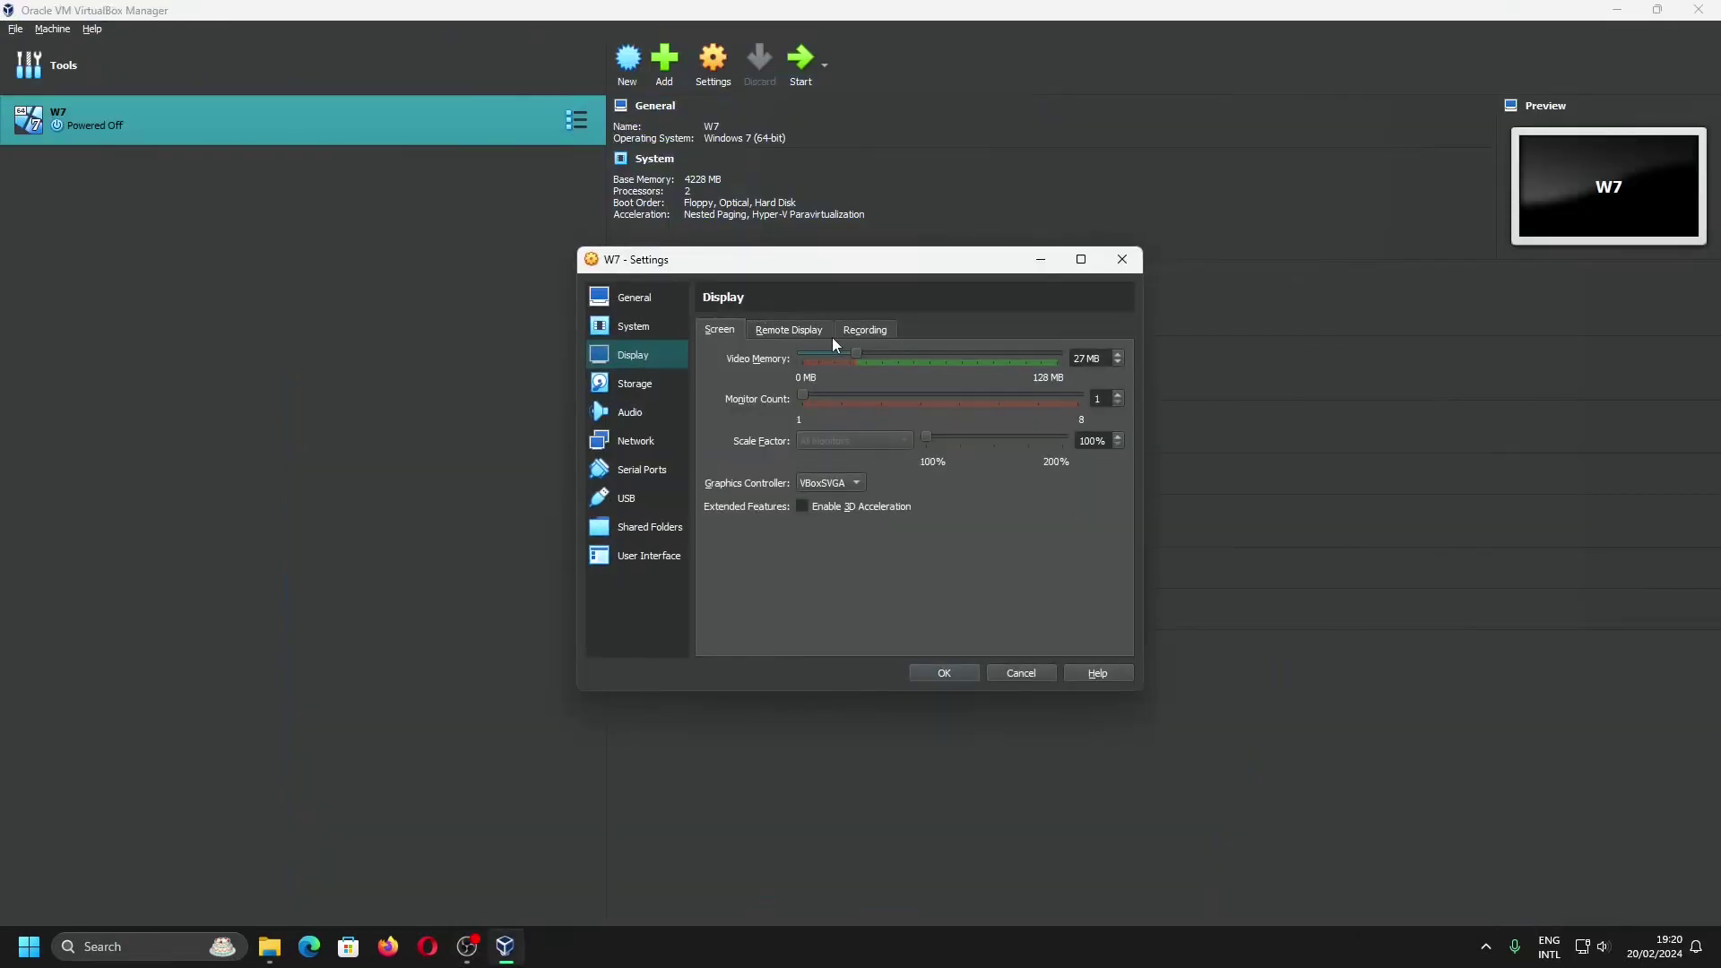
pyautogui.moveTo(858, 355); pyautogui.dragTo(1039, 360)
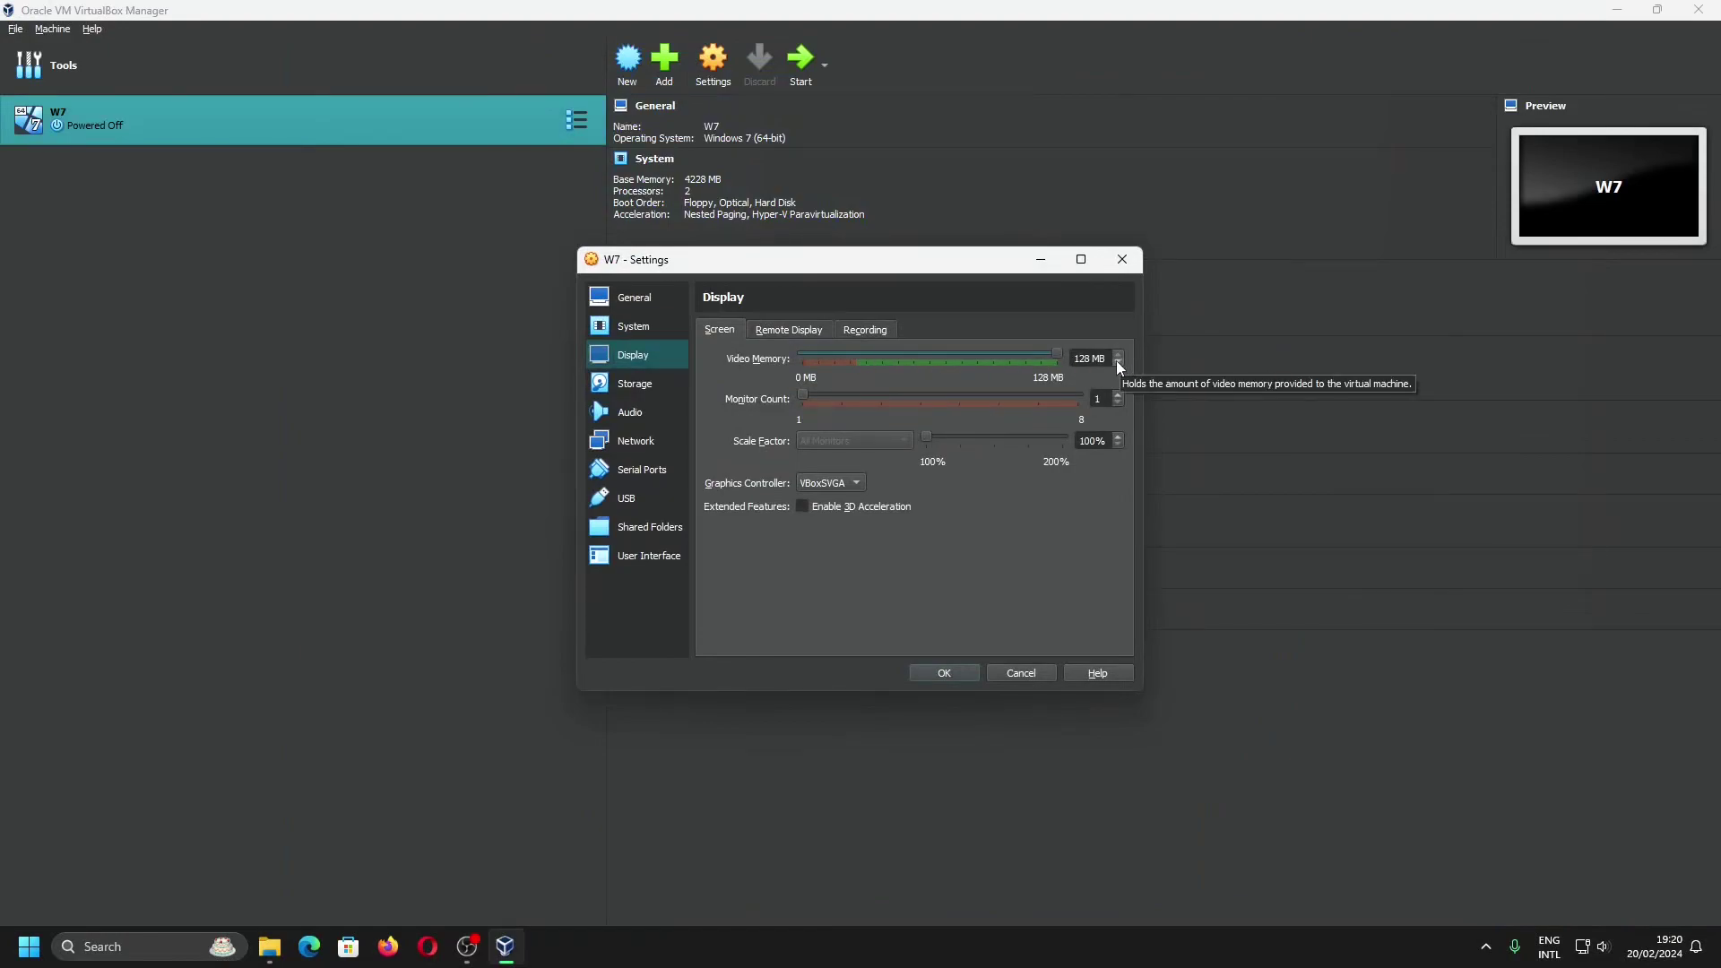
pyautogui.click(808, 508)
pyautogui.click(838, 485)
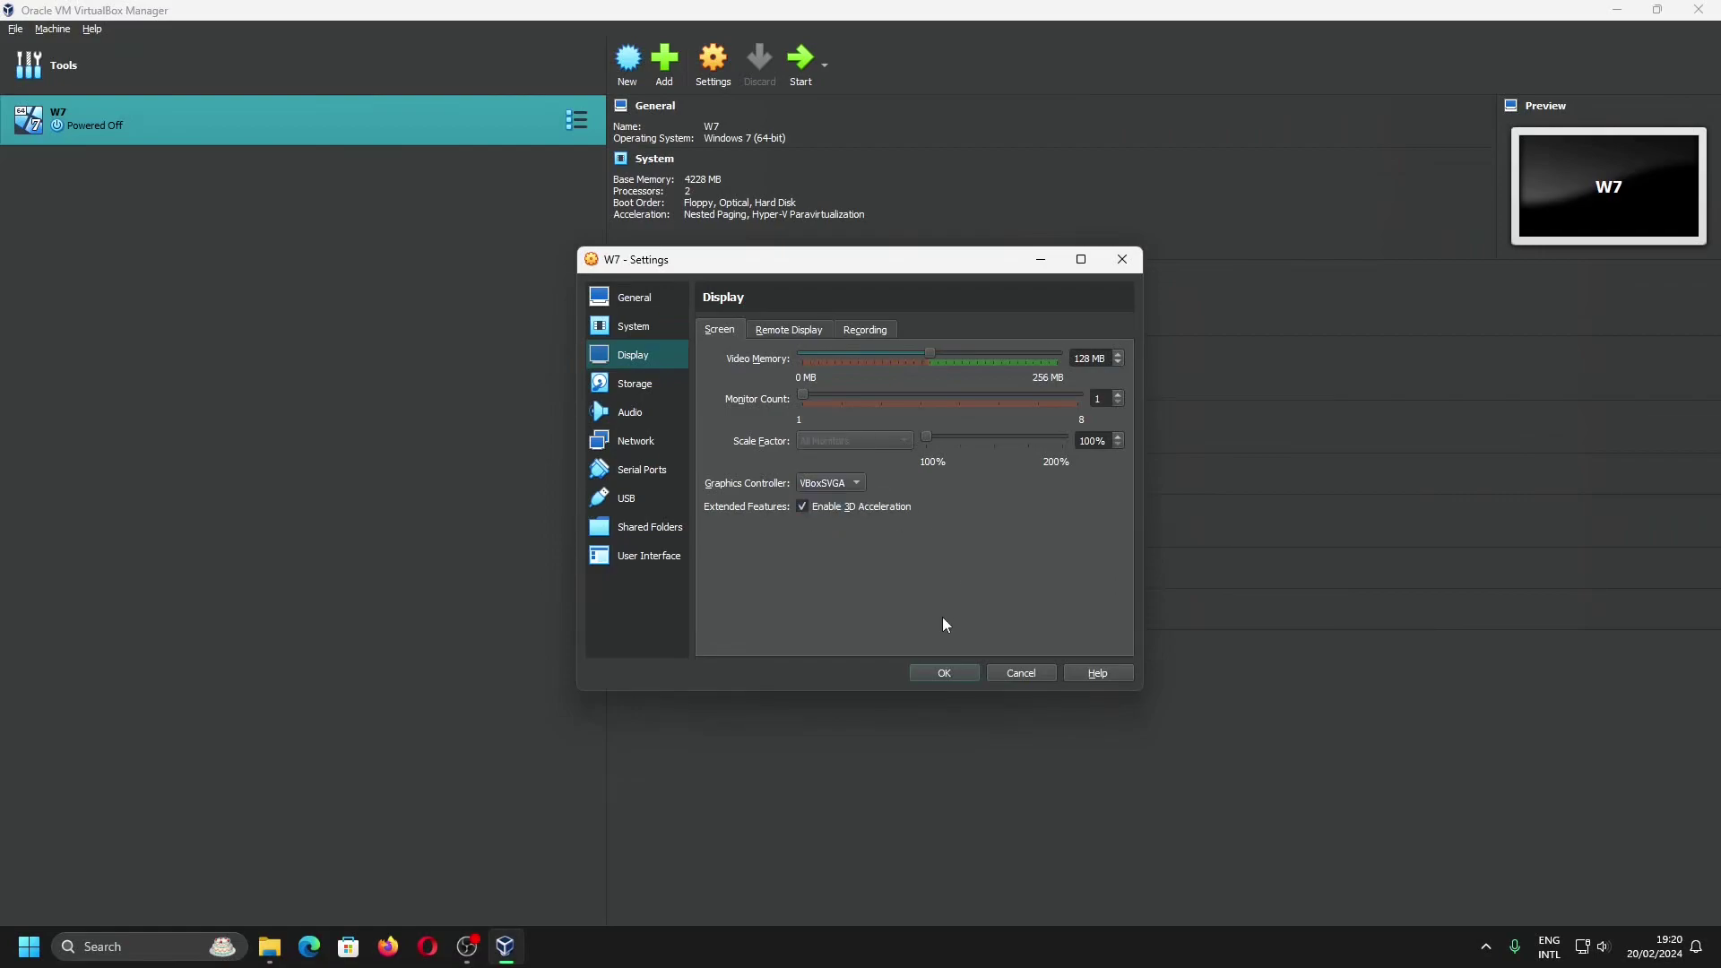
pyautogui.click(941, 674)
# Start the W7 machine, then restore and maximize its window so the guest desktop fills it
pyautogui.click(801, 67)
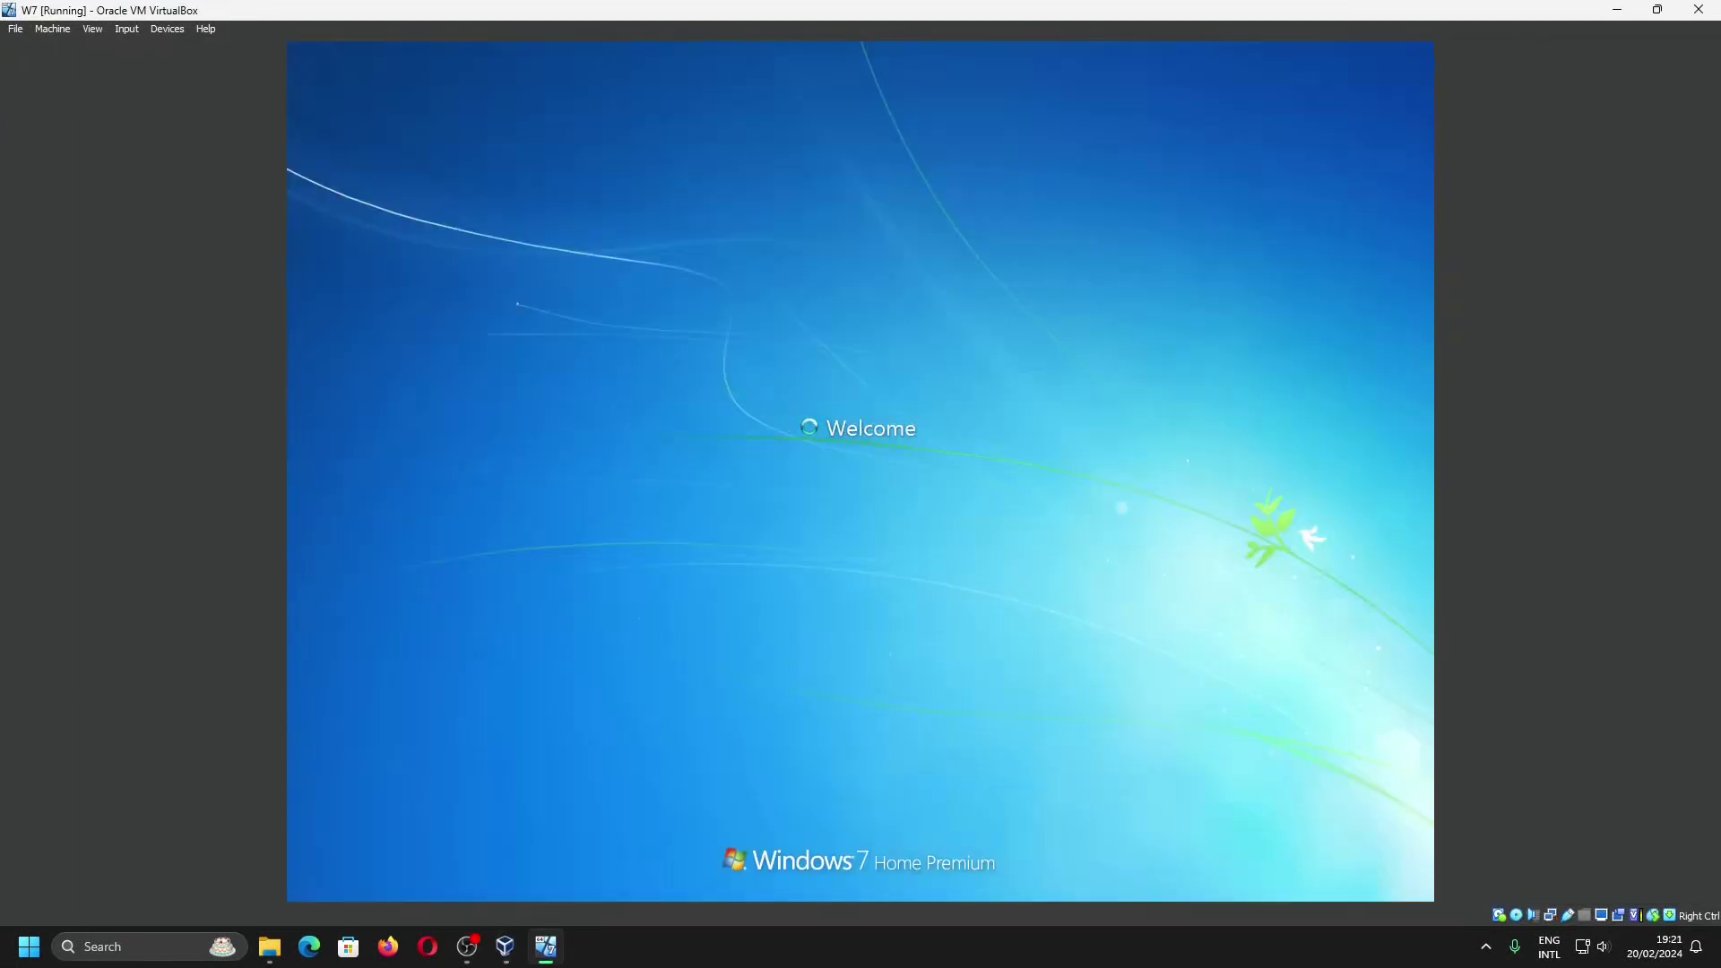
pyautogui.moveTo(860, 10); pyautogui.dragTo(744, 264)
pyautogui.doubleClick(744, 264)
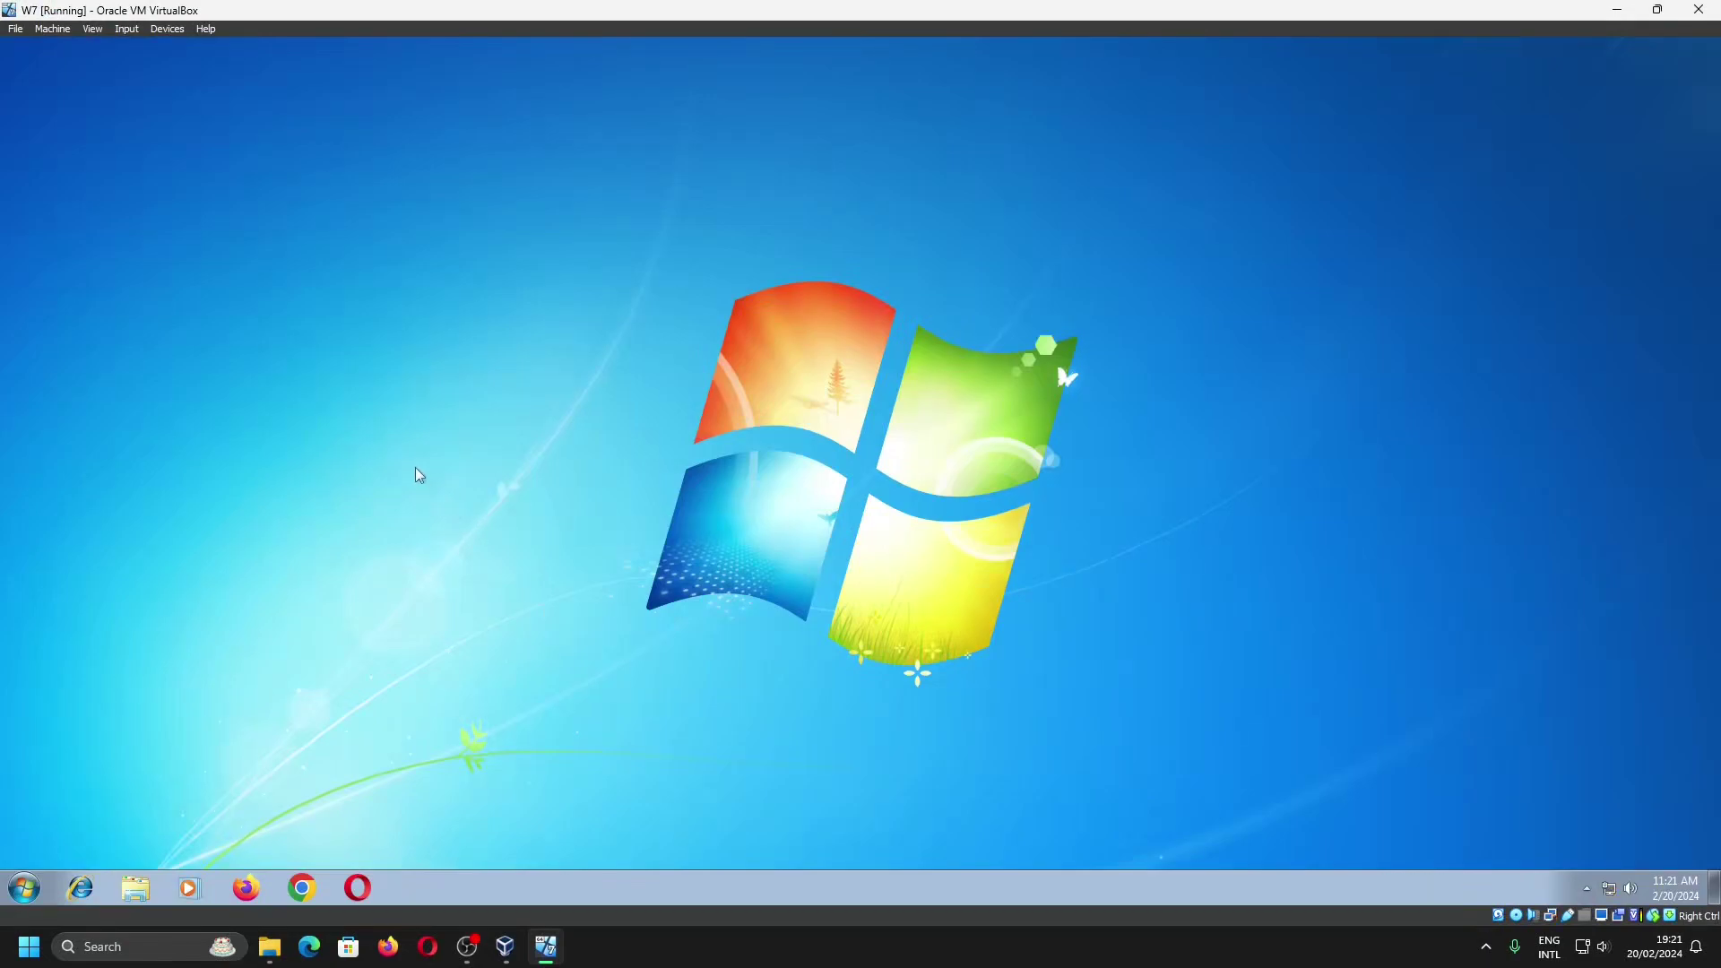
# Check the resolutions offered in the guest's Screen Resolution settings and leave them without changes
pyautogui.rightClick(562, 332)
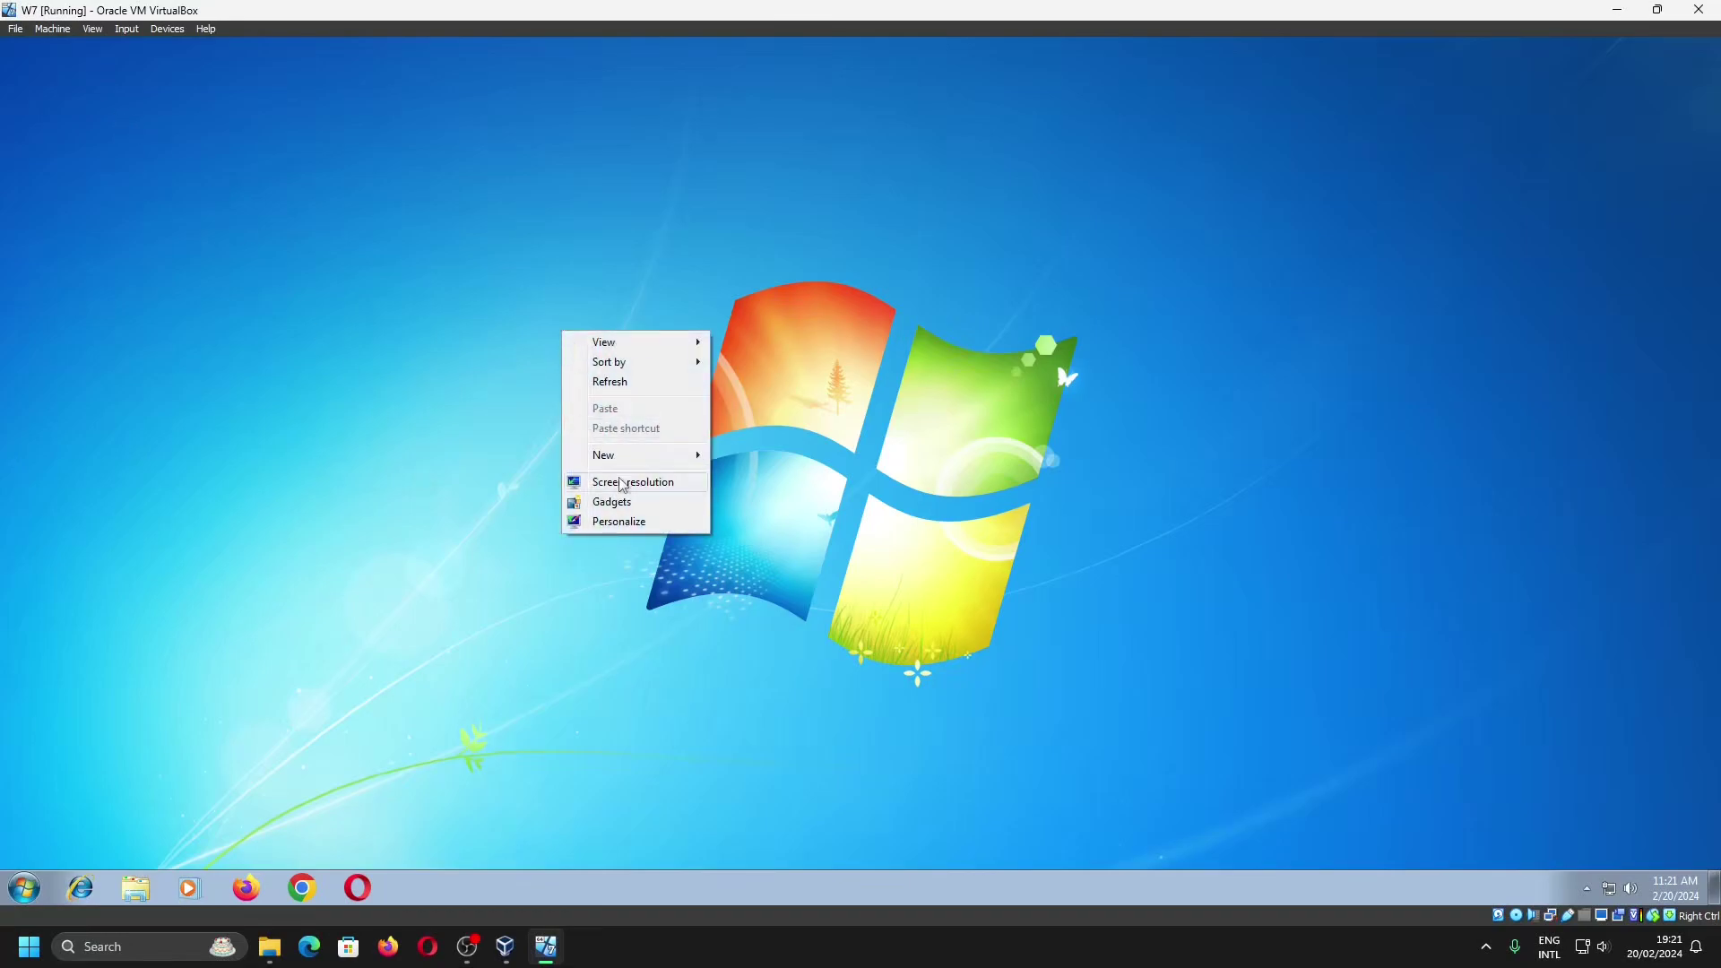
pyautogui.click(628, 484)
pyautogui.click(759, 453)
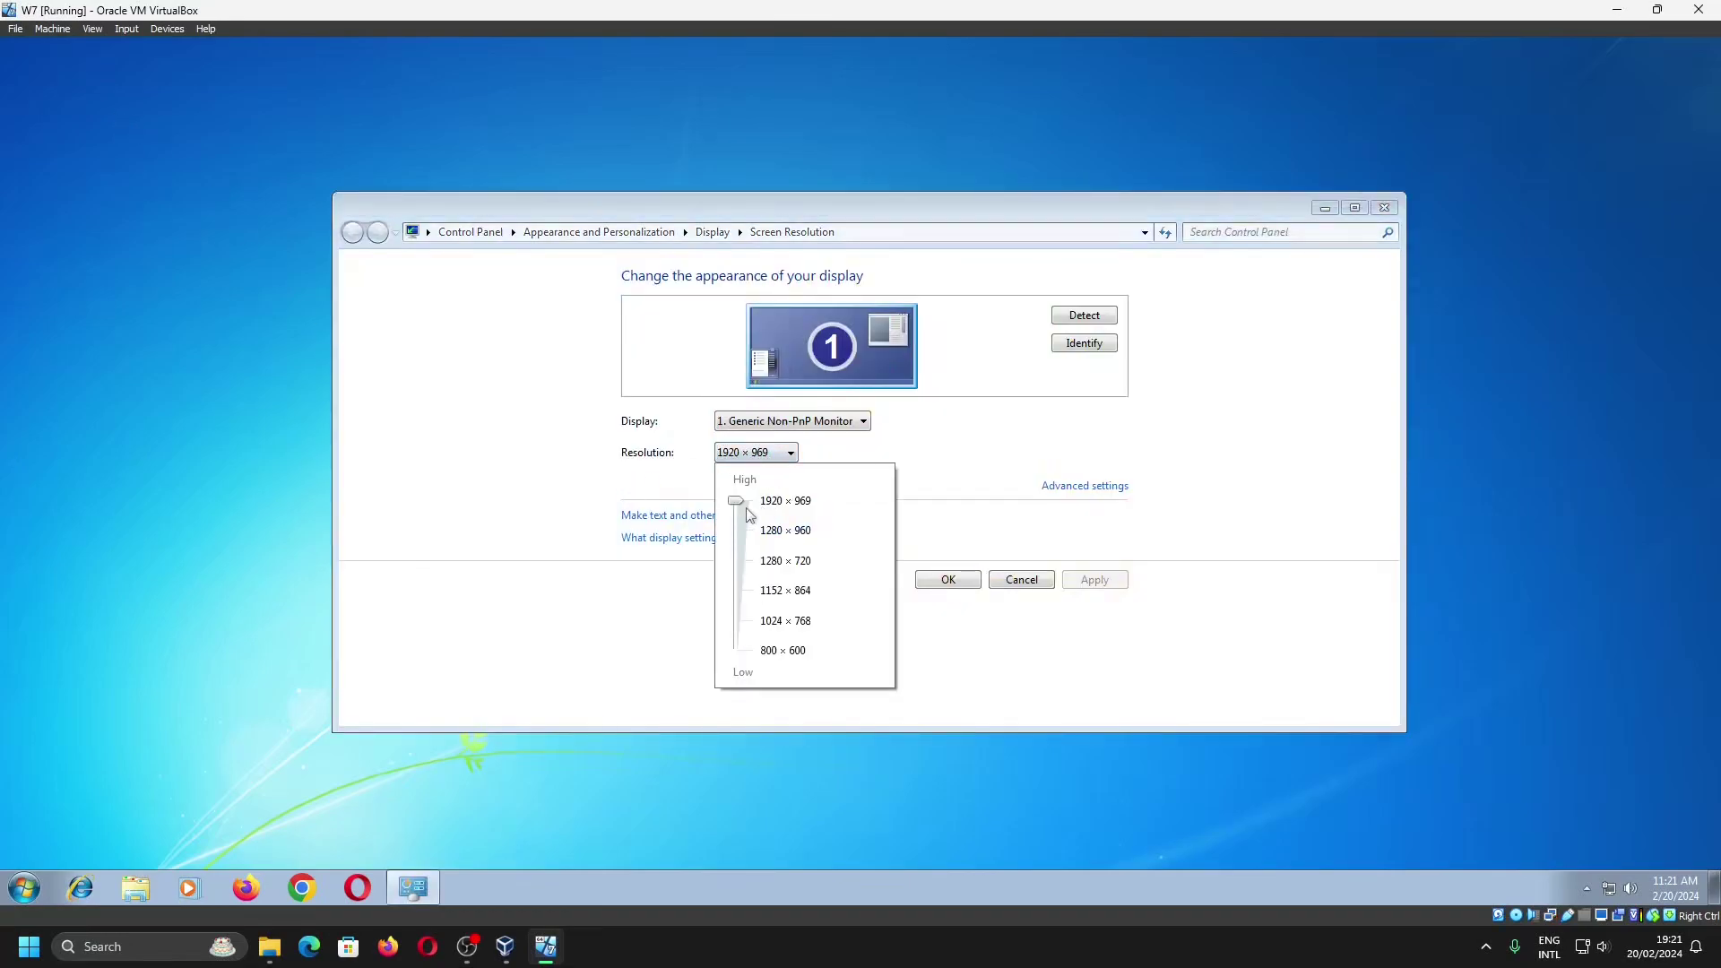
pyautogui.click(1237, 449)
pyautogui.click(1028, 582)
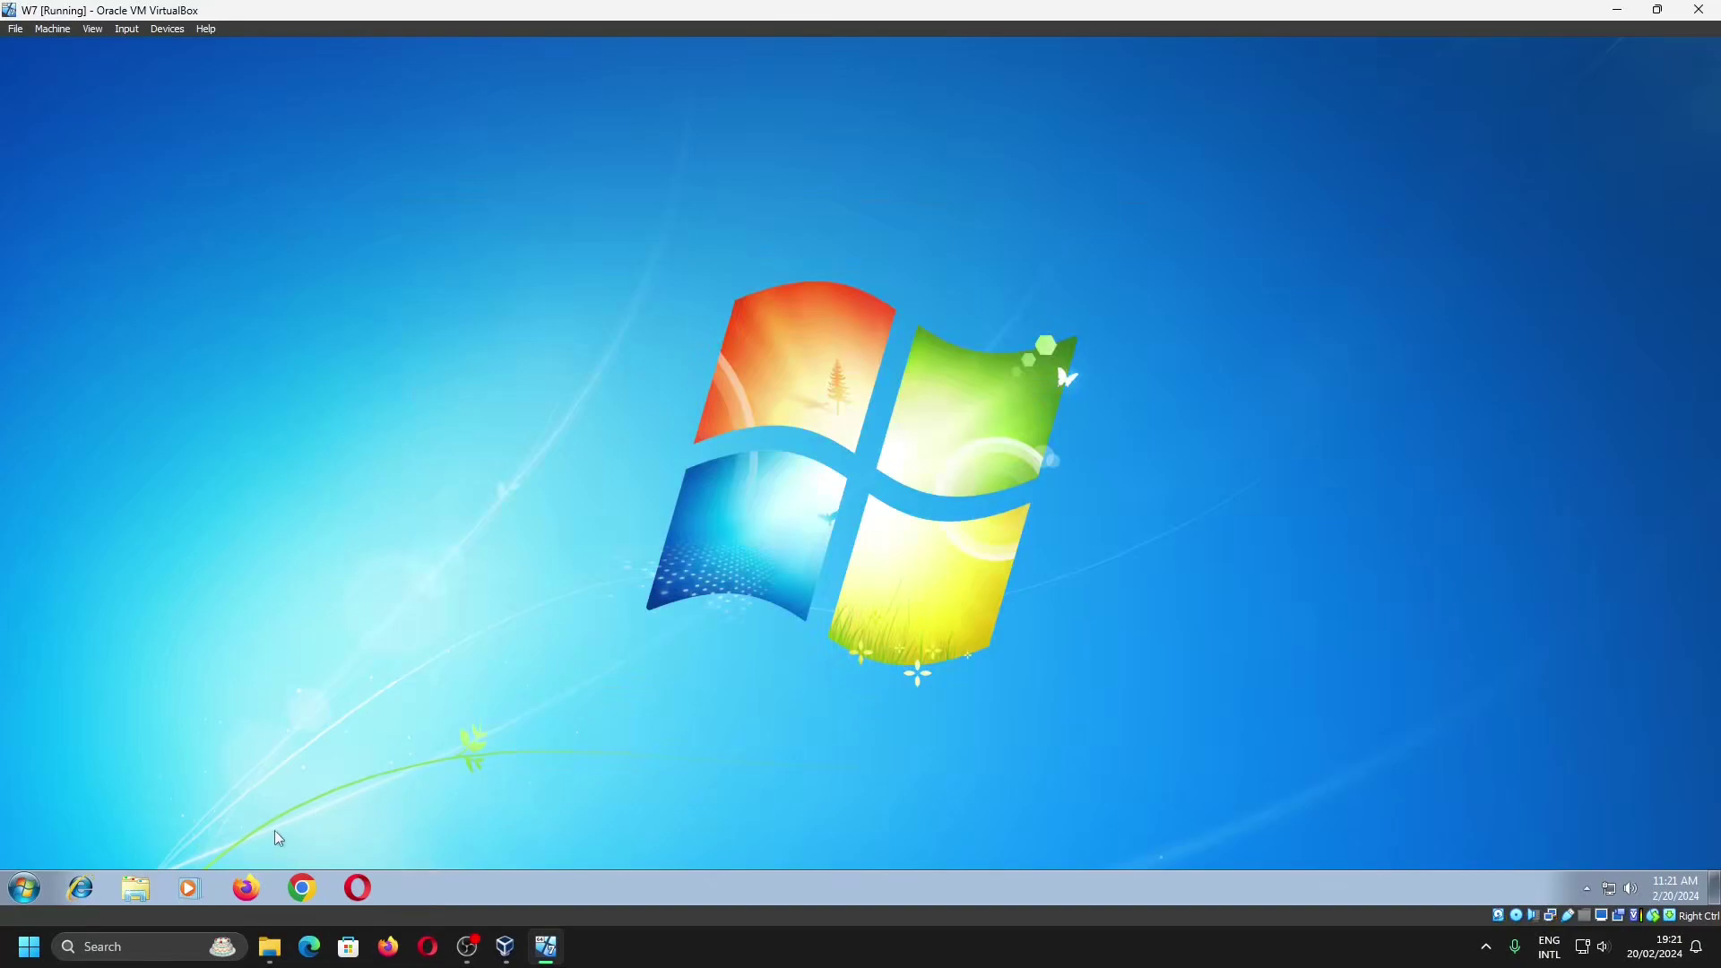
# Open the Downloads folder in the Windows 7 guest and bring up the machine's device options
pyautogui.click(136, 887)
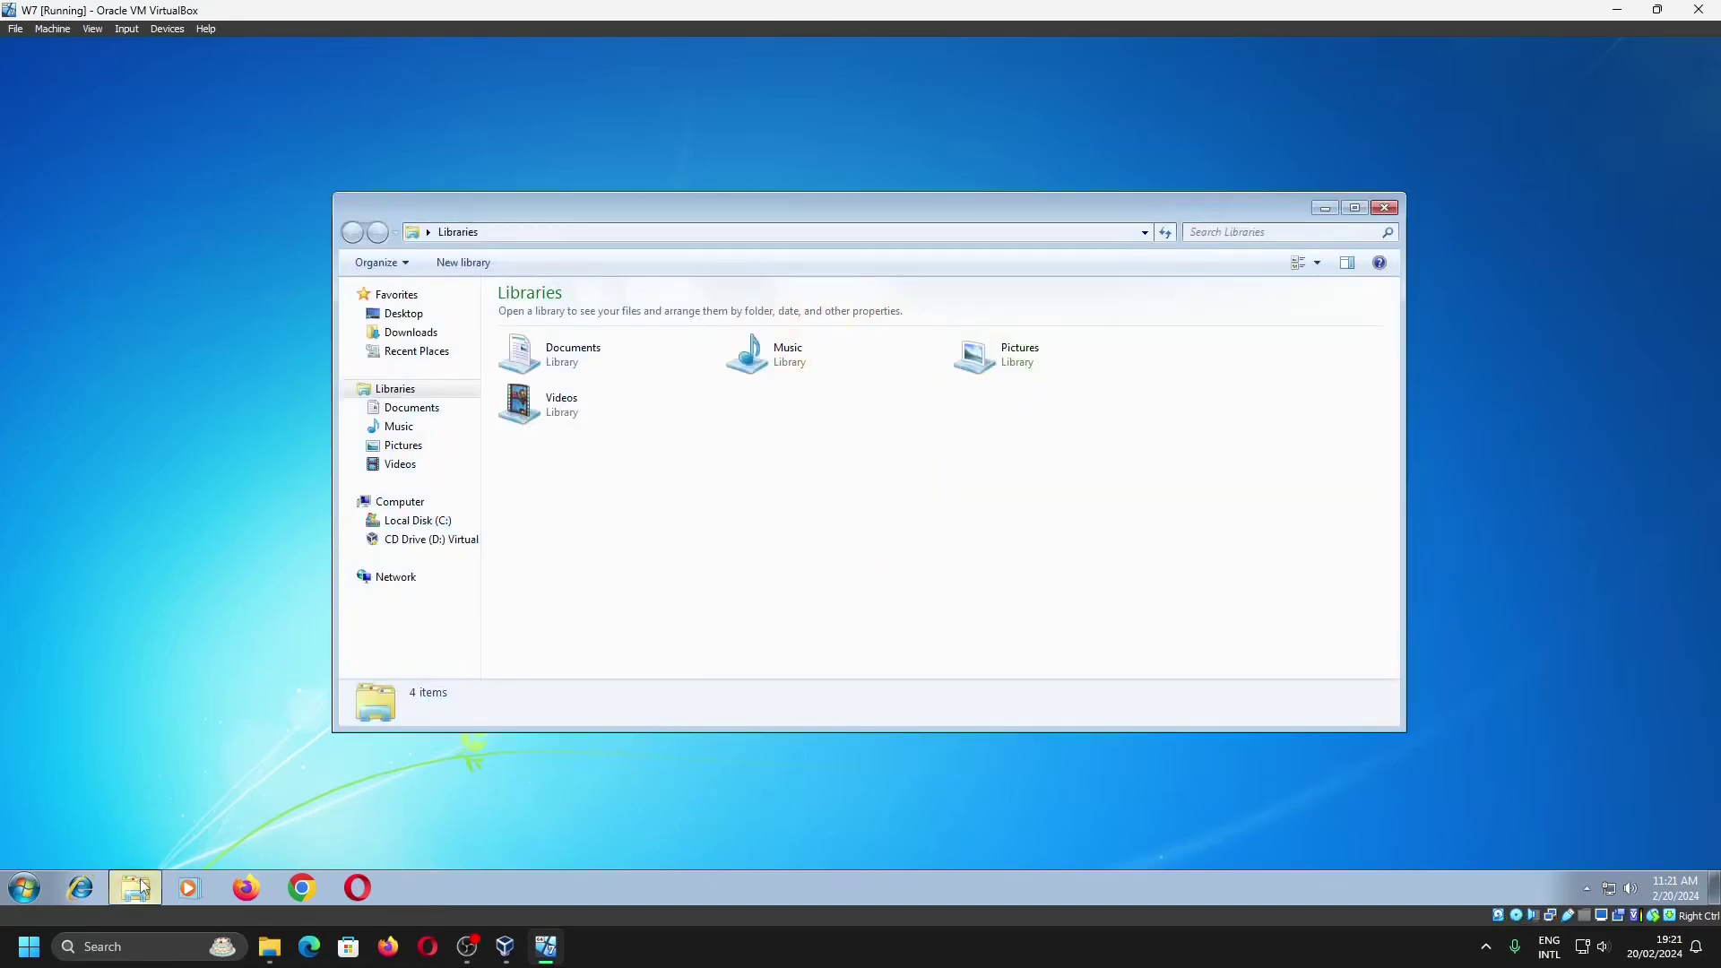
pyautogui.click(403, 357)
pyautogui.click(408, 334)
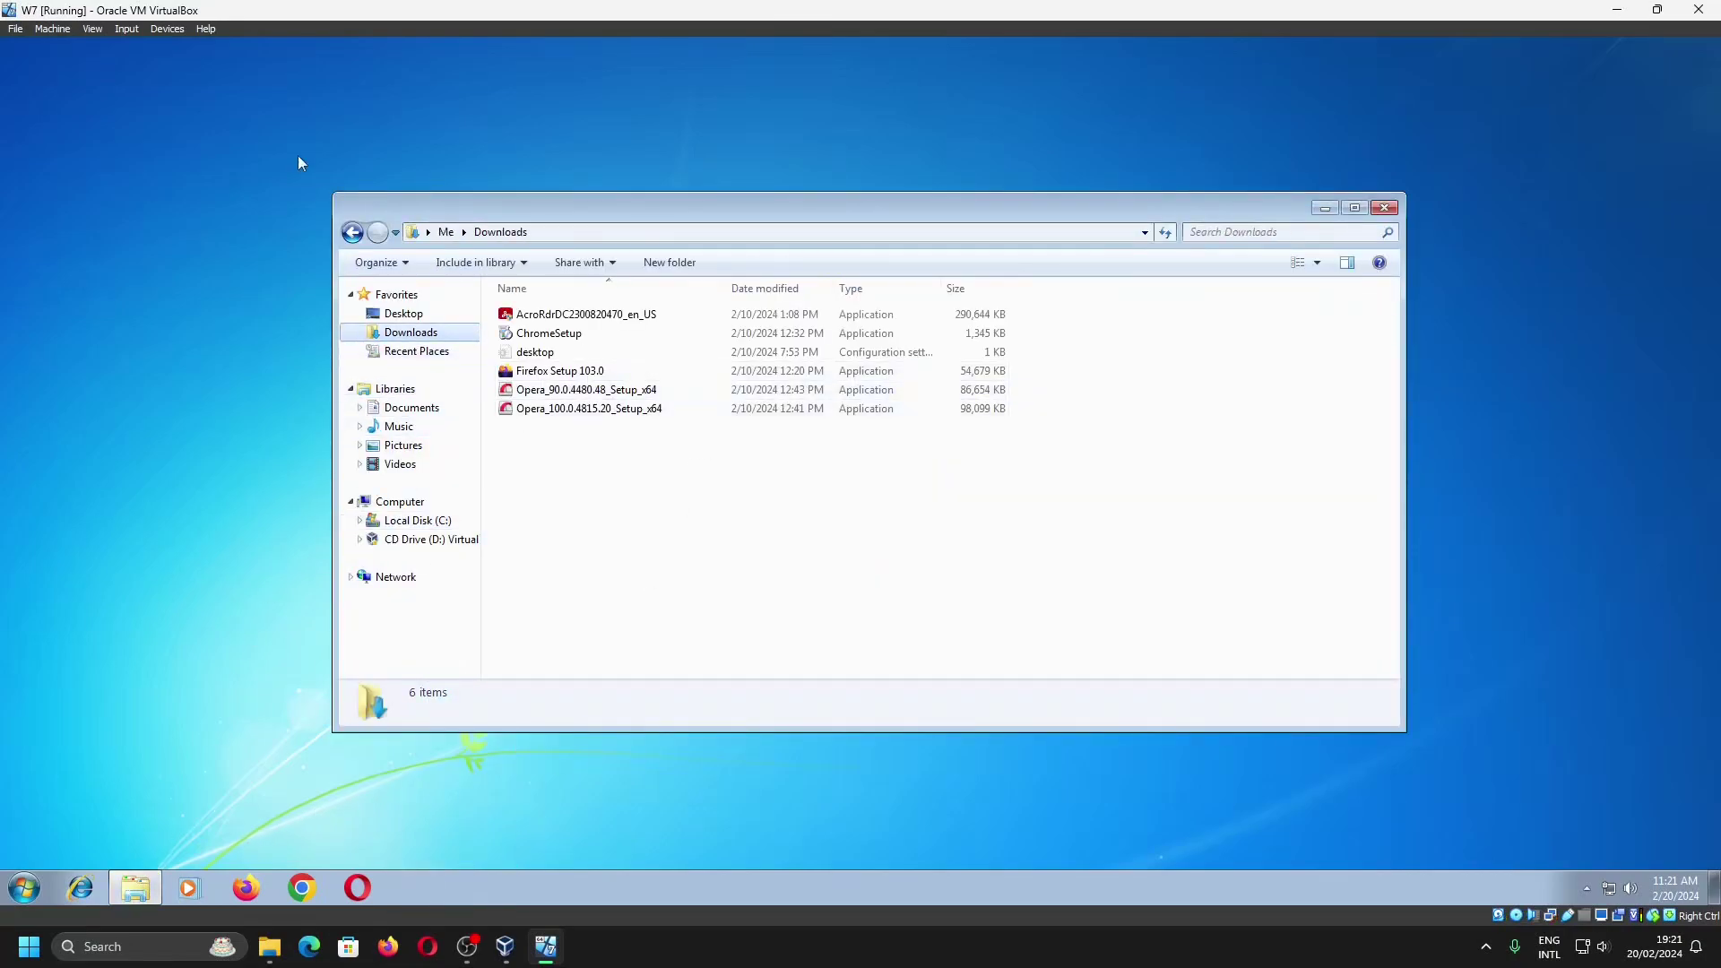
pyautogui.click(167, 29)
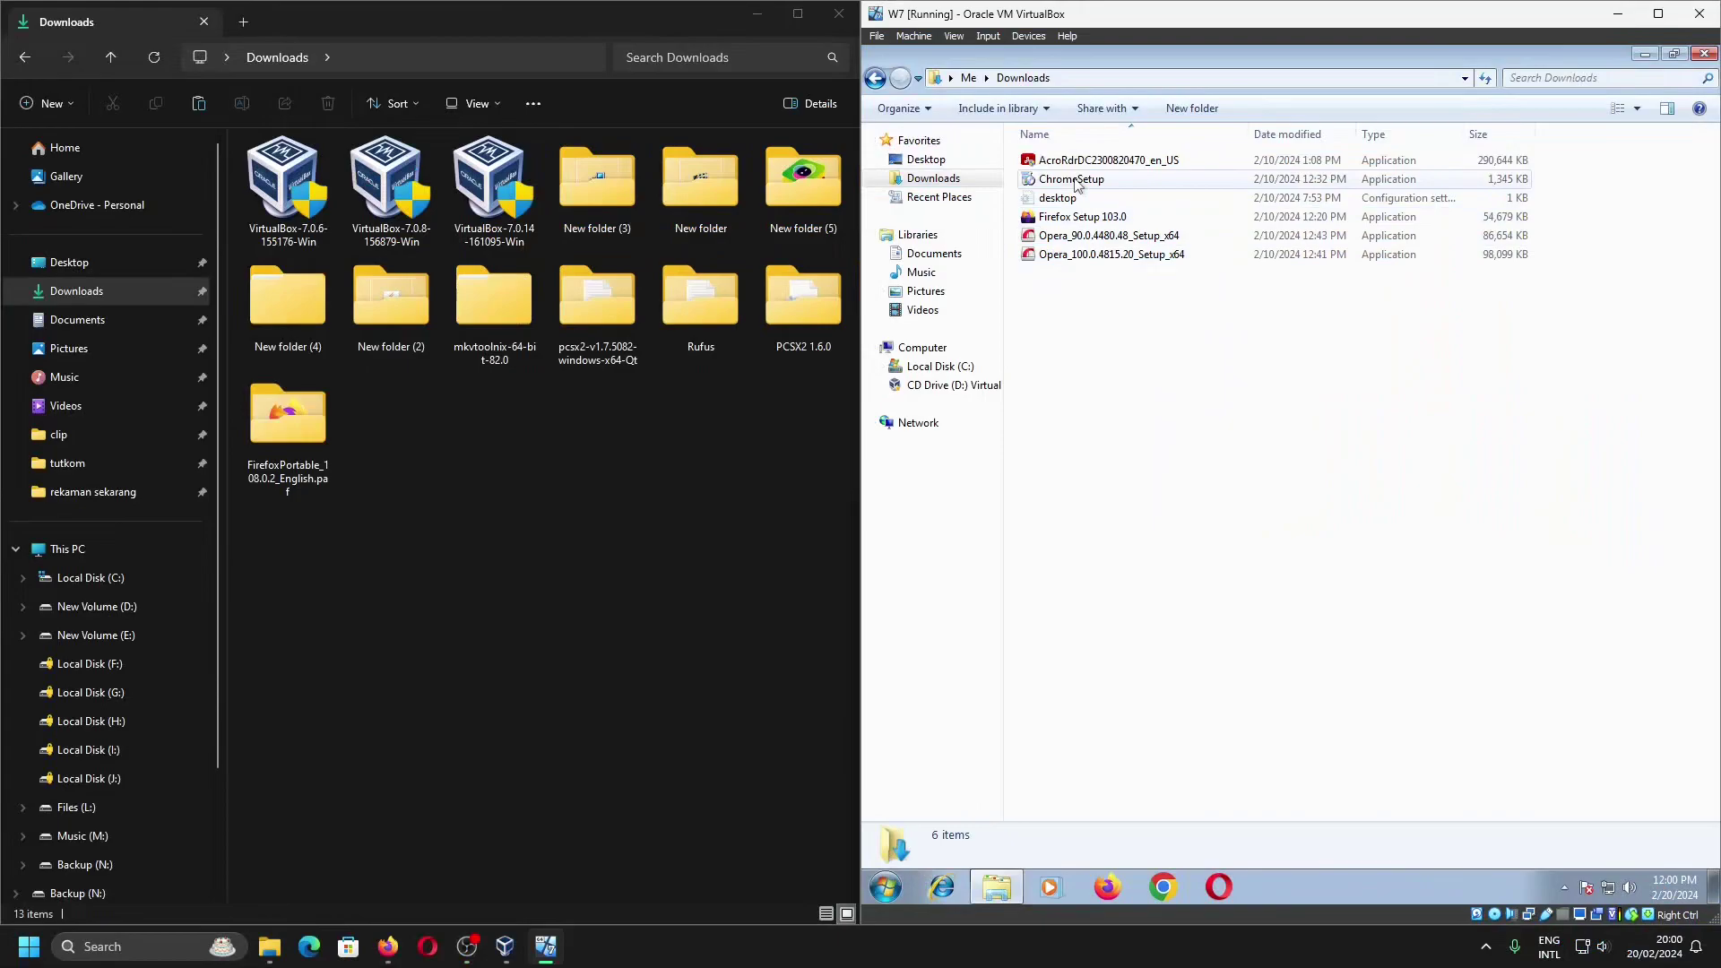
pyautogui.click(1077, 183)
pyautogui.click(688, 617)
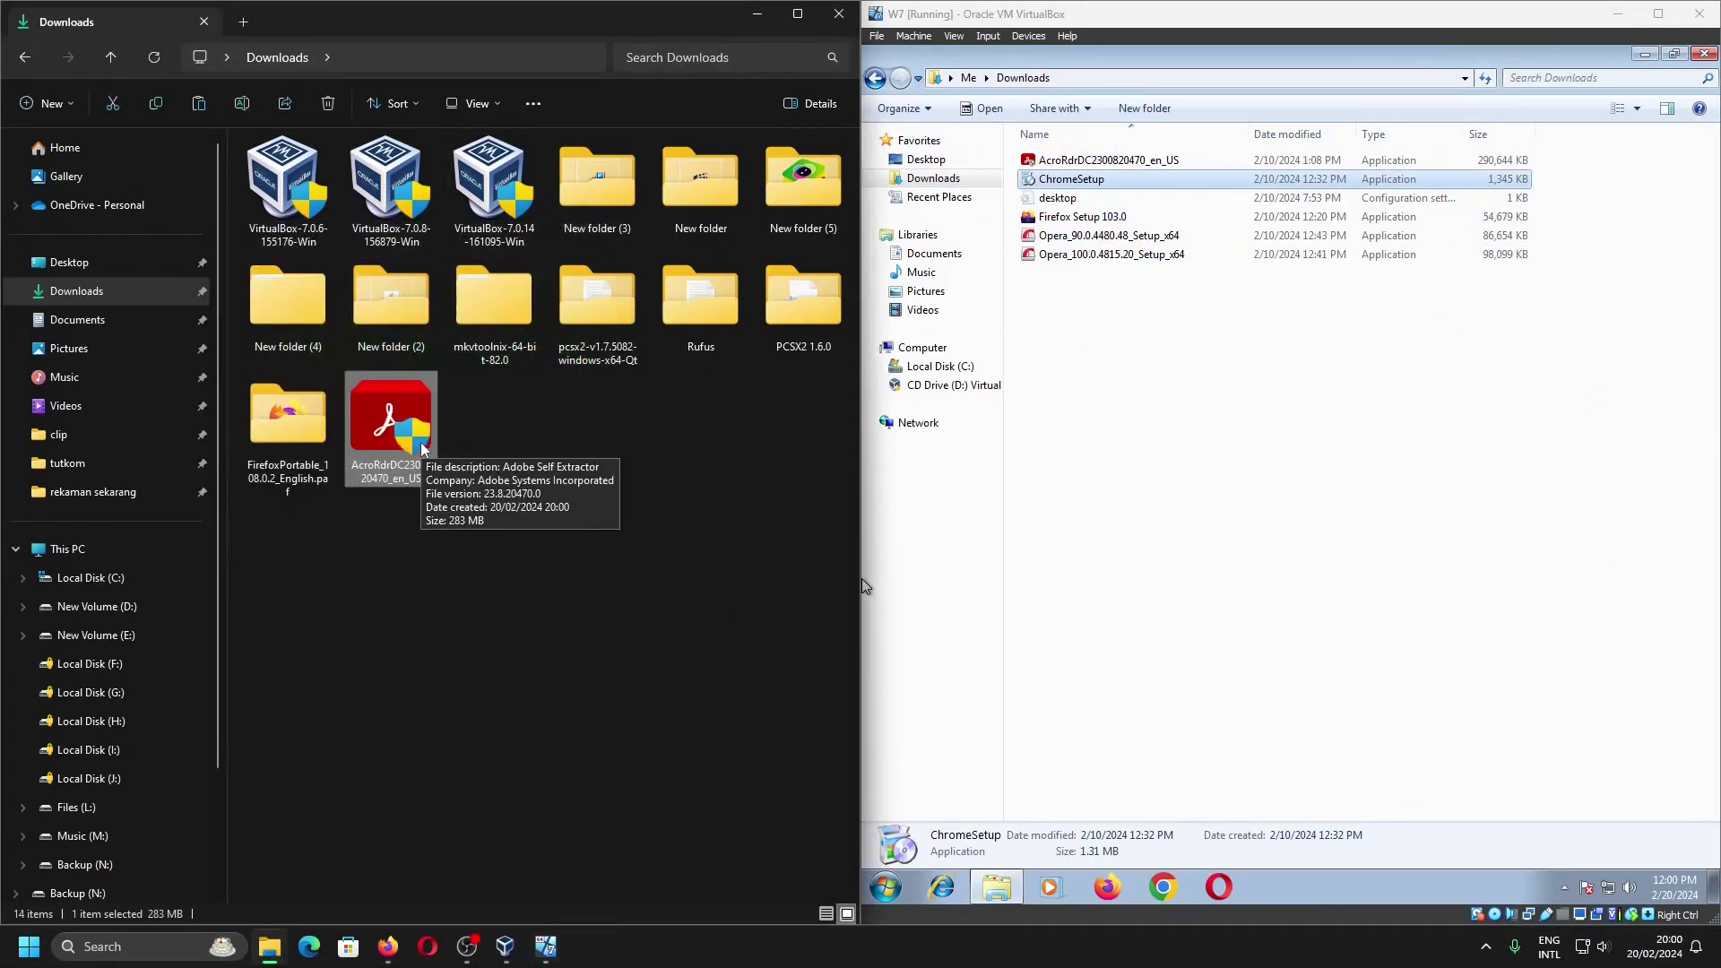
pyautogui.click(1072, 479)
pyautogui.moveTo(1085, 183); pyautogui.dragTo(744, 549)
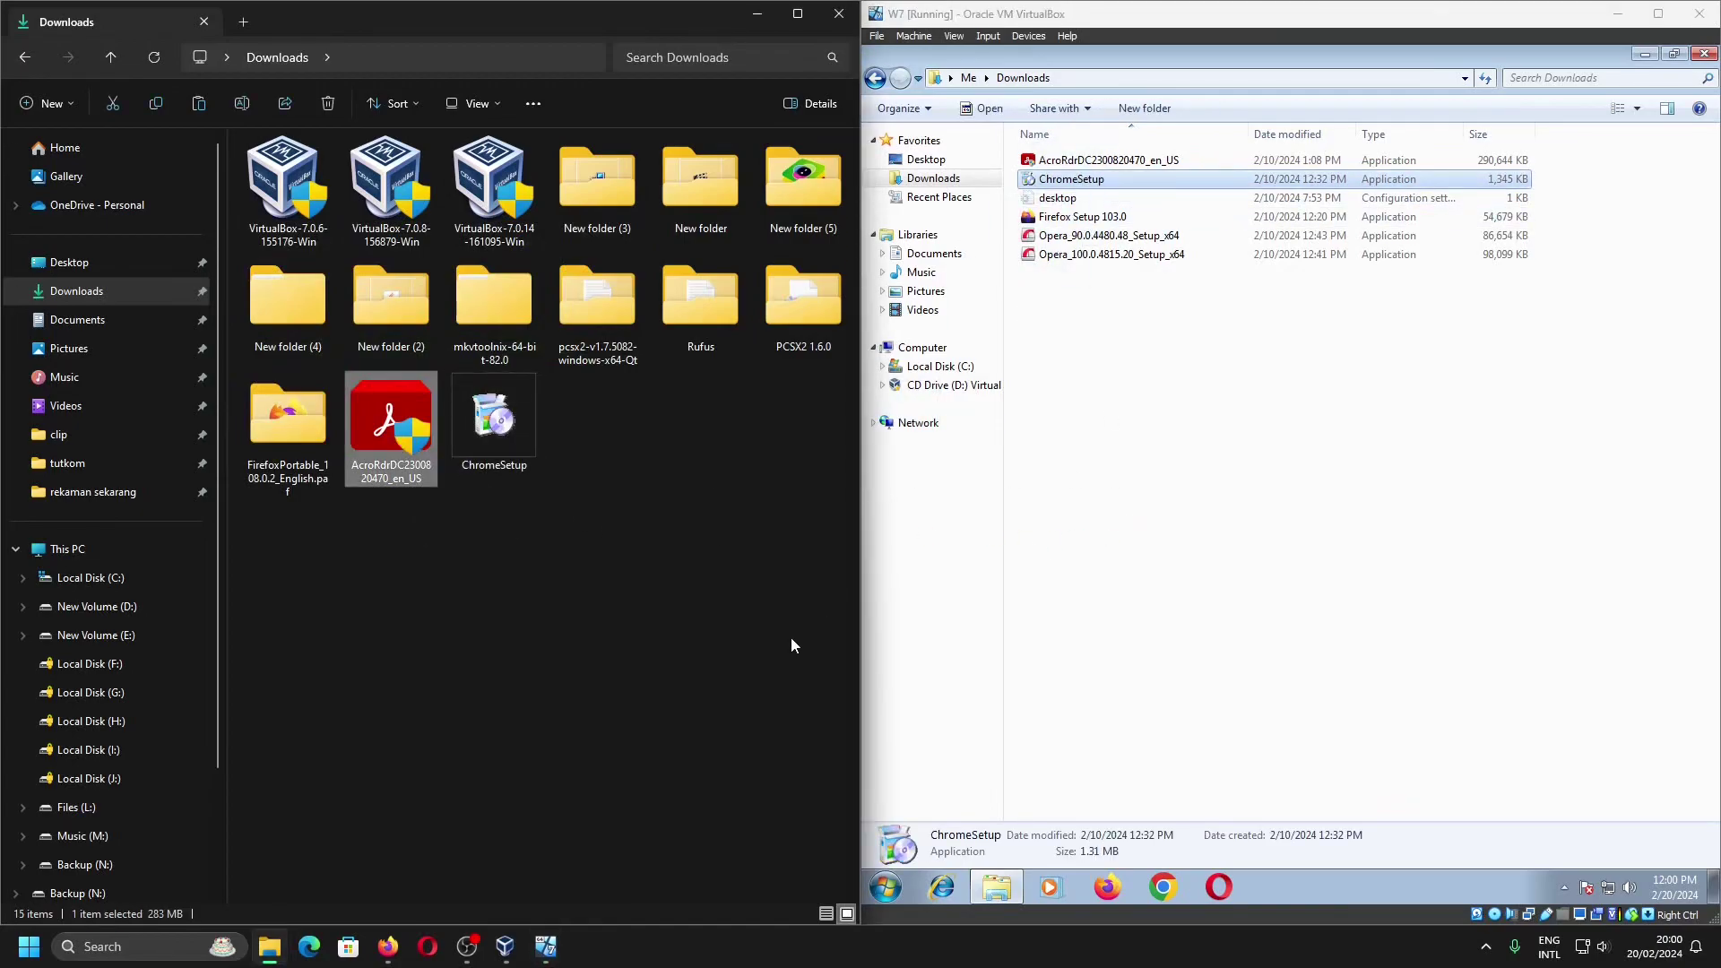
# Shut down the Windows 7 guest and switch from the host's Downloads folder to VirtualBox Manager
pyautogui.click(884, 884)
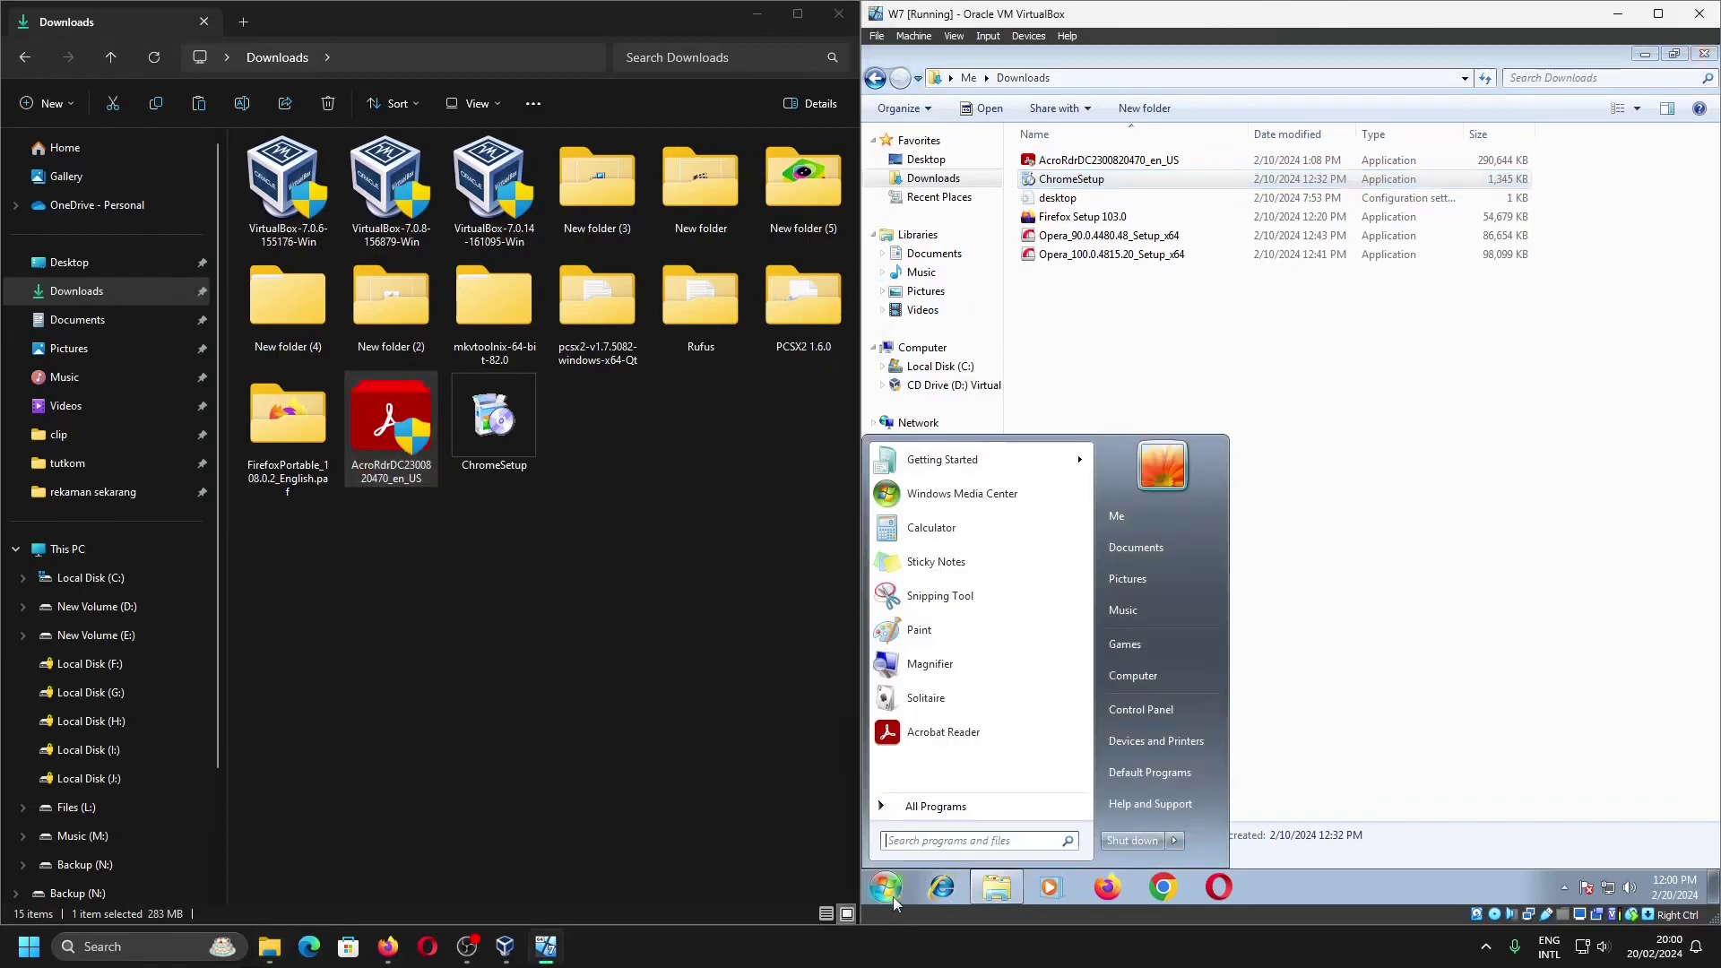
pyautogui.click(1131, 841)
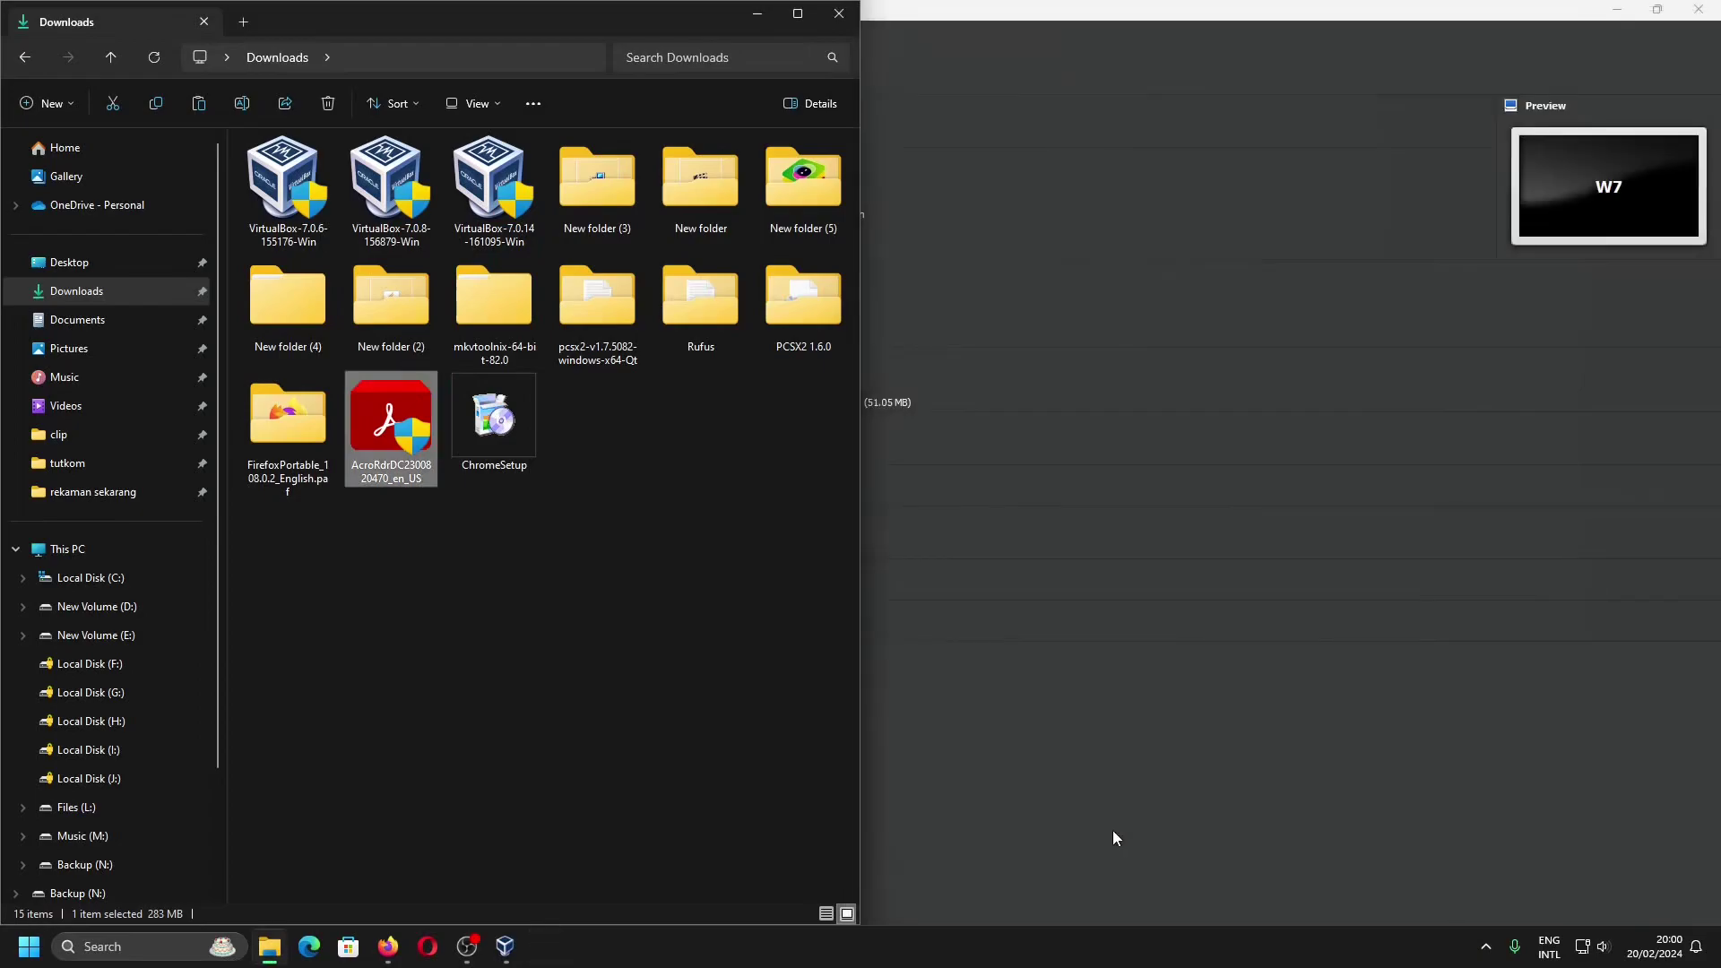
pyautogui.moveTo(476, 945)
pyautogui.click(743, 728)
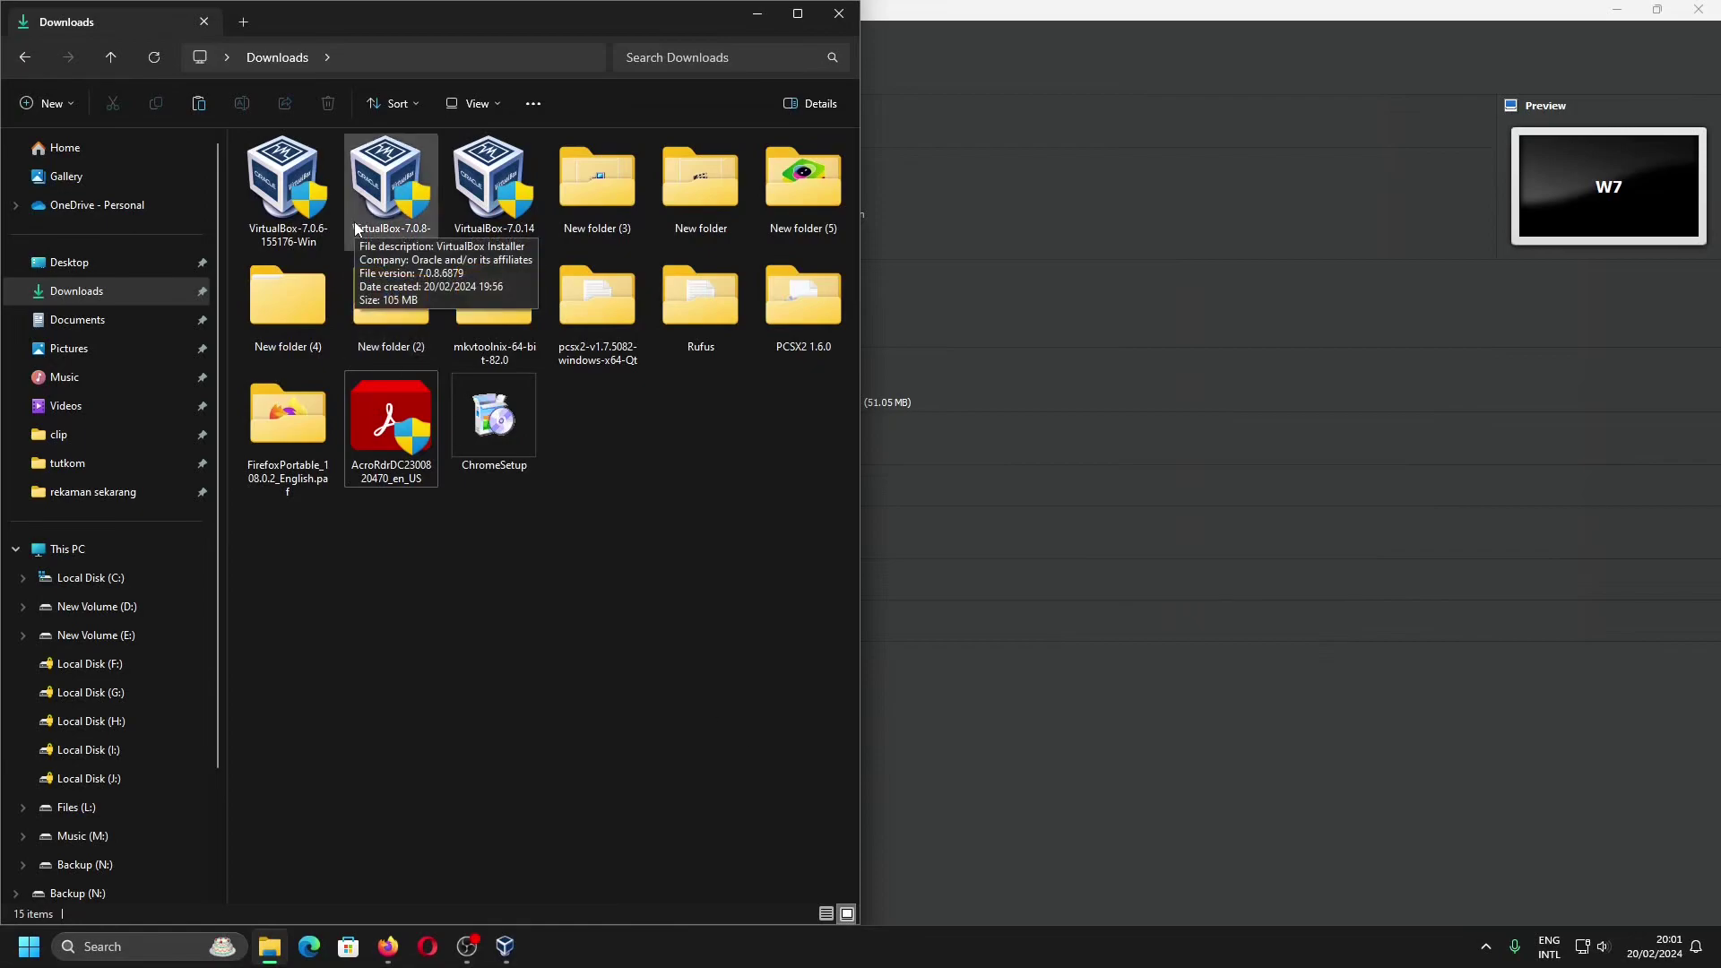
pyautogui.hotkey('alt', 'Tab')
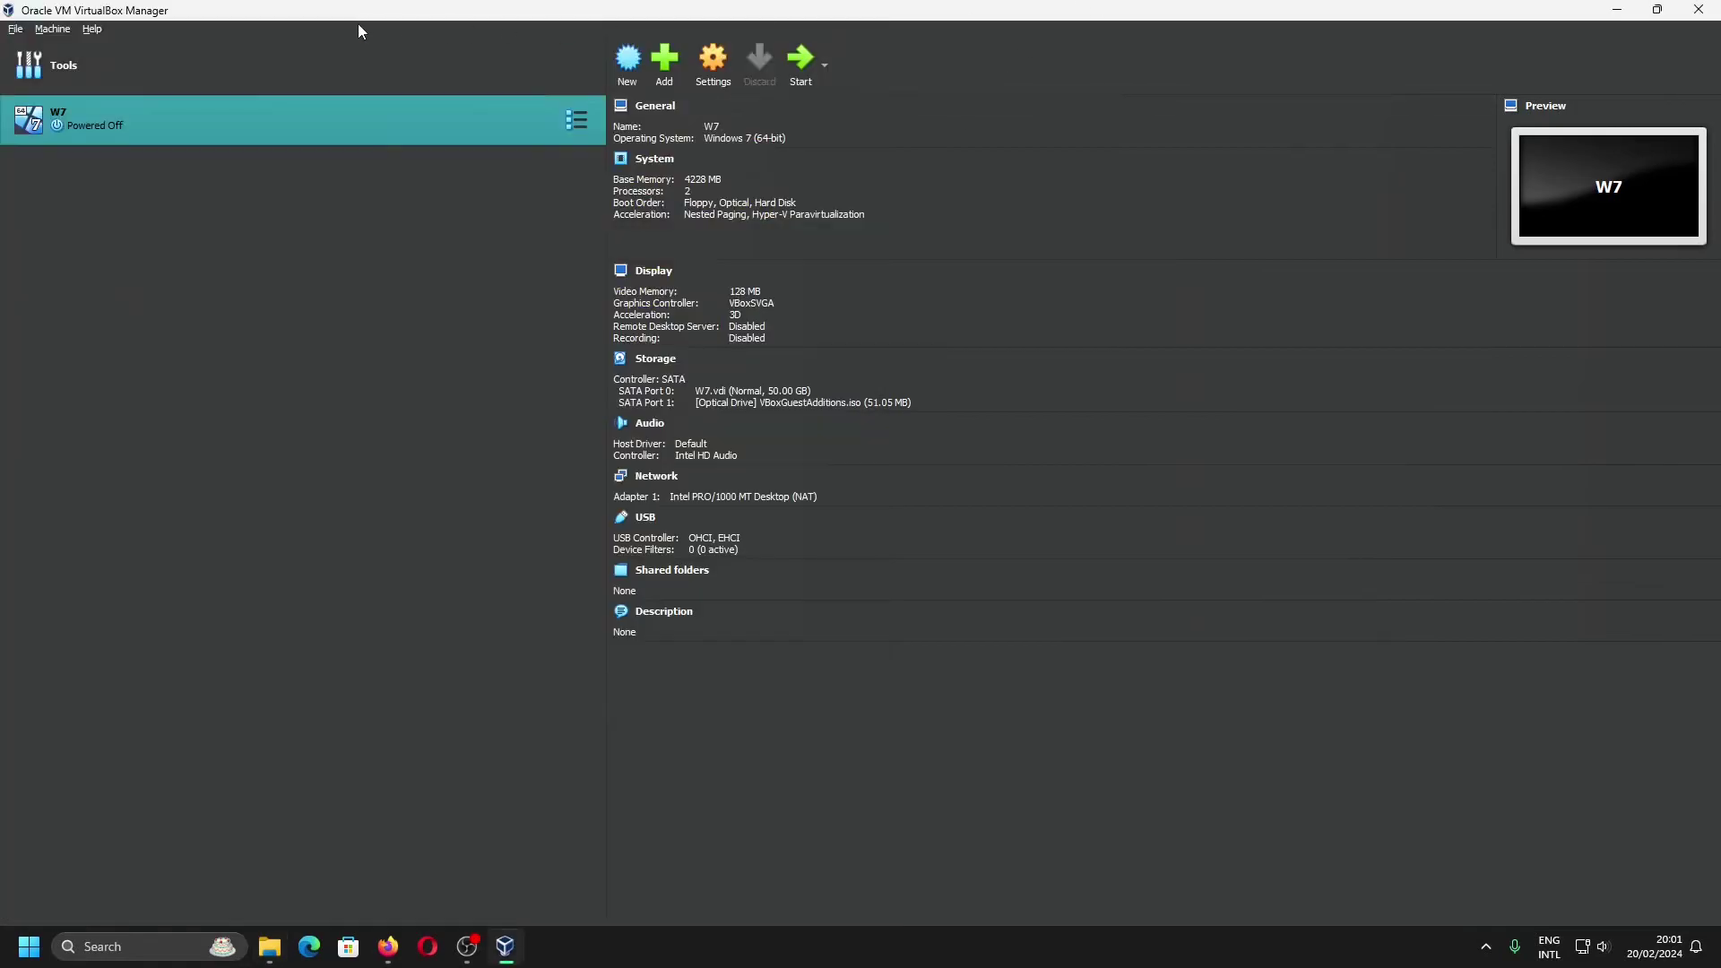
# Check the installed VirtualBox version in the program's About information
pyautogui.click(100, 28)
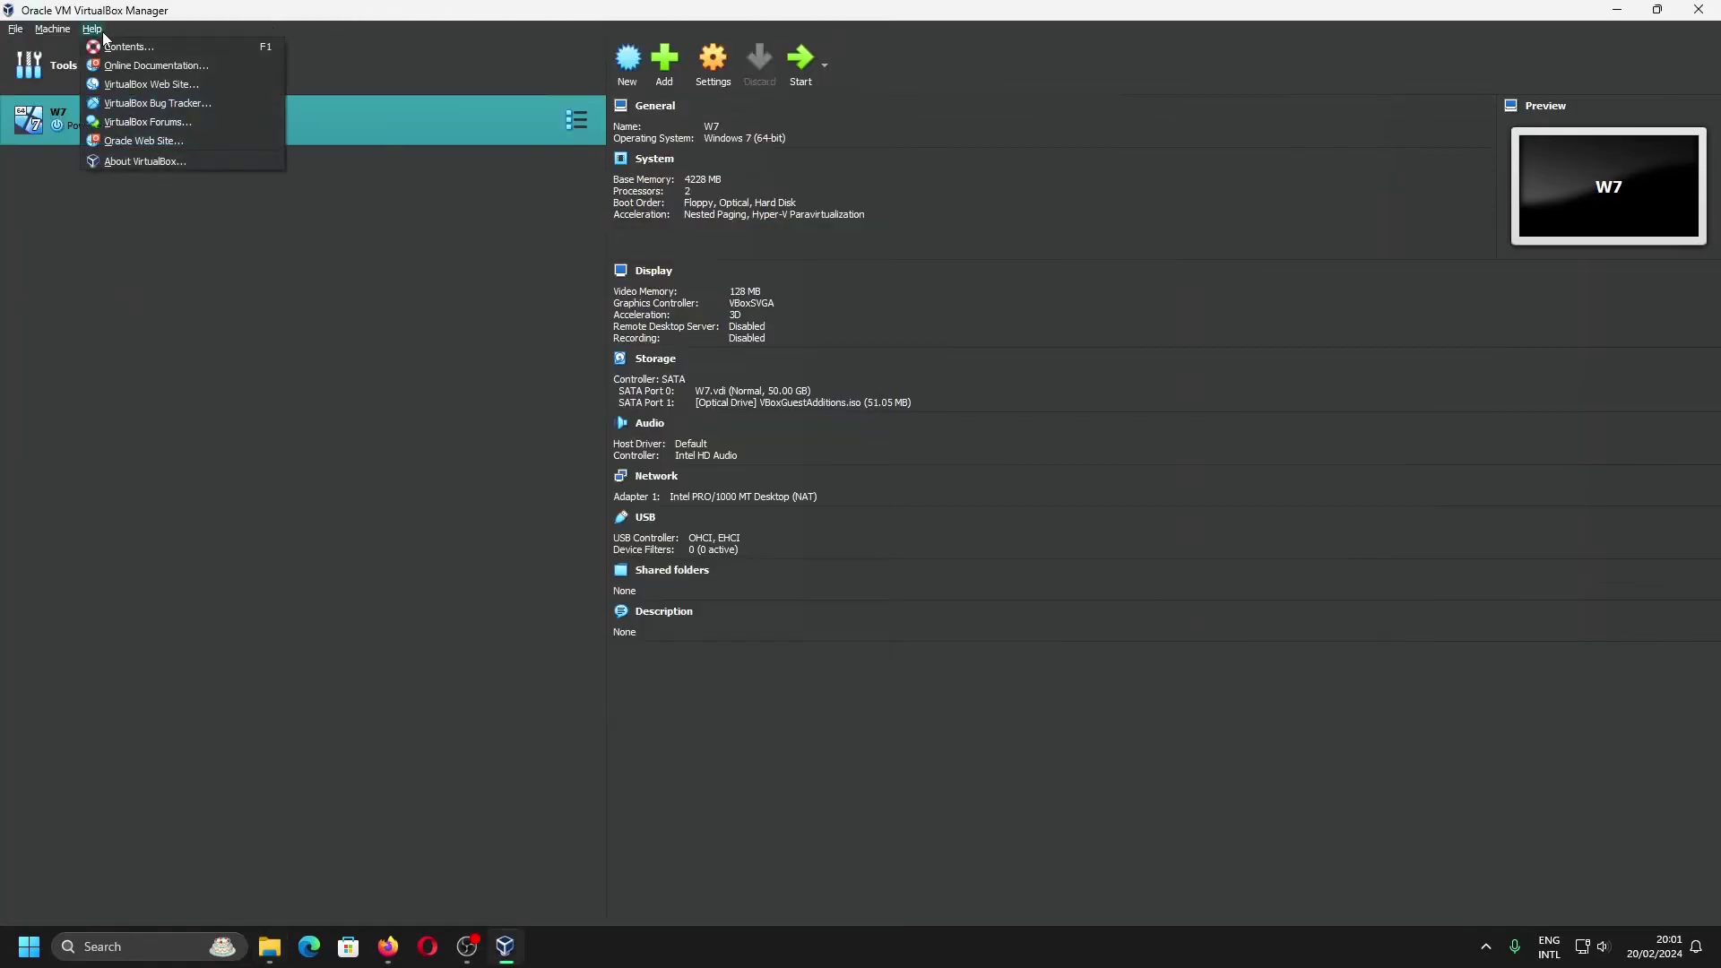
pyautogui.click(158, 161)
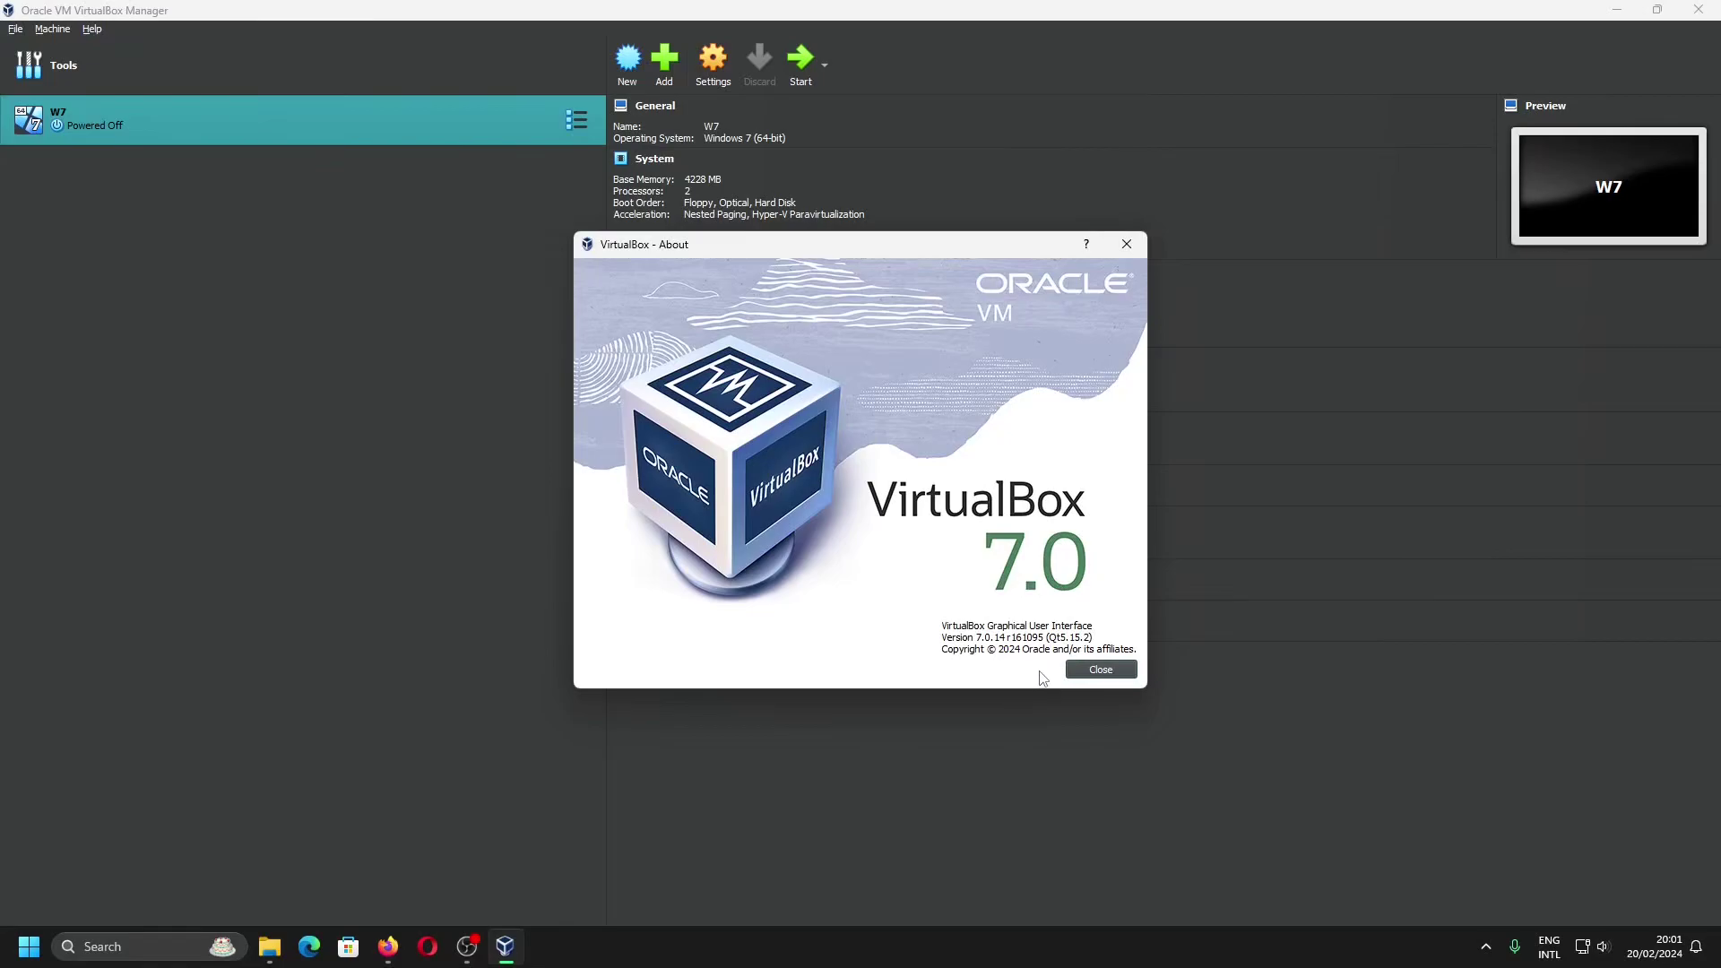
pyautogui.click(1095, 674)
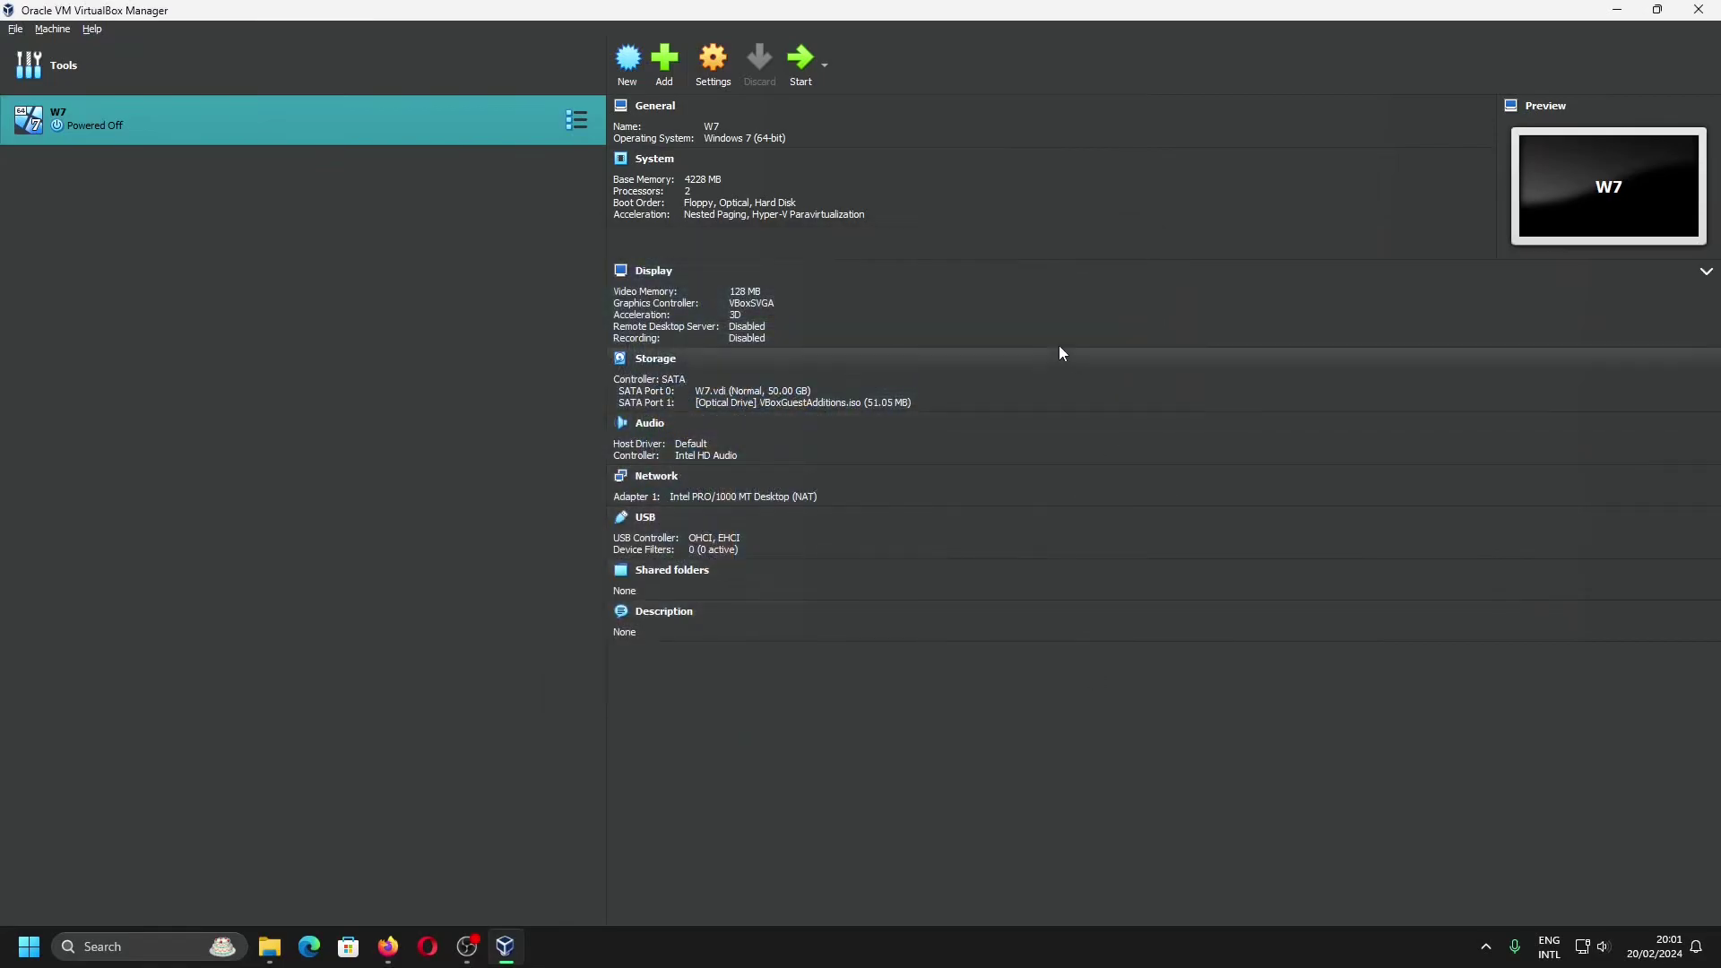
# Close VirtualBox Manager and install VirtualBox 7.0.8 with the default options, using the VirtualBox-7.0.8-156879-Win installer in the host's Downloads
pyautogui.click(1698, 10)
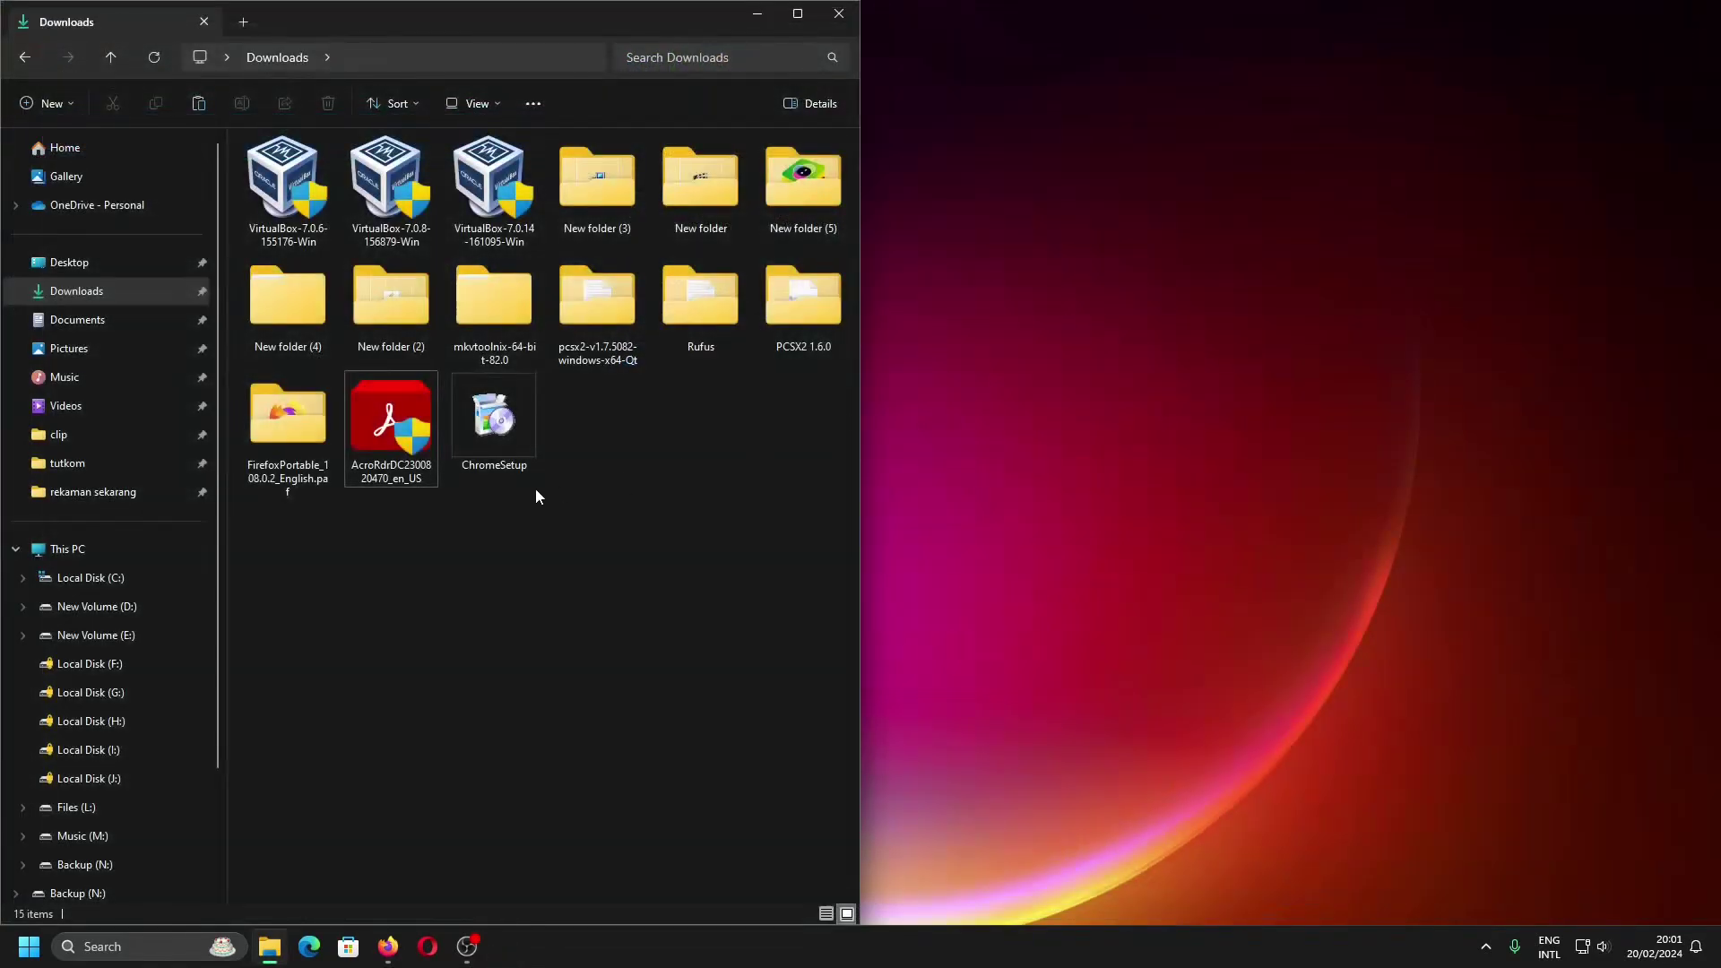
pyautogui.doubleClick(406, 189)
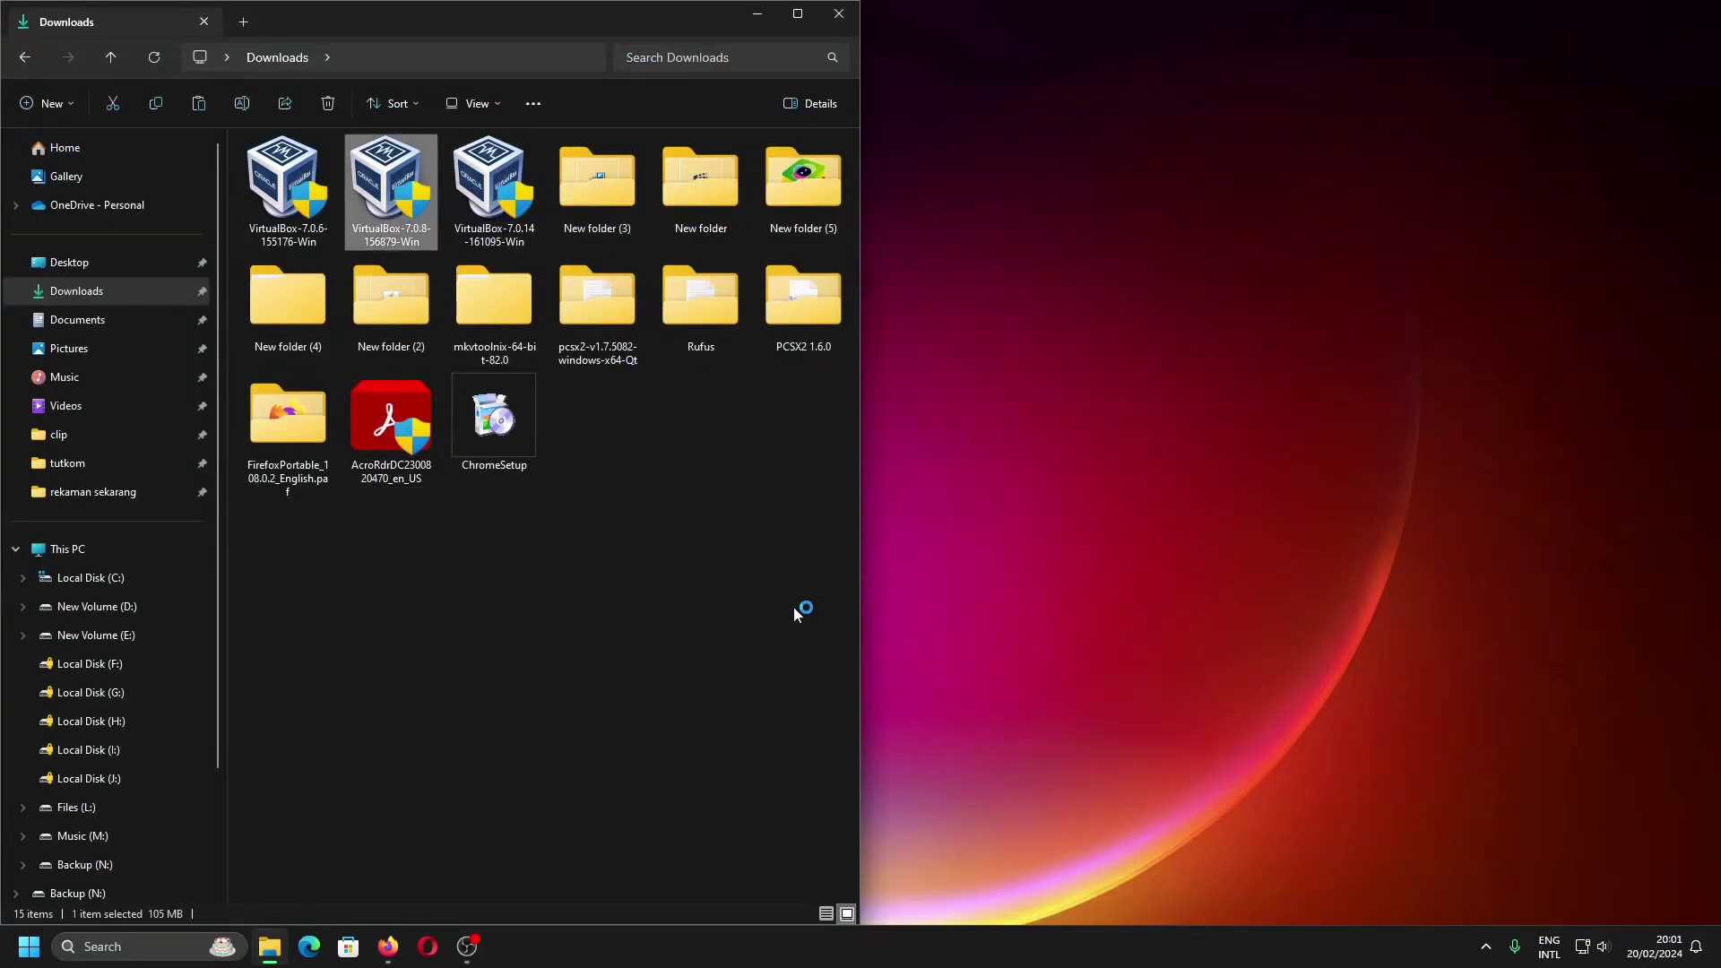
pyautogui.click(955, 612)
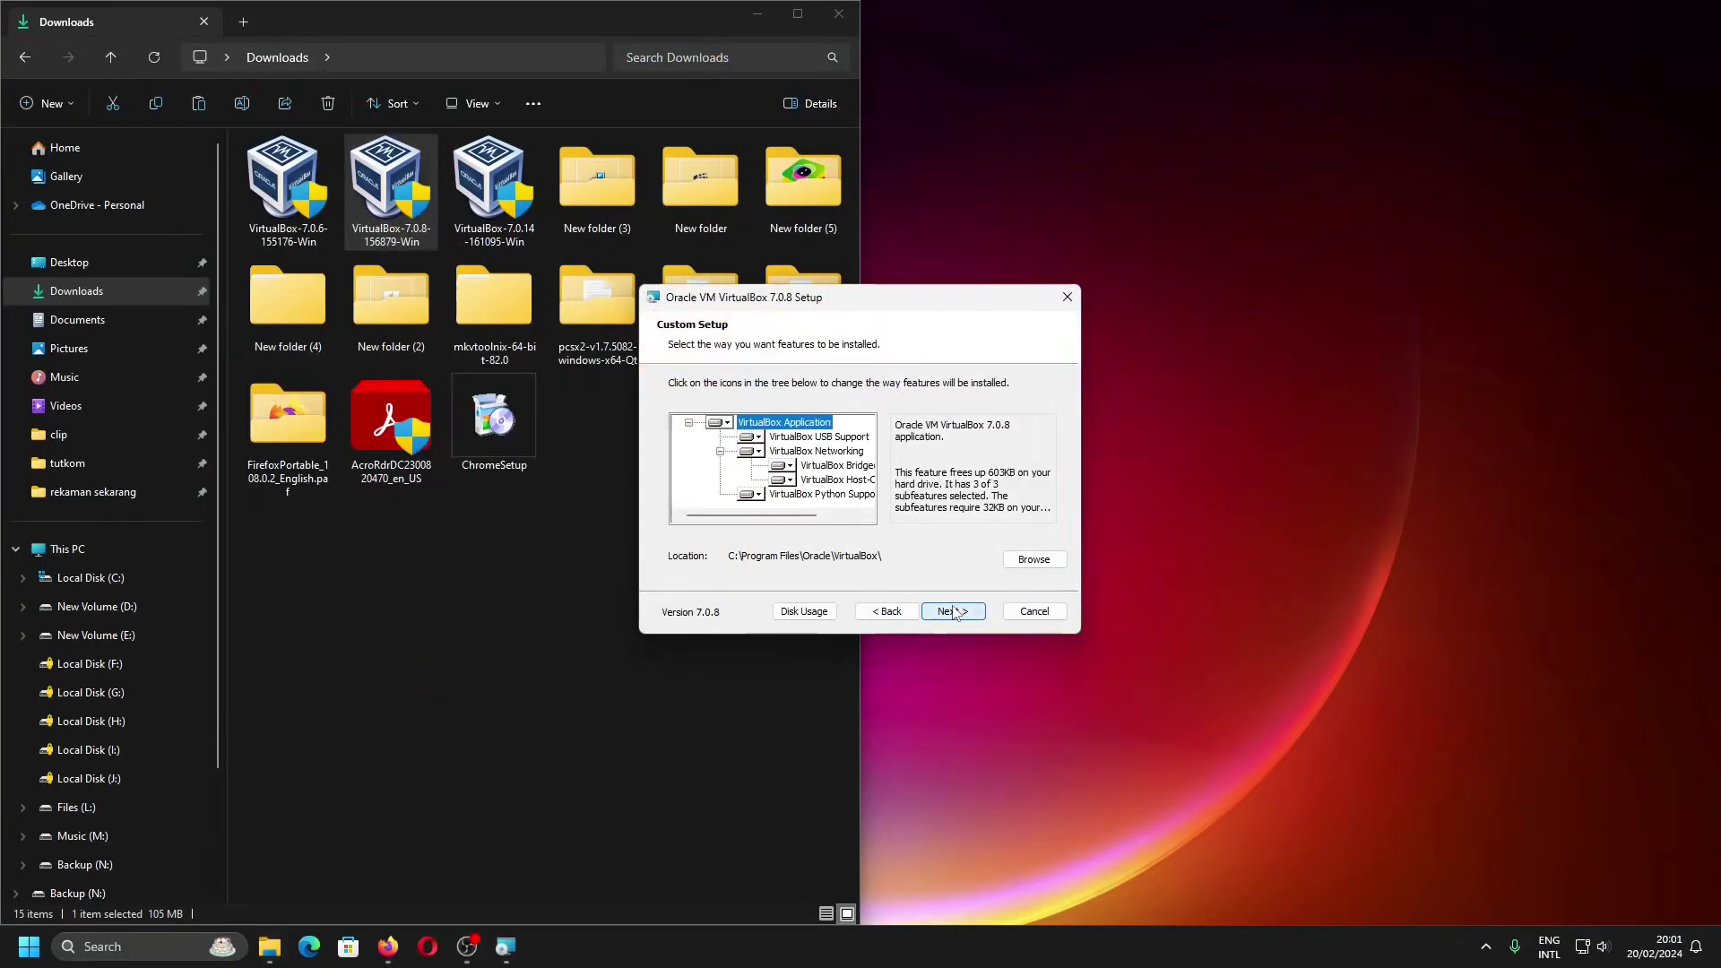
pyautogui.click(954, 612)
pyautogui.click(955, 612)
pyautogui.click(955, 612)
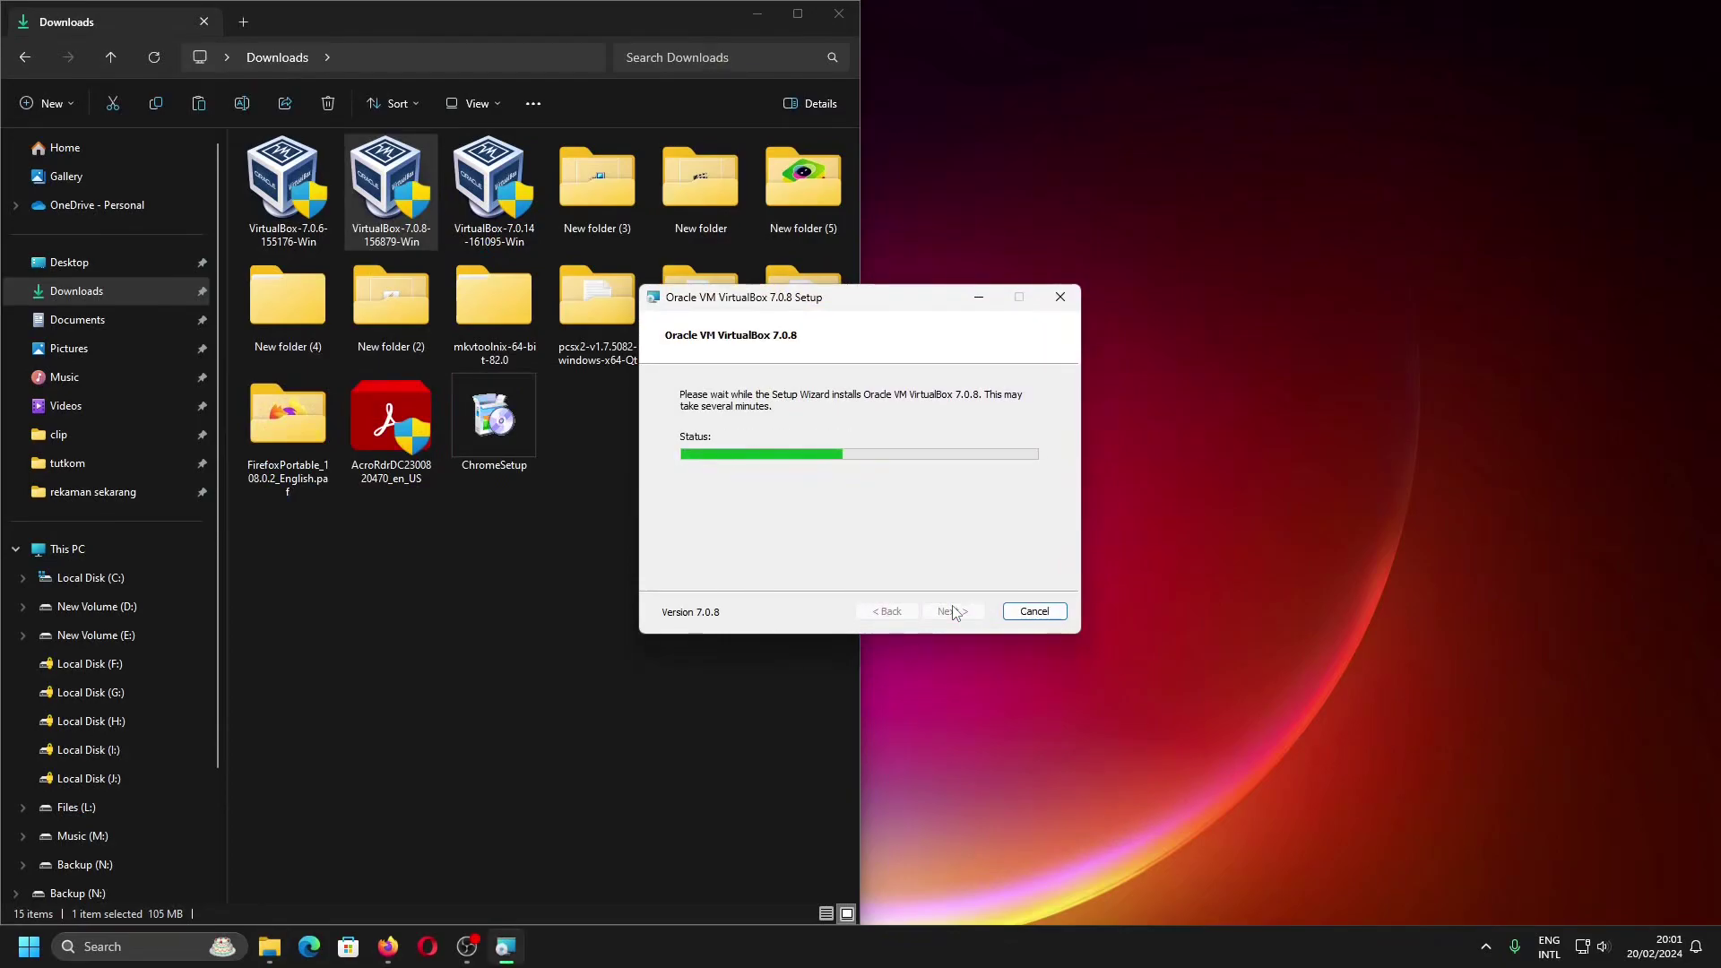
pyautogui.click(953, 609)
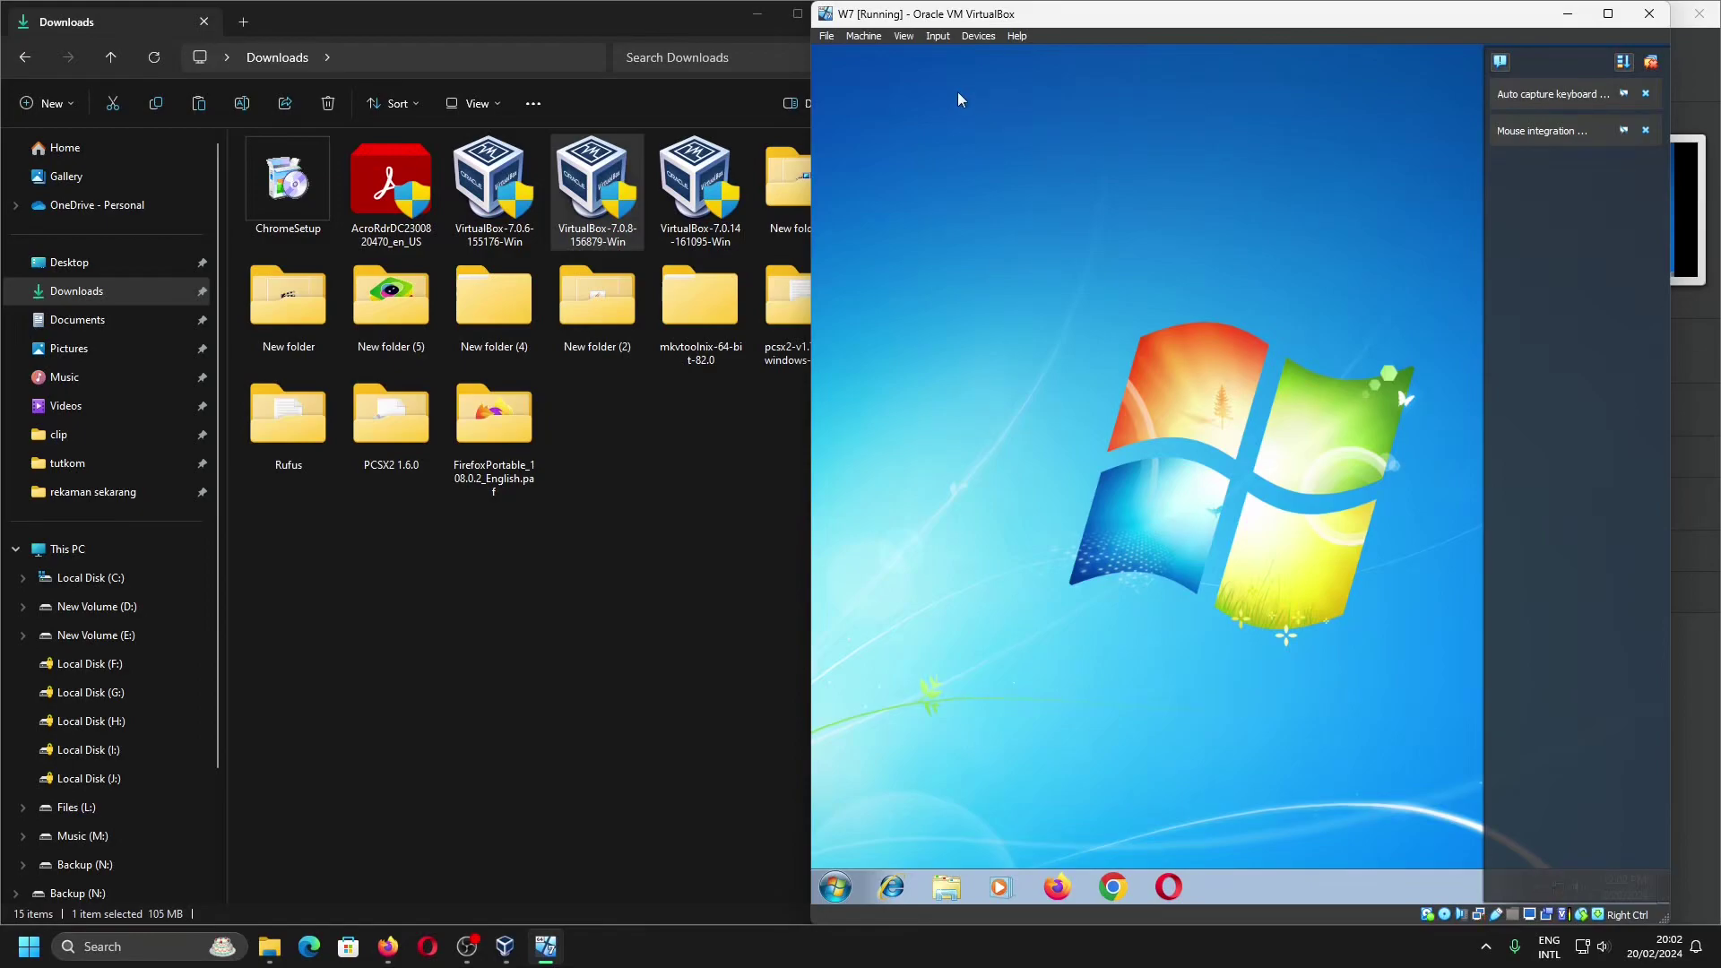
pyautogui.click(1651, 63)
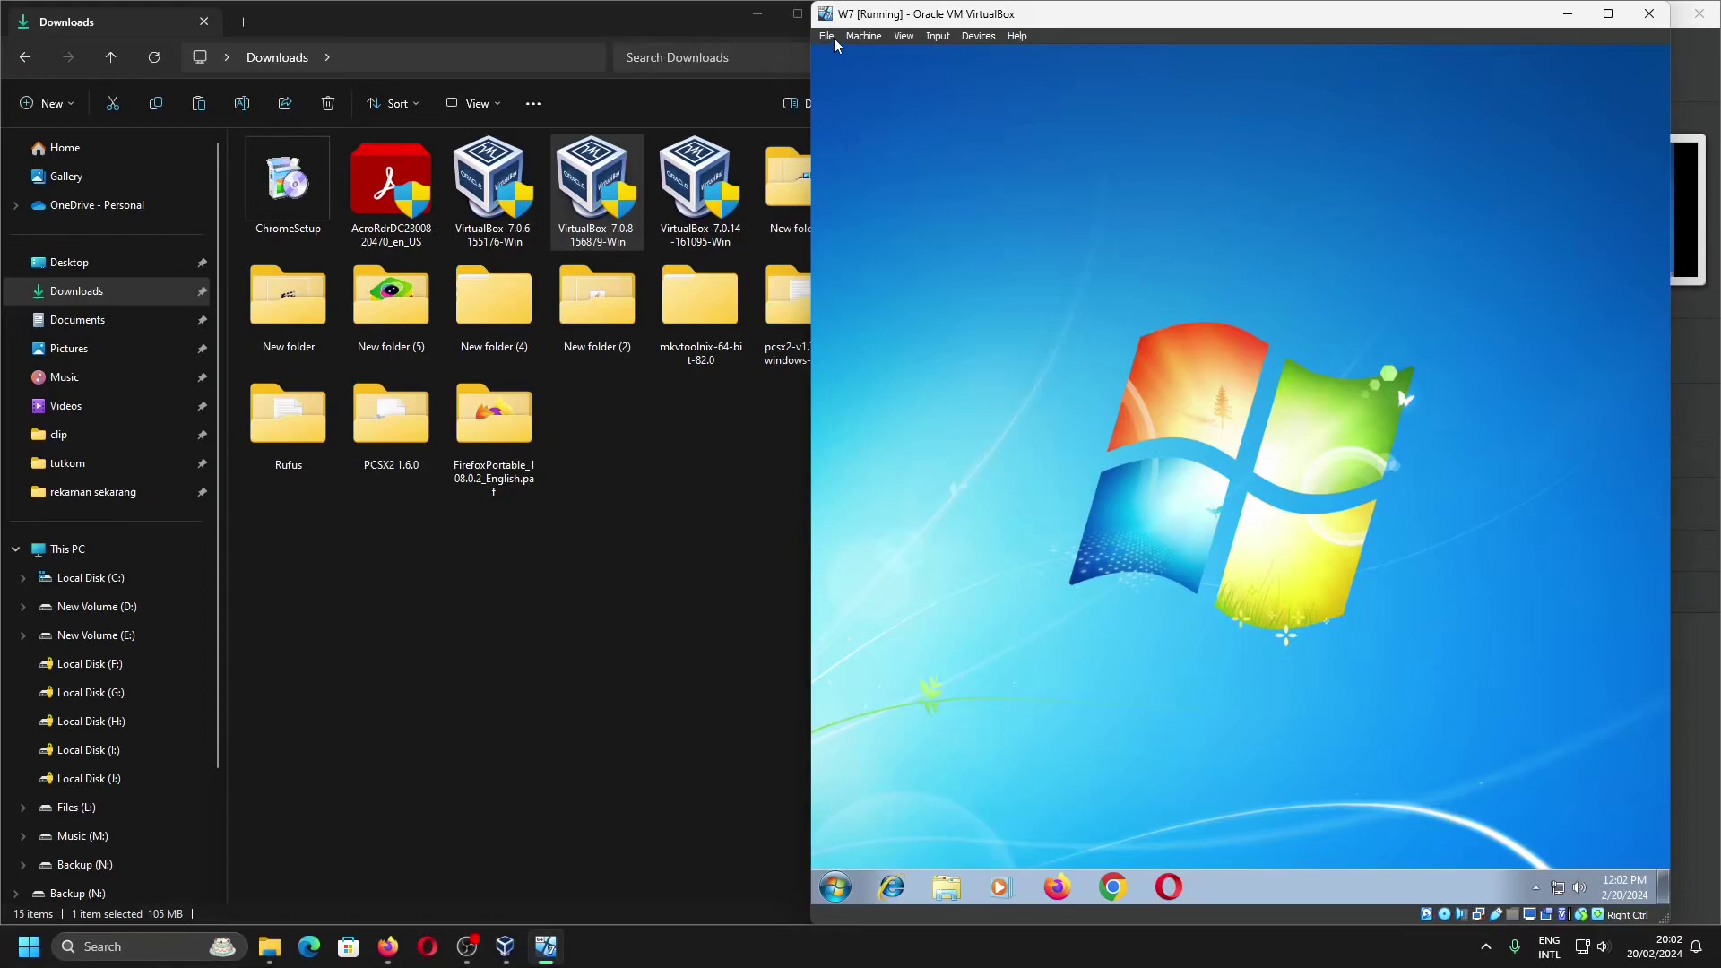
pyautogui.click(968, 886)
pyautogui.click(885, 386)
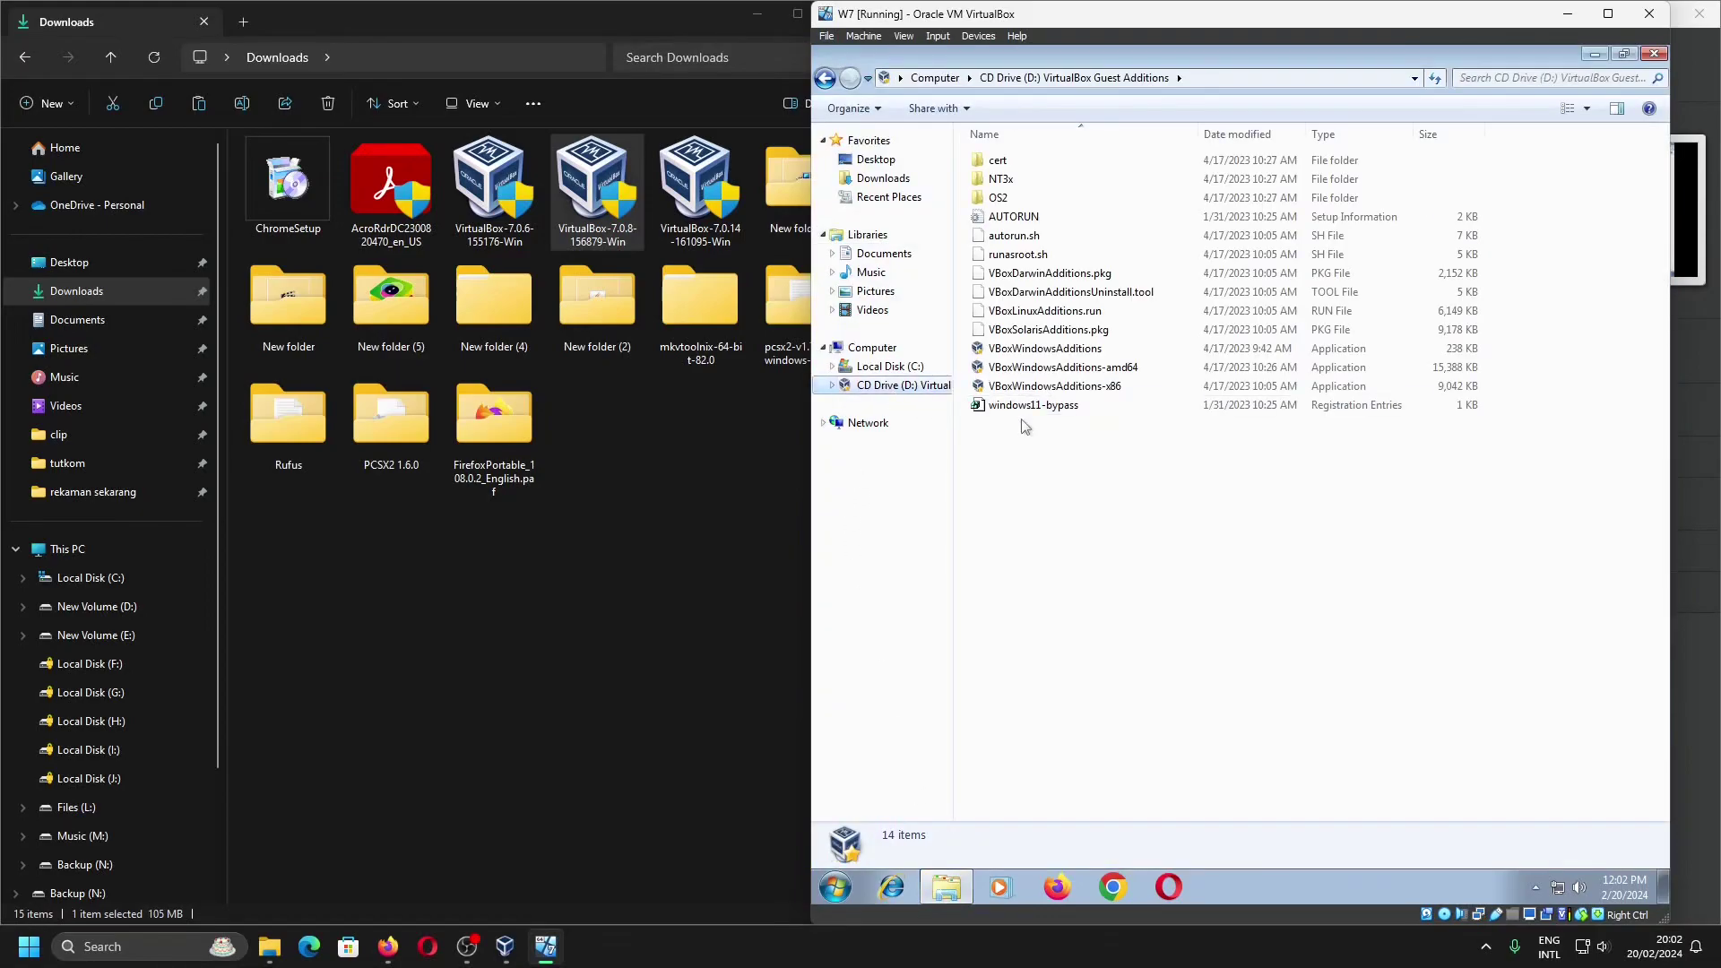
pyautogui.click(883, 178)
pyautogui.moveTo(413, 206); pyautogui.dragTo(1149, 463)
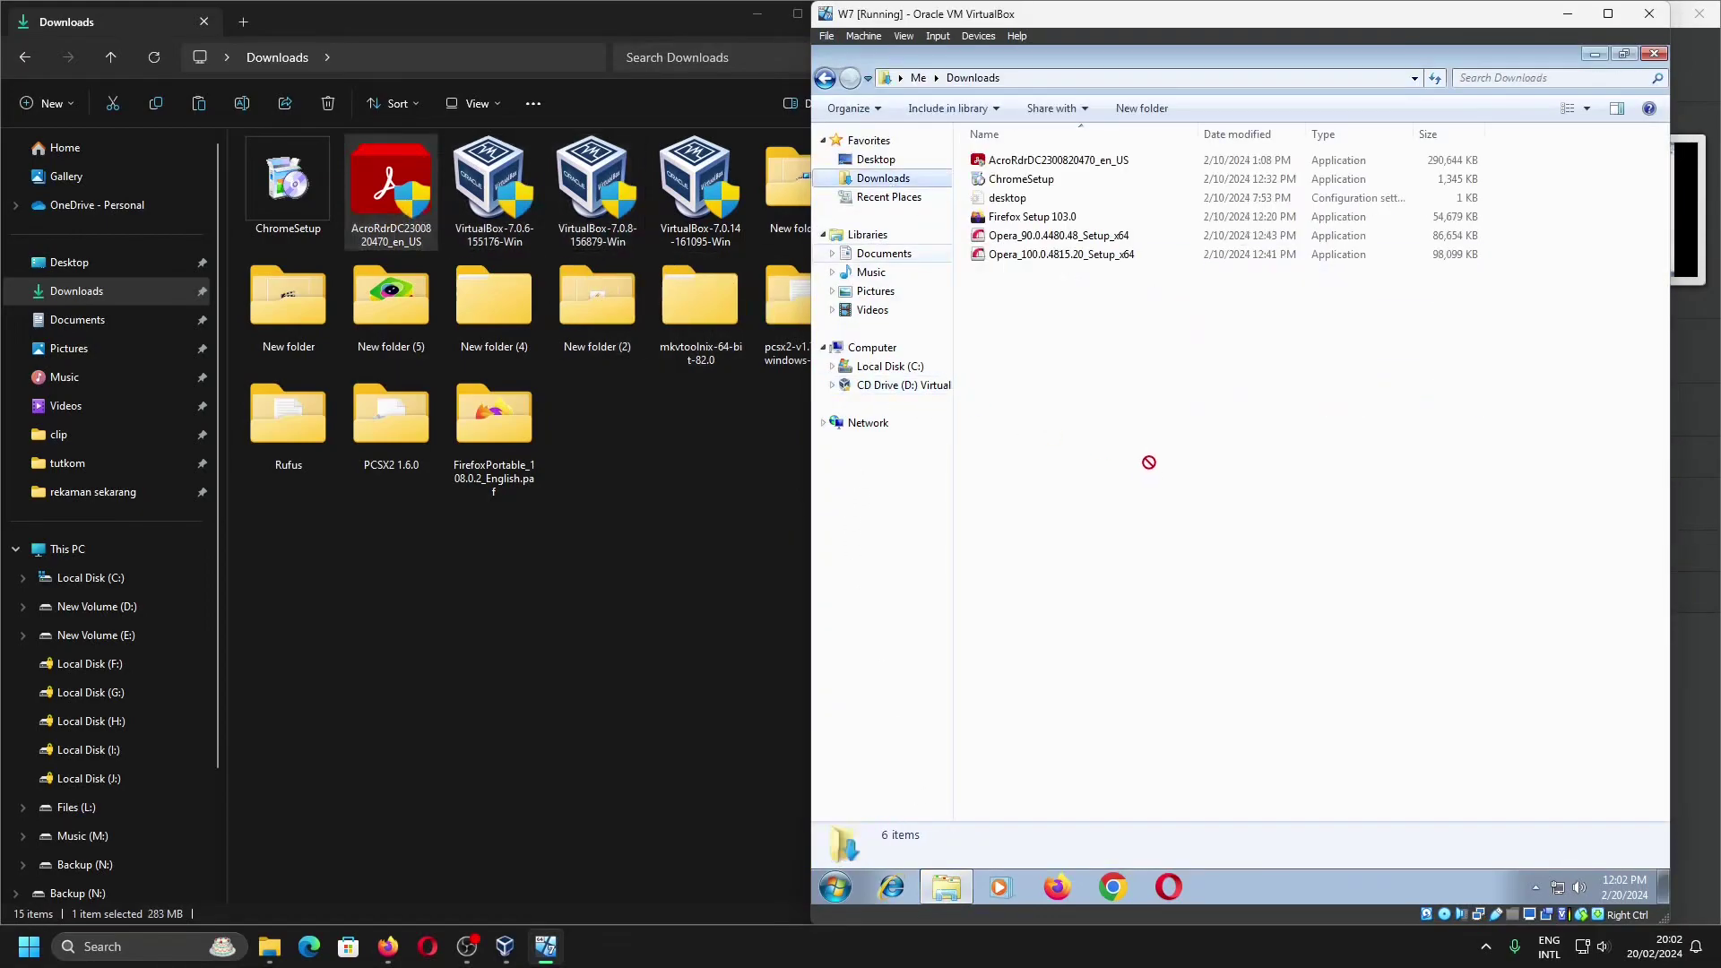
# Check the machine's drag and drop mode and the contents of the guest's VirtualBox Guest Additions disc
pyautogui.click(978, 35)
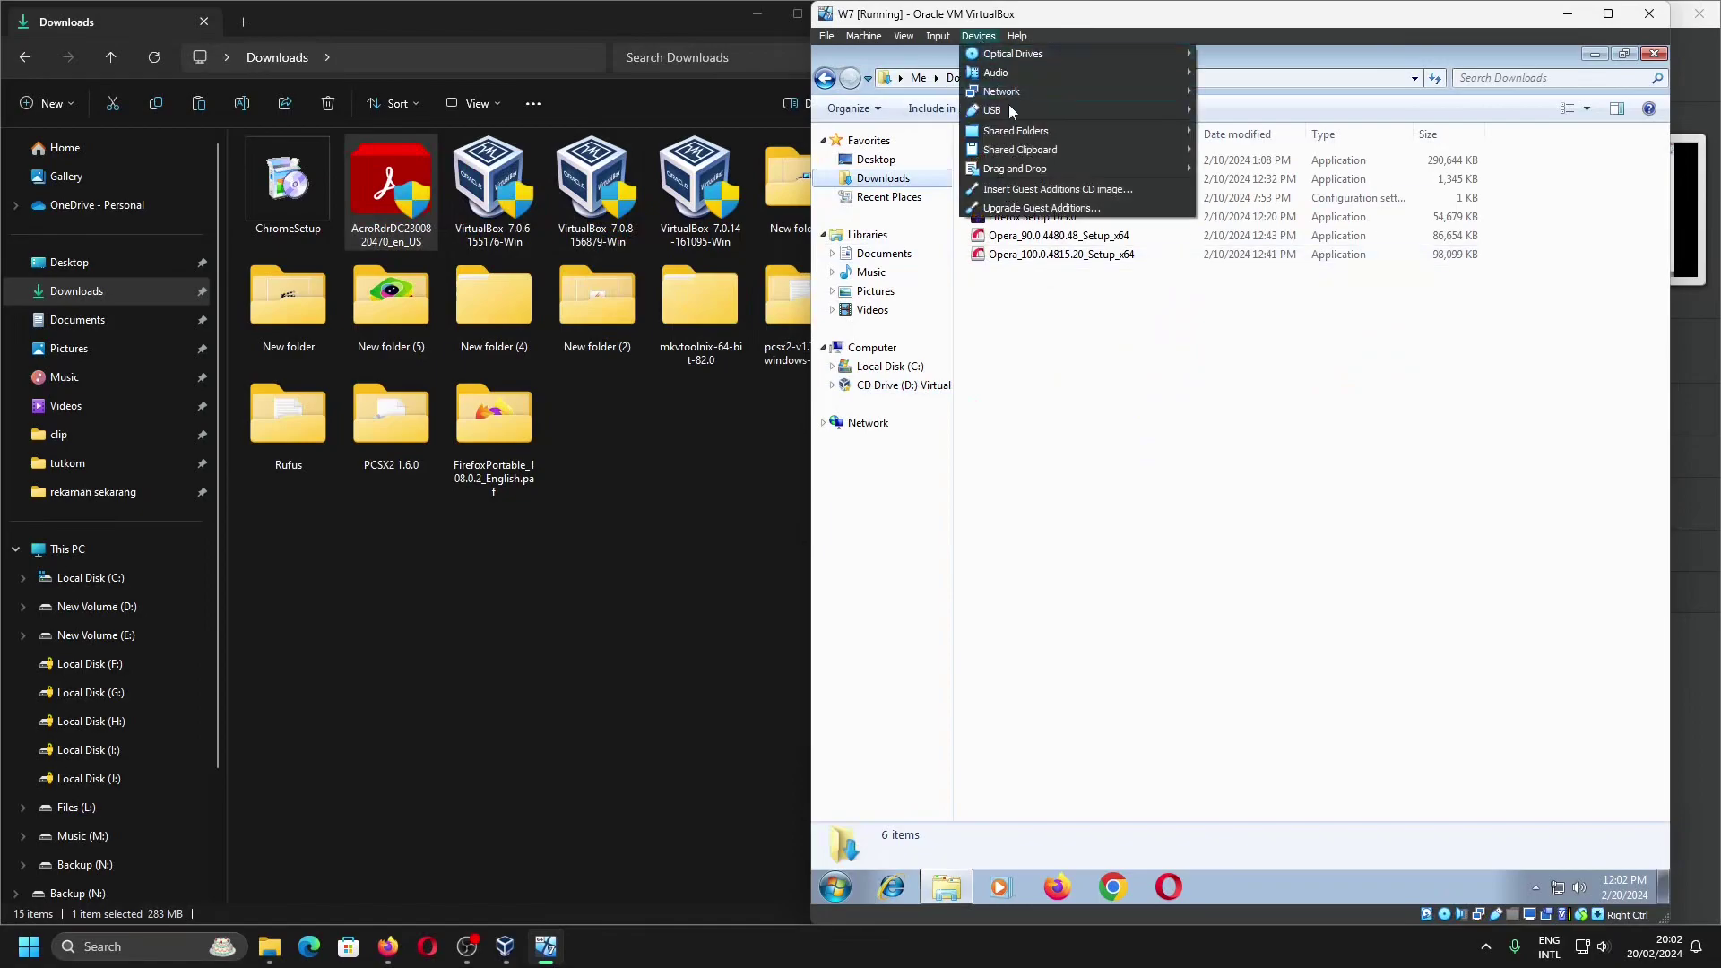
pyautogui.moveTo(1057, 170)
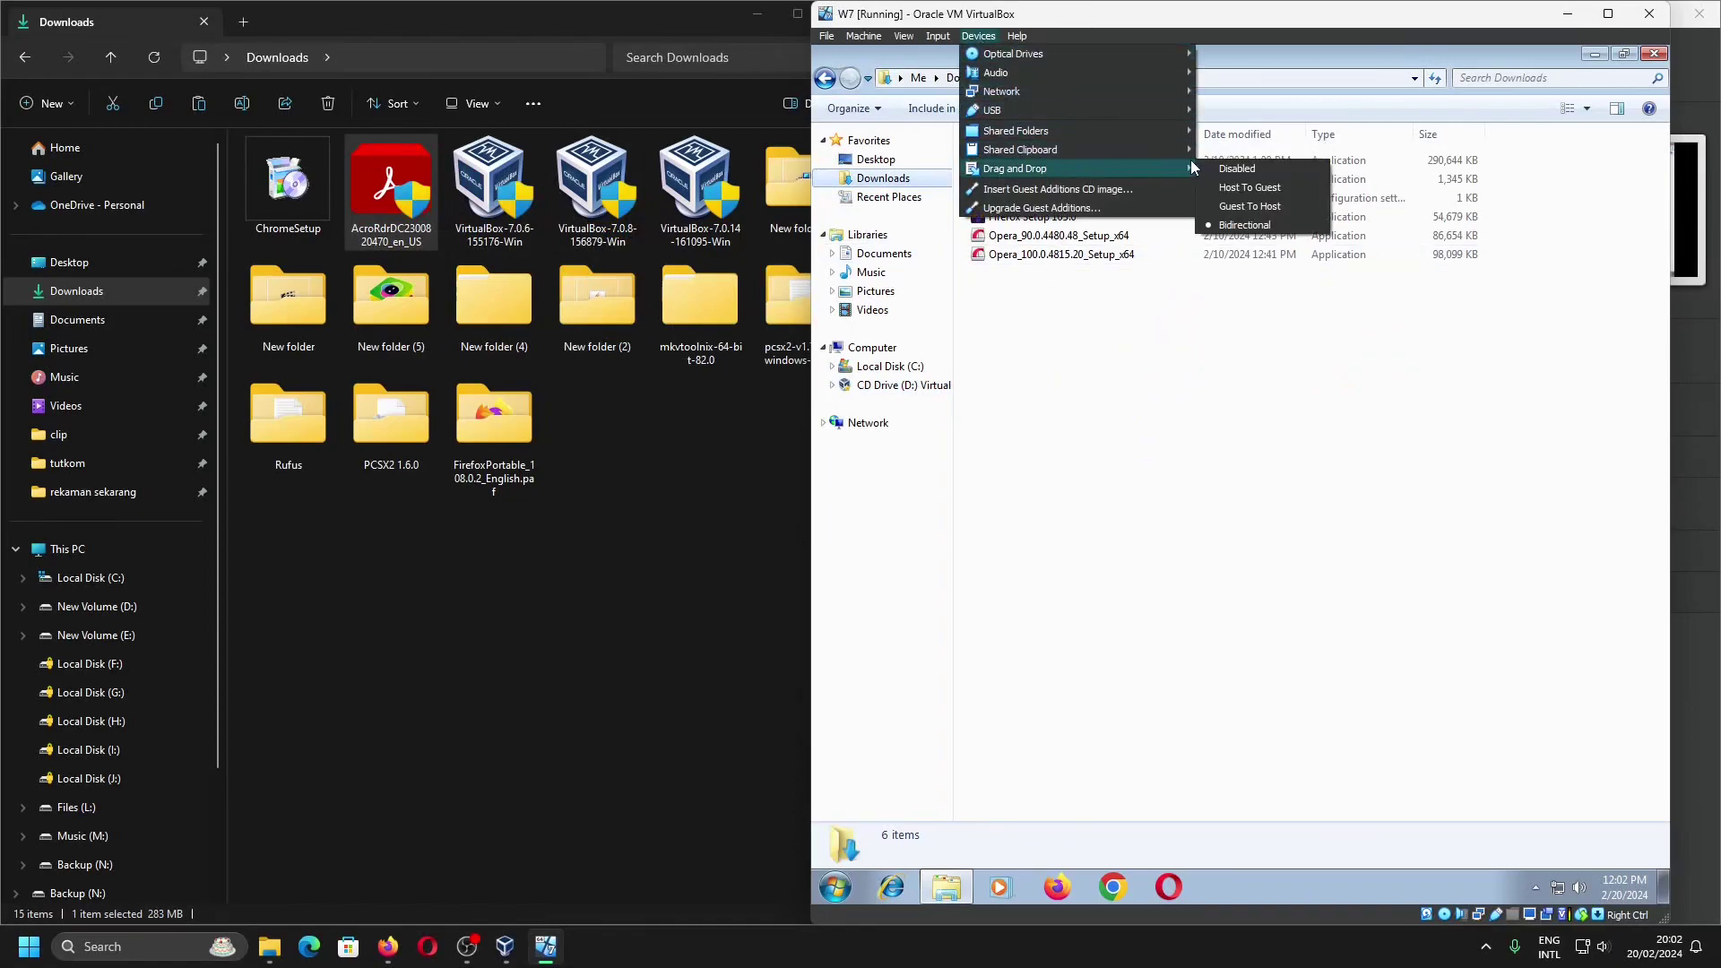
pyautogui.click(1160, 571)
pyautogui.click(927, 393)
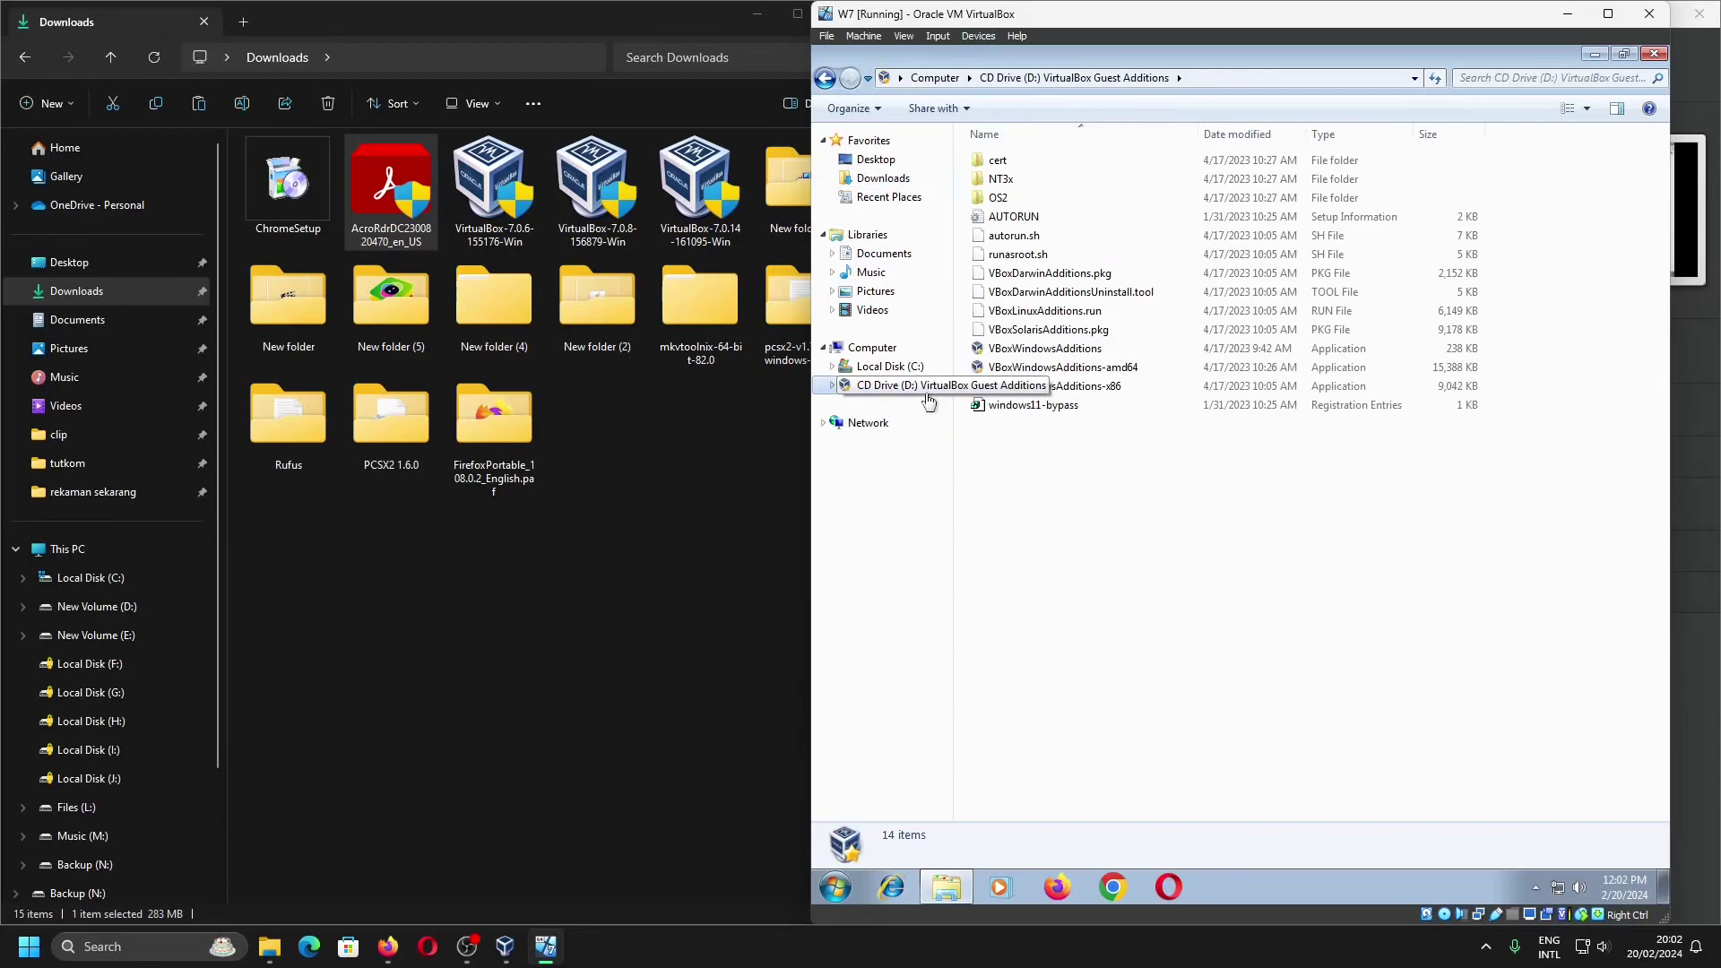
# Uninstall the existing VirtualBox Guest Additions from the Windows 7 guest through its Control Panel program list
pyautogui.click(834, 887)
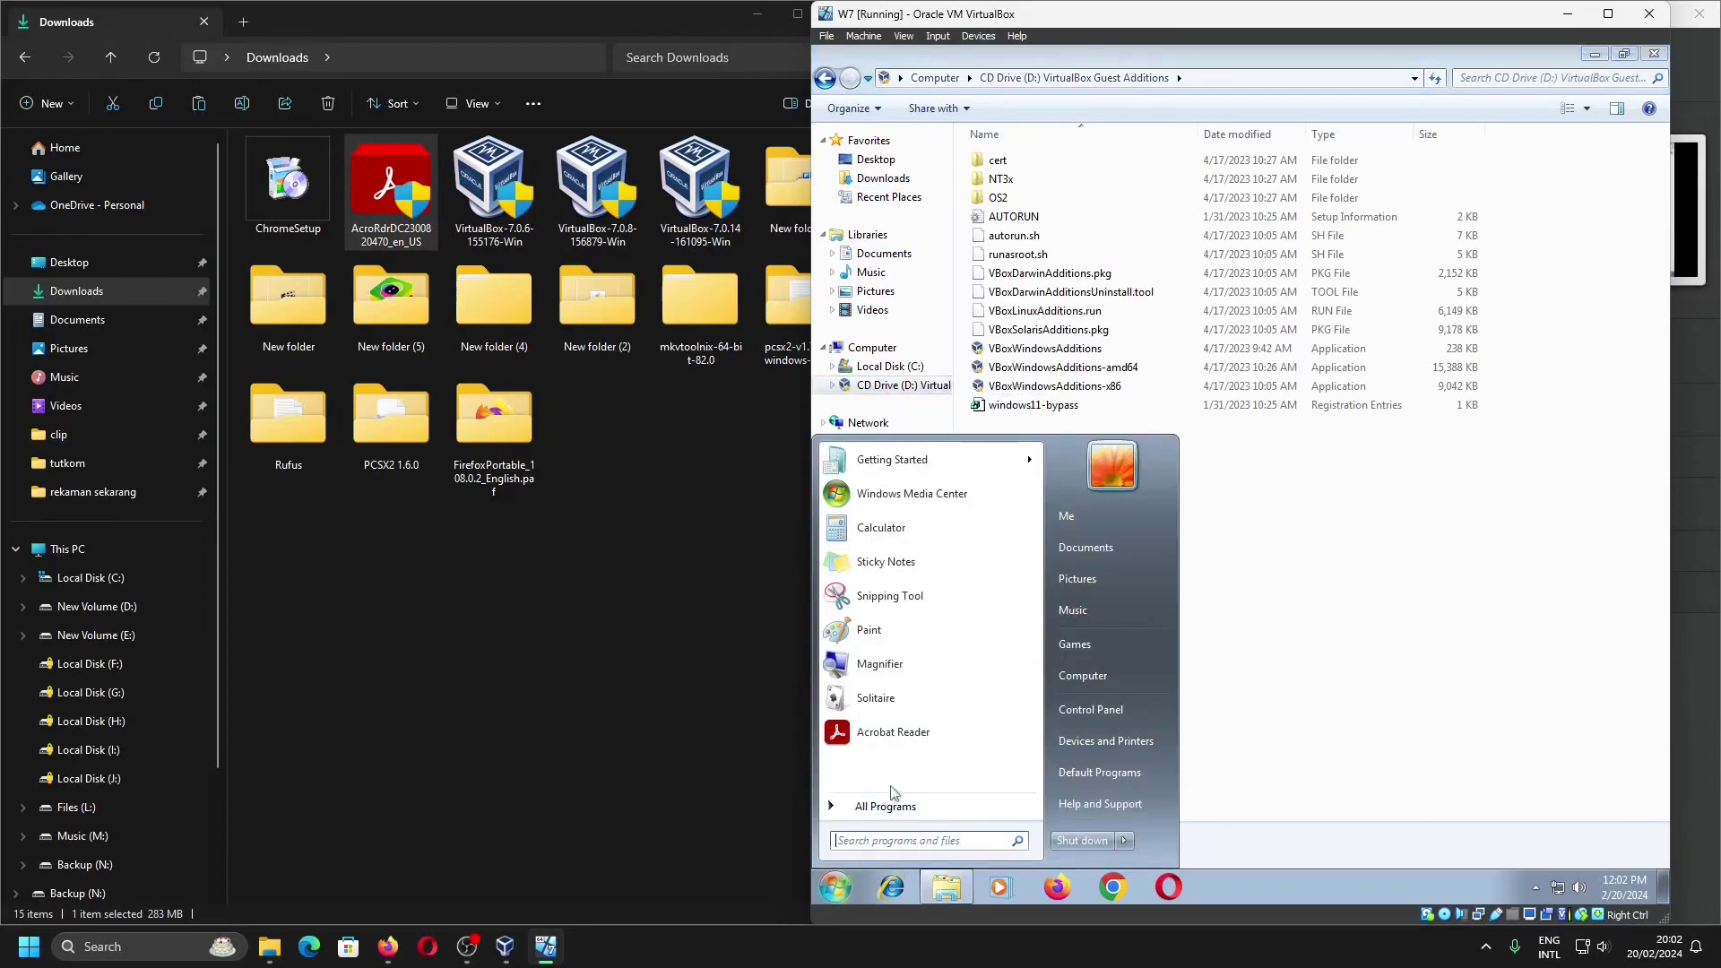
pyautogui.click(1127, 719)
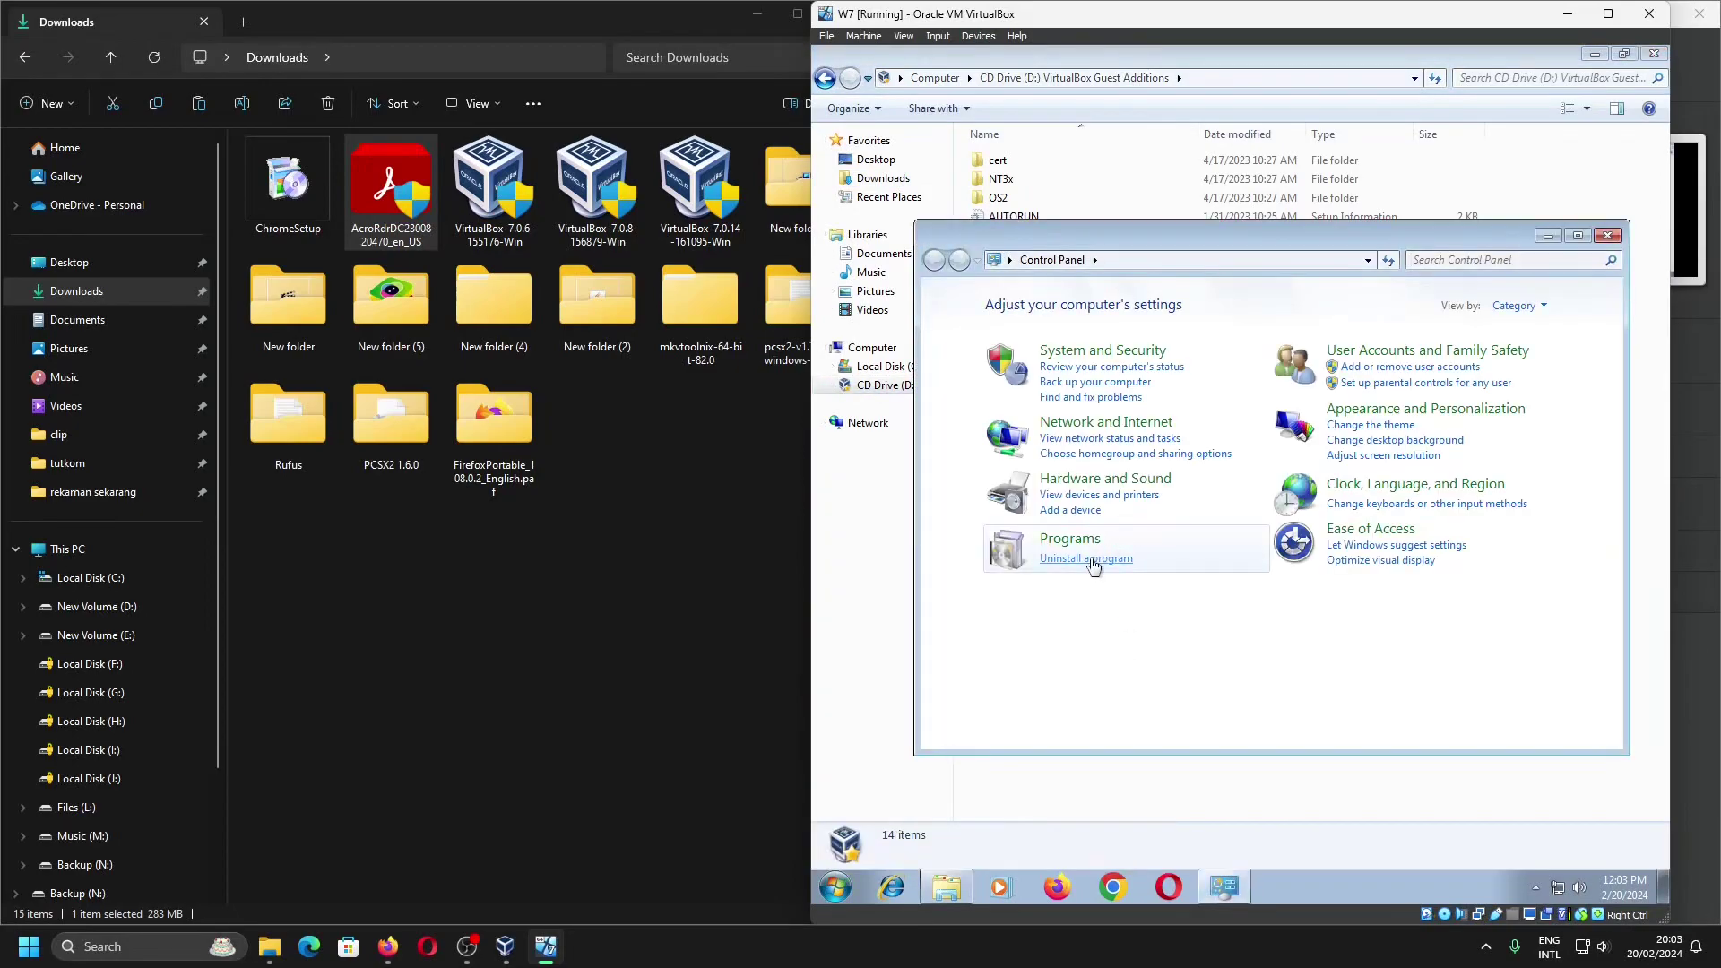
pyautogui.click(1121, 563)
pyautogui.rightClick(1188, 505)
pyautogui.click(1230, 518)
pyautogui.click(1311, 527)
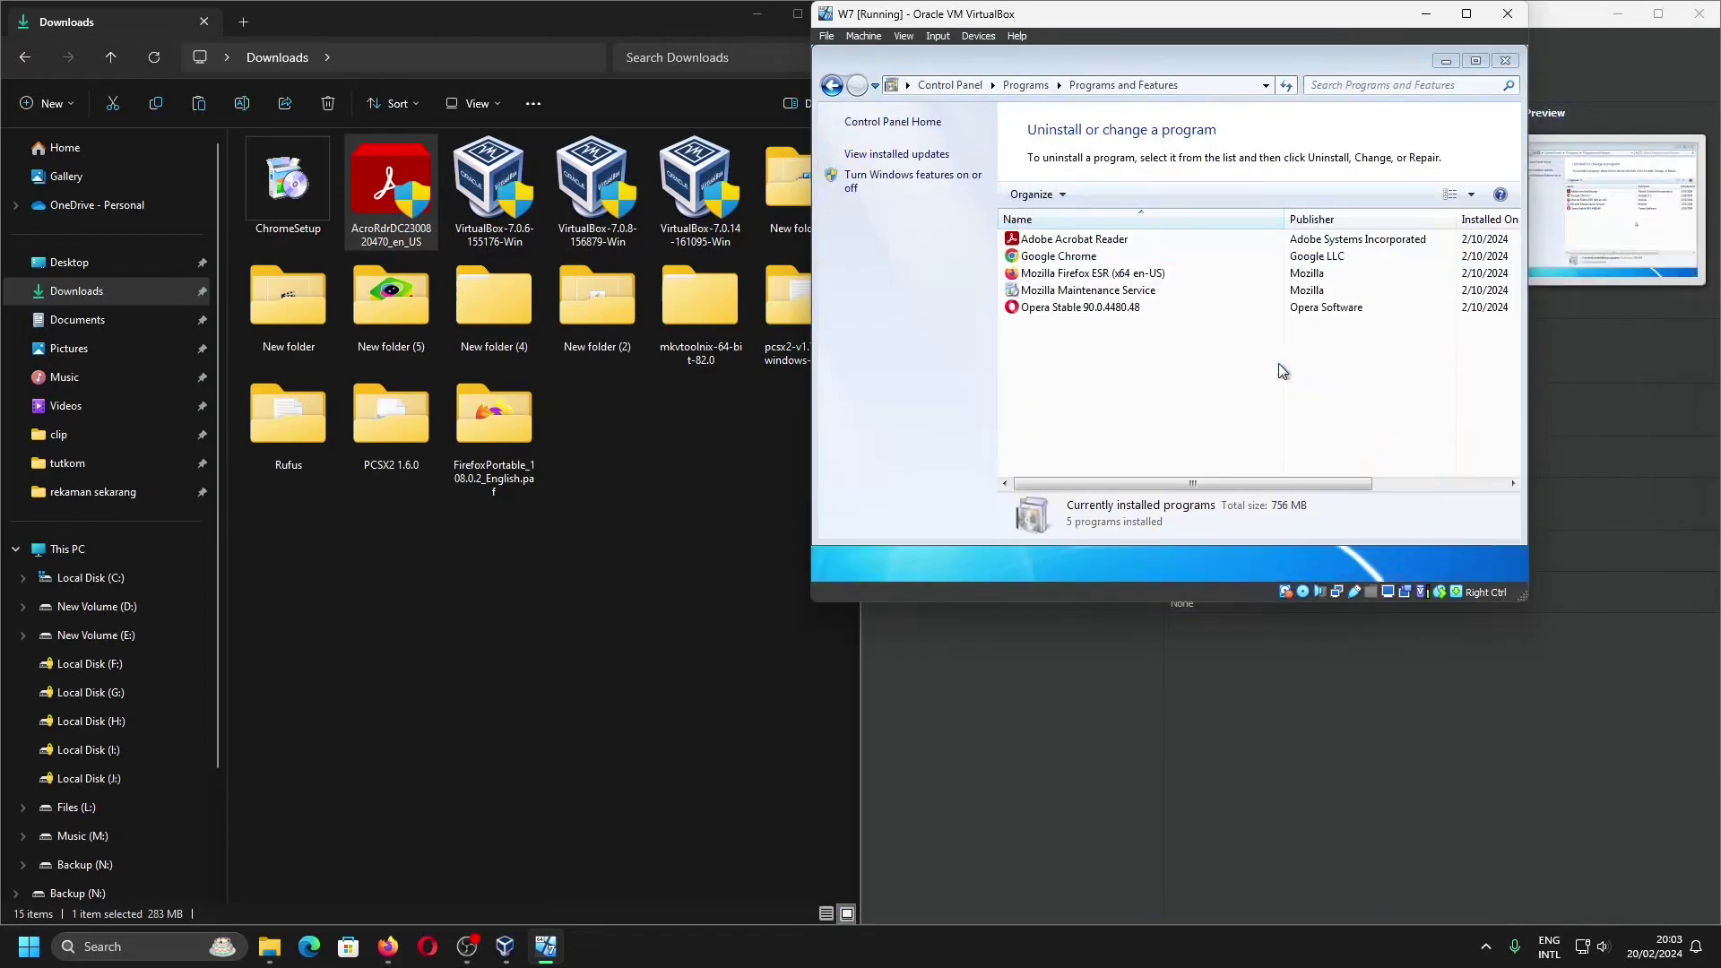
# Try to install Guest Additions 7.0.8 in the guest by running VBoxWindowsAdditions-amd64 from the Guest Additions disc
pyautogui.click(833, 799)
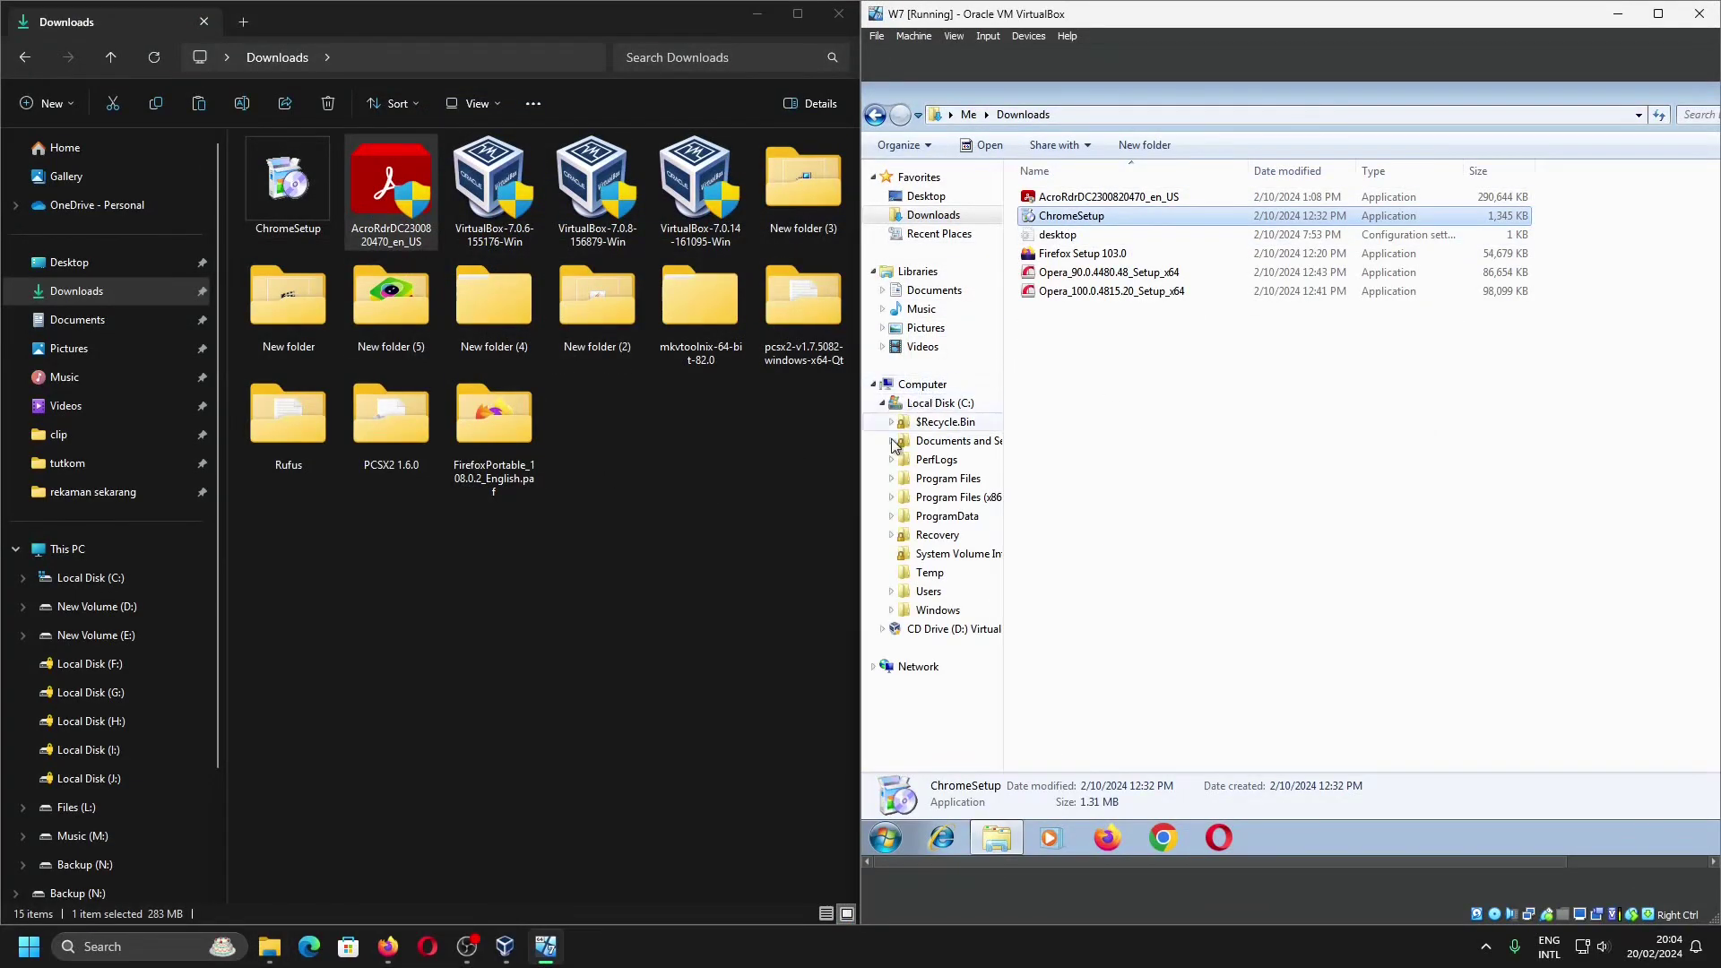
pyautogui.click(923, 631)
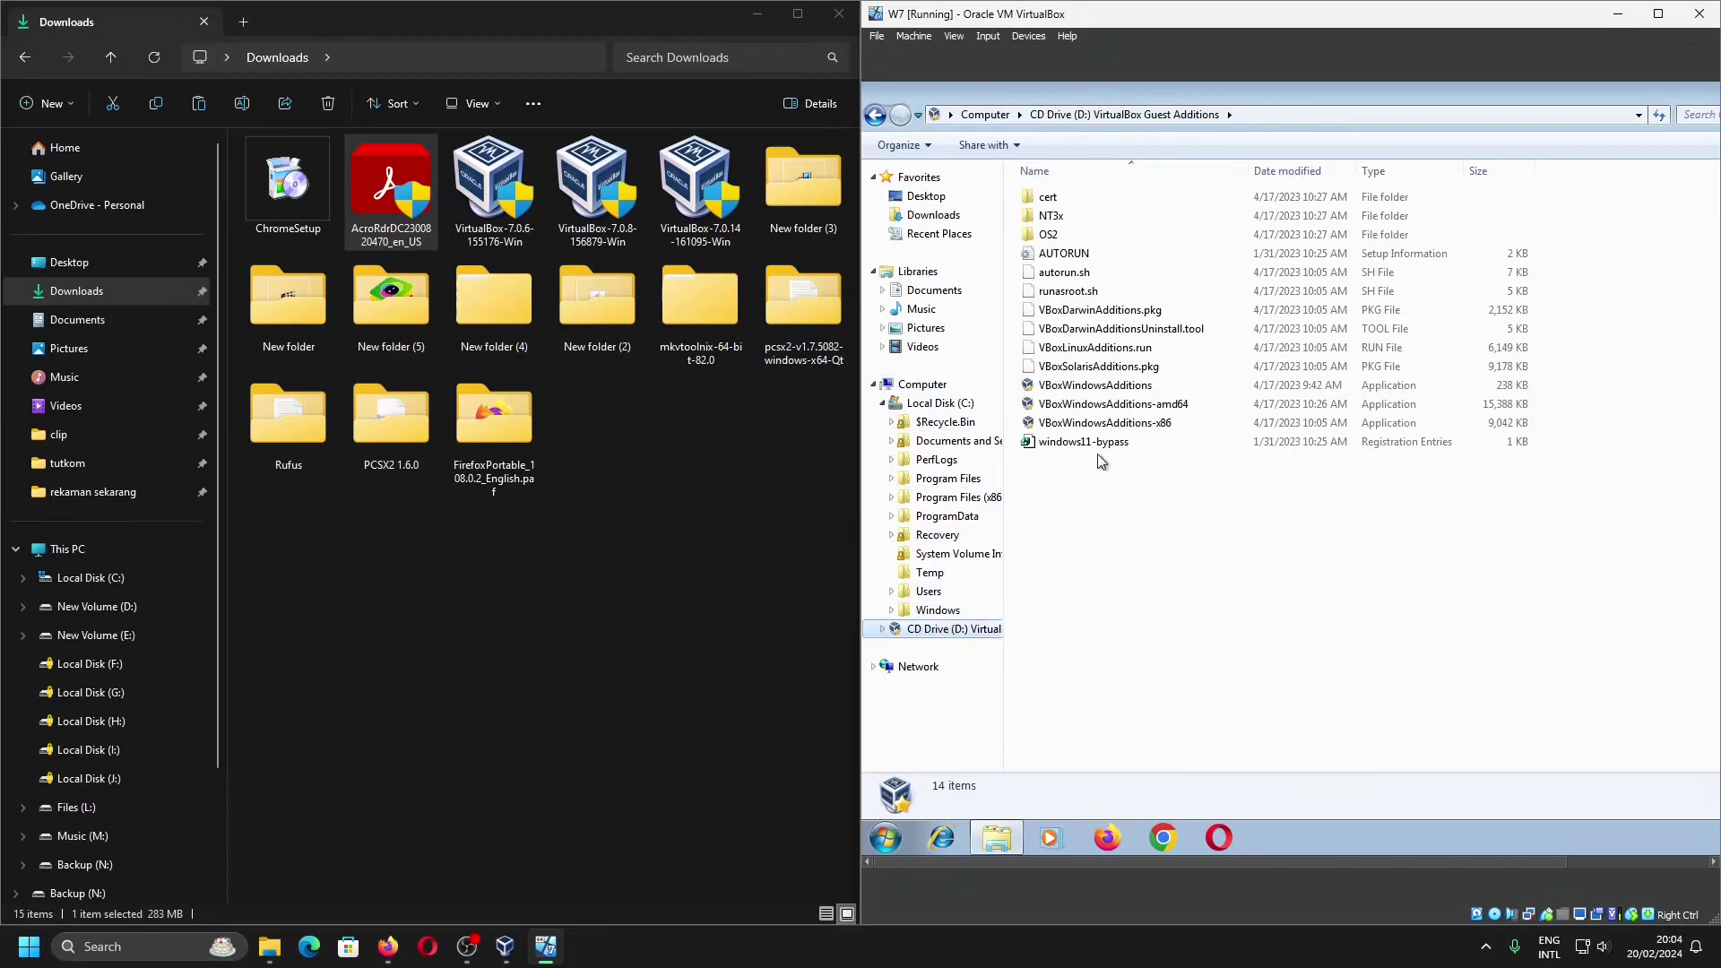
pyautogui.doubleClick(1102, 404)
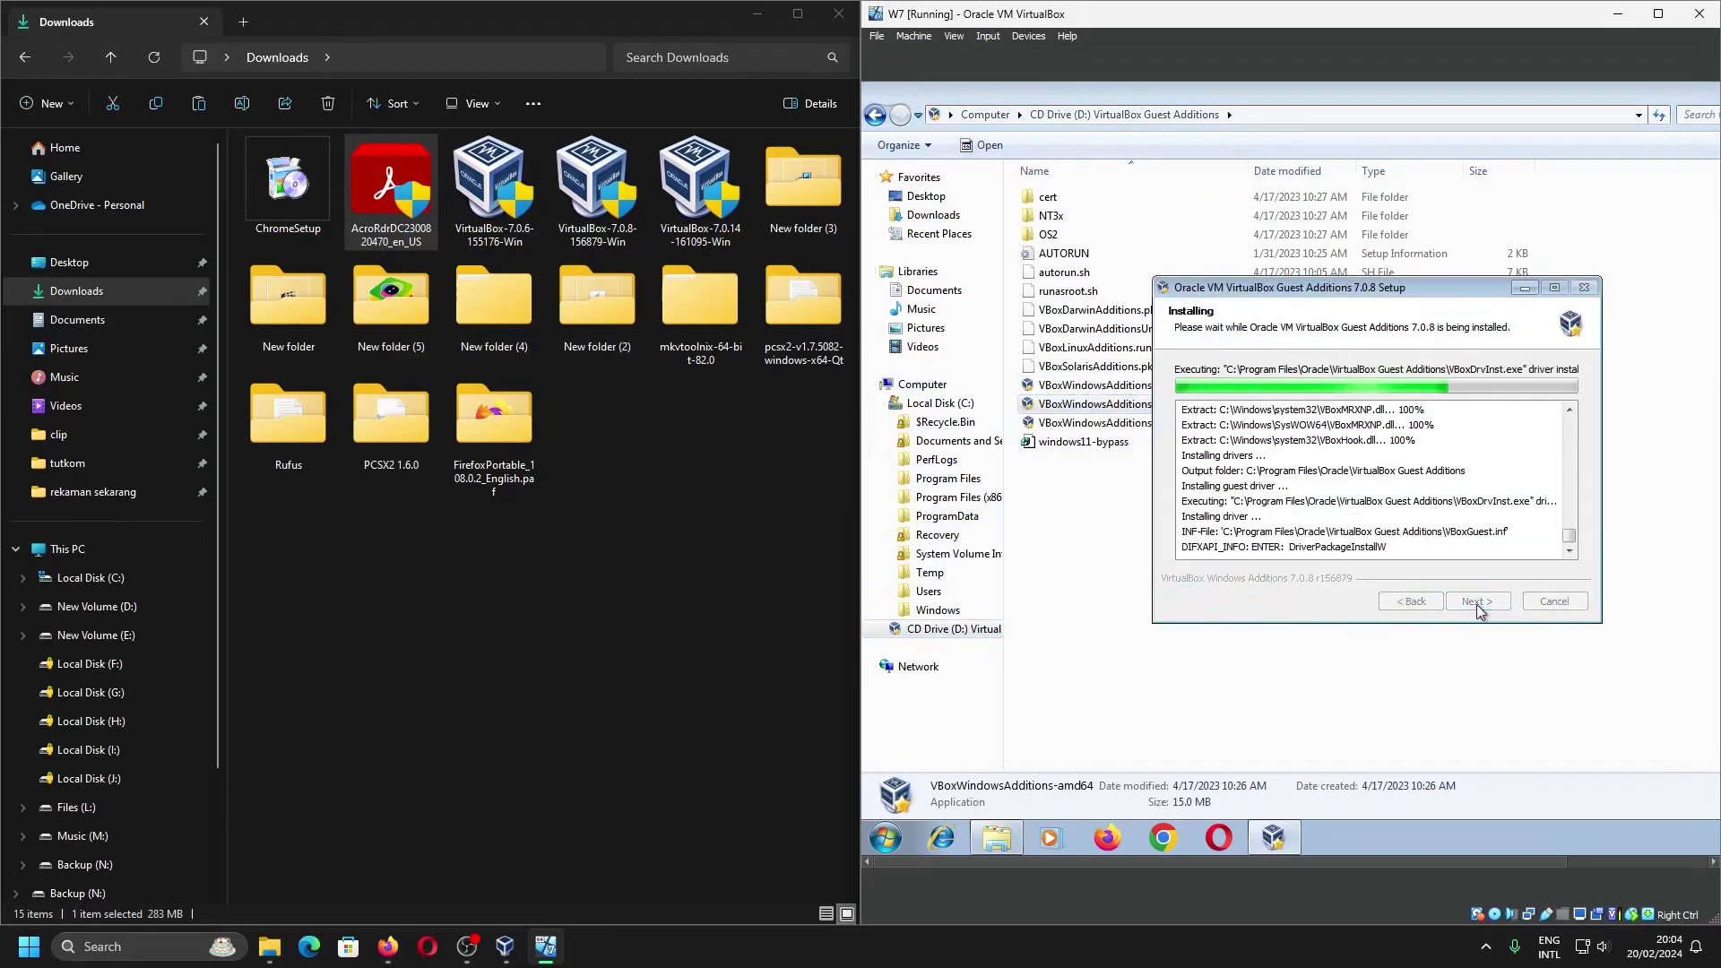
pyautogui.click(1425, 492)
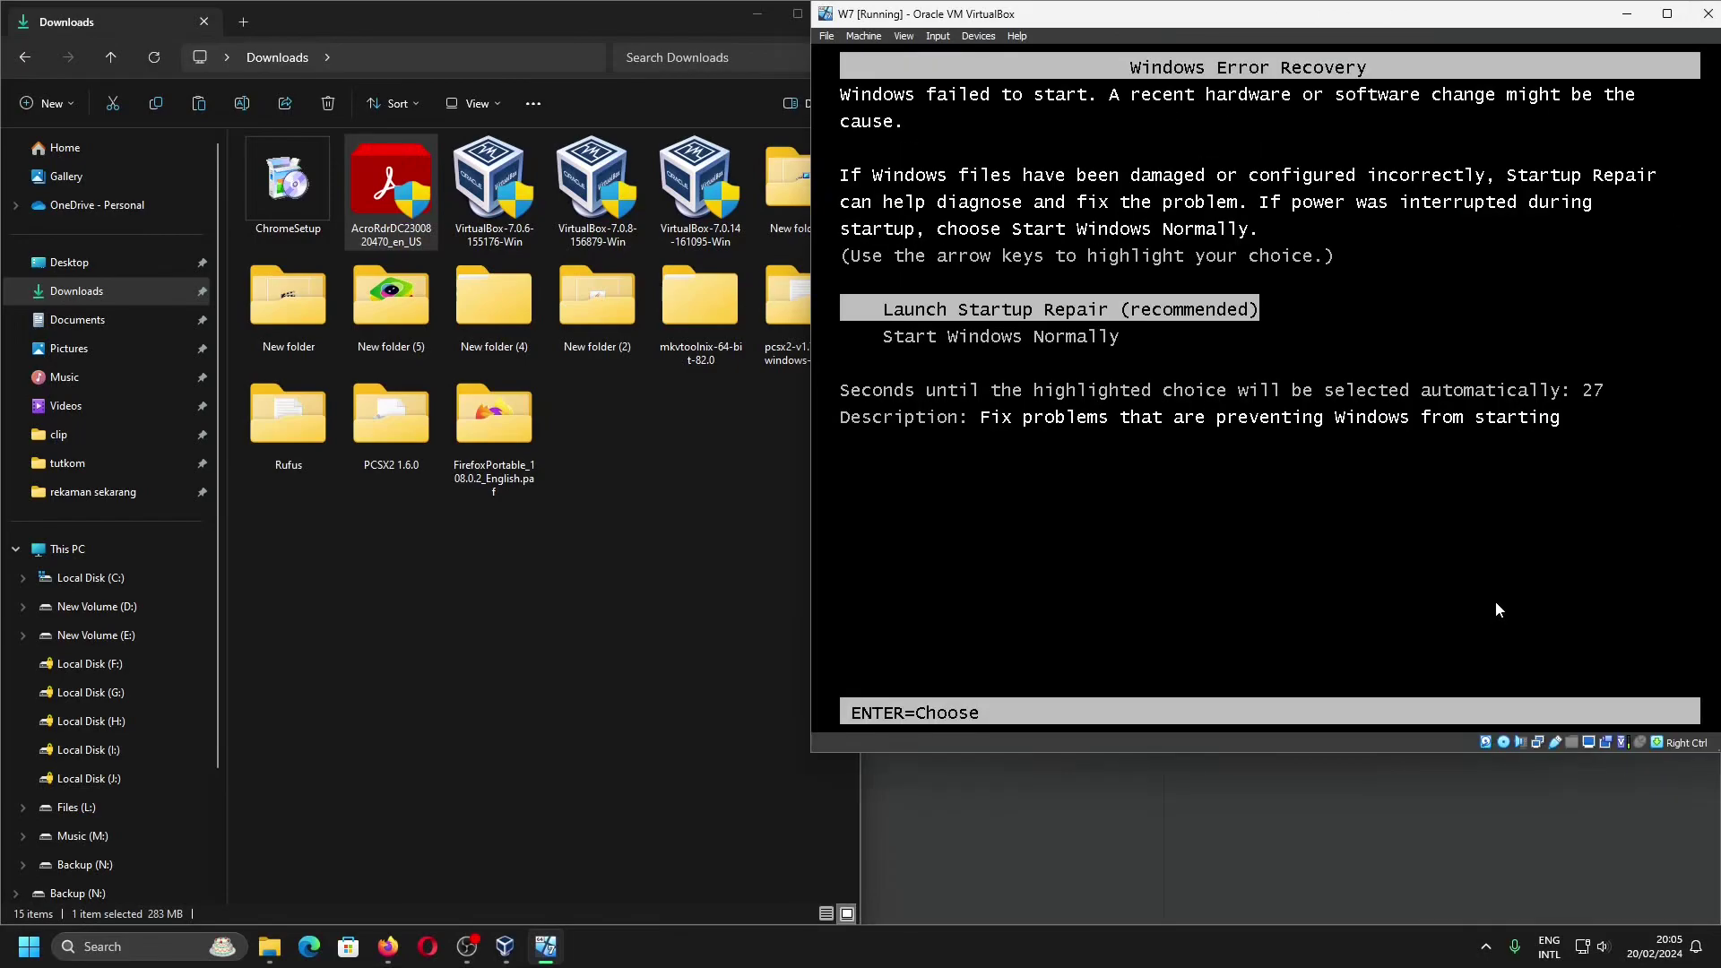
# Launch Startup Repair in the guest and restore Windows to an earlier point with System Restore
pyautogui.press('Return')
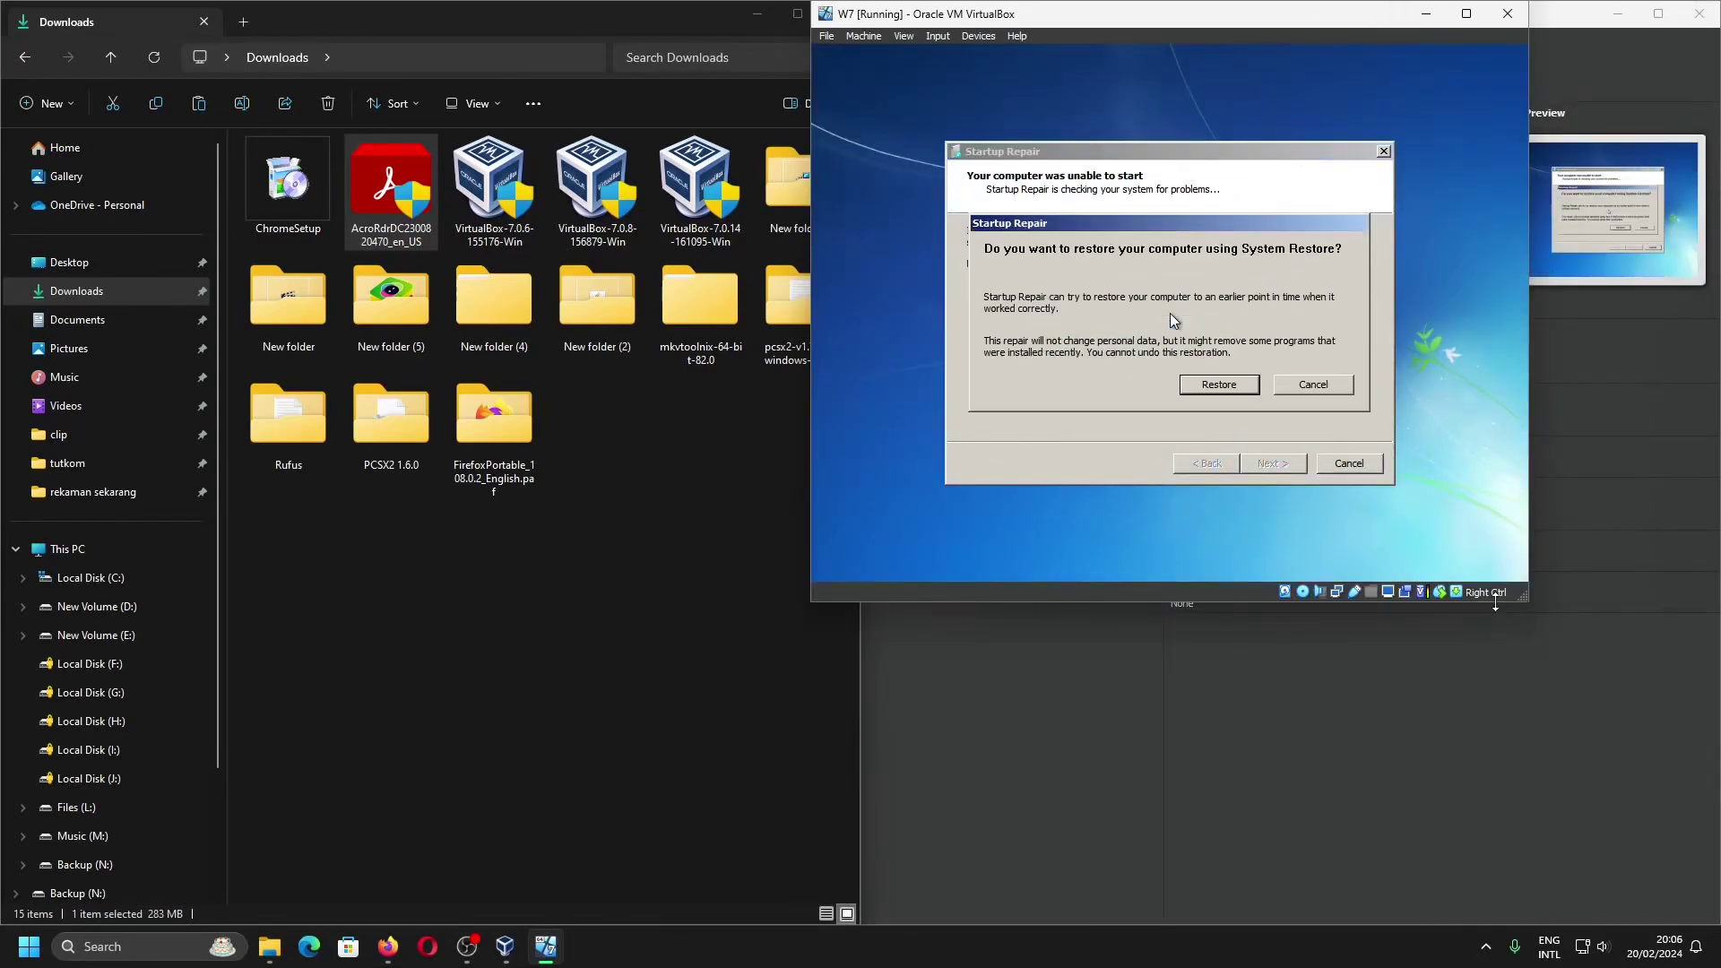
pyautogui.click(1211, 387)
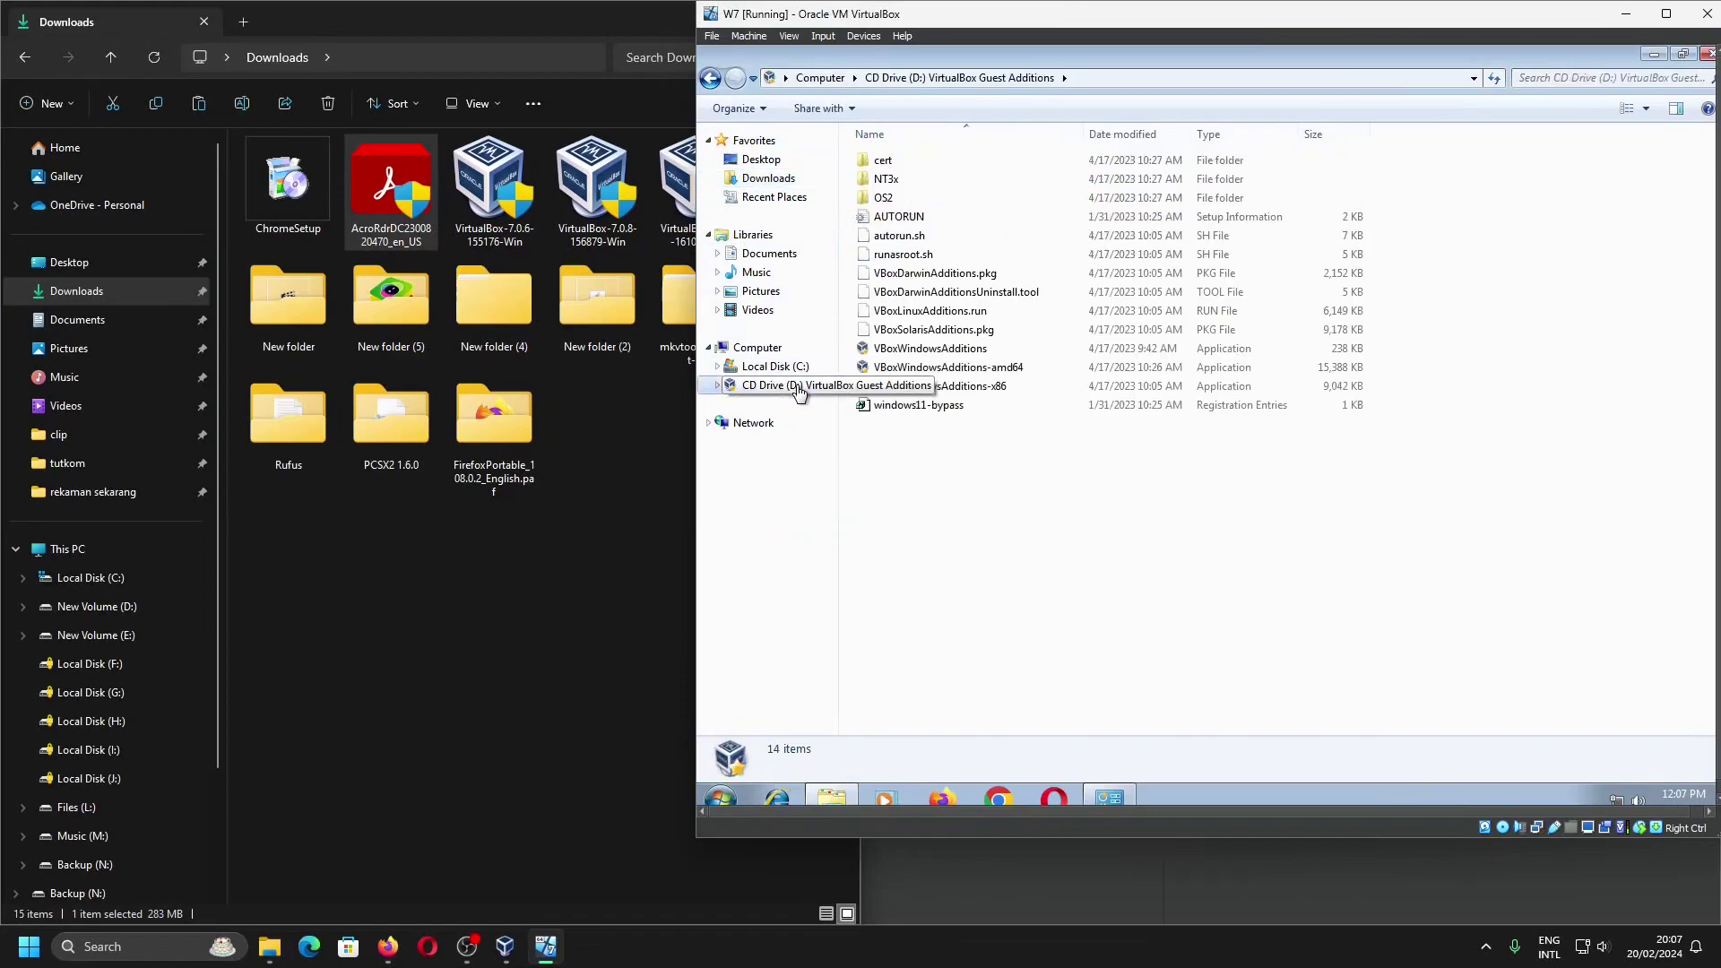
# Try to install Guest Additions 7.0.8 with VBoxWindowsAdditions from the guest's disc, and reboot the guest immediately
pyautogui.doubleClick(966, 355)
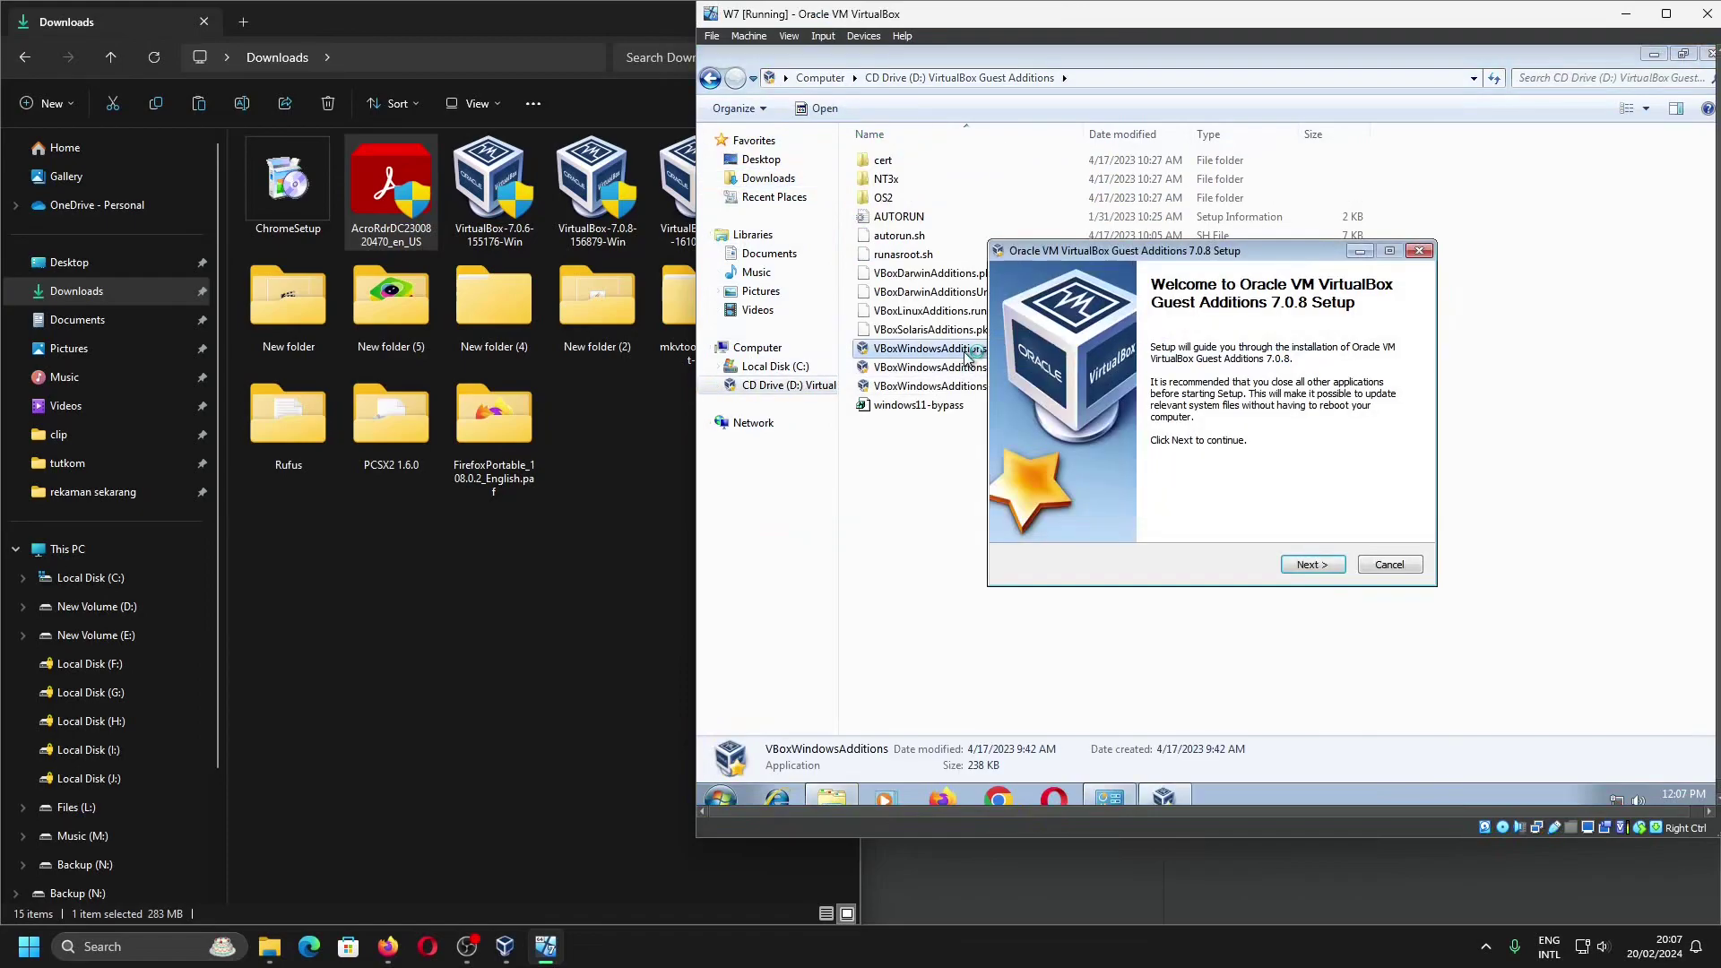
pyautogui.click(1323, 566)
pyautogui.click(1323, 566)
pyautogui.click(1323, 566)
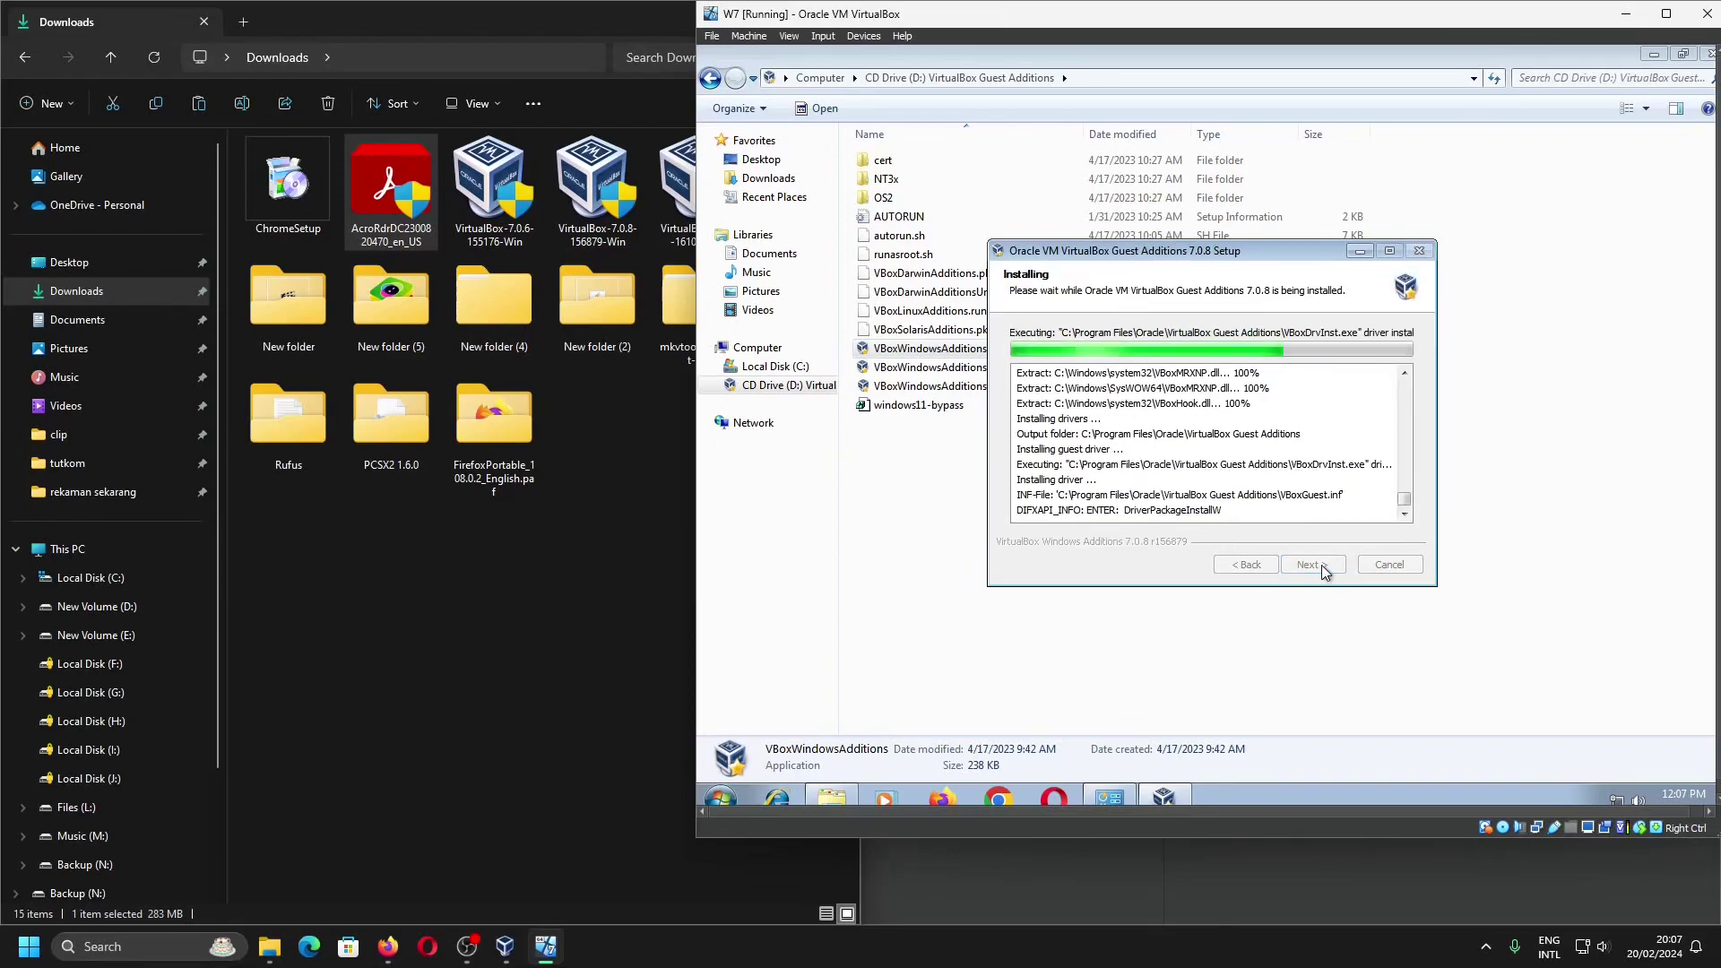
pyautogui.click(1255, 482)
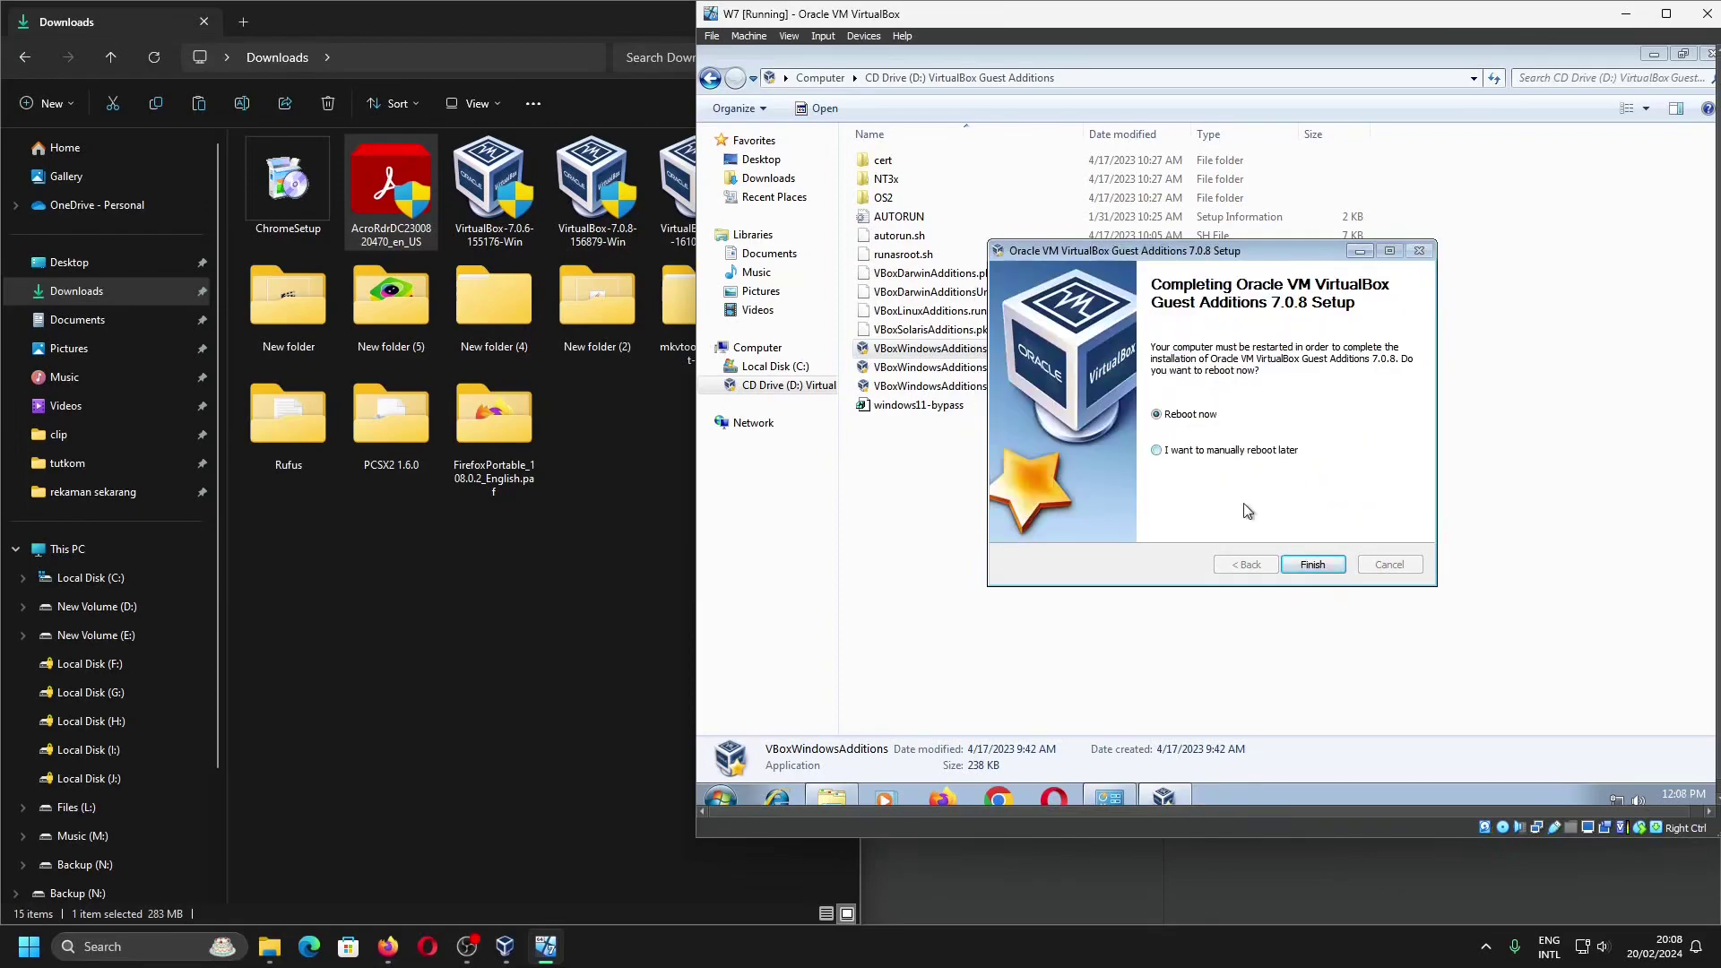
pyautogui.click(1309, 563)
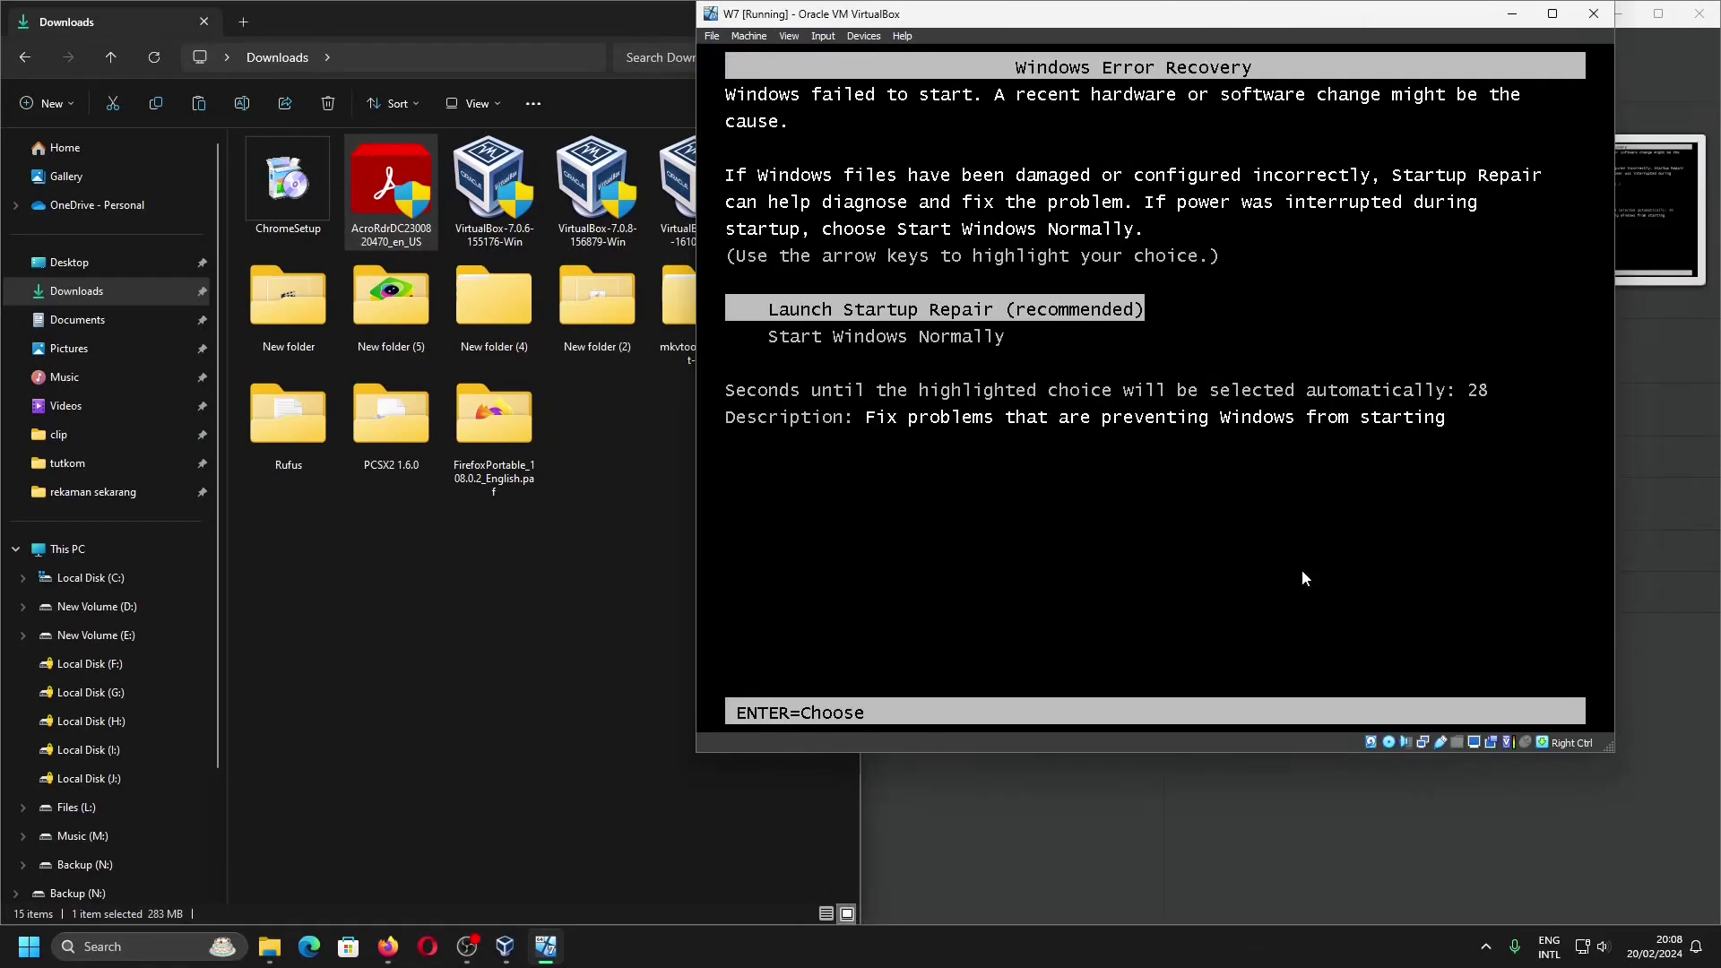
# Power off the W7 virtual machine from its Windows Error Recovery screen
pyautogui.click(1594, 14)
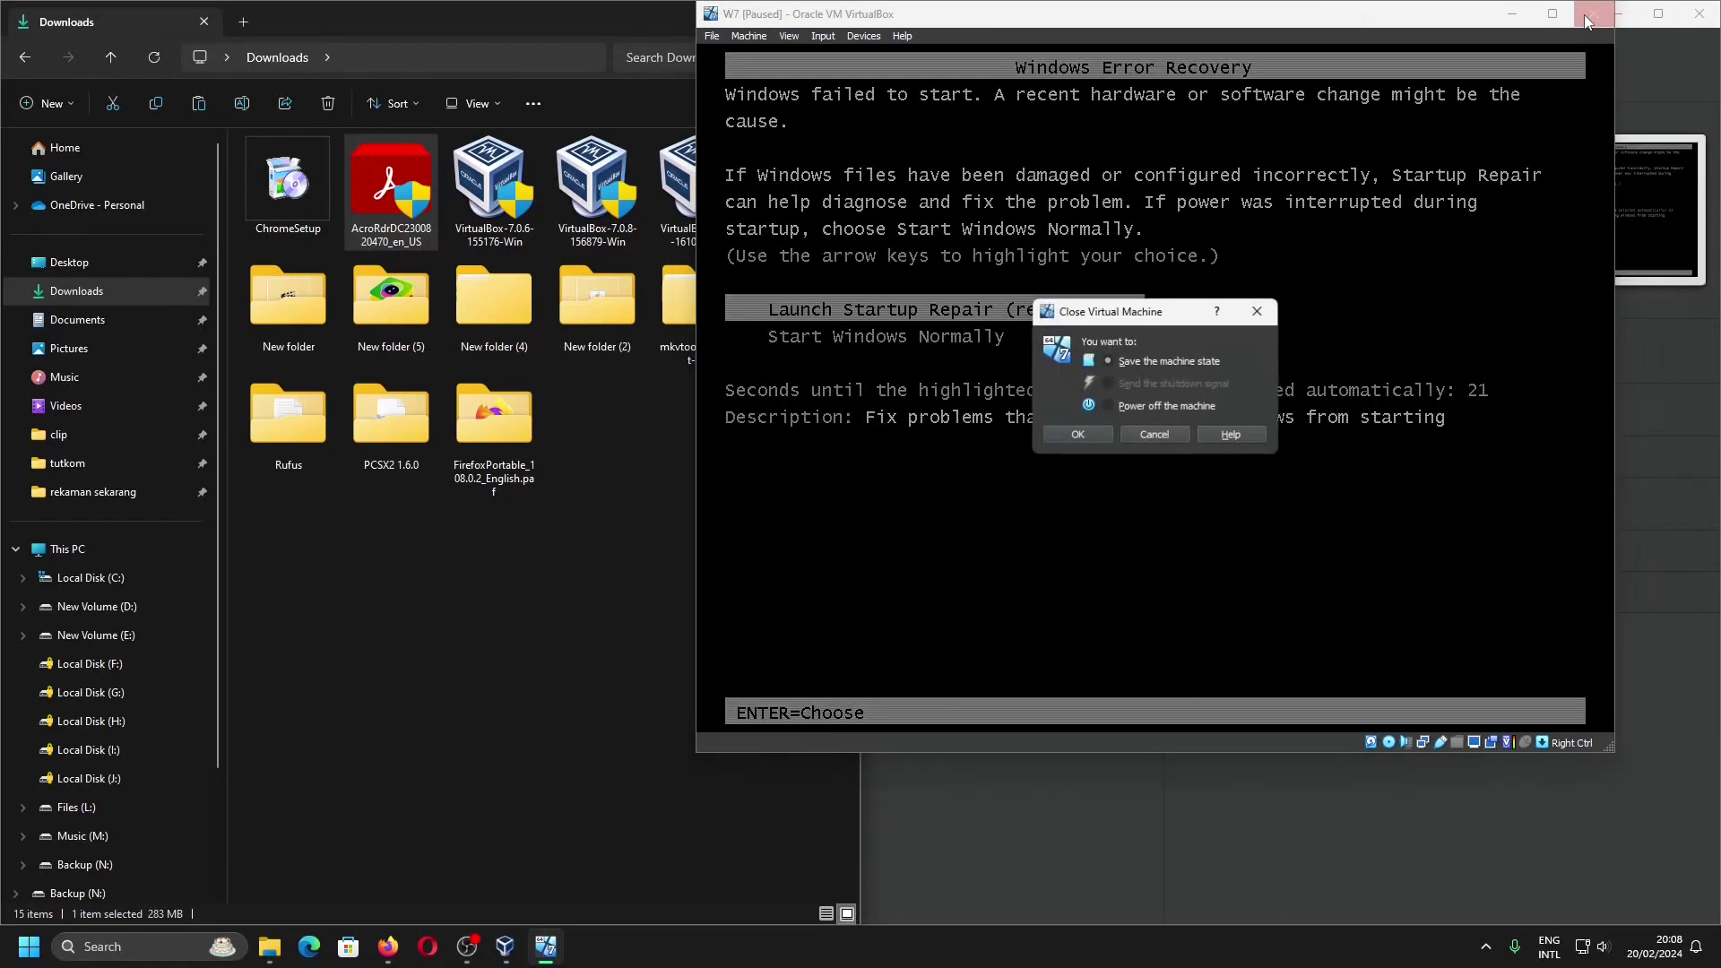
pyautogui.click(1122, 406)
pyautogui.click(1077, 434)
# Close VirtualBox Manager and install VirtualBox 7.0.6 using the VirtualBox-7.0.6-155176-Win installer in the host's Downloads
pyautogui.click(1700, 14)
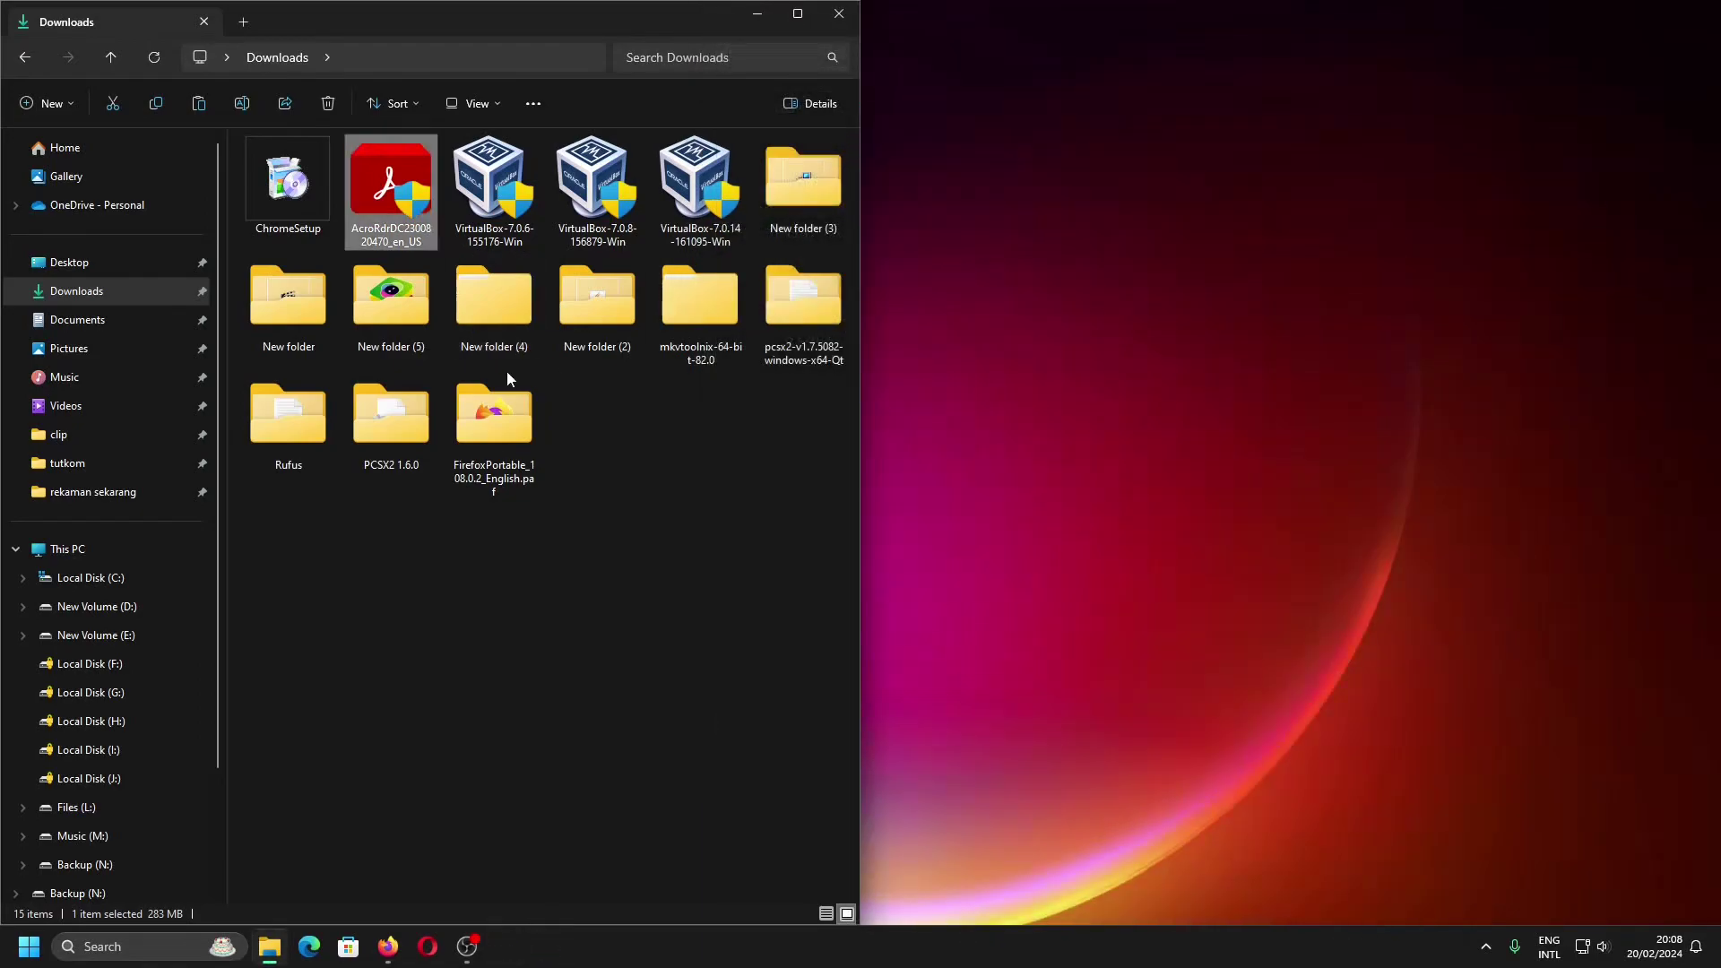
pyautogui.click(625, 436)
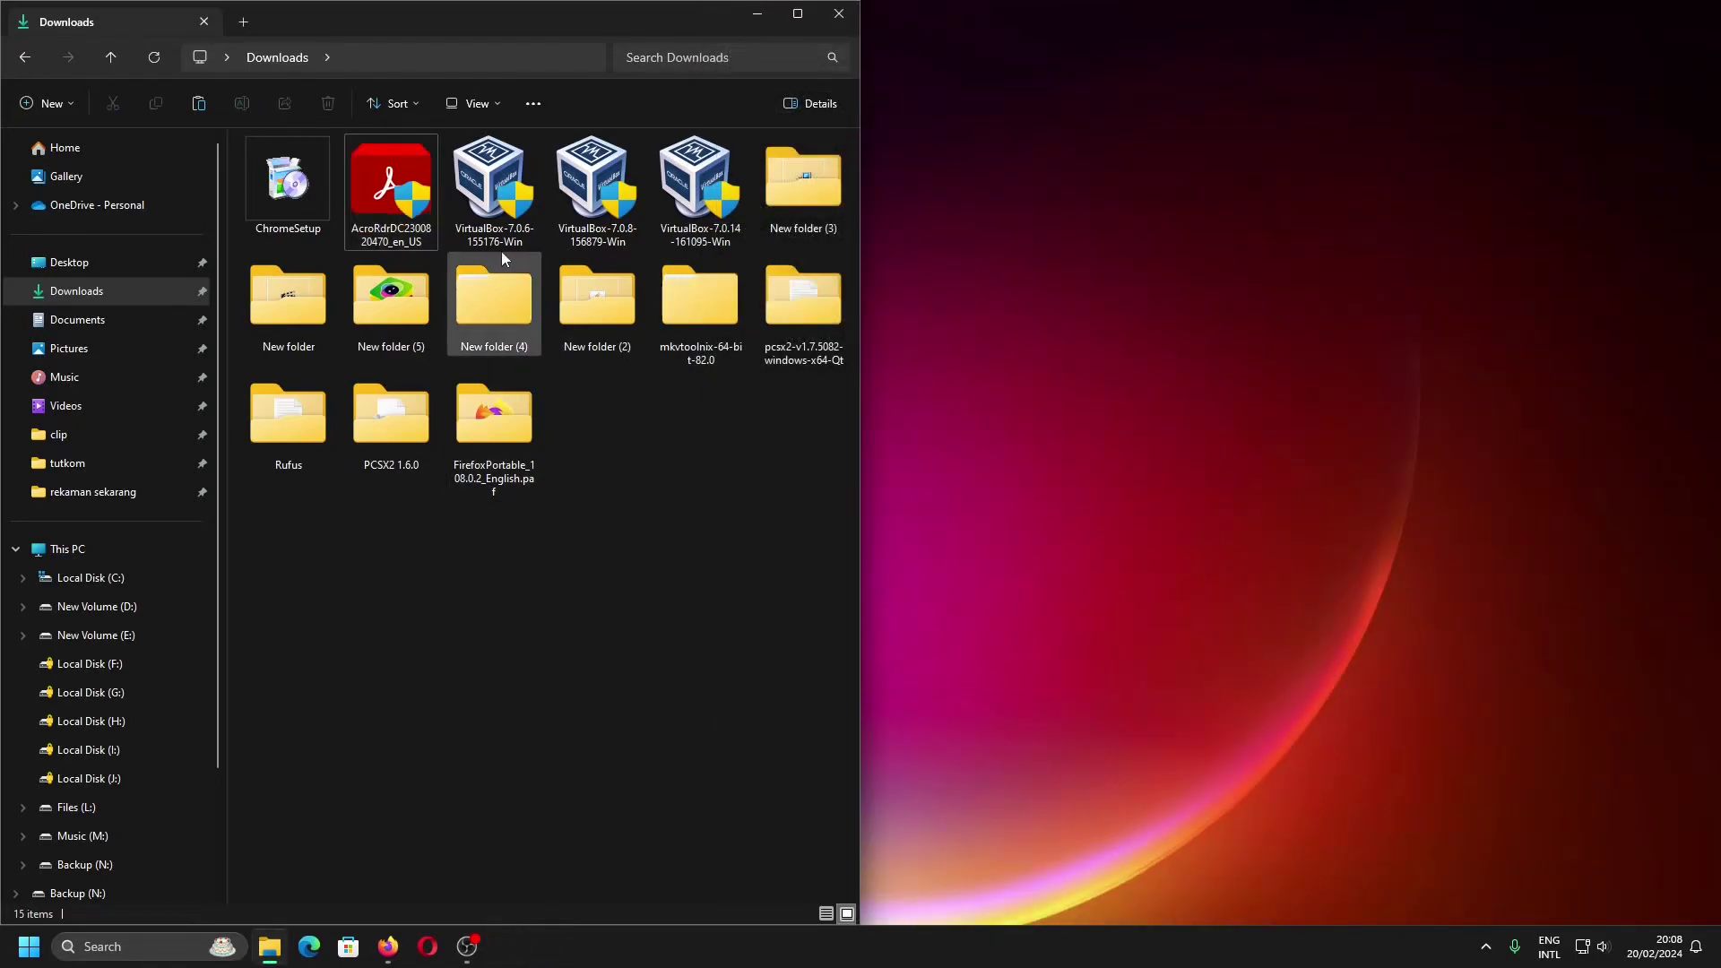
pyautogui.doubleClick(487, 202)
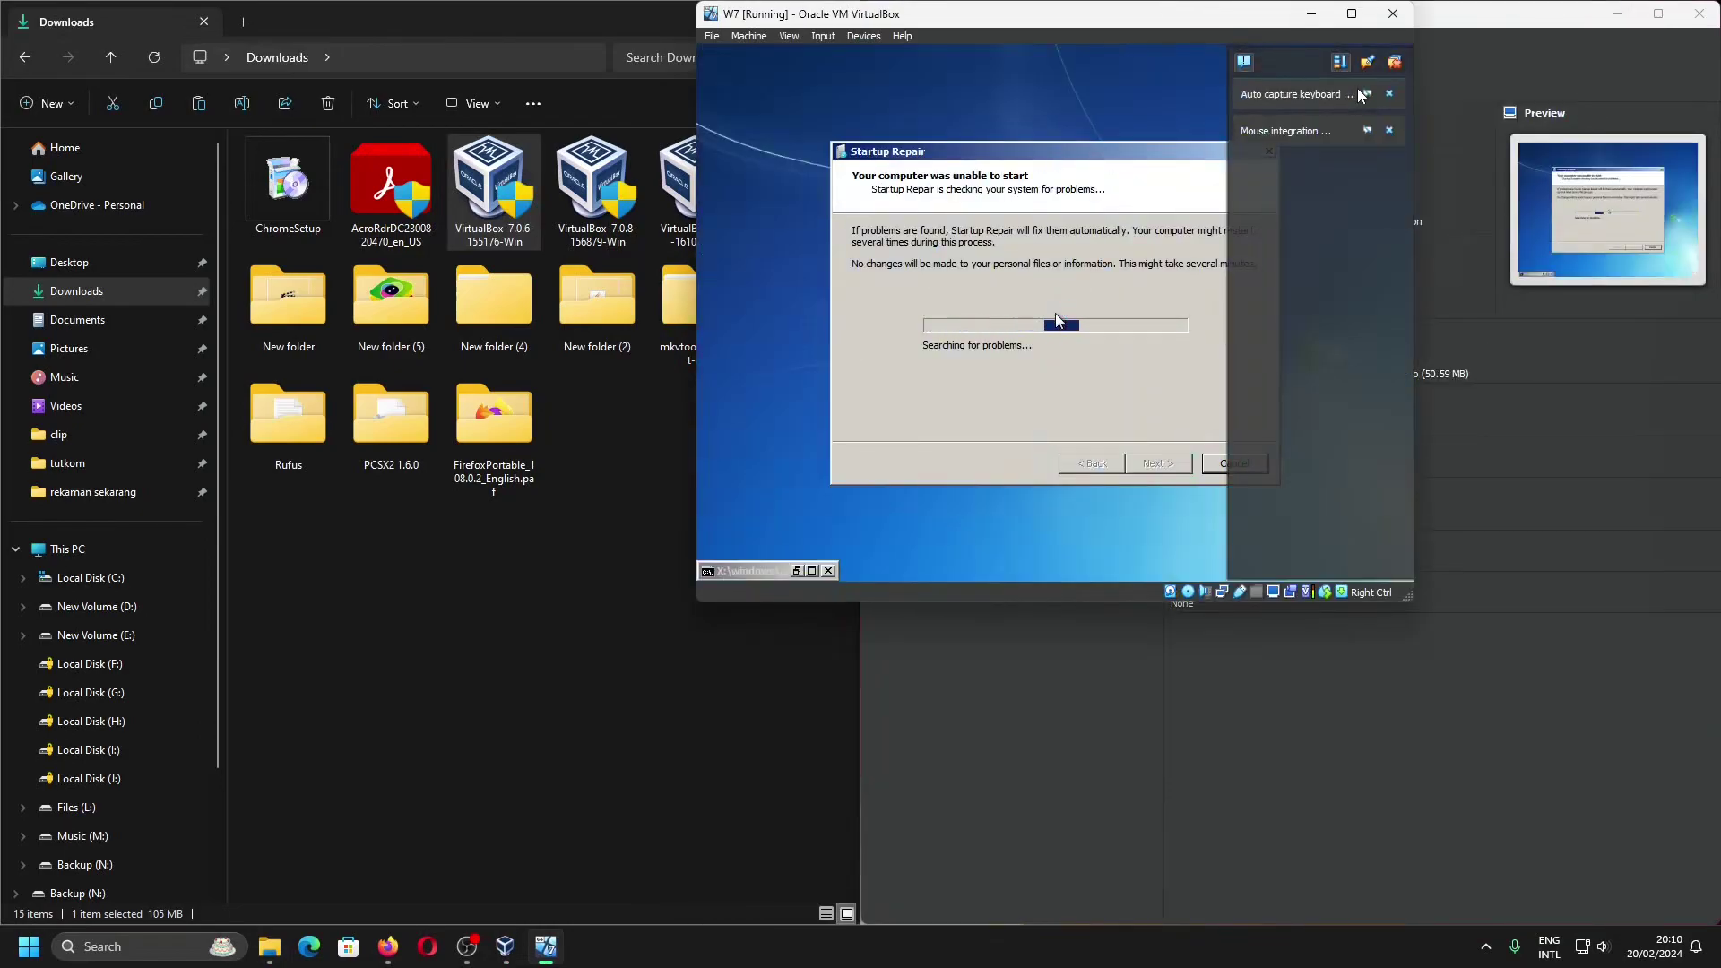
# Restore the guest with Startup Repair's System Restore option and restart it to complete the repairs
pyautogui.click(1084, 380)
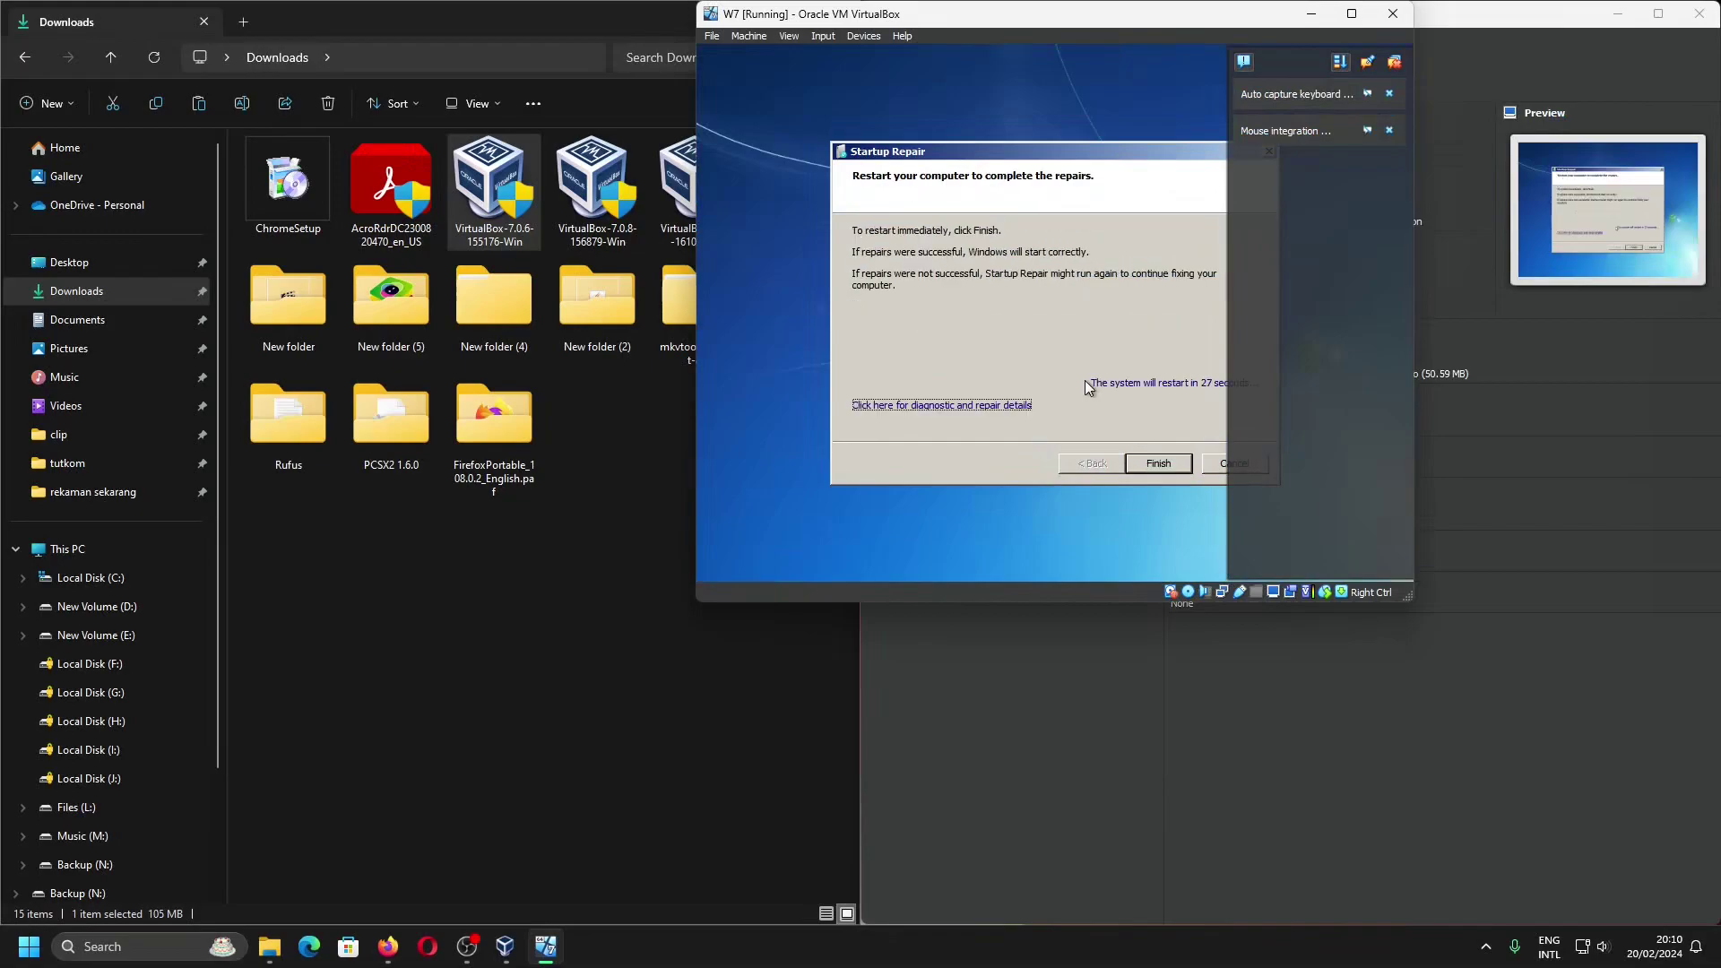
pyautogui.click(1158, 462)
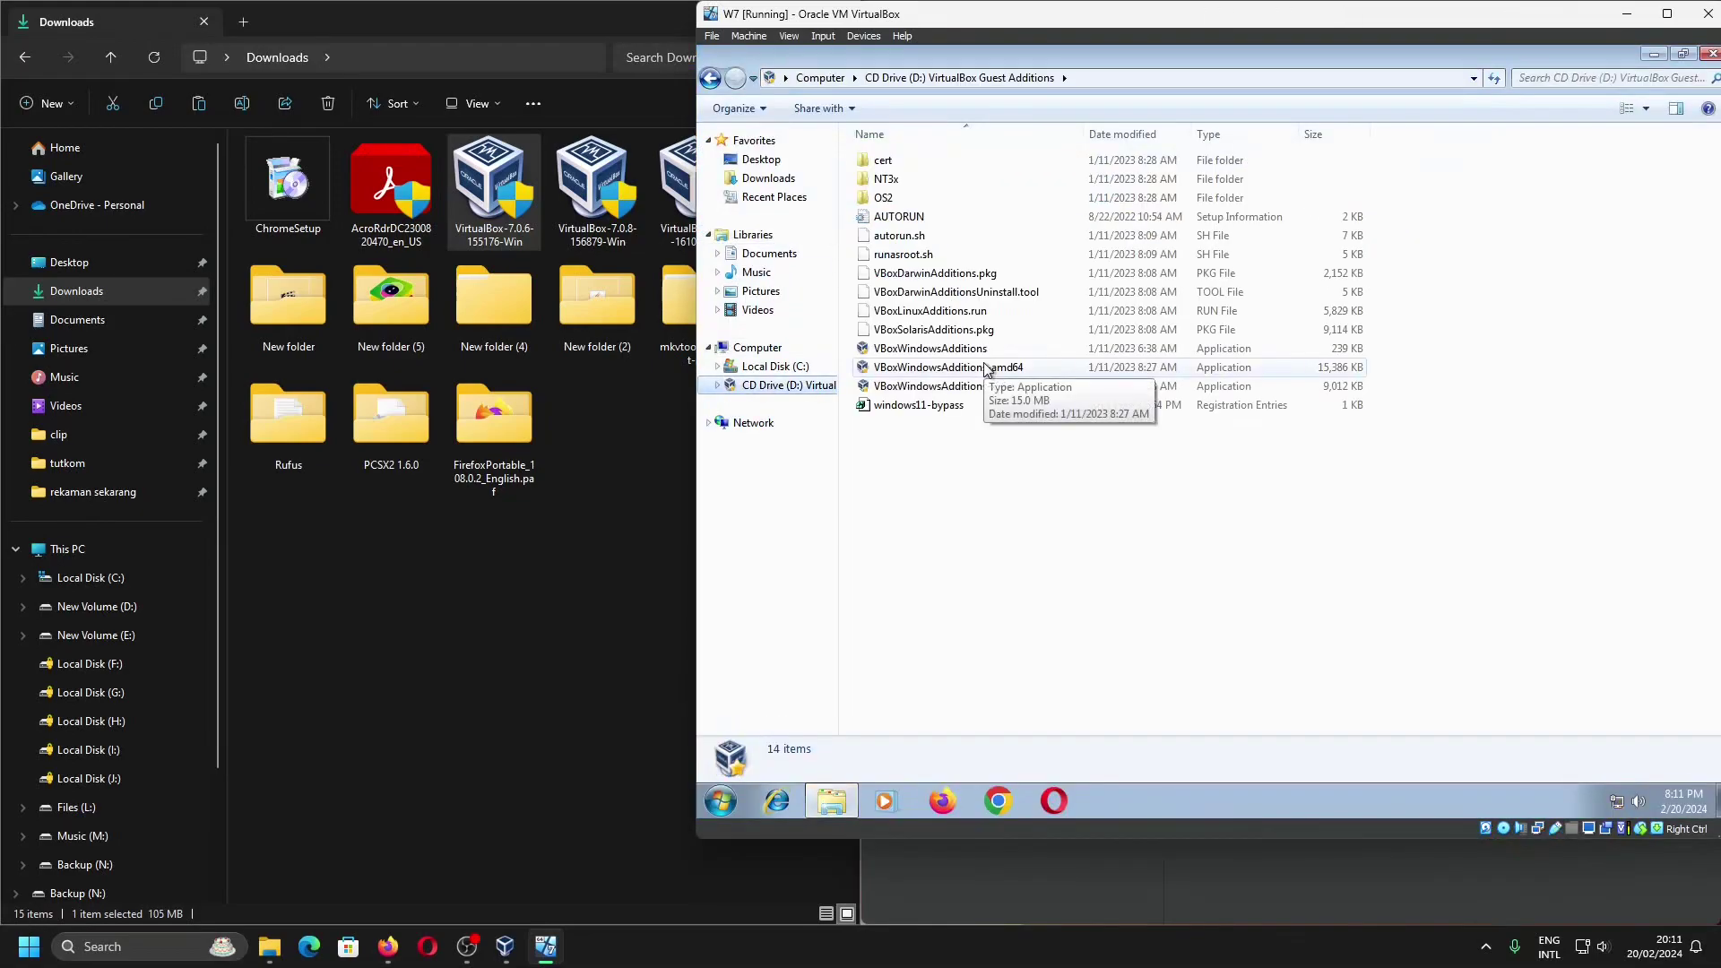
# Install Guest Additions 7.0.6 with the default options by running VBoxWindowsAdditions from the guest's disc
pyautogui.doubleClick(989, 351)
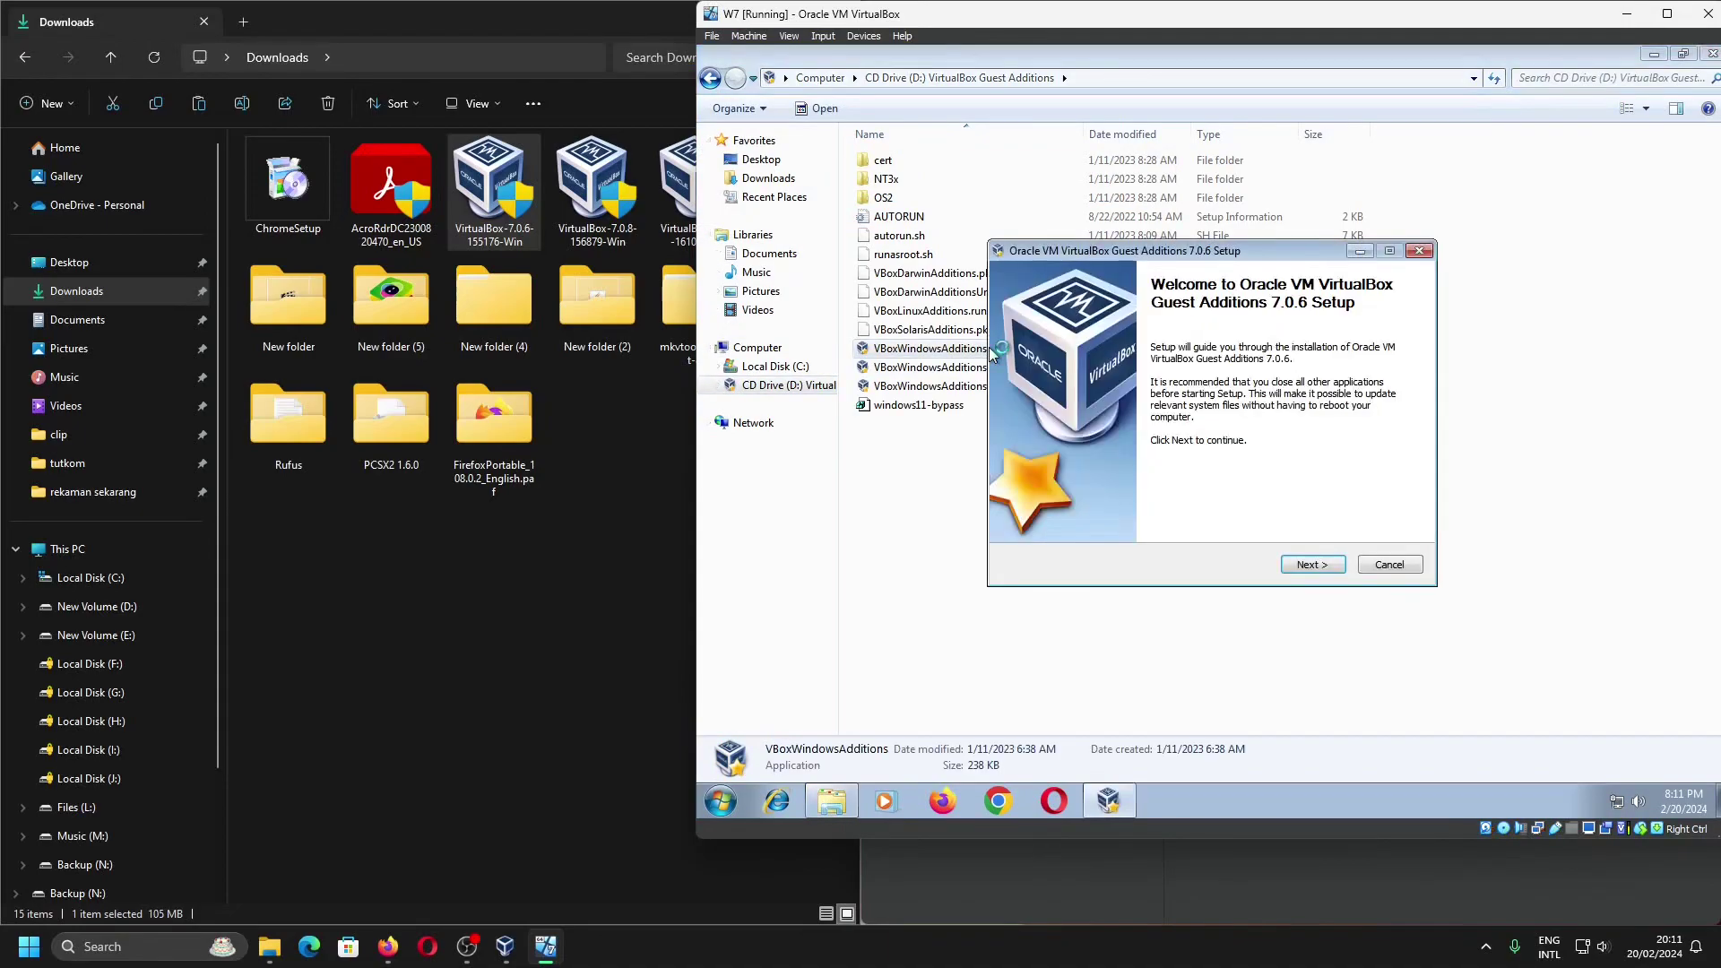
pyautogui.press('Return')
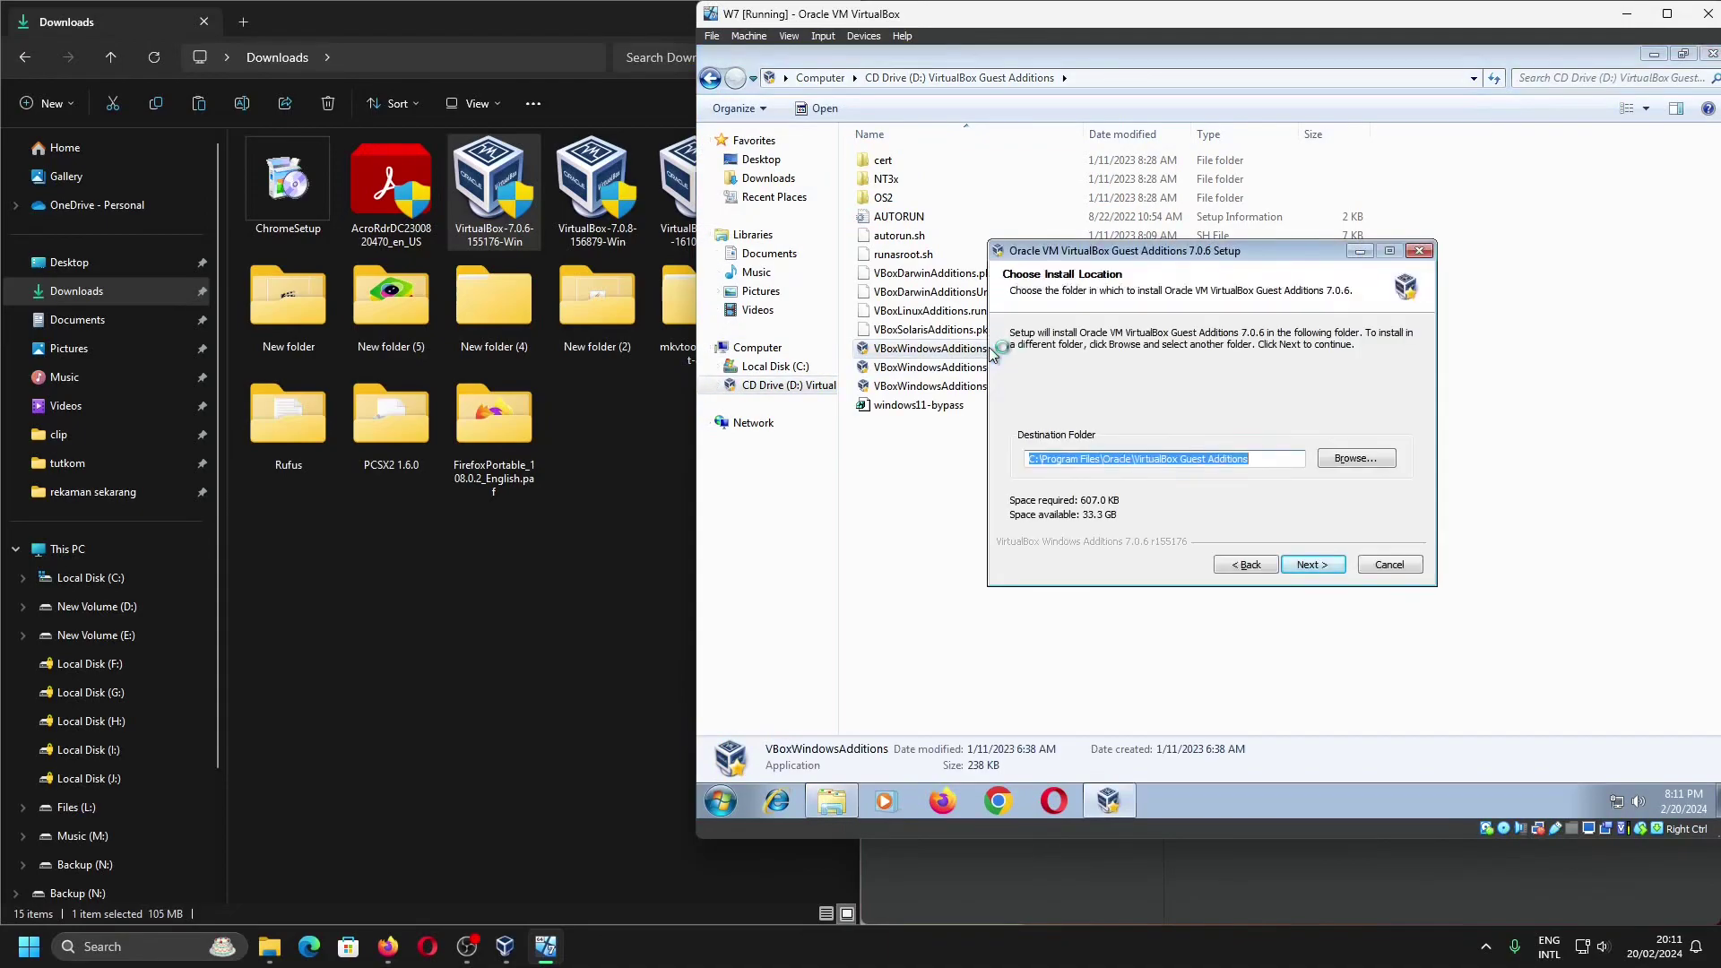
pyautogui.press('Return')
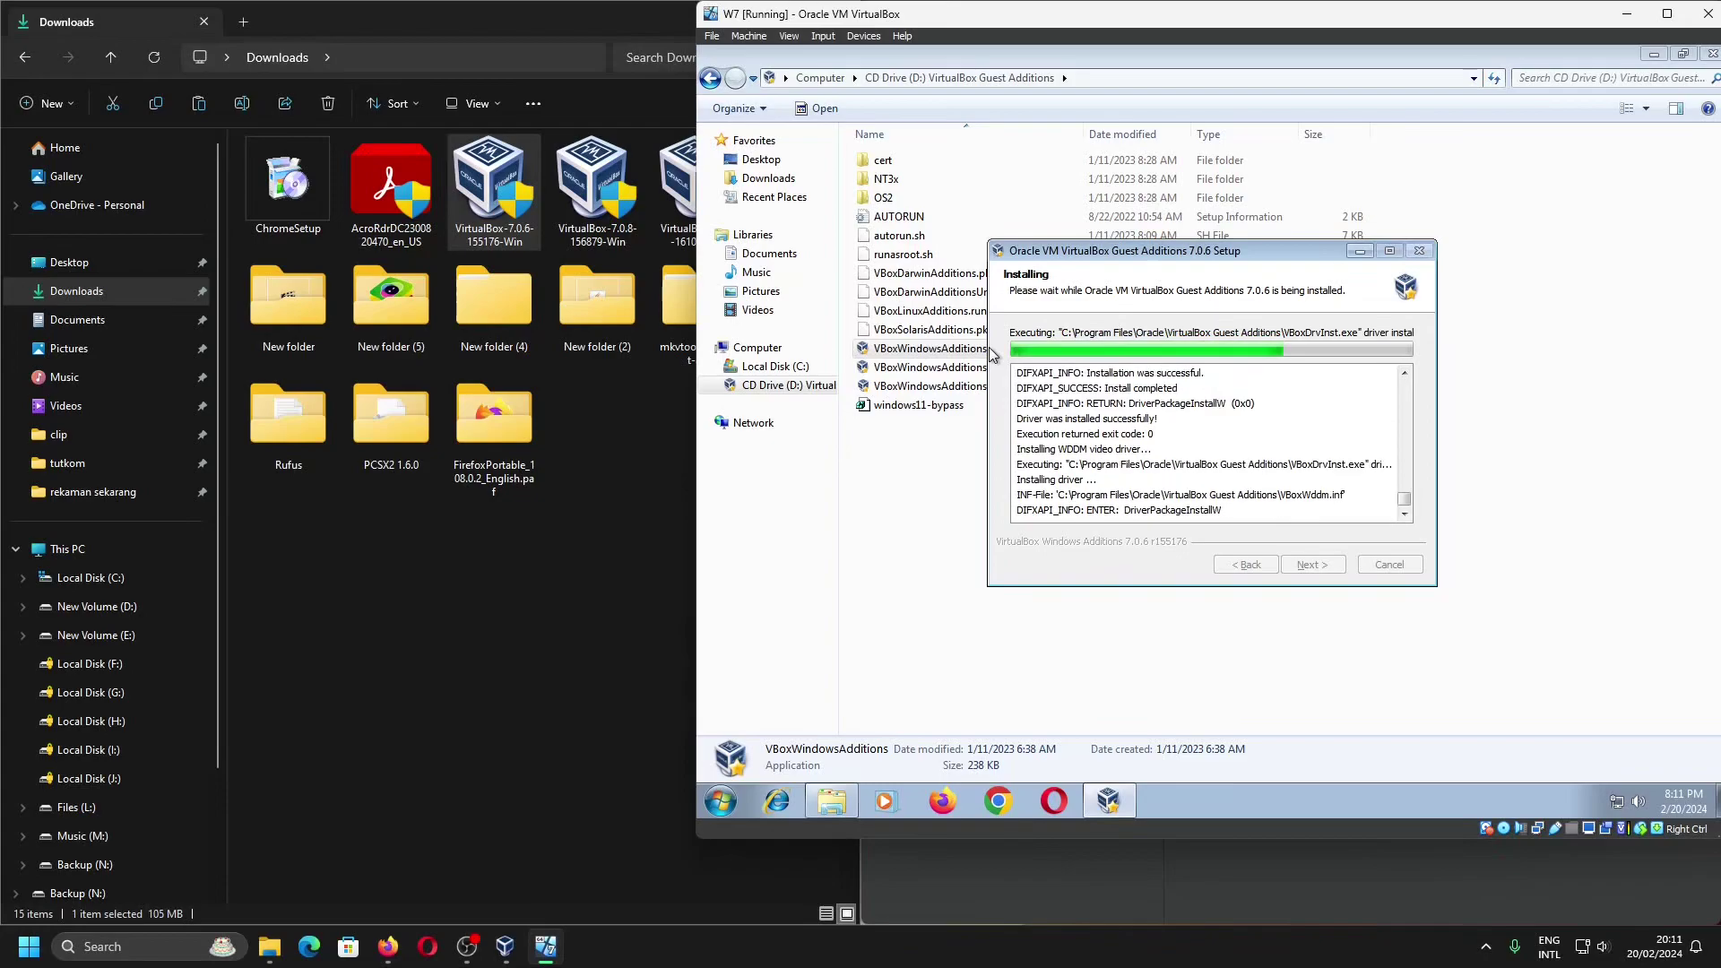
pyautogui.press('Return')
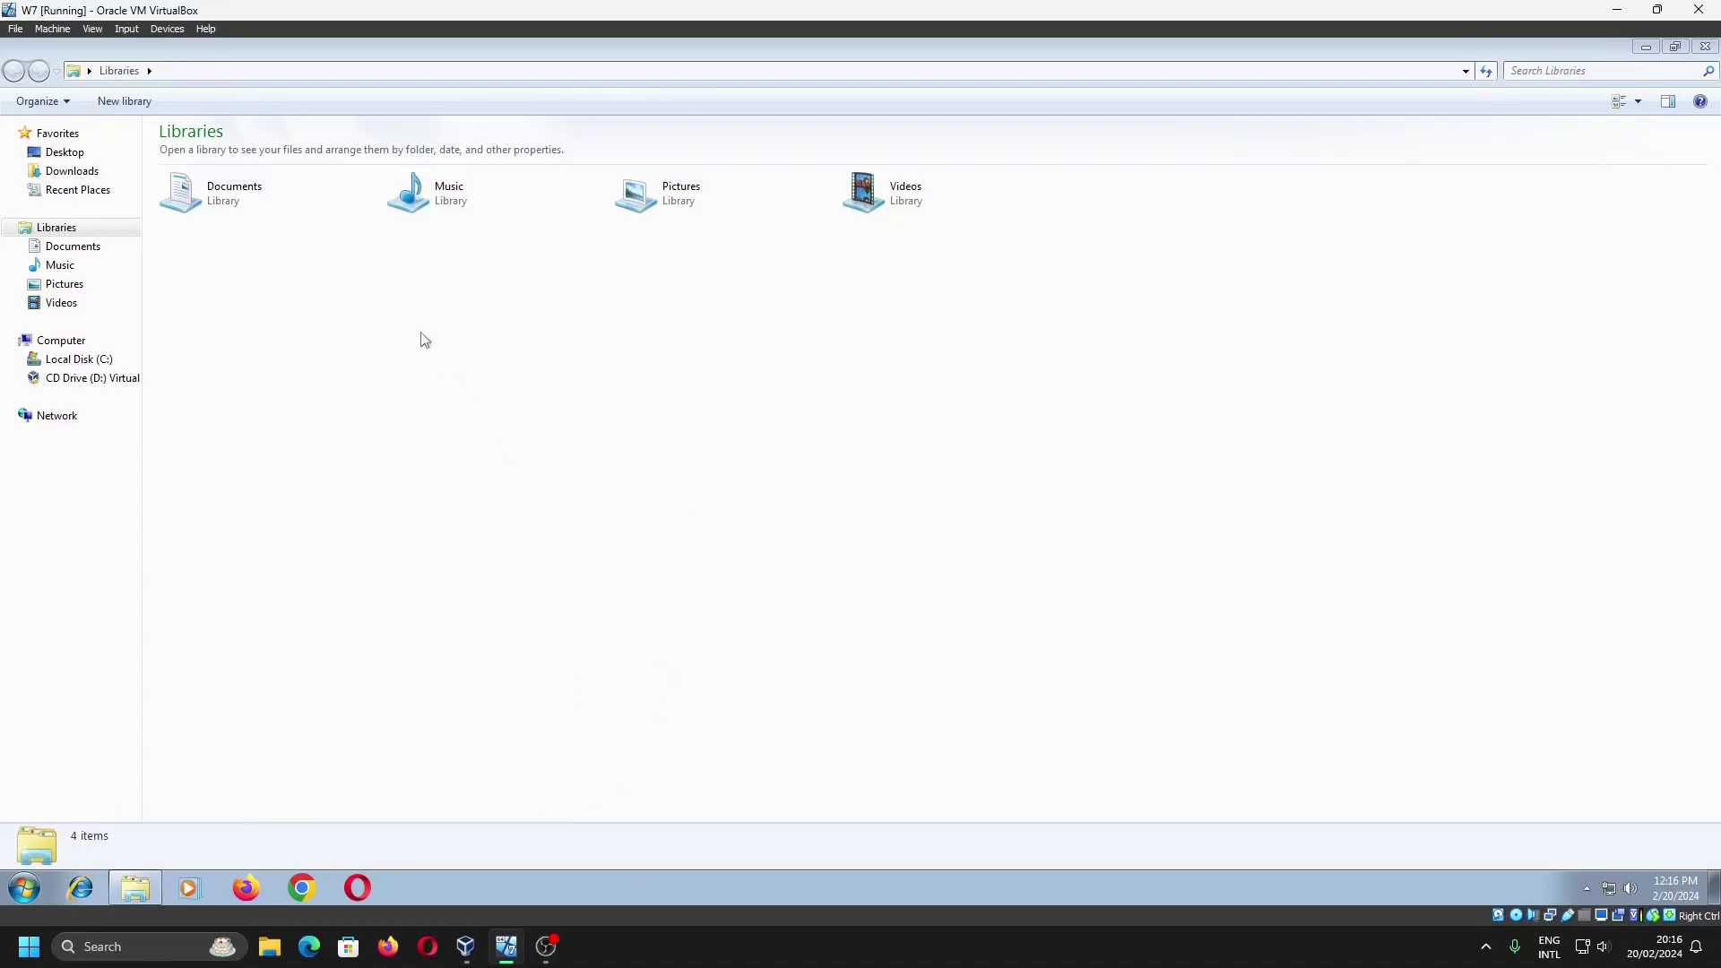
# Check the installed VirtualBox version in the program's About information
pyautogui.click(204, 30)
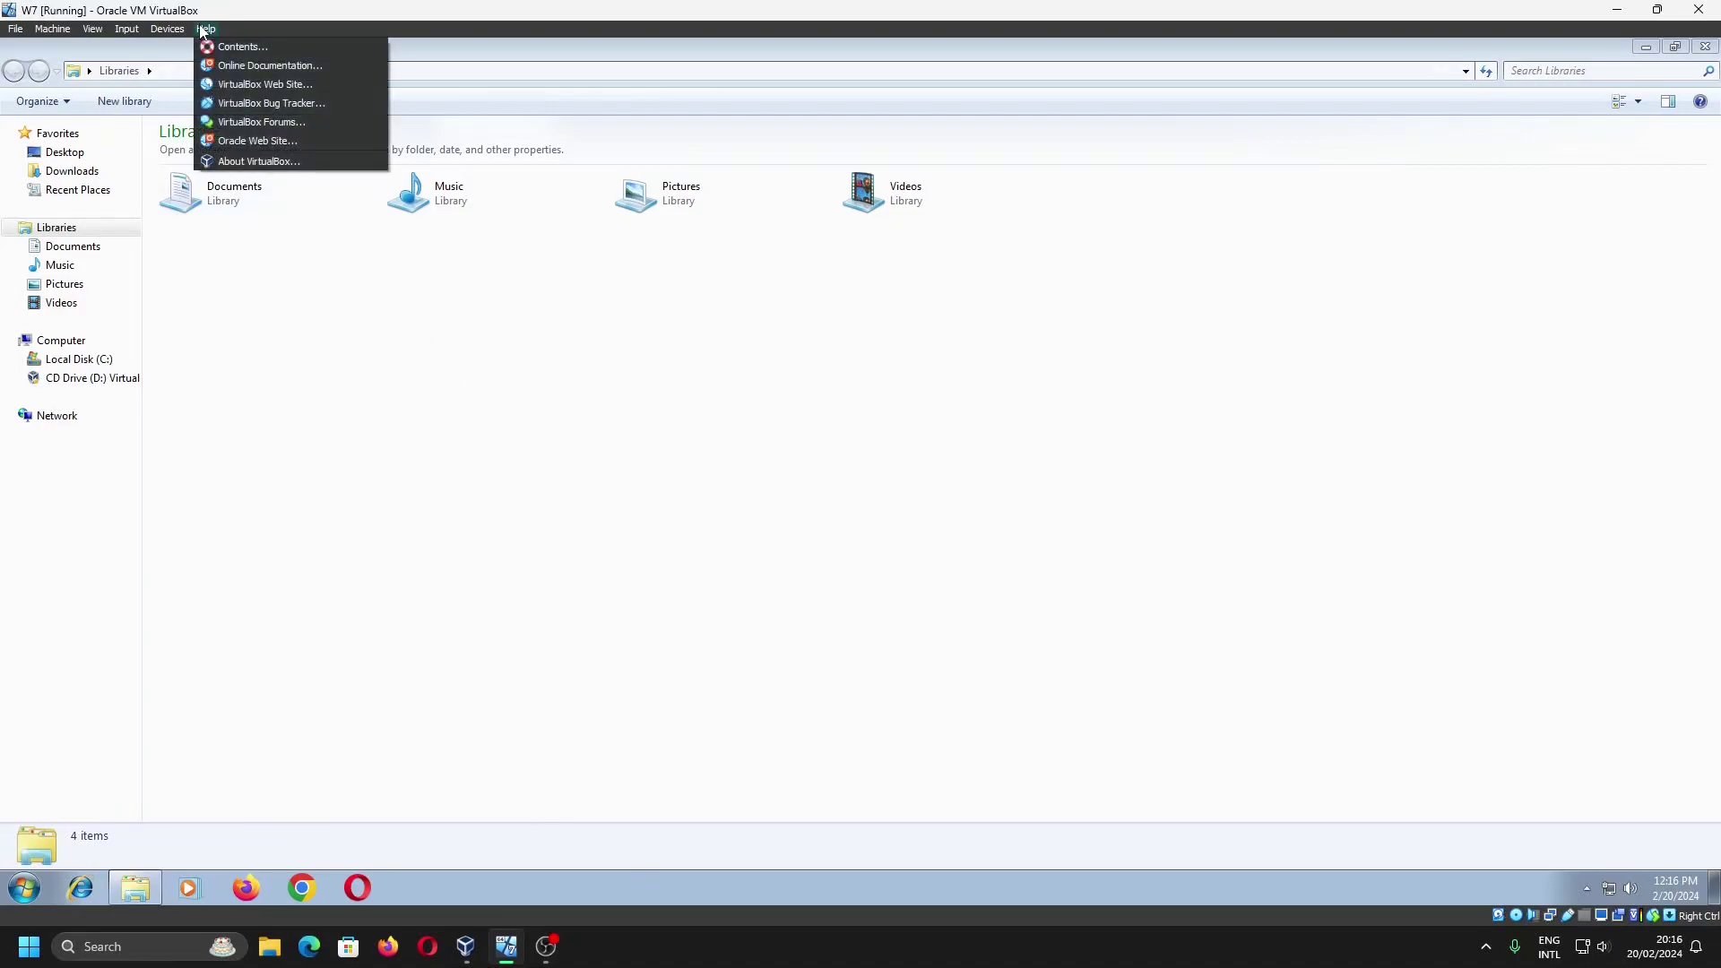
pyautogui.click(274, 163)
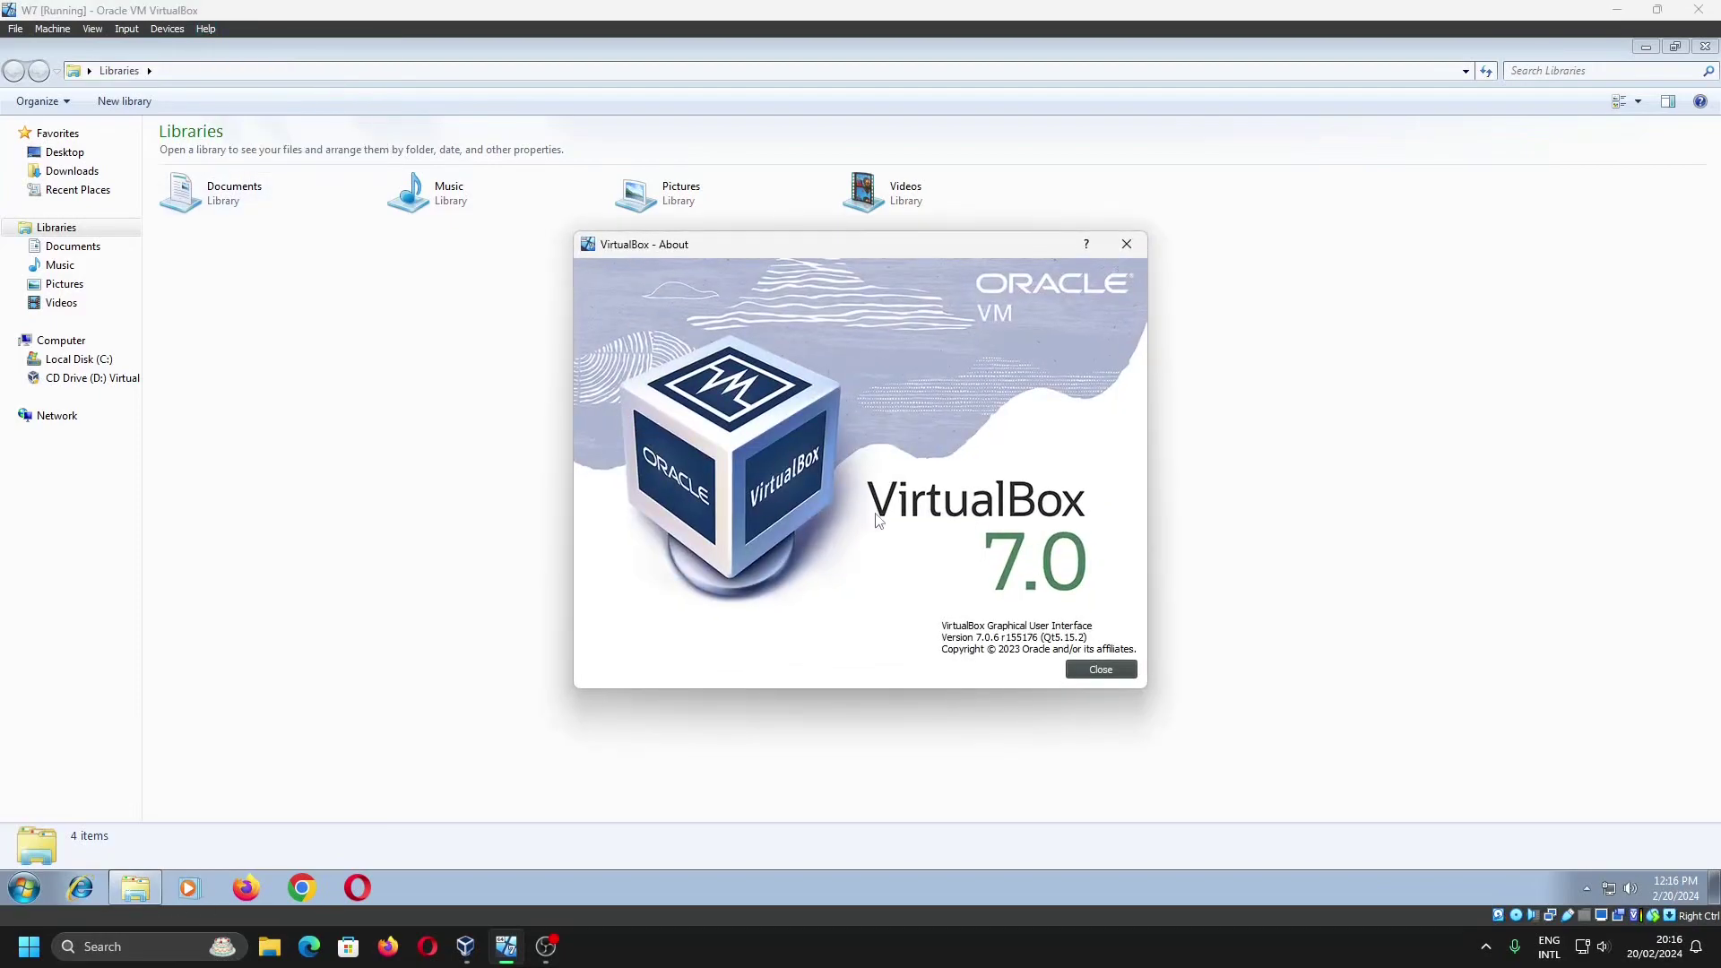
pyautogui.click(1100, 670)
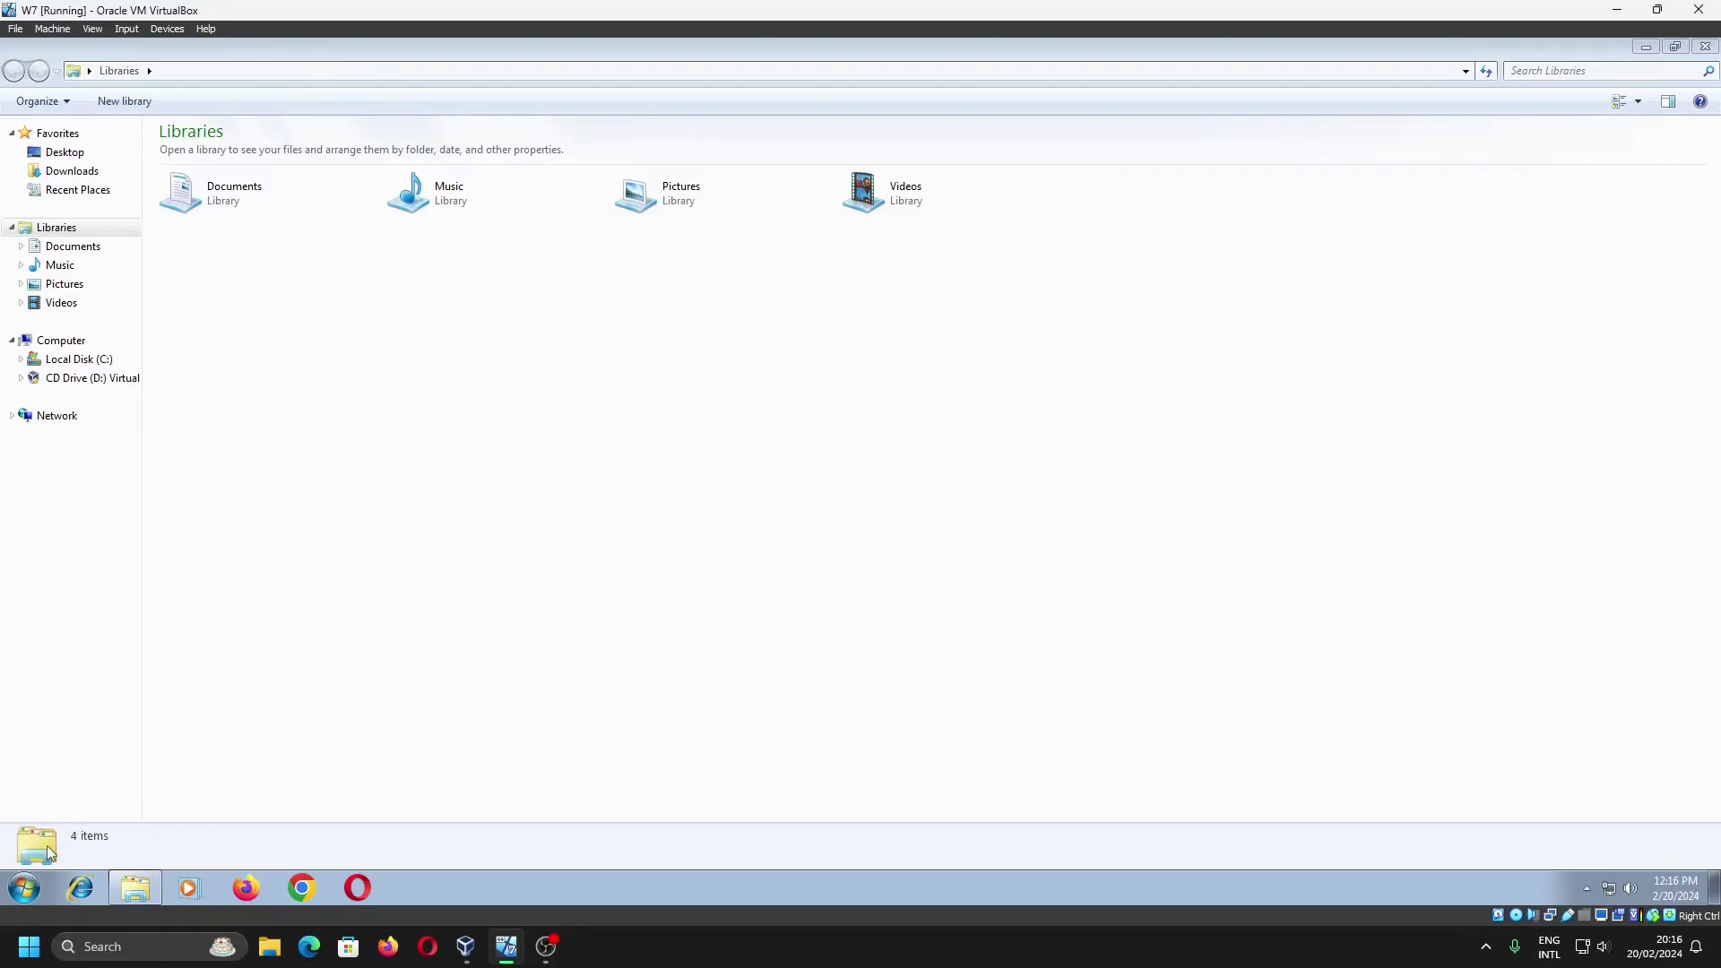
# Check the installed Guest Additions version in the guest's Control Panel program list, and close the list
pyautogui.click(24, 889)
pyautogui.click(292, 726)
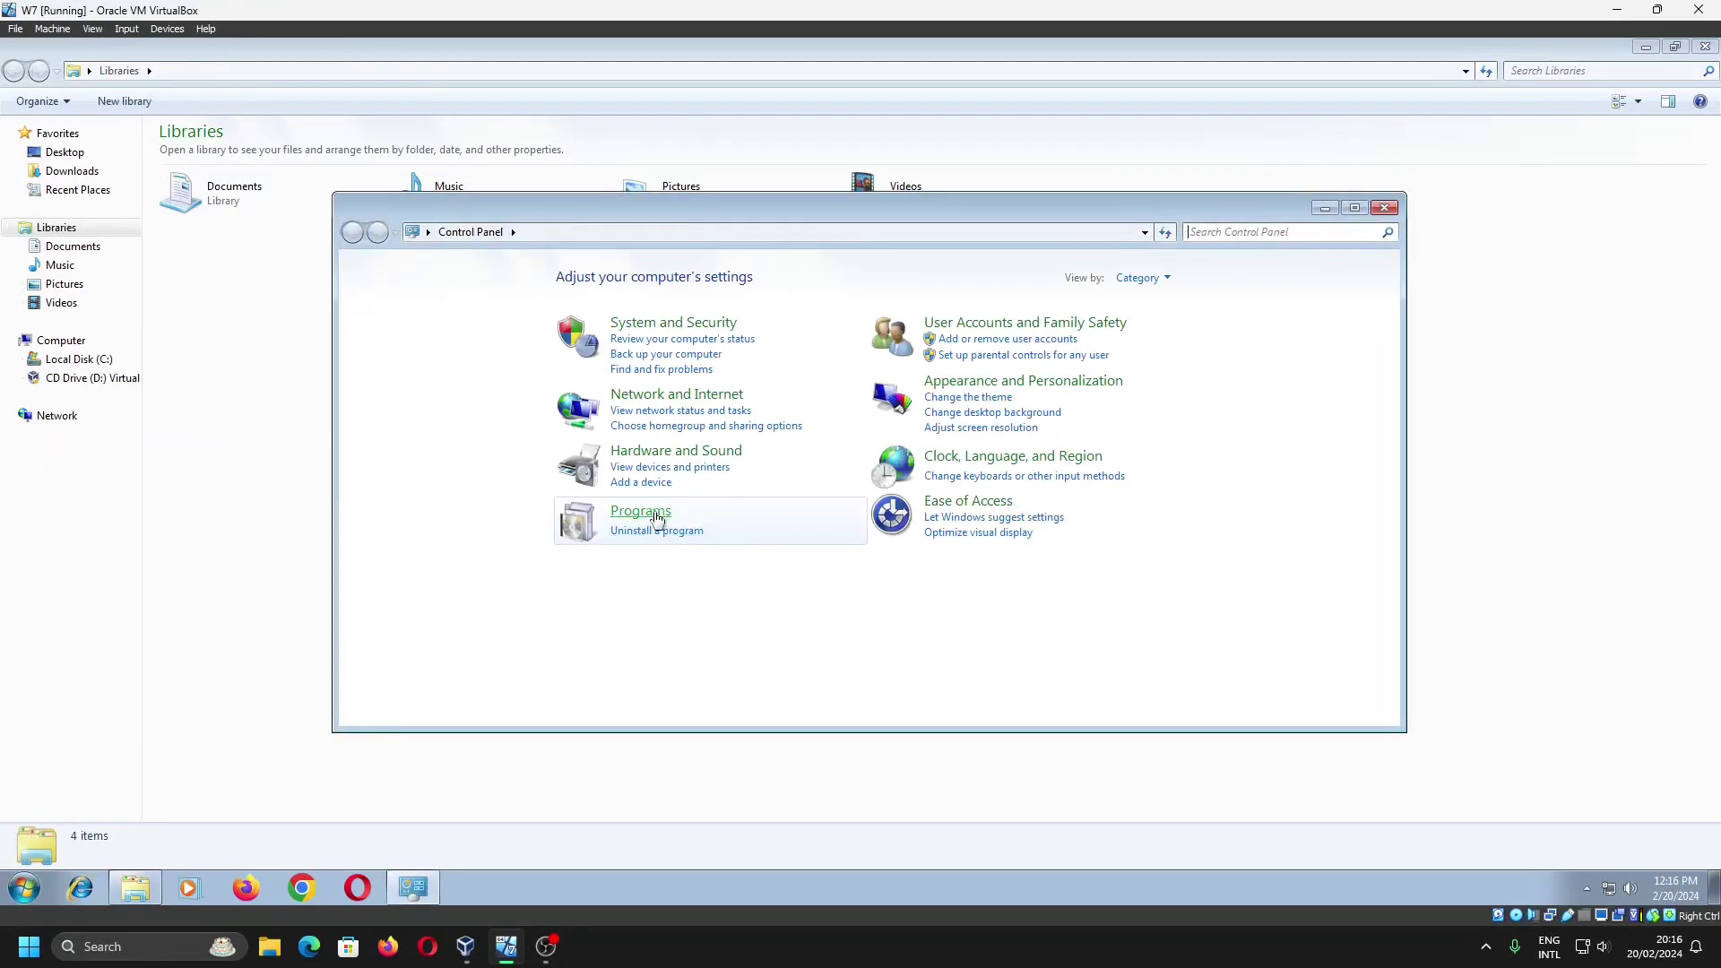
pyautogui.click(654, 531)
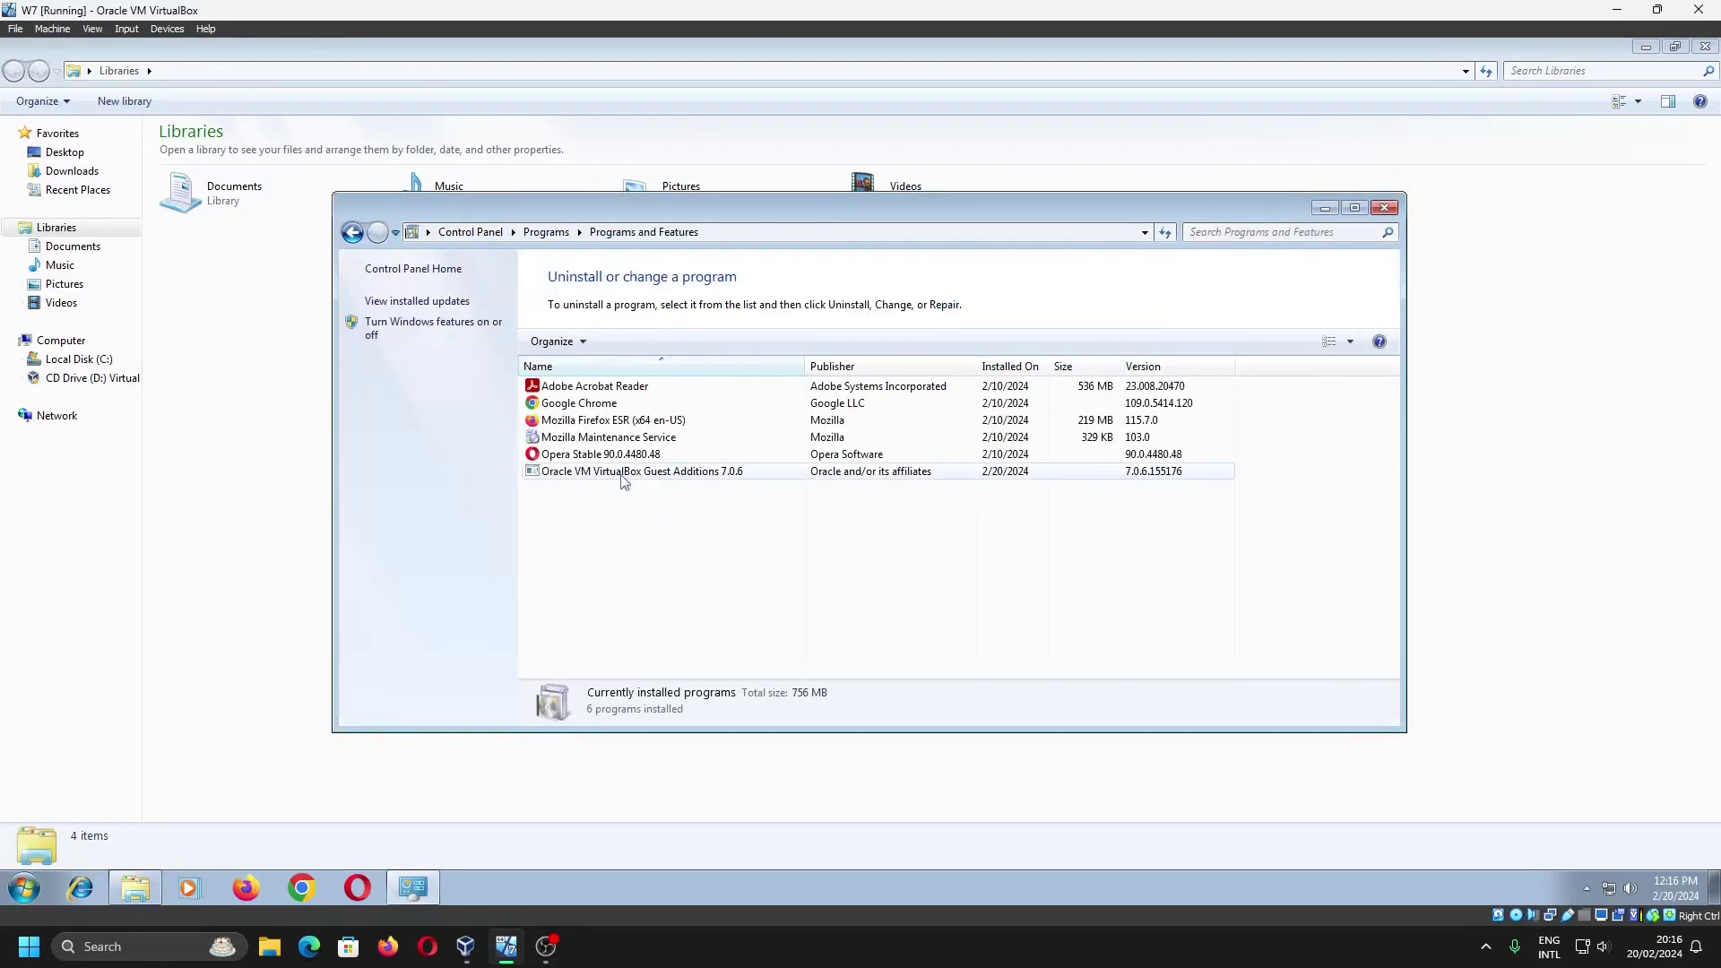
pyautogui.click(1384, 208)
# Arrange the W7 machine window and a host File Explorer window side by side, with the host's Downloads folder open
pyautogui.moveTo(973, 55); pyautogui.dragTo(1715, 238)
pyautogui.moveTo(708, 7); pyautogui.dragTo(1717, 363)
pyautogui.click(269, 949)
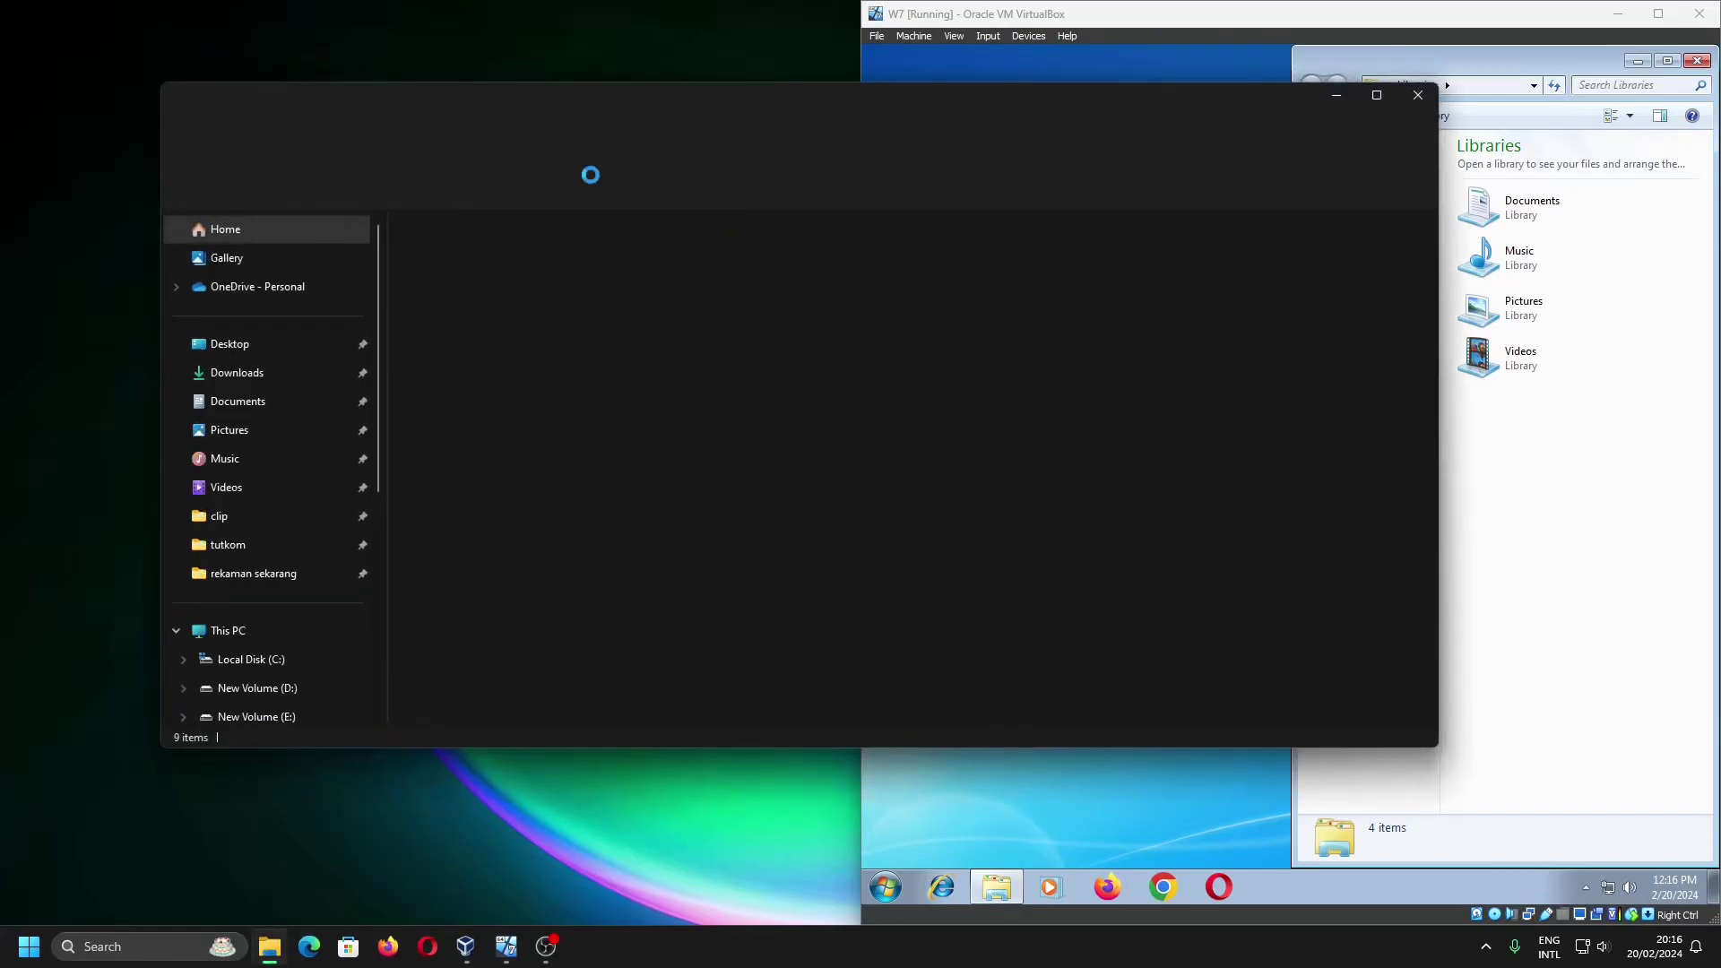
pyautogui.moveTo(676, 103); pyautogui.dragTo(2, 188)
pyautogui.click(68, 298)
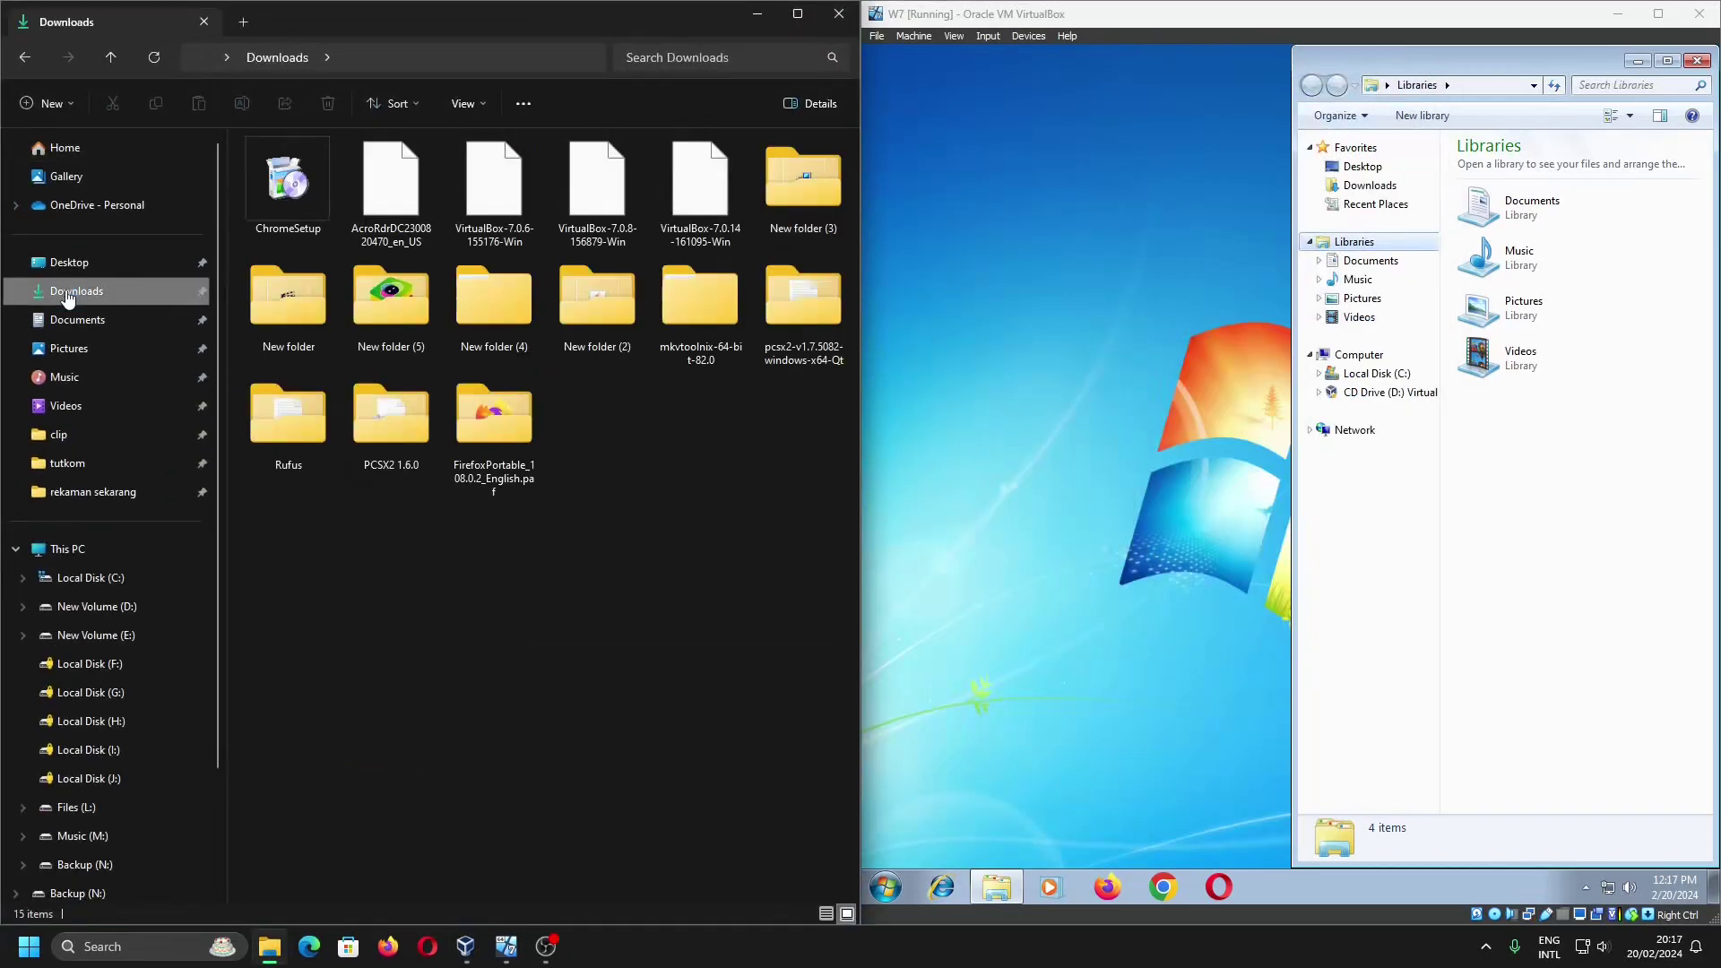
# Open the guest's Downloads folder and transfer VirtualBox-7.0.6-155176-Win from the host's Downloads into it
pyautogui.click(1370, 185)
pyautogui.click(1667, 60)
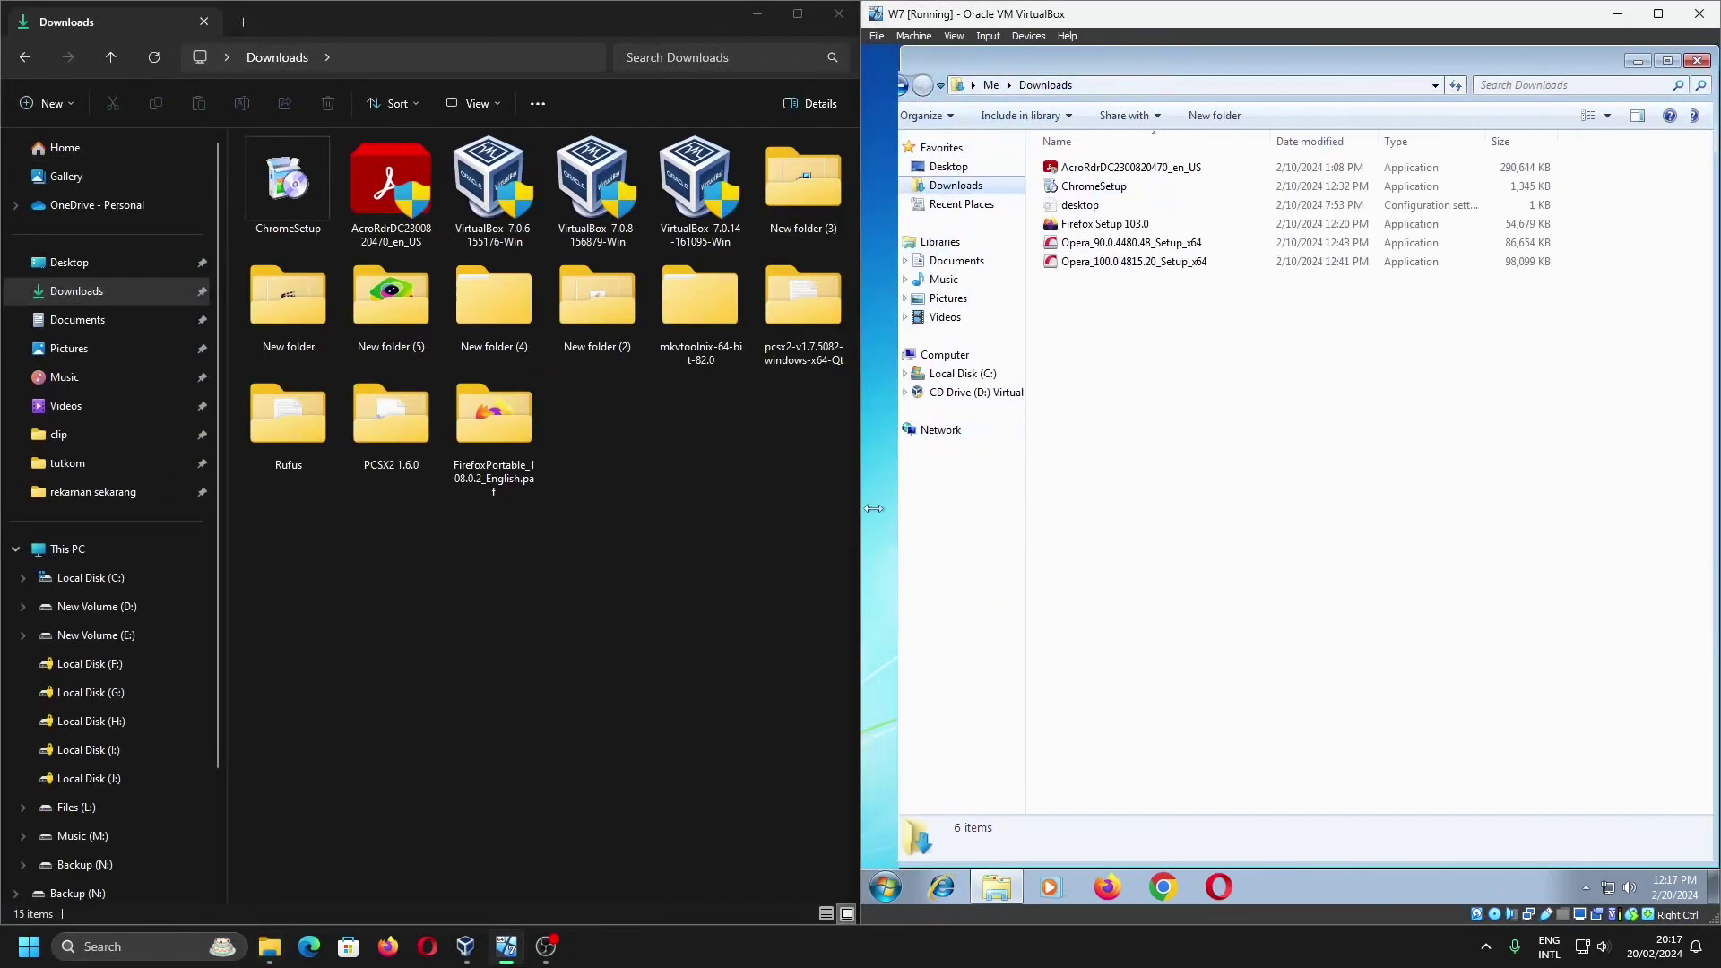
pyautogui.moveTo(493, 188); pyautogui.dragTo(1278, 572)
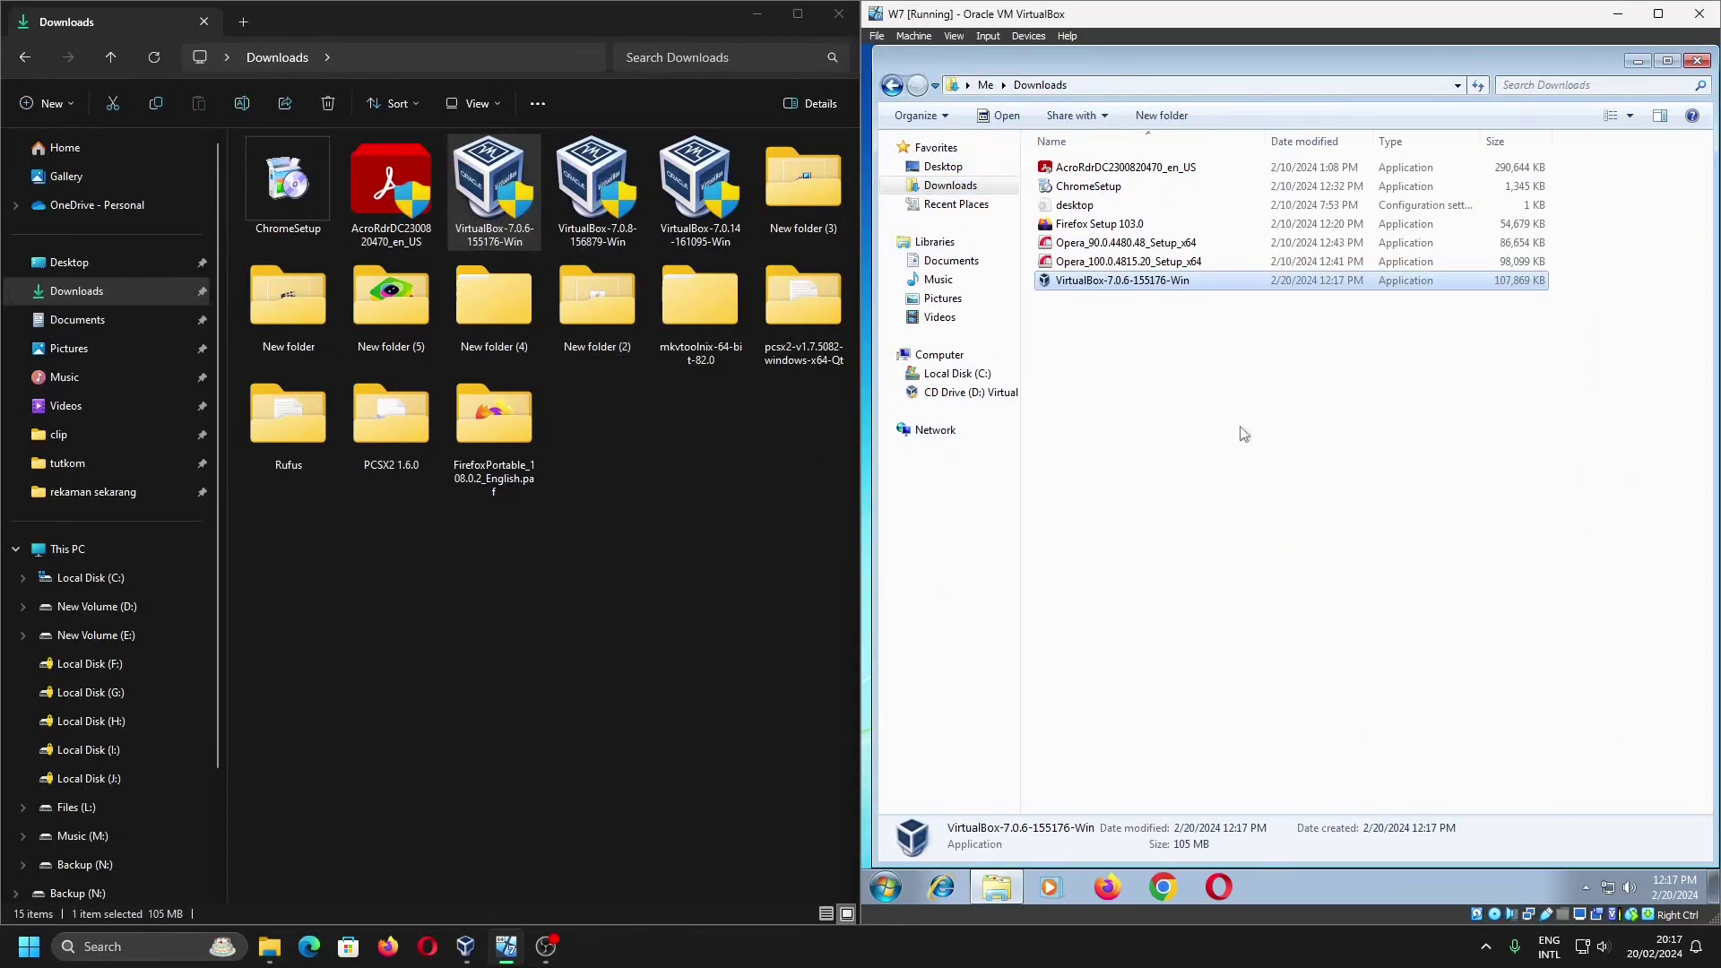
# Check the virtual machine's drag and drop mode
pyautogui.click(1029, 37)
pyautogui.moveTo(1114, 174)
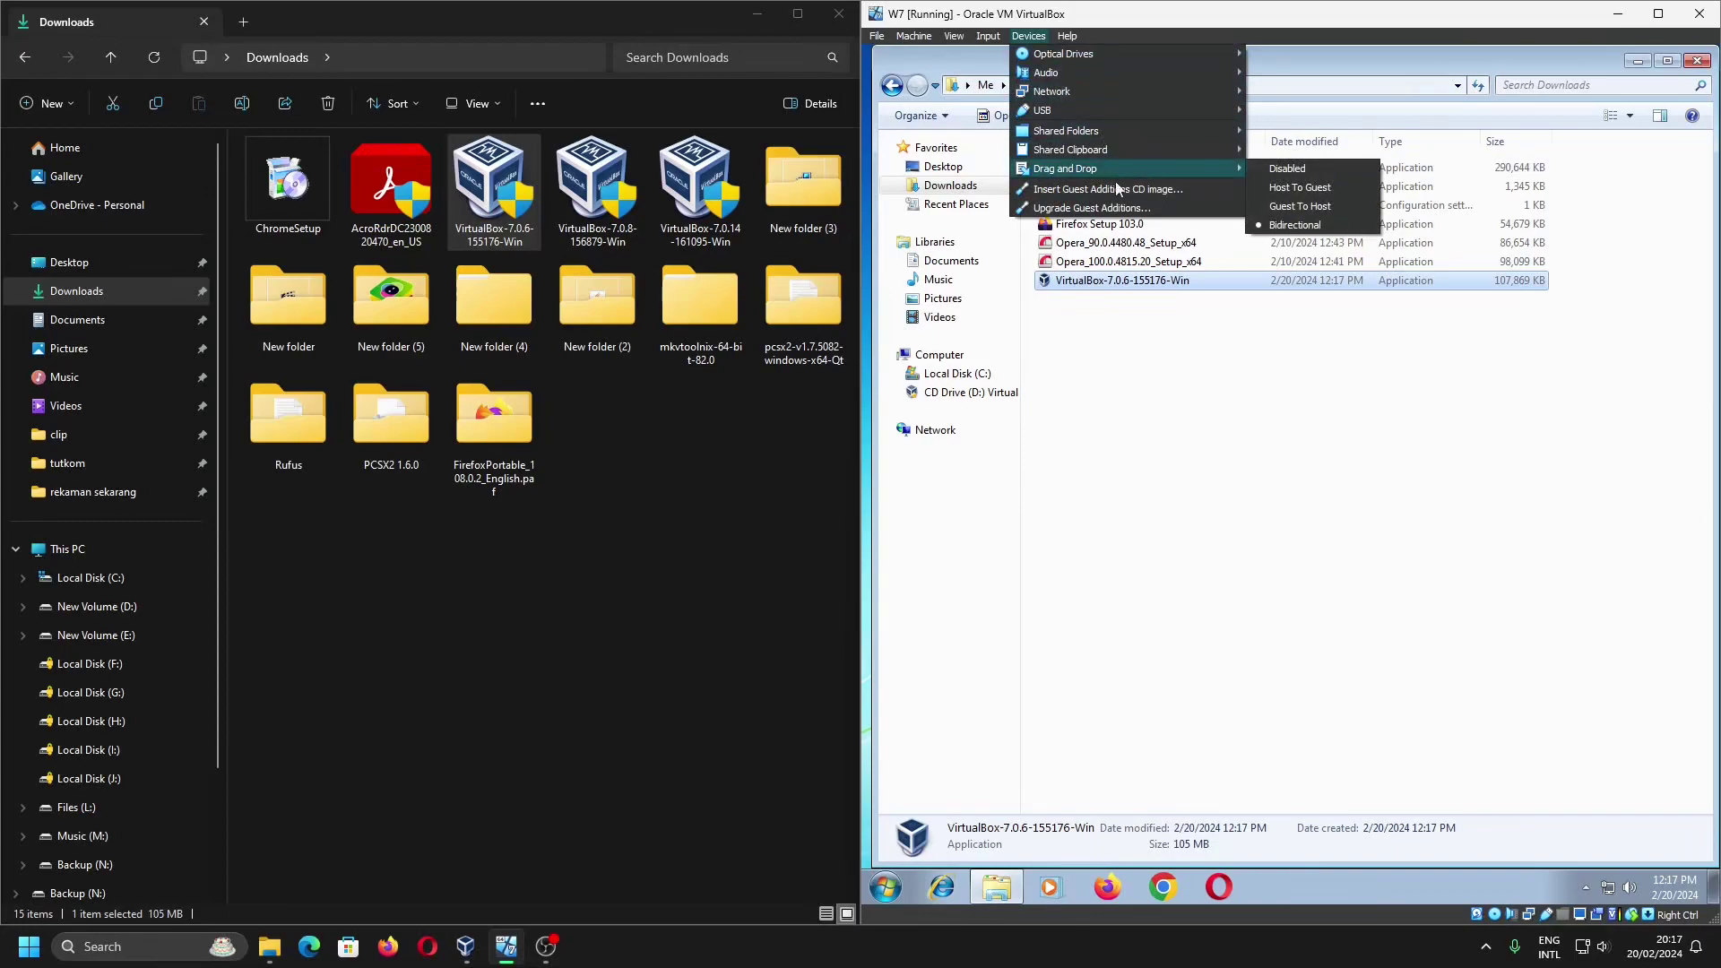
pyautogui.click(1222, 442)
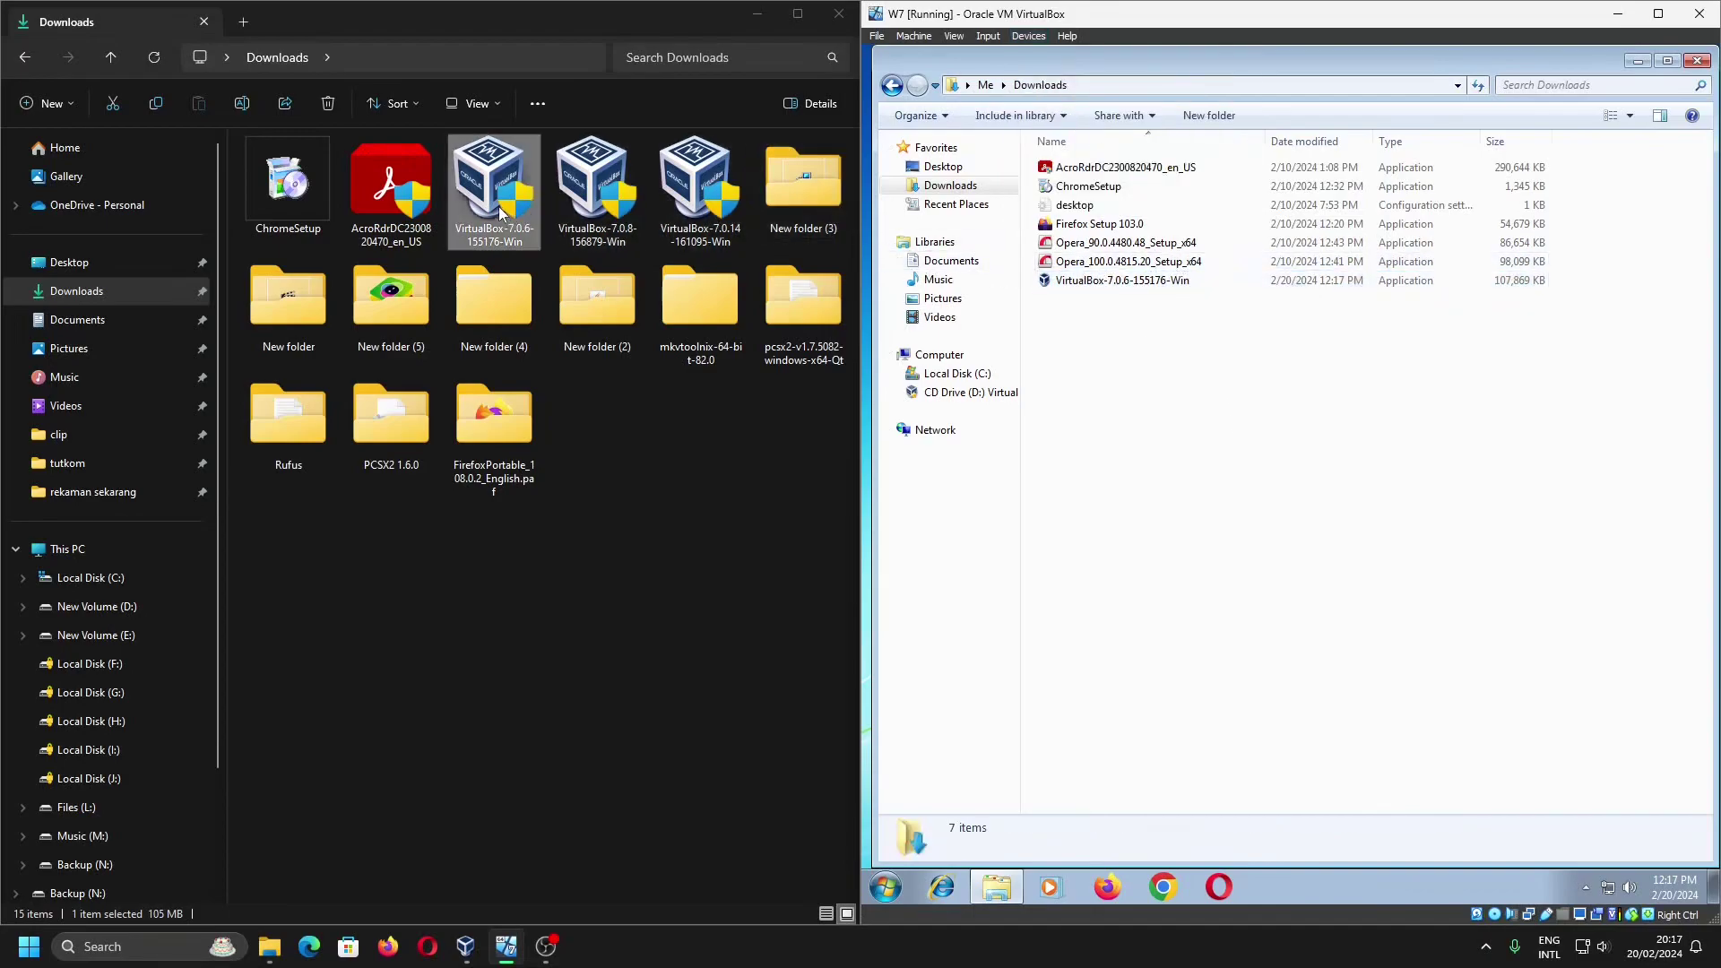
# Delete the VirtualBox-7.0.8-156879-Win and VirtualBox-7.0.14-161095-Win installers from the host's Downloads folder
pyautogui.click(595, 203)
pyautogui.keyDown('ctrl'); pyautogui.click(691, 195); pyautogui.keyUp('ctrl')
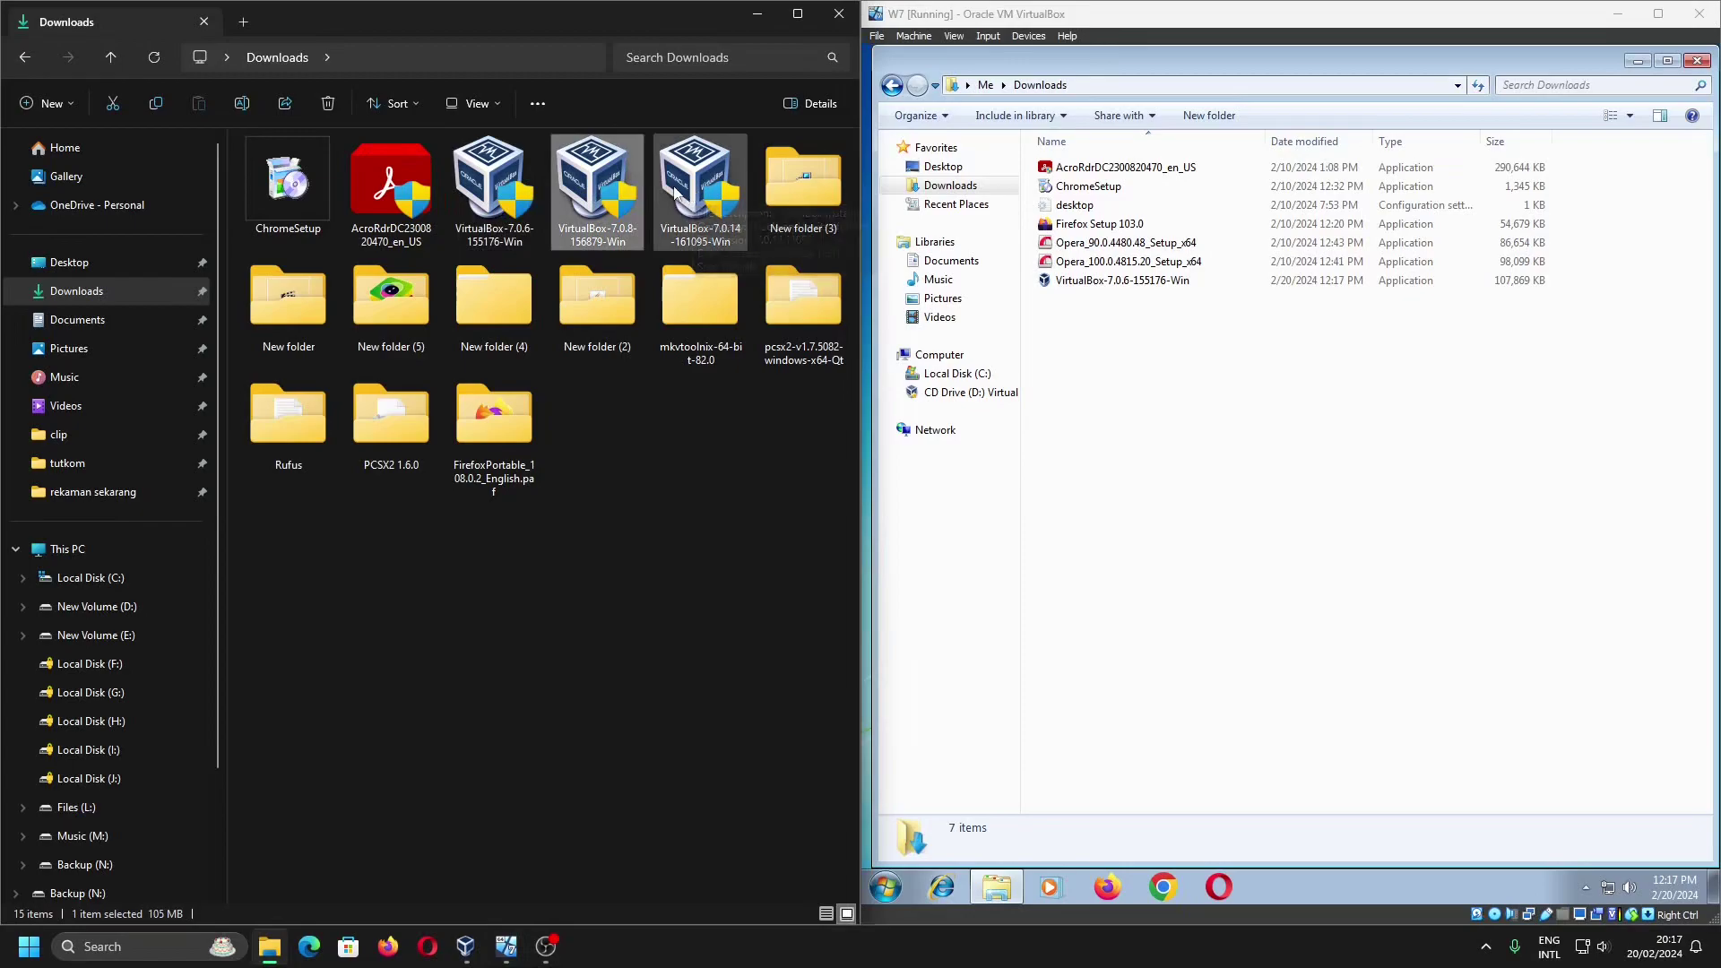
pyautogui.press('Delete')
pyautogui.click(1413, 458)
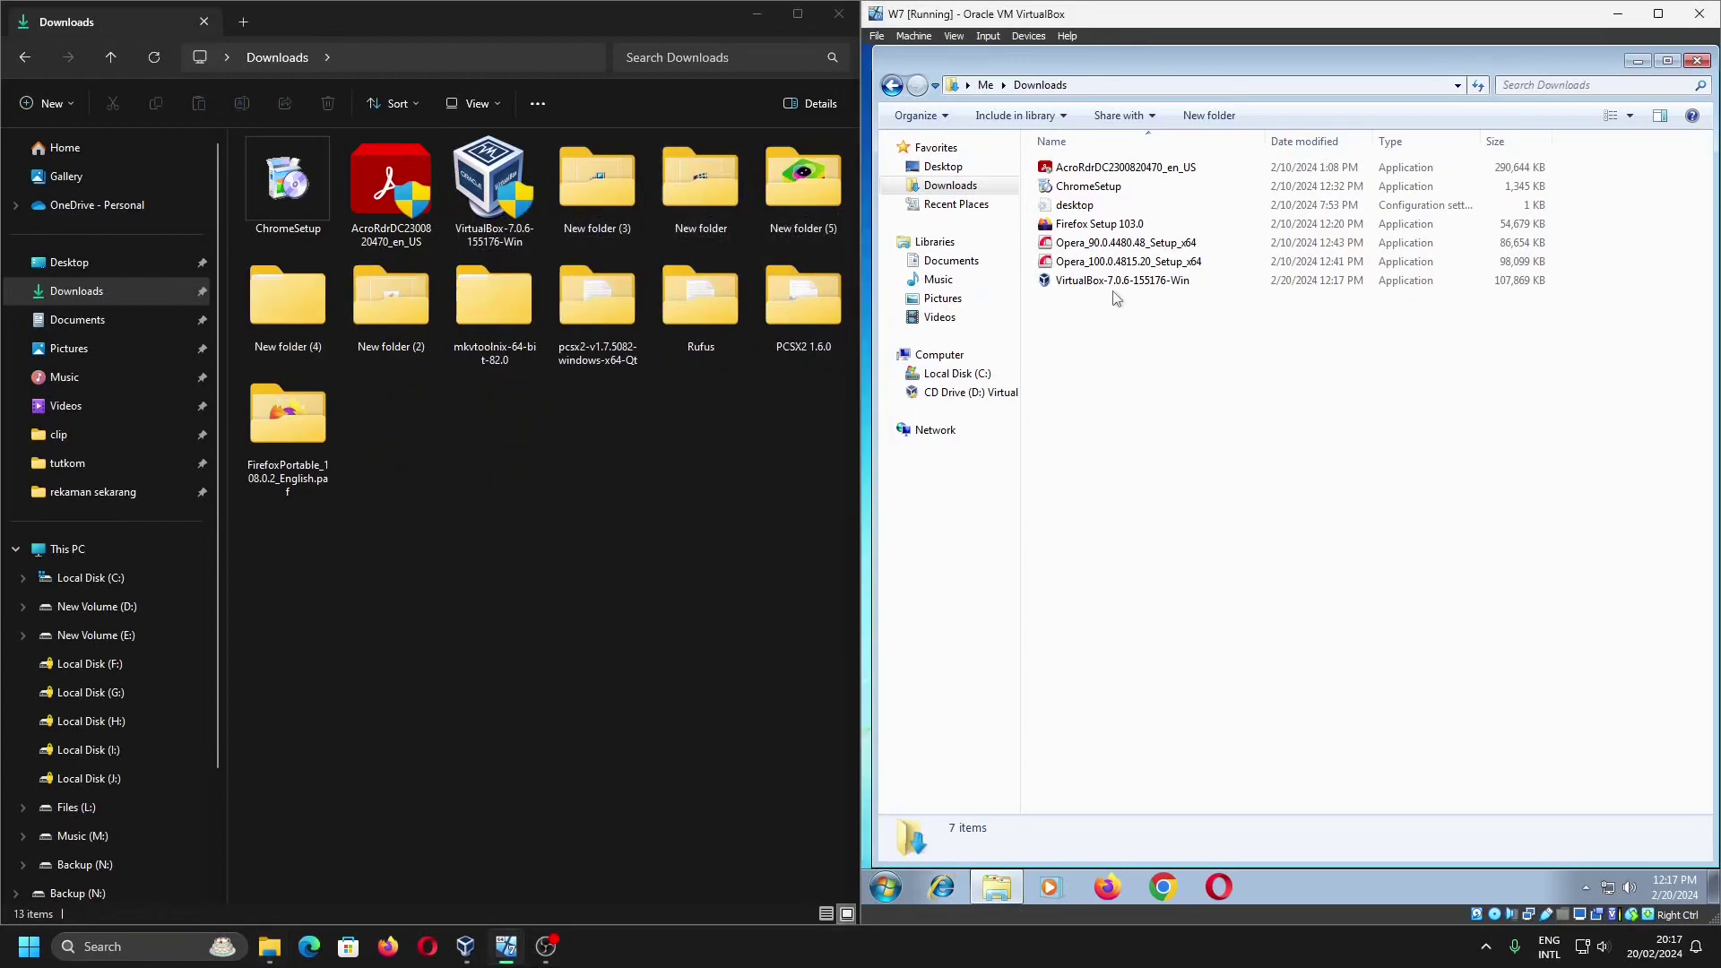
# Try to transfer VirtualBox-7.0.6-155176-Win out of the guest's Downloads folder to the host
pyautogui.moveTo(1116, 281); pyautogui.dragTo(1461, 528)
pyautogui.moveTo(1138, 280); pyautogui.dragTo(1169, 495)
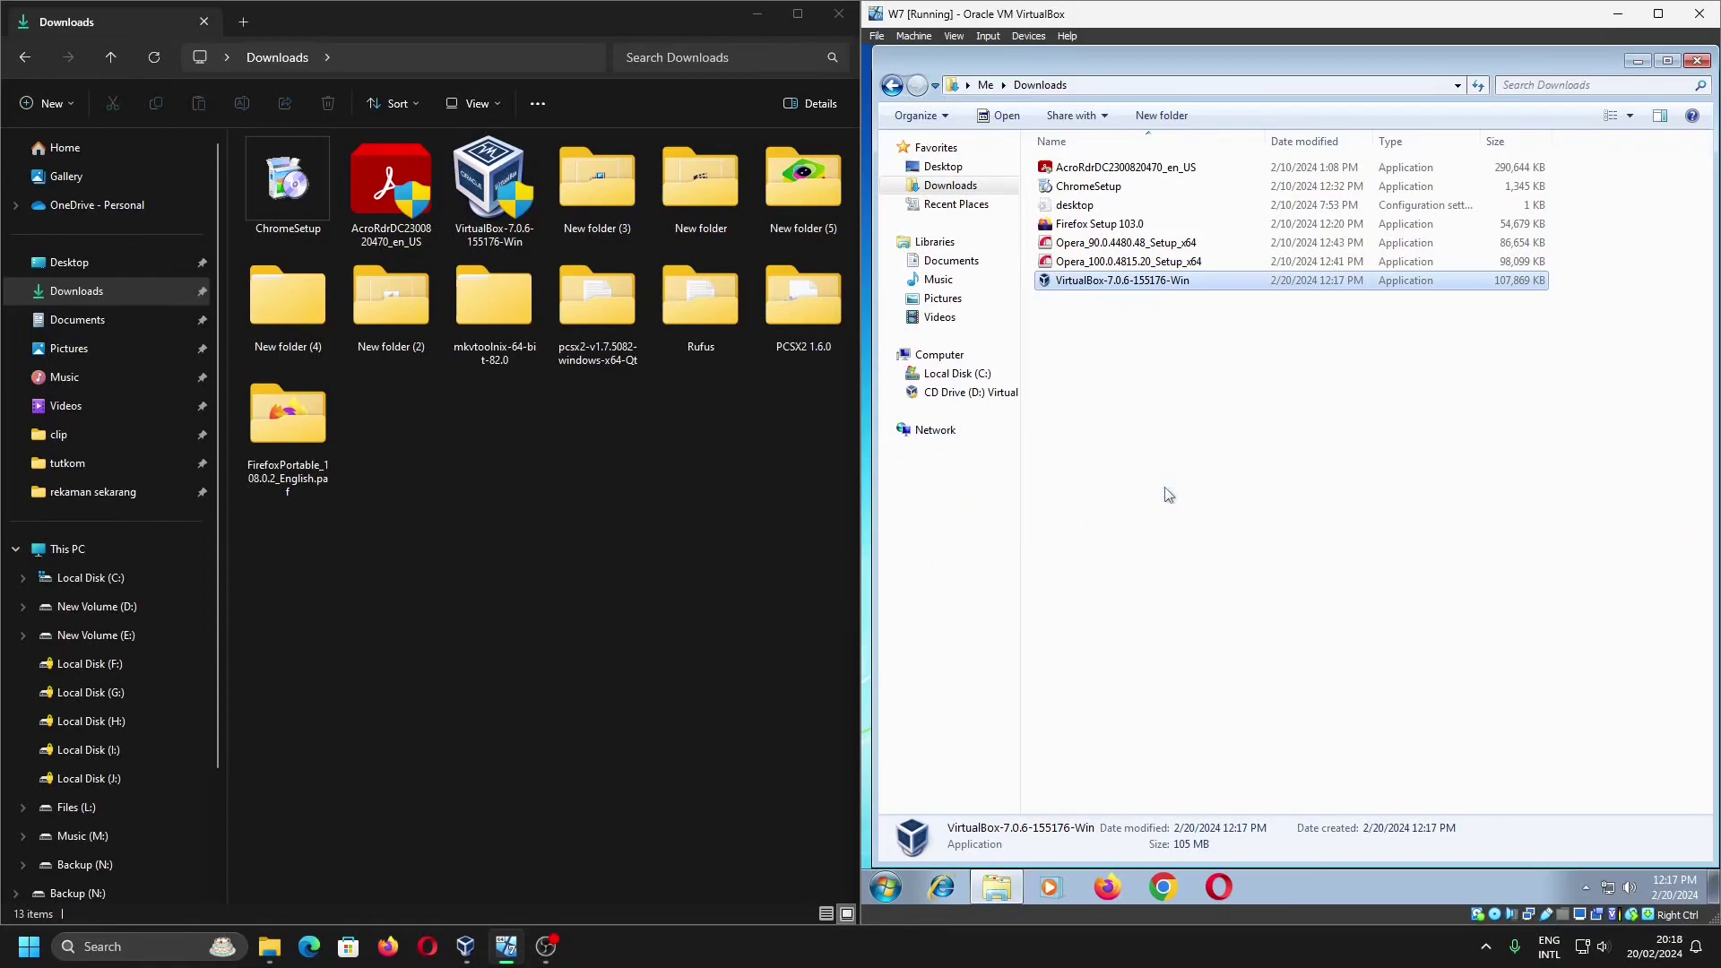
pyautogui.click(499, 589)
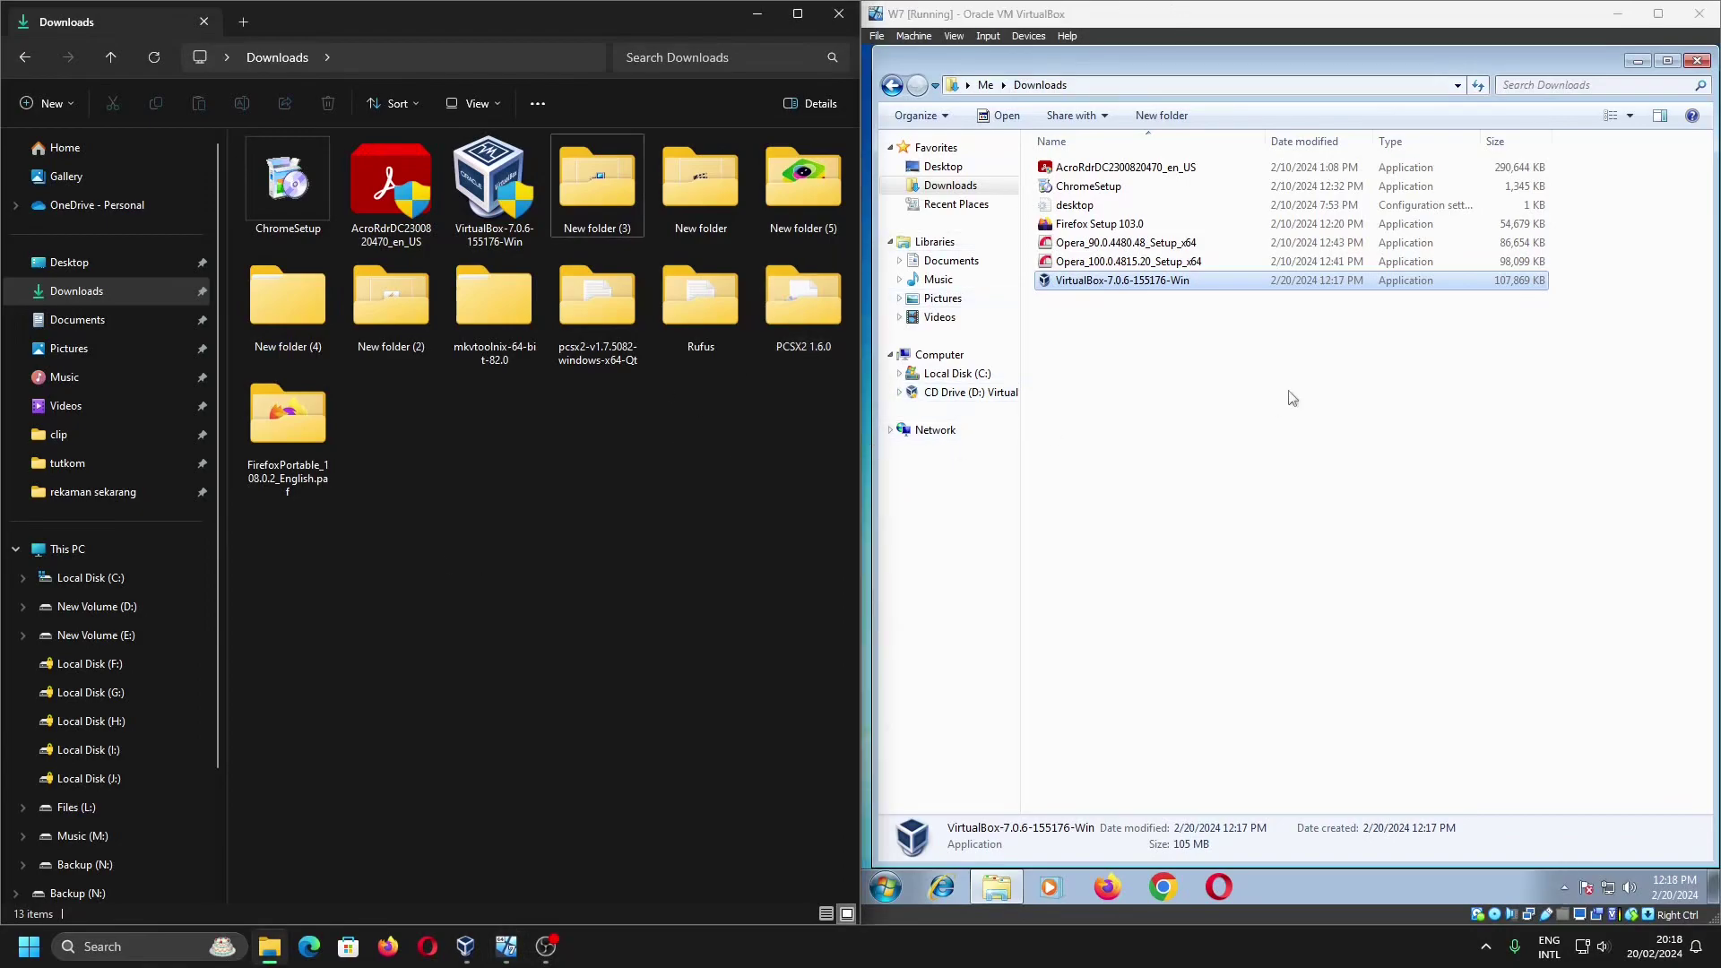
pyautogui.click(1105, 173)
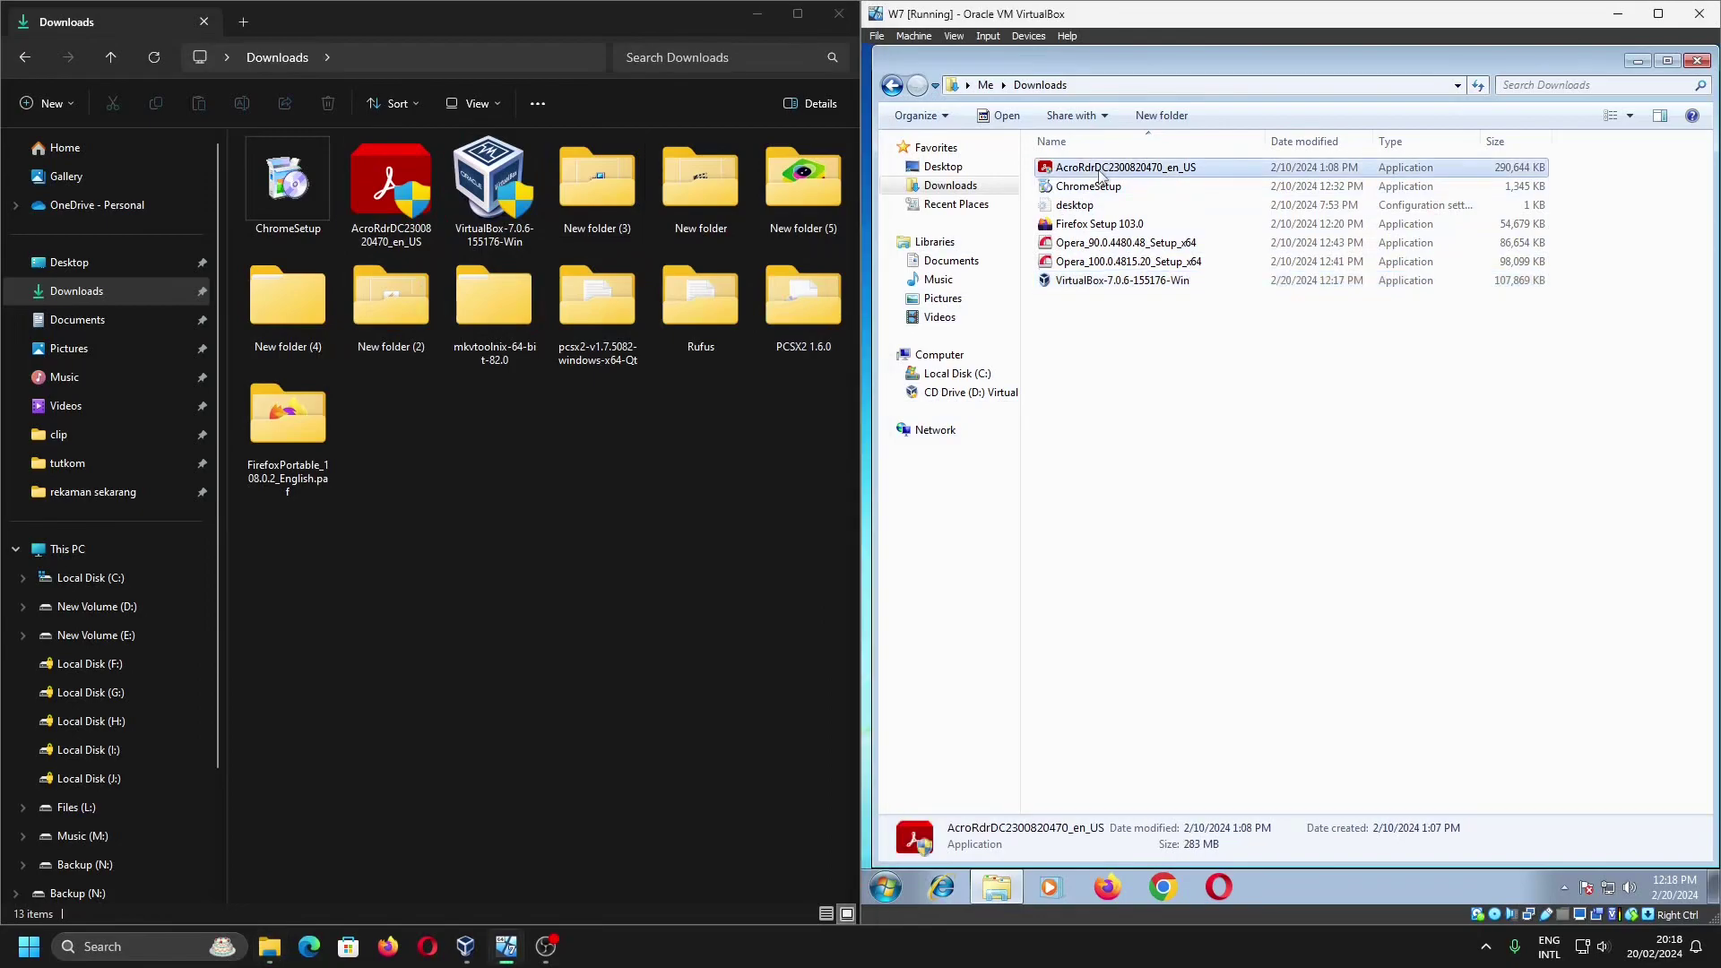
pyautogui.press('Delete')
pyautogui.press('Return')
pyautogui.moveTo(390, 188); pyautogui.dragTo(1229, 480)
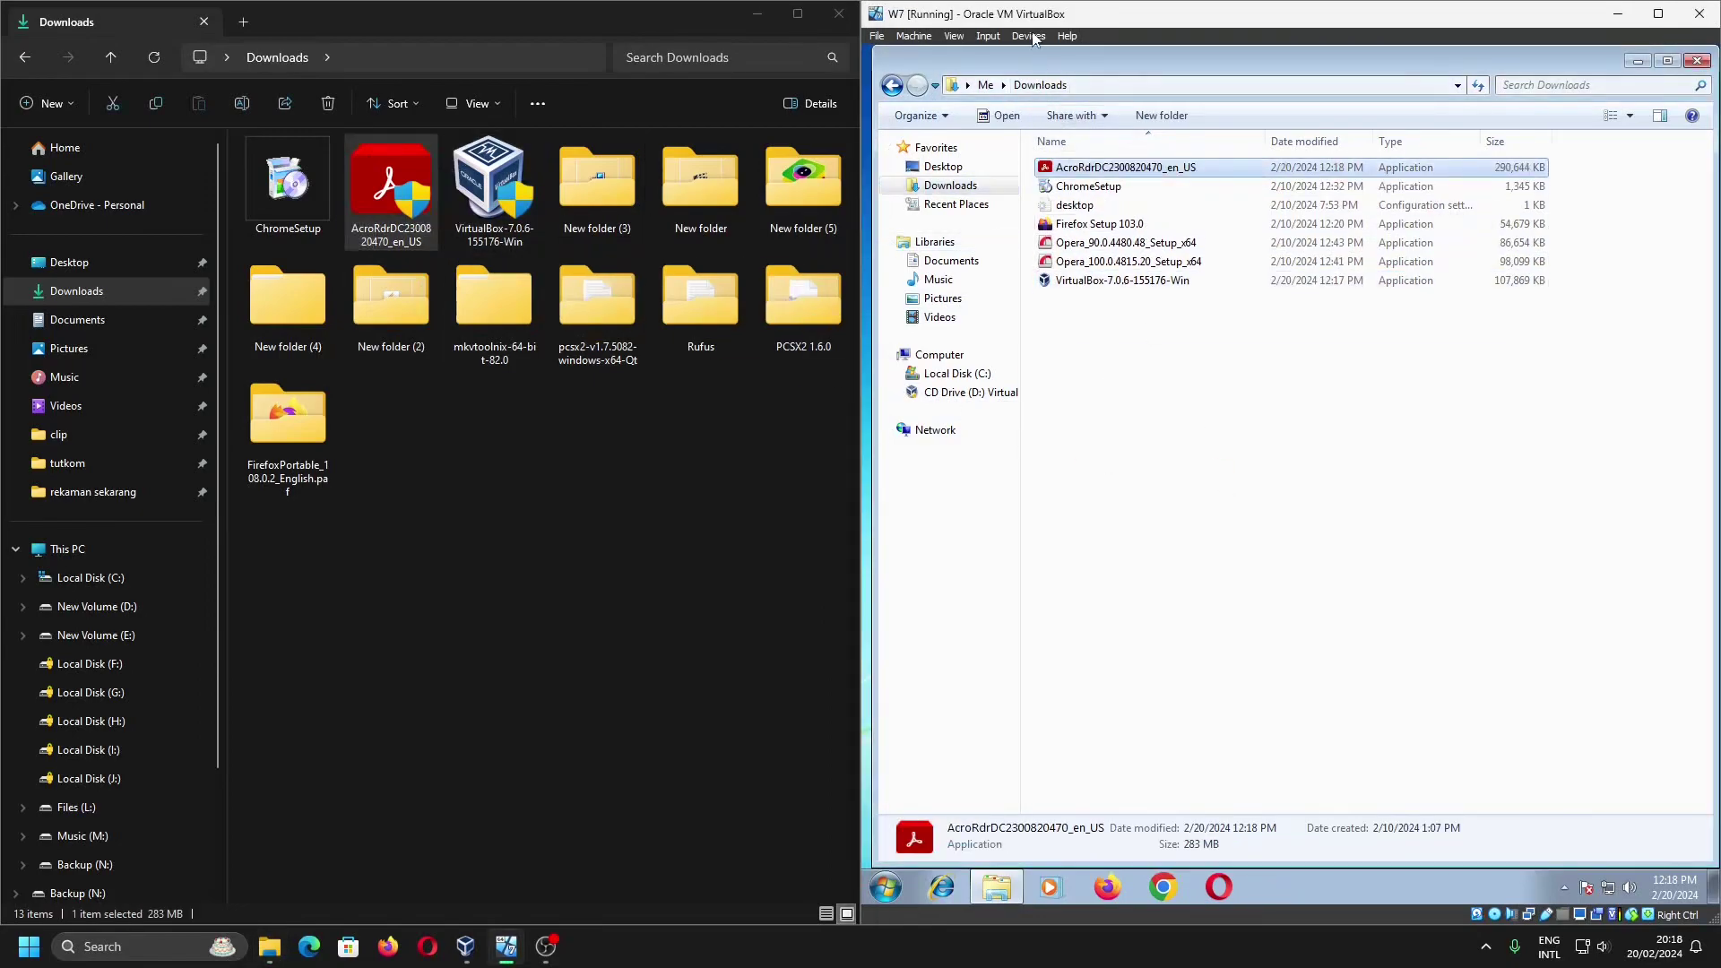
pyautogui.click(1028, 36)
pyautogui.click(1195, 441)
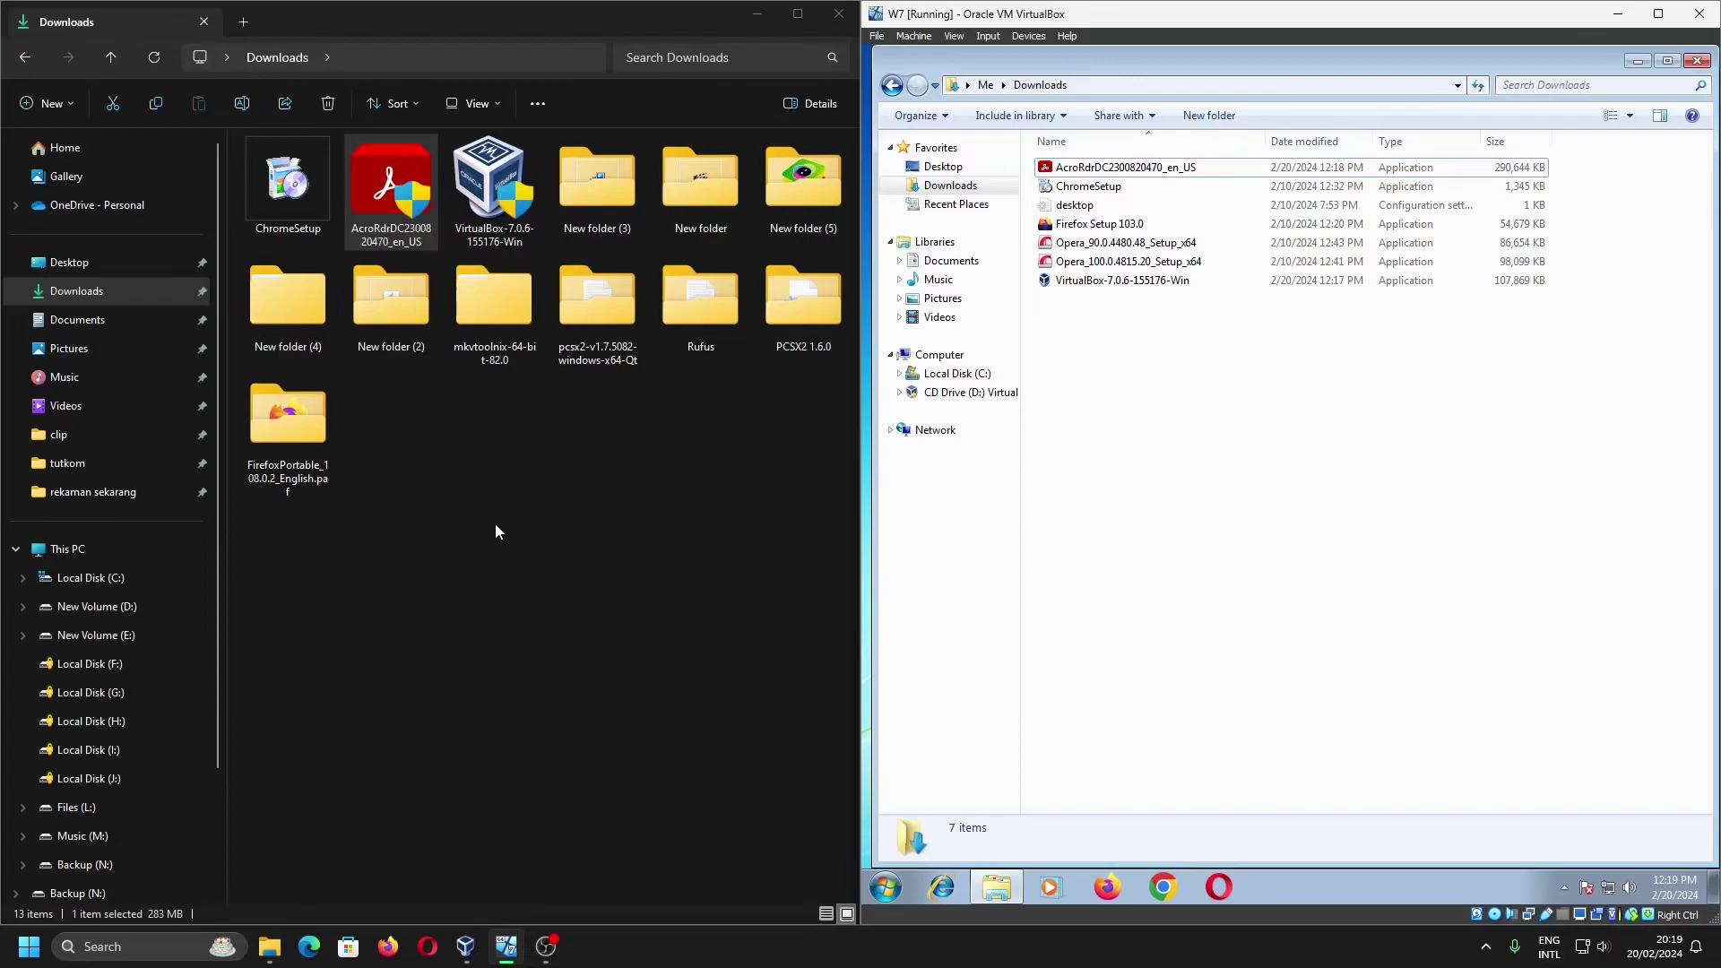
pyautogui.moveTo(390, 193); pyautogui.dragTo(1306, 547)
pyautogui.click(1341, 609)
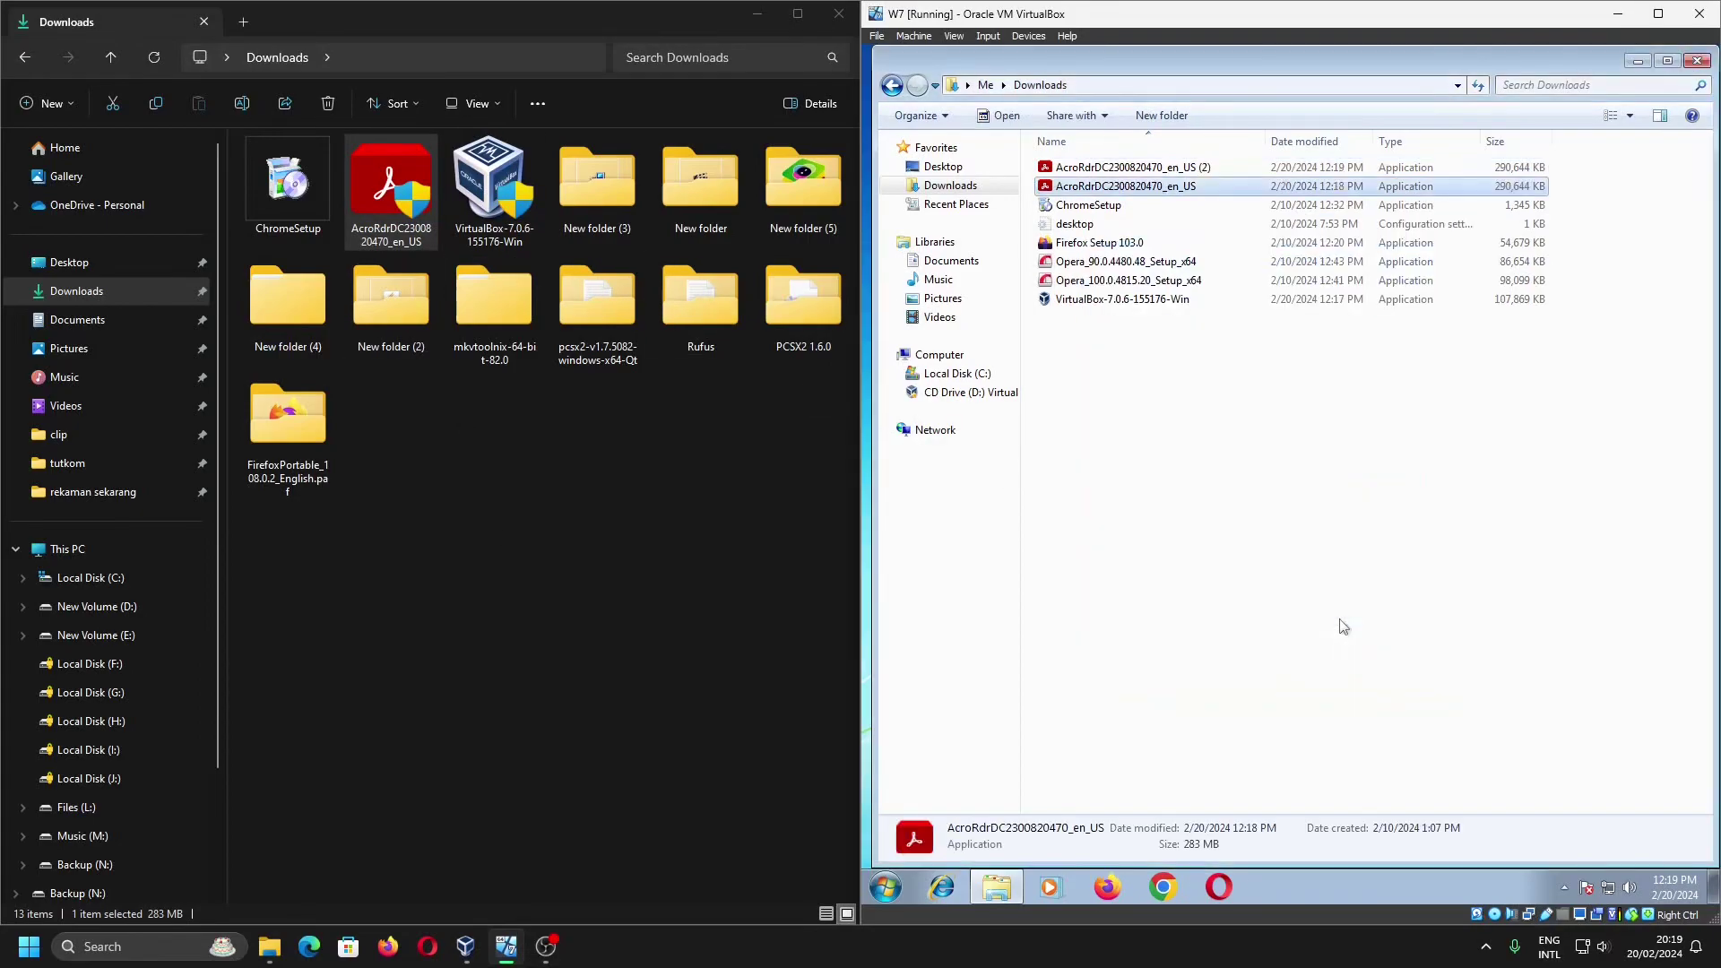
pyautogui.moveTo(1120, 261); pyautogui.dragTo(1355, 569)
# Maximize the W7 machine window and open its shared folders settings
pyautogui.moveTo(1221, 13); pyautogui.dragTo(1174, 3)
pyautogui.click(168, 29)
pyautogui.moveTo(242, 144)
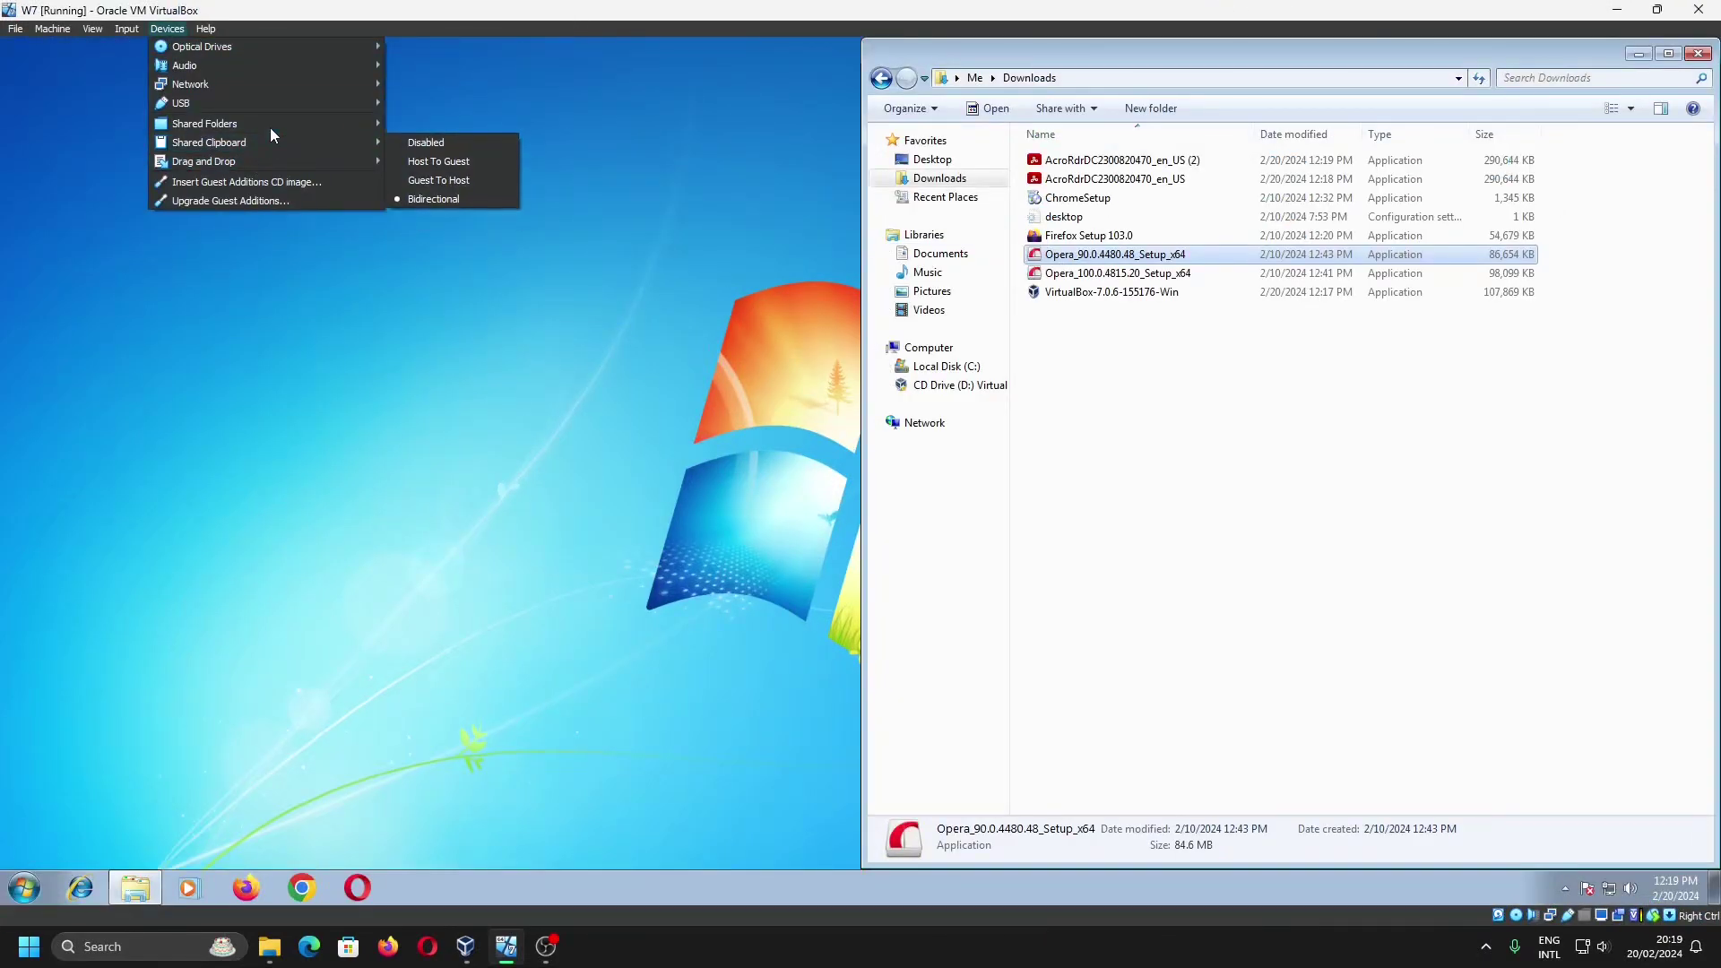
pyautogui.click(436, 123)
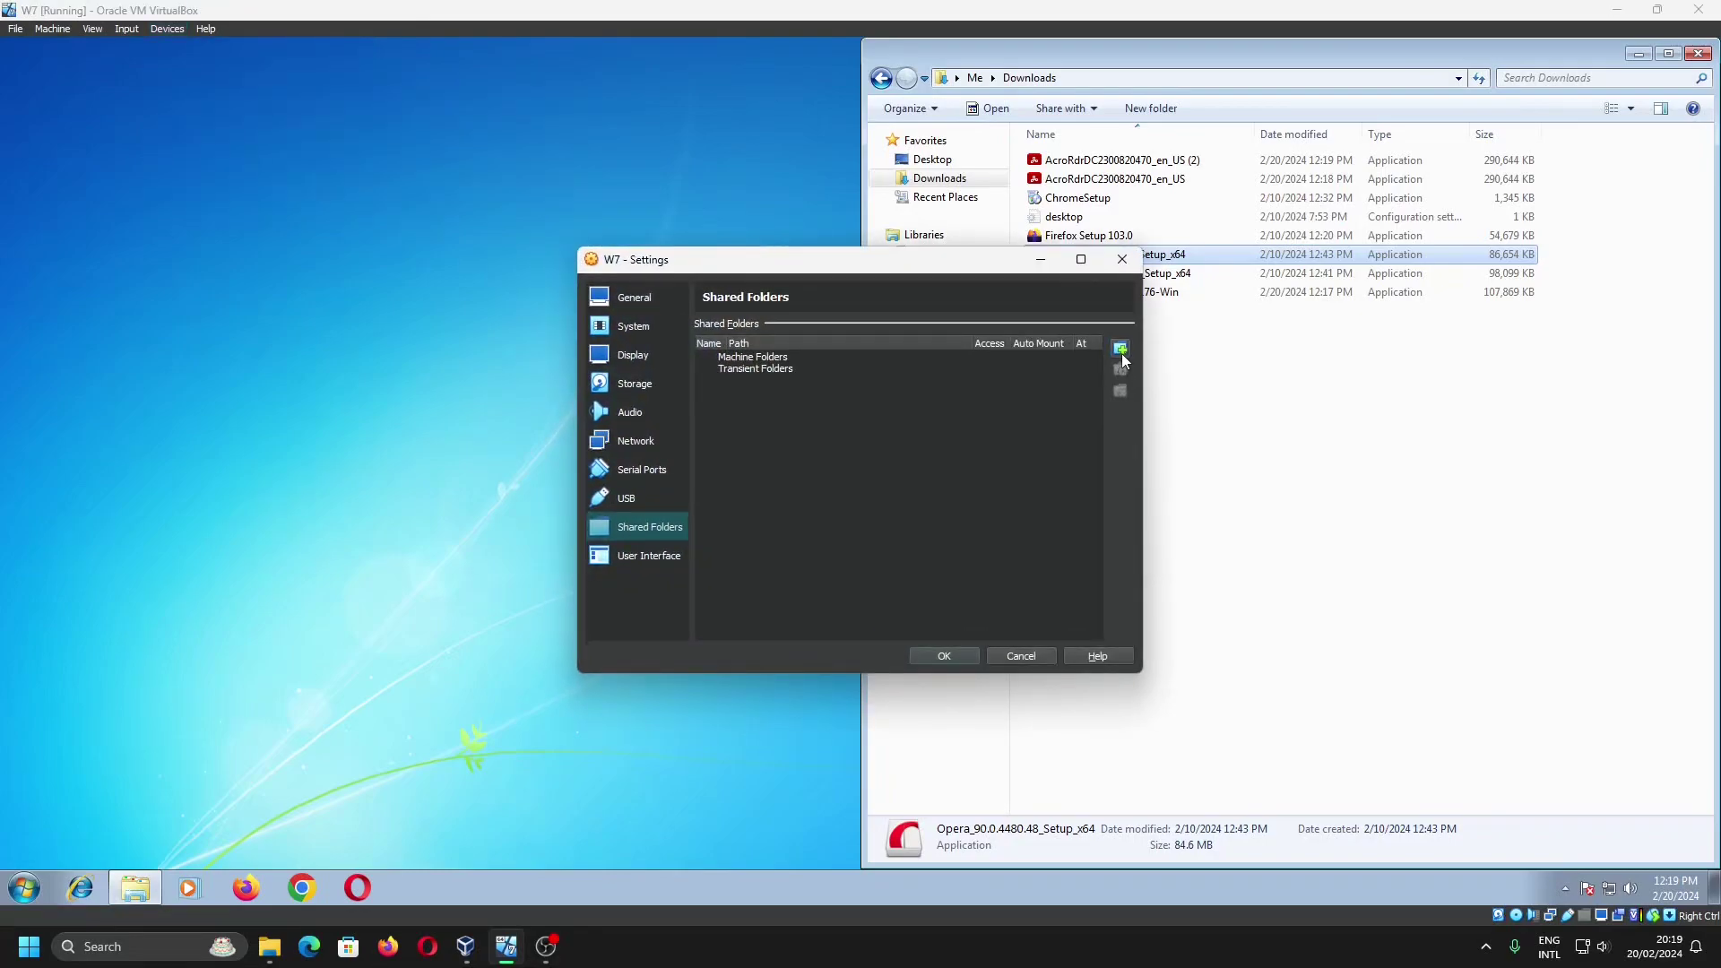
# Add the host's Downloads folder as an auto-mounted shared folder with mount point F:, and apply the settings
pyautogui.click(1120, 350)
pyautogui.click(971, 403)
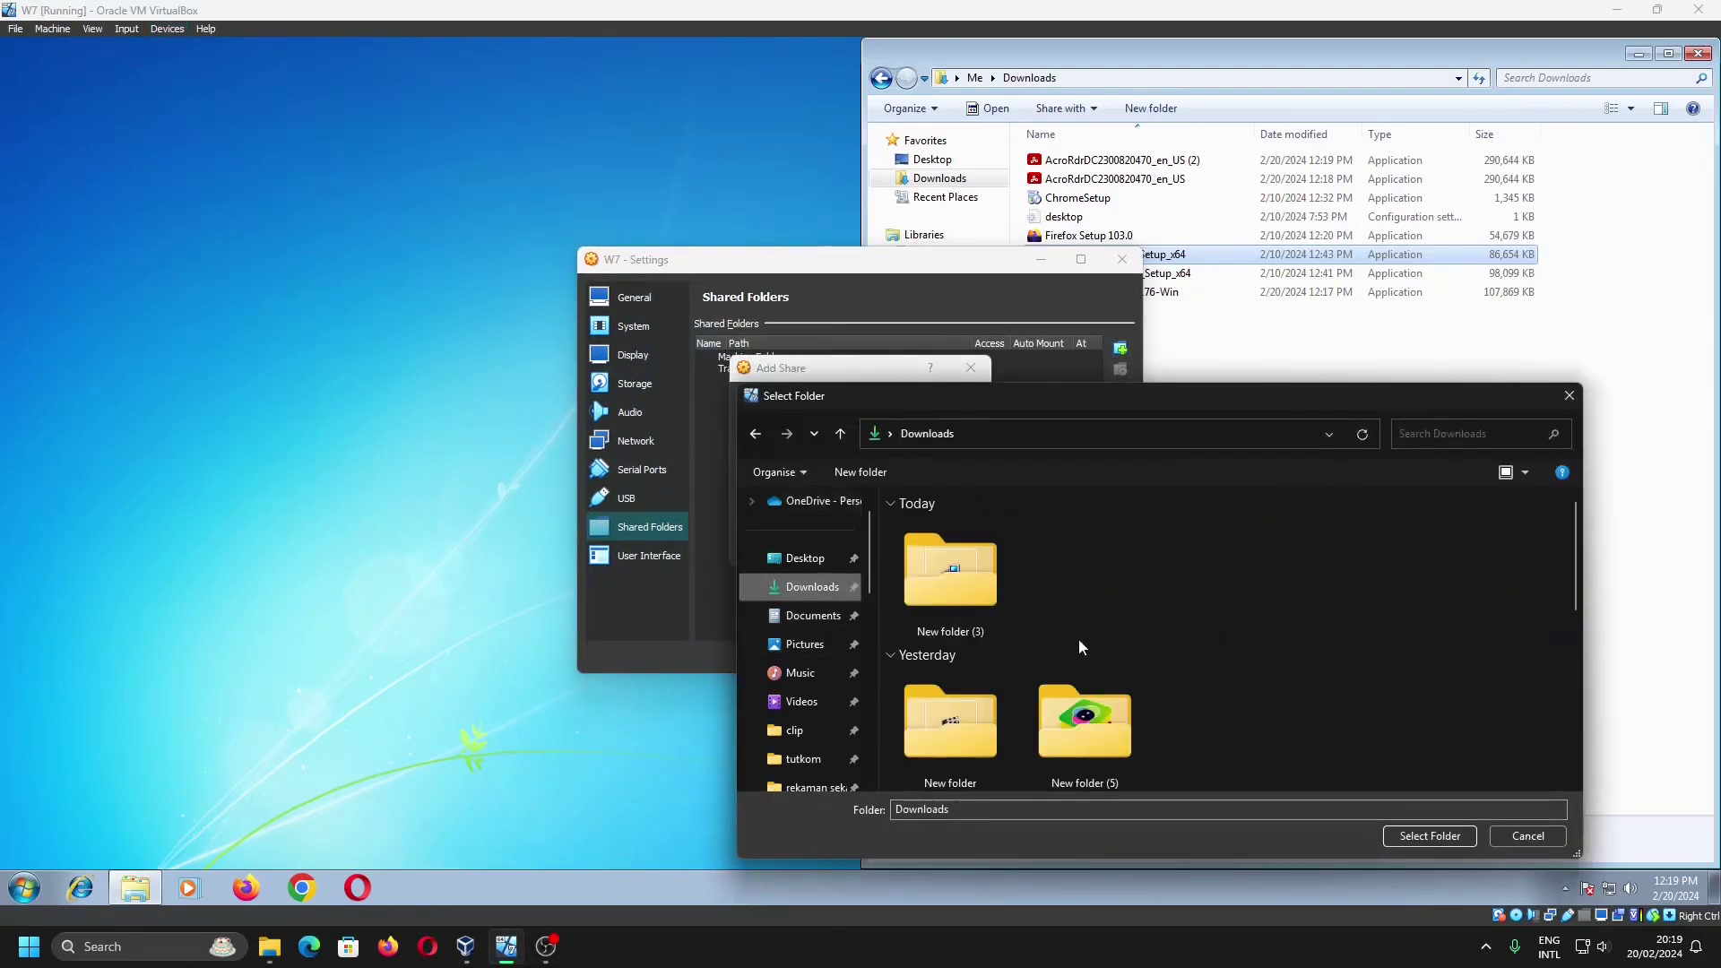
pyautogui.click(1431, 839)
pyautogui.click(864, 457)
pyautogui.write('F:')
pyautogui.click(867, 546)
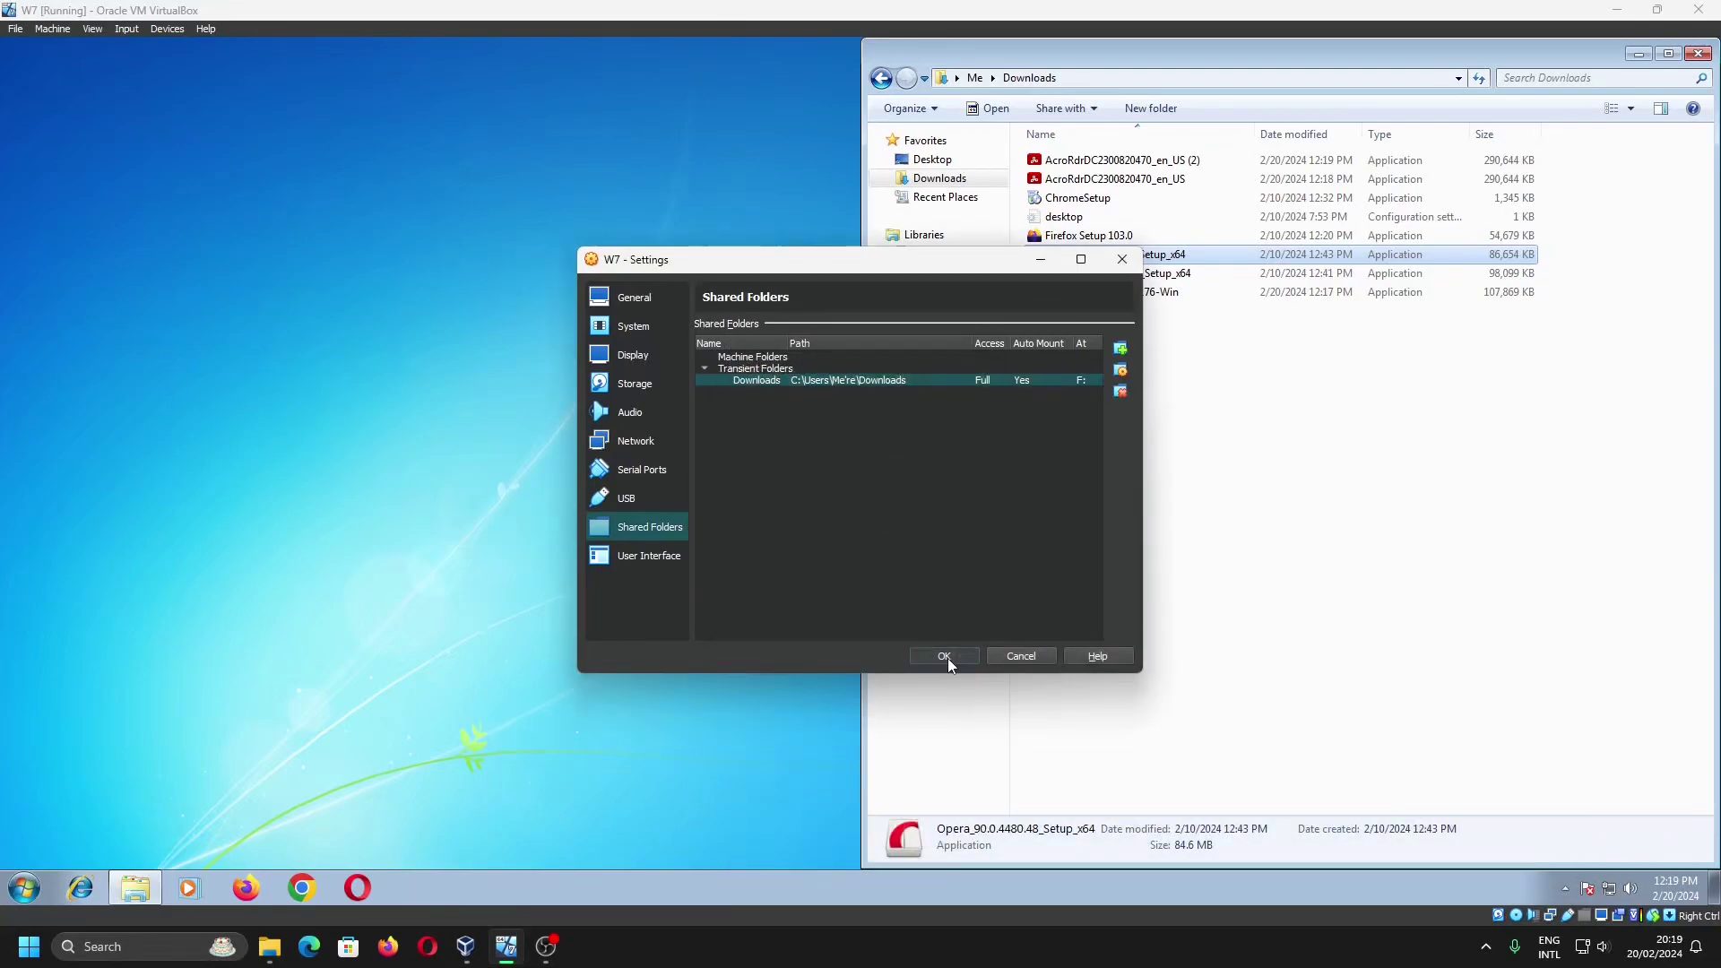
pyautogui.click(944, 656)
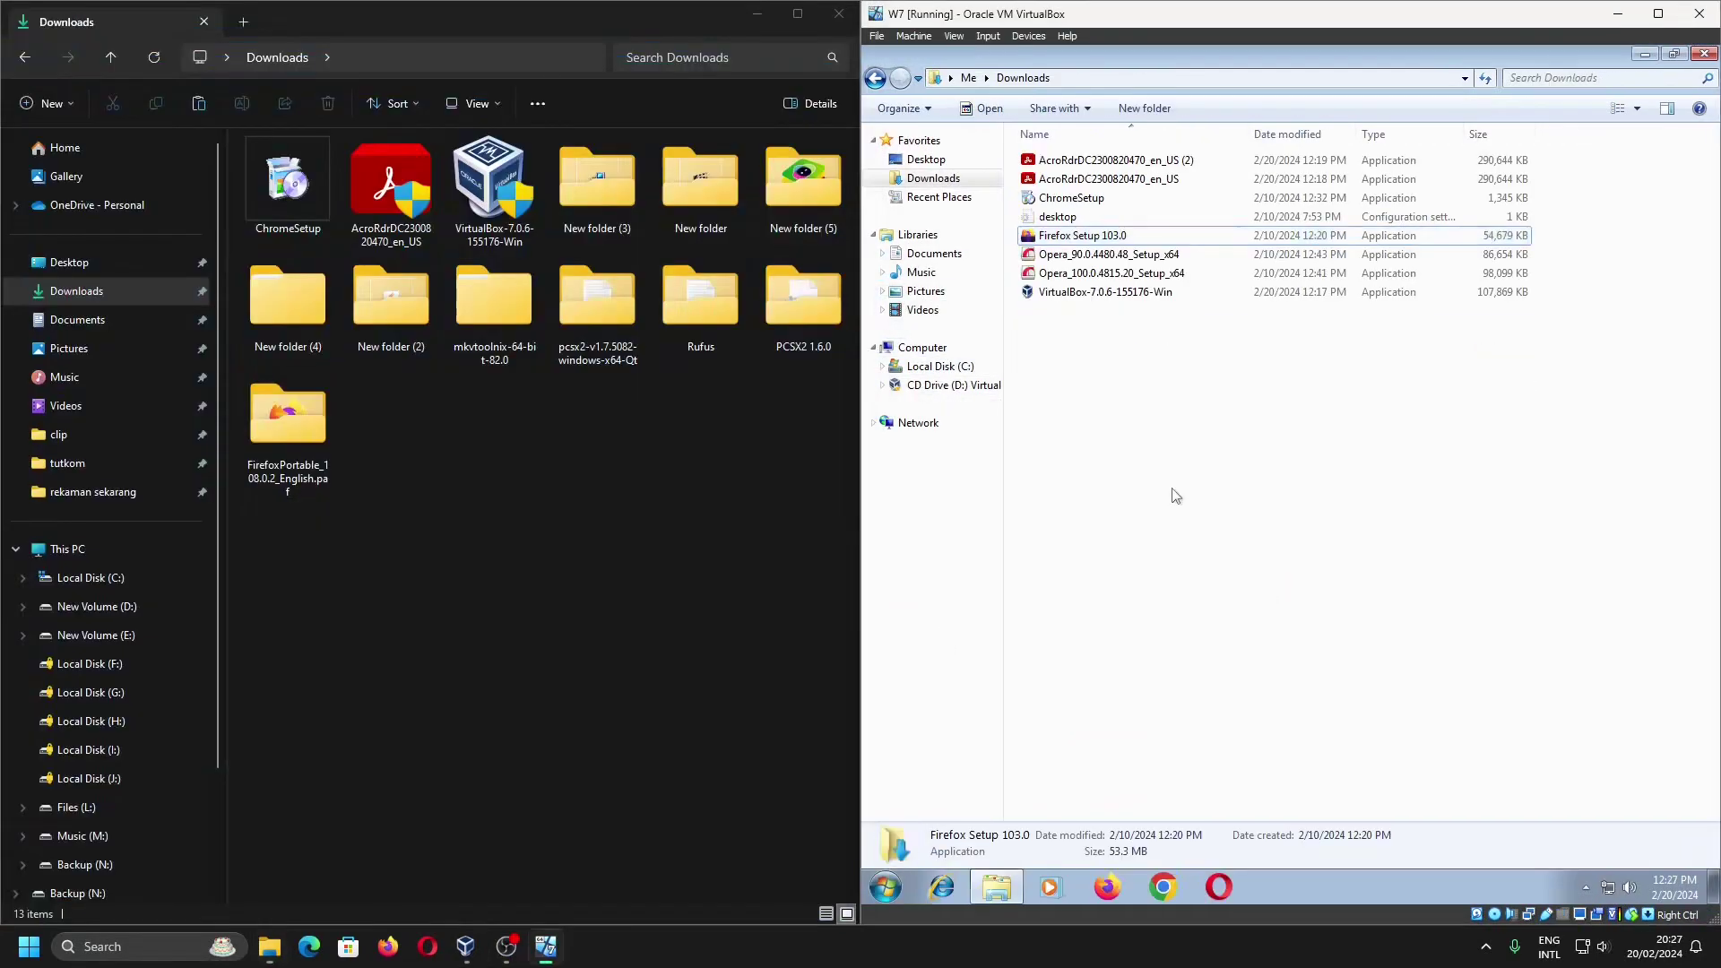
# Shut down the Windows 7 guest and start the W7 machine again
pyautogui.click(1176, 496)
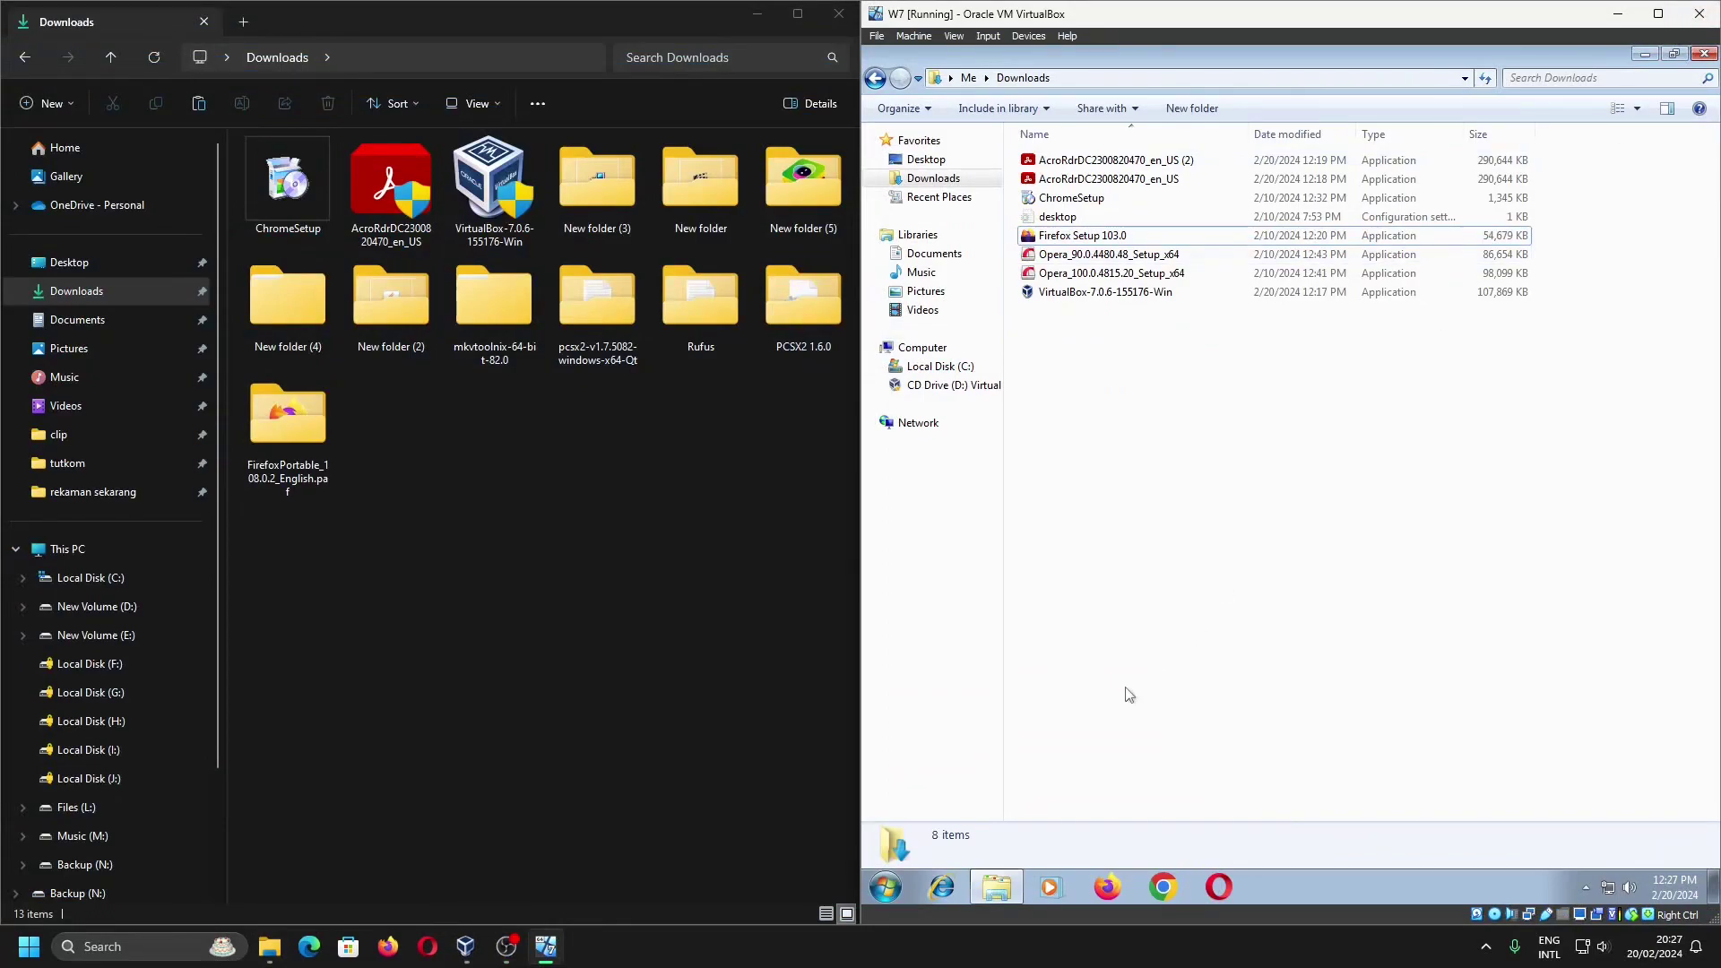
pyautogui.click(884, 886)
pyautogui.click(1131, 840)
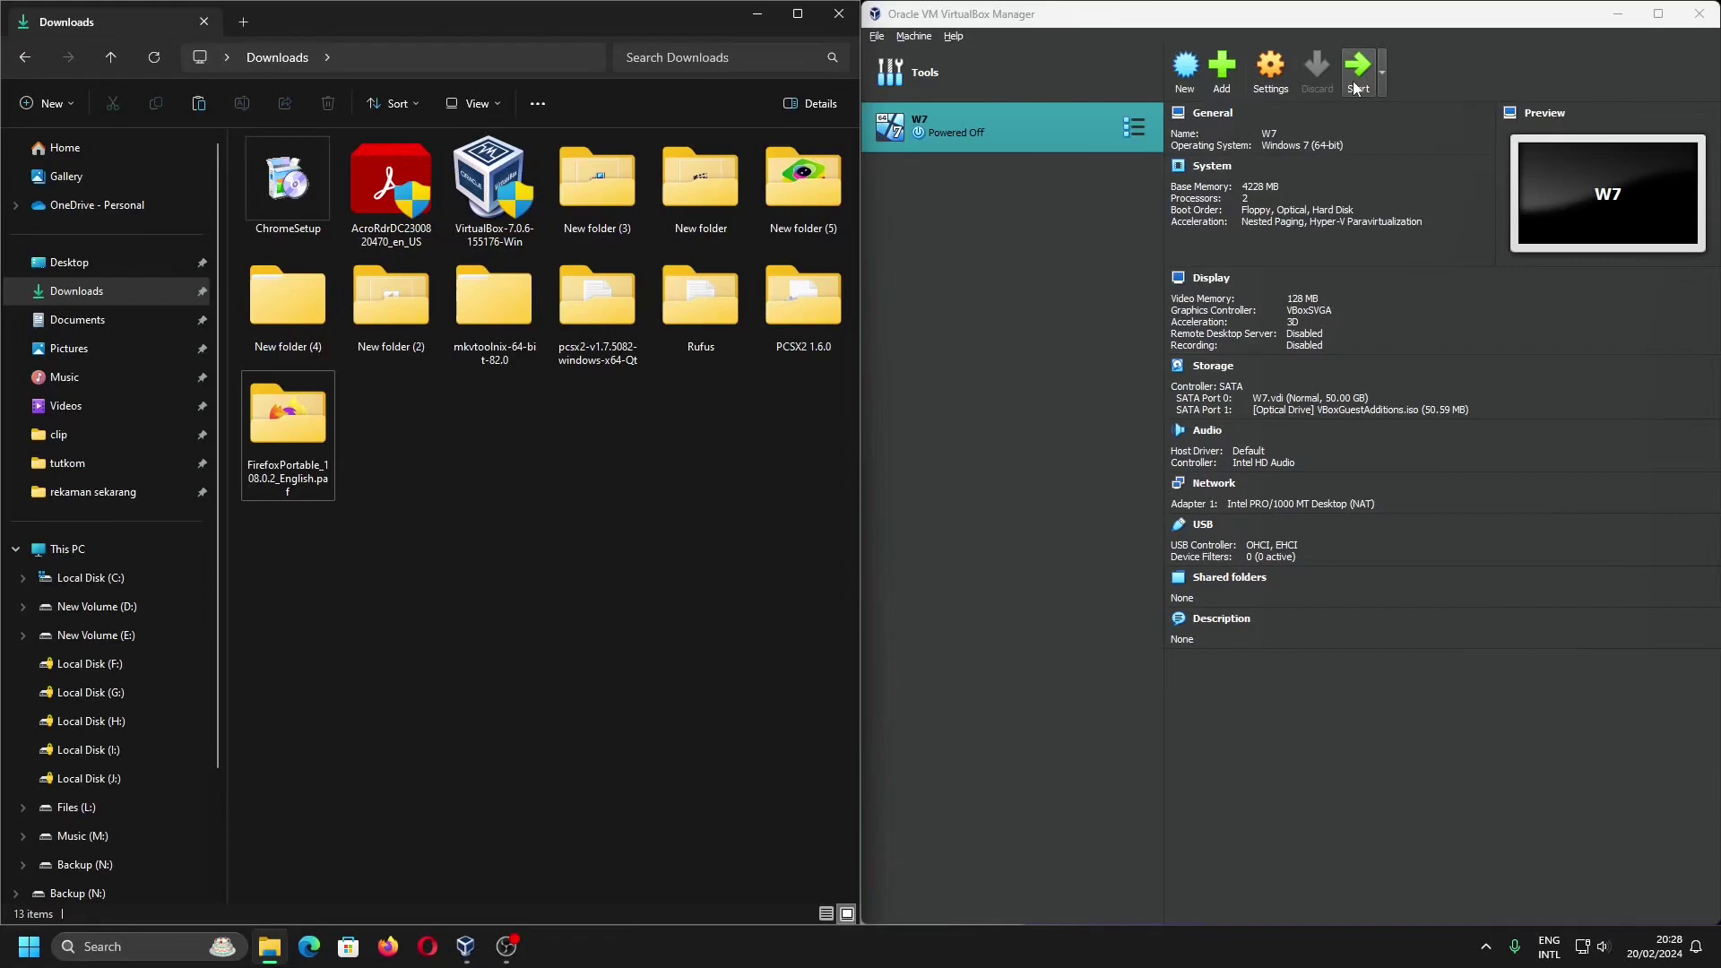
pyautogui.click(1354, 87)
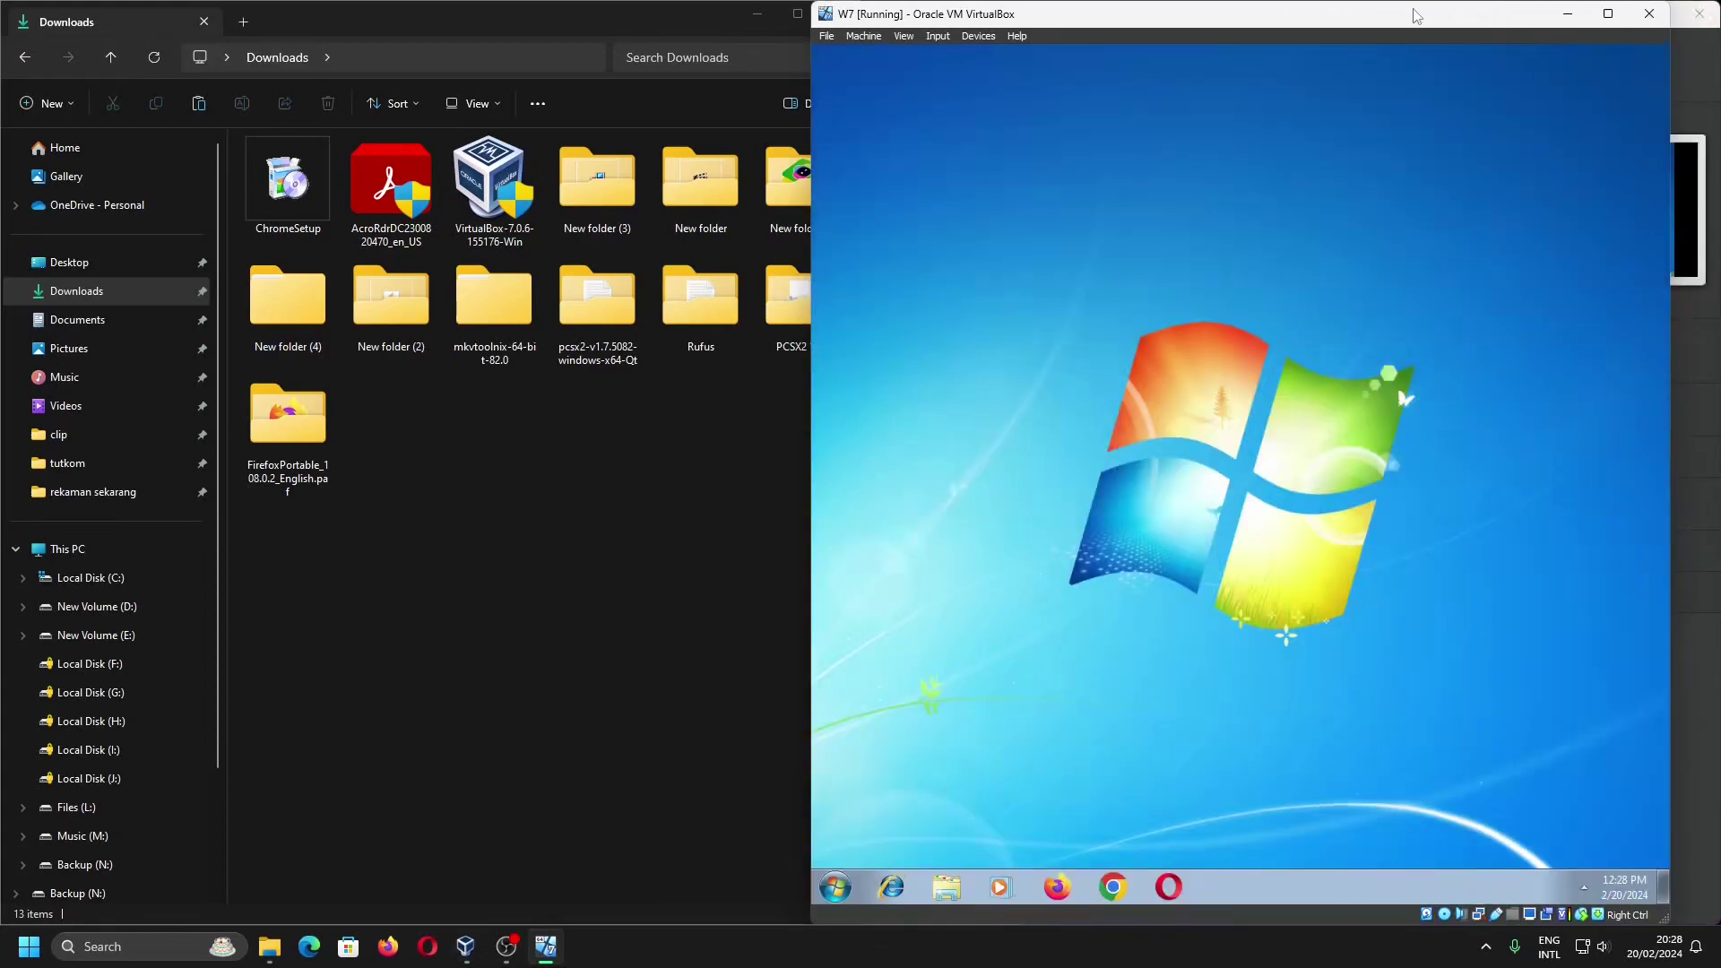
pyautogui.moveTo(1172, 16); pyautogui.dragTo(1717, 313)
pyautogui.click(932, 177)
pyautogui.click(1118, 166)
pyautogui.press('Delete')
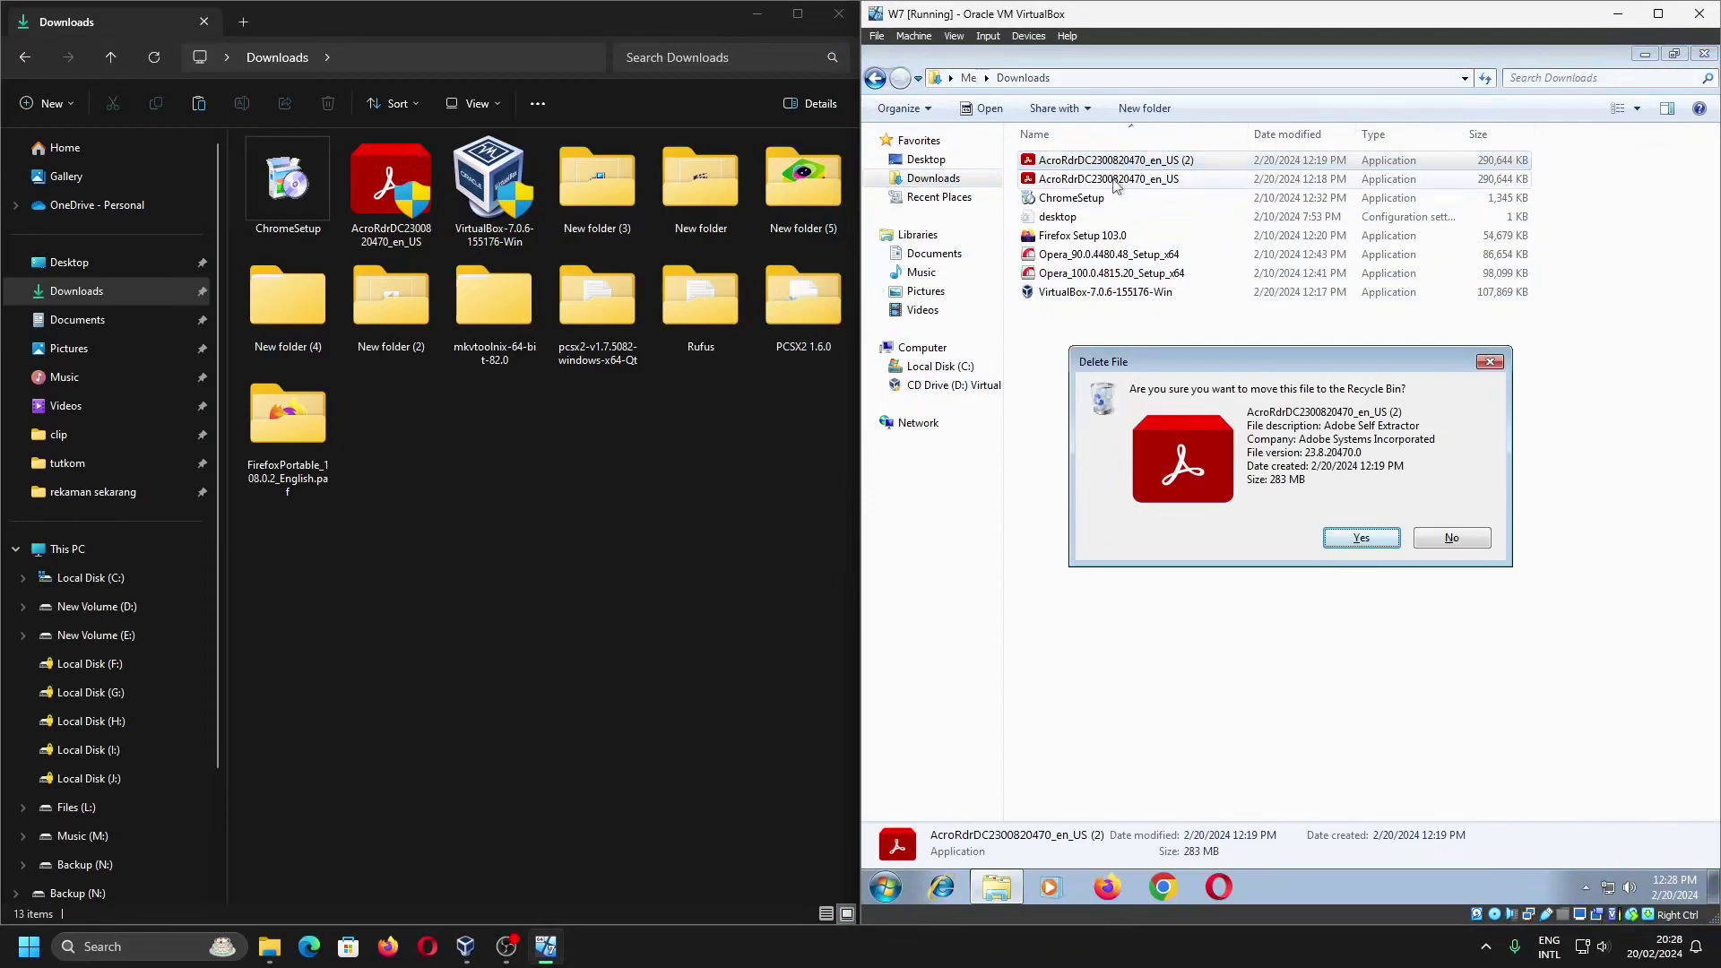
pyautogui.press('Return')
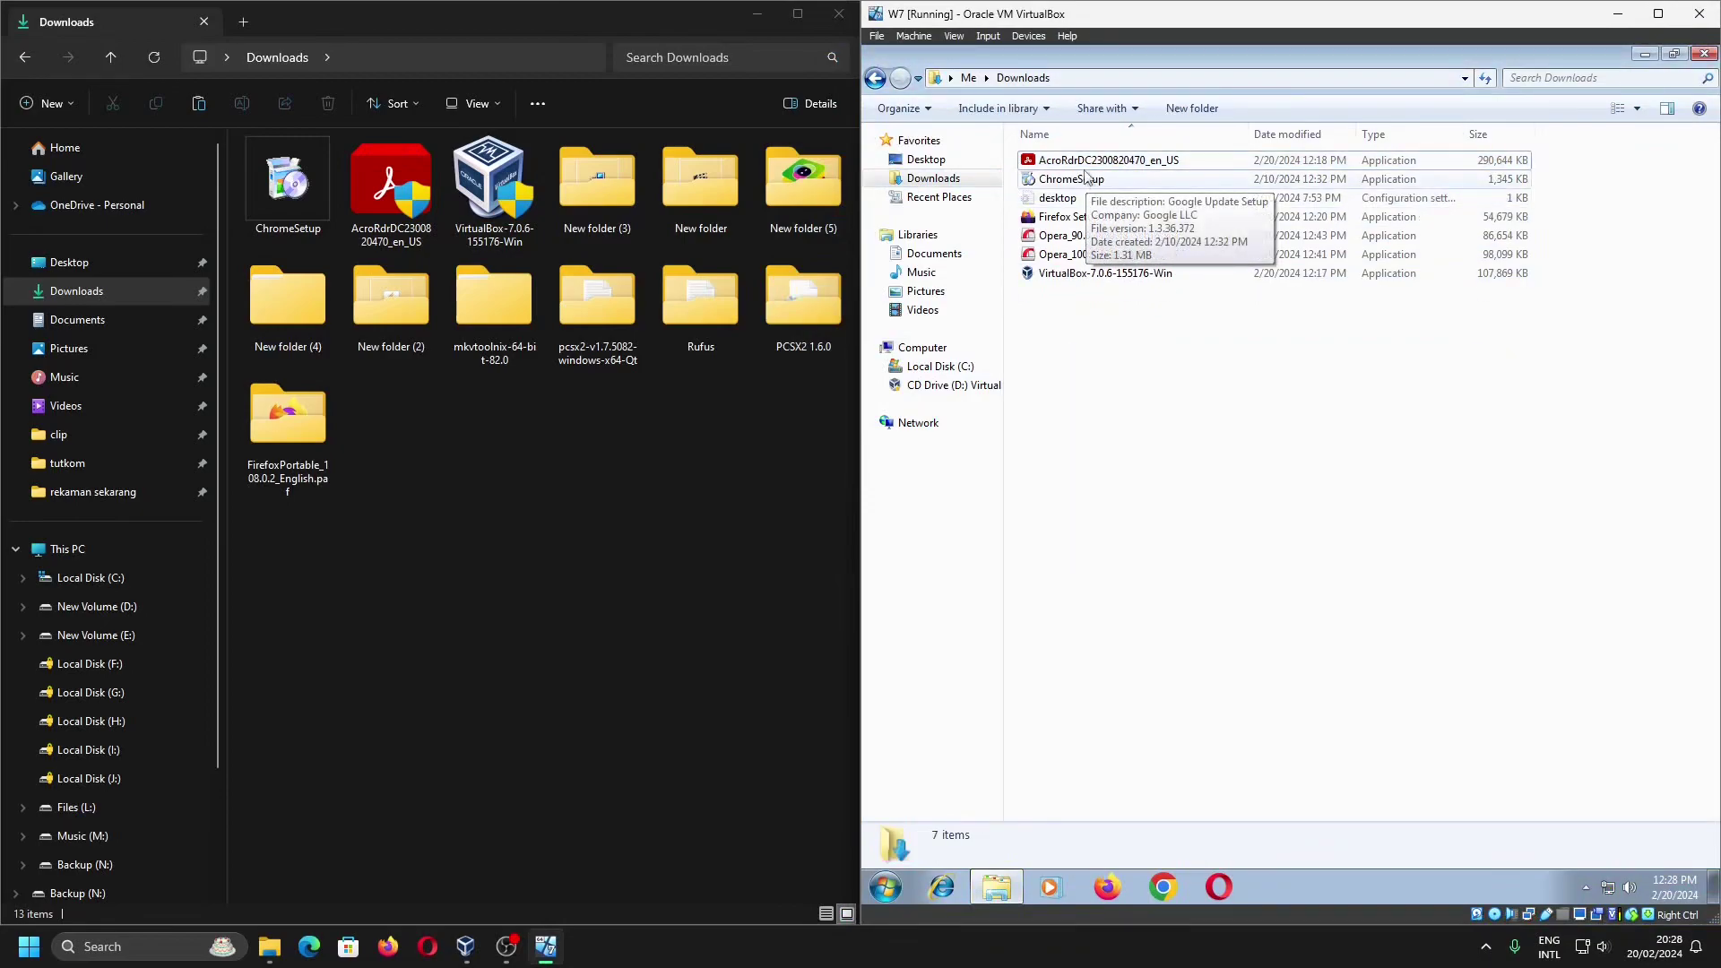
# Transfer ChromeSetup from the guest's Downloads folder to the host's, replacing the file already there
pyautogui.moveTo(1076, 182); pyautogui.dragTo(491, 644)
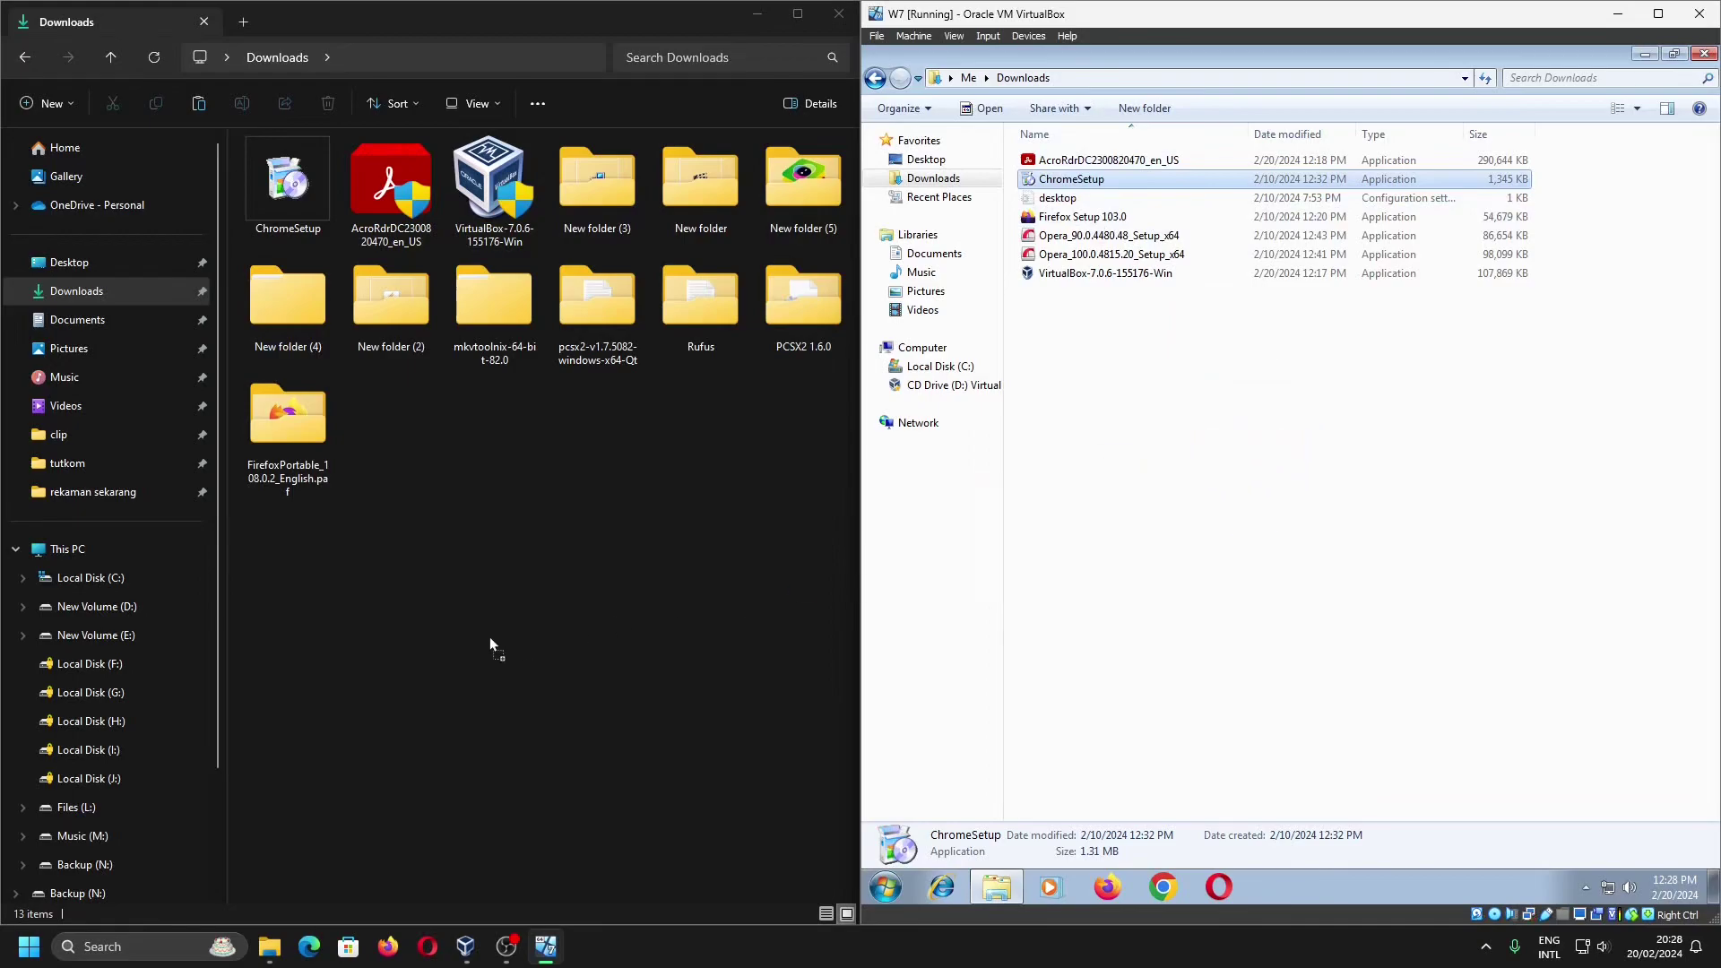
pyautogui.moveTo(489, 639); pyautogui.dragTo(490, 639)
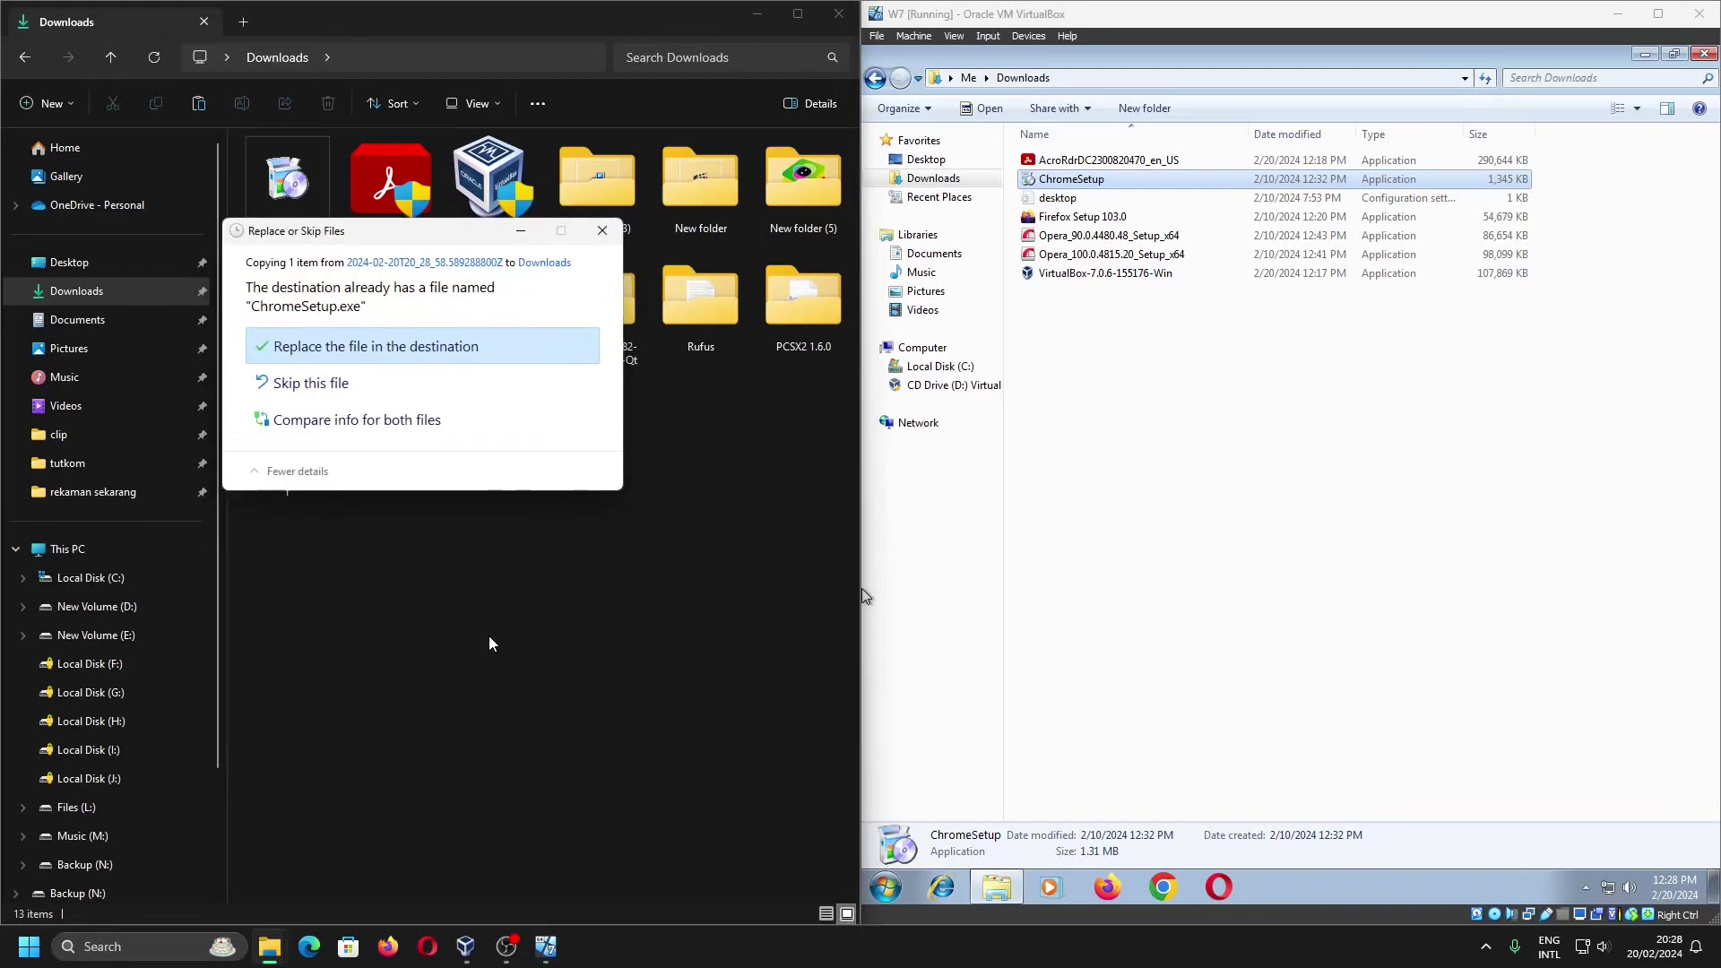
pyautogui.click(454, 349)
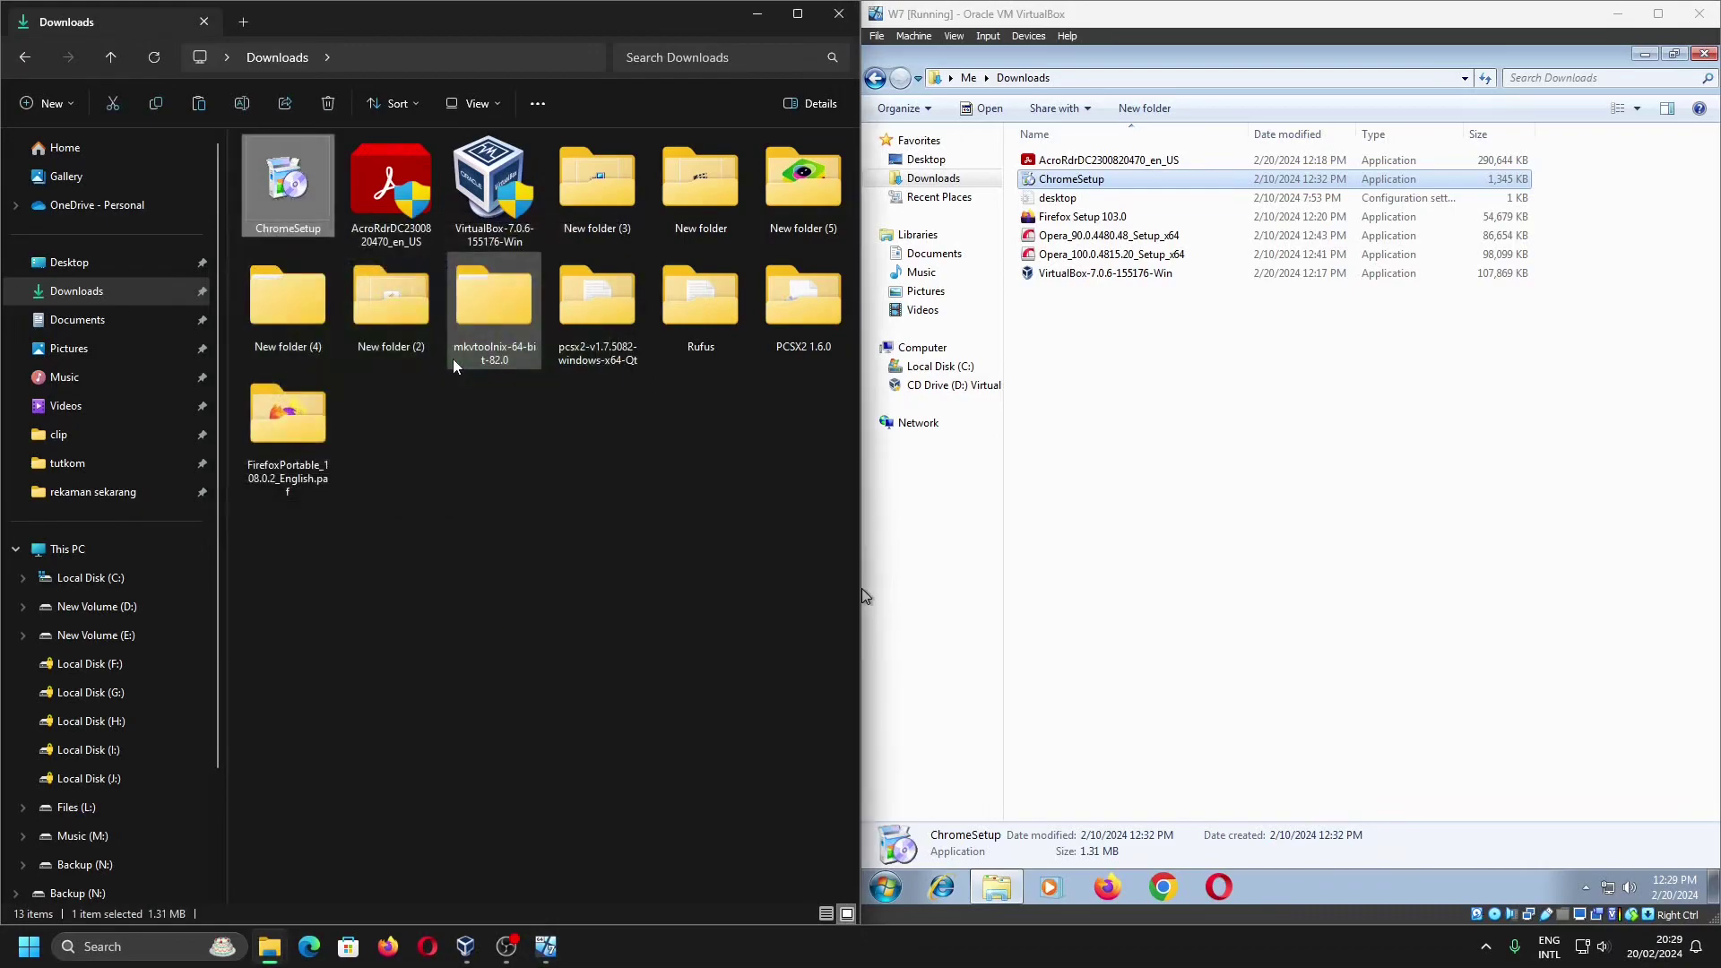
# Delete ChromeSetup from the guest's Downloads folder and transfer the host's copy of it into the guest
pyautogui.click(1139, 476)
pyautogui.click(1071, 180)
pyautogui.press('Delete')
pyautogui.press('Return')
pyautogui.moveTo(303, 183); pyautogui.dragTo(1330, 619)
# Remove the transferred ChromeSetup copy from the guest's Downloads folder
pyautogui.click(1112, 181)
pyautogui.press('Delete')
pyautogui.press('Return')
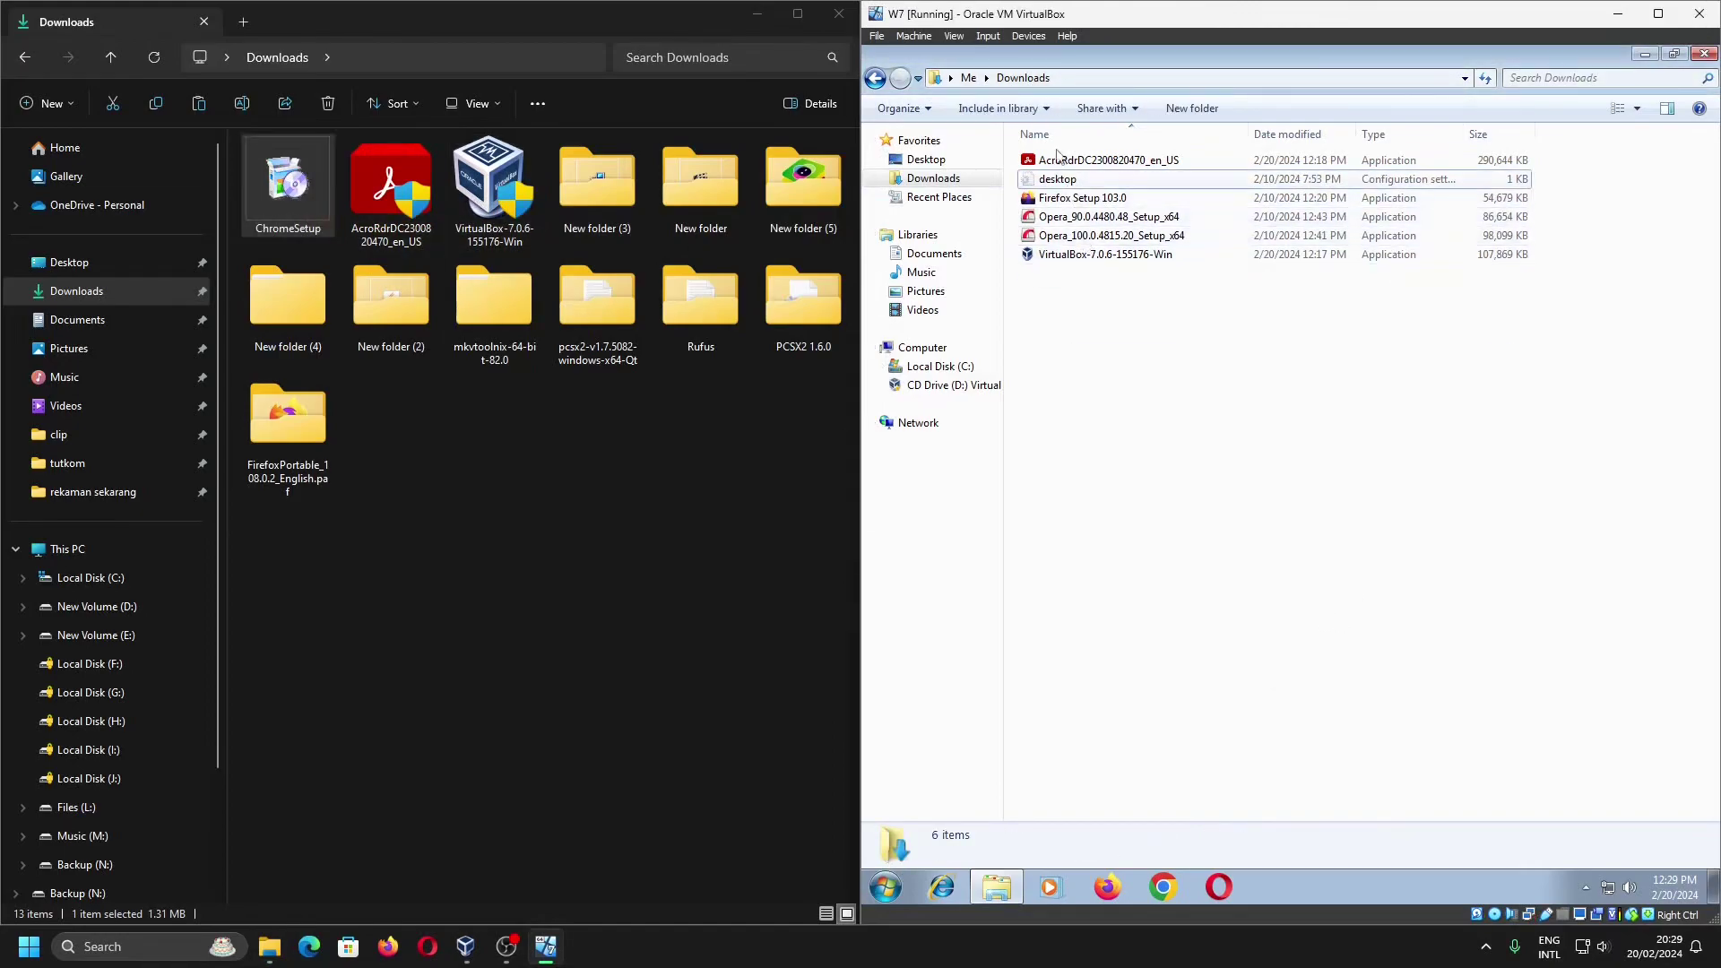
# Check the machine's shared clipboard mode and open Notepad in the guest
pyautogui.click(1027, 36)
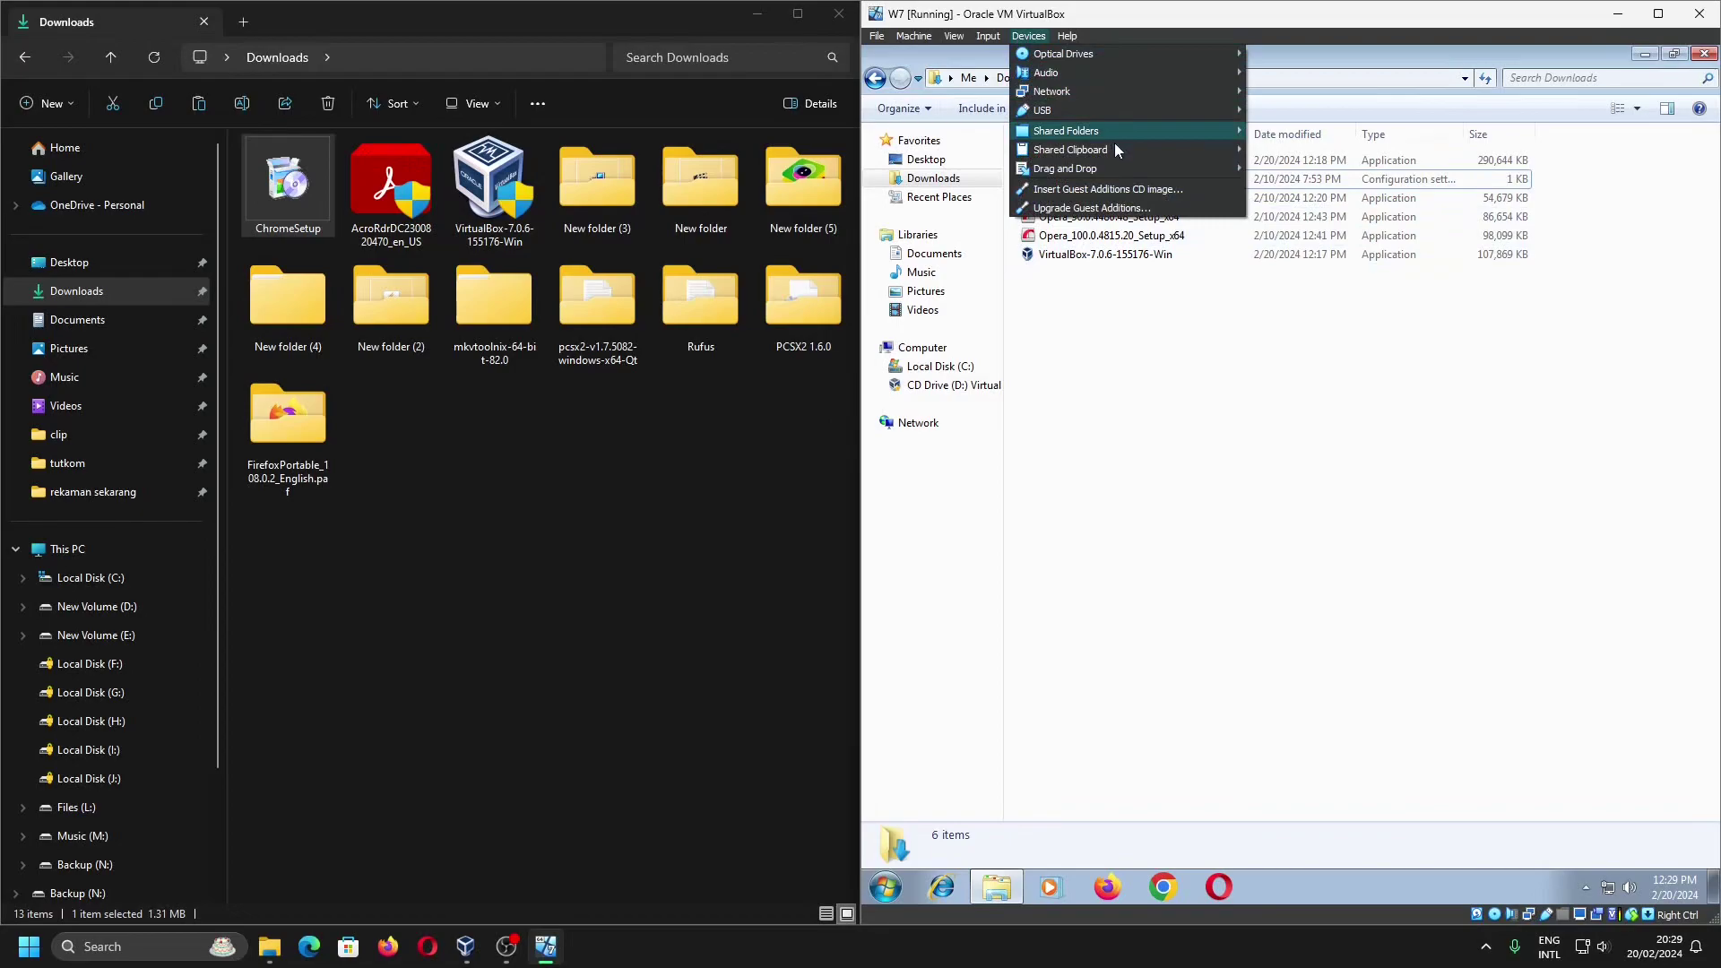
pyautogui.moveTo(1117, 156)
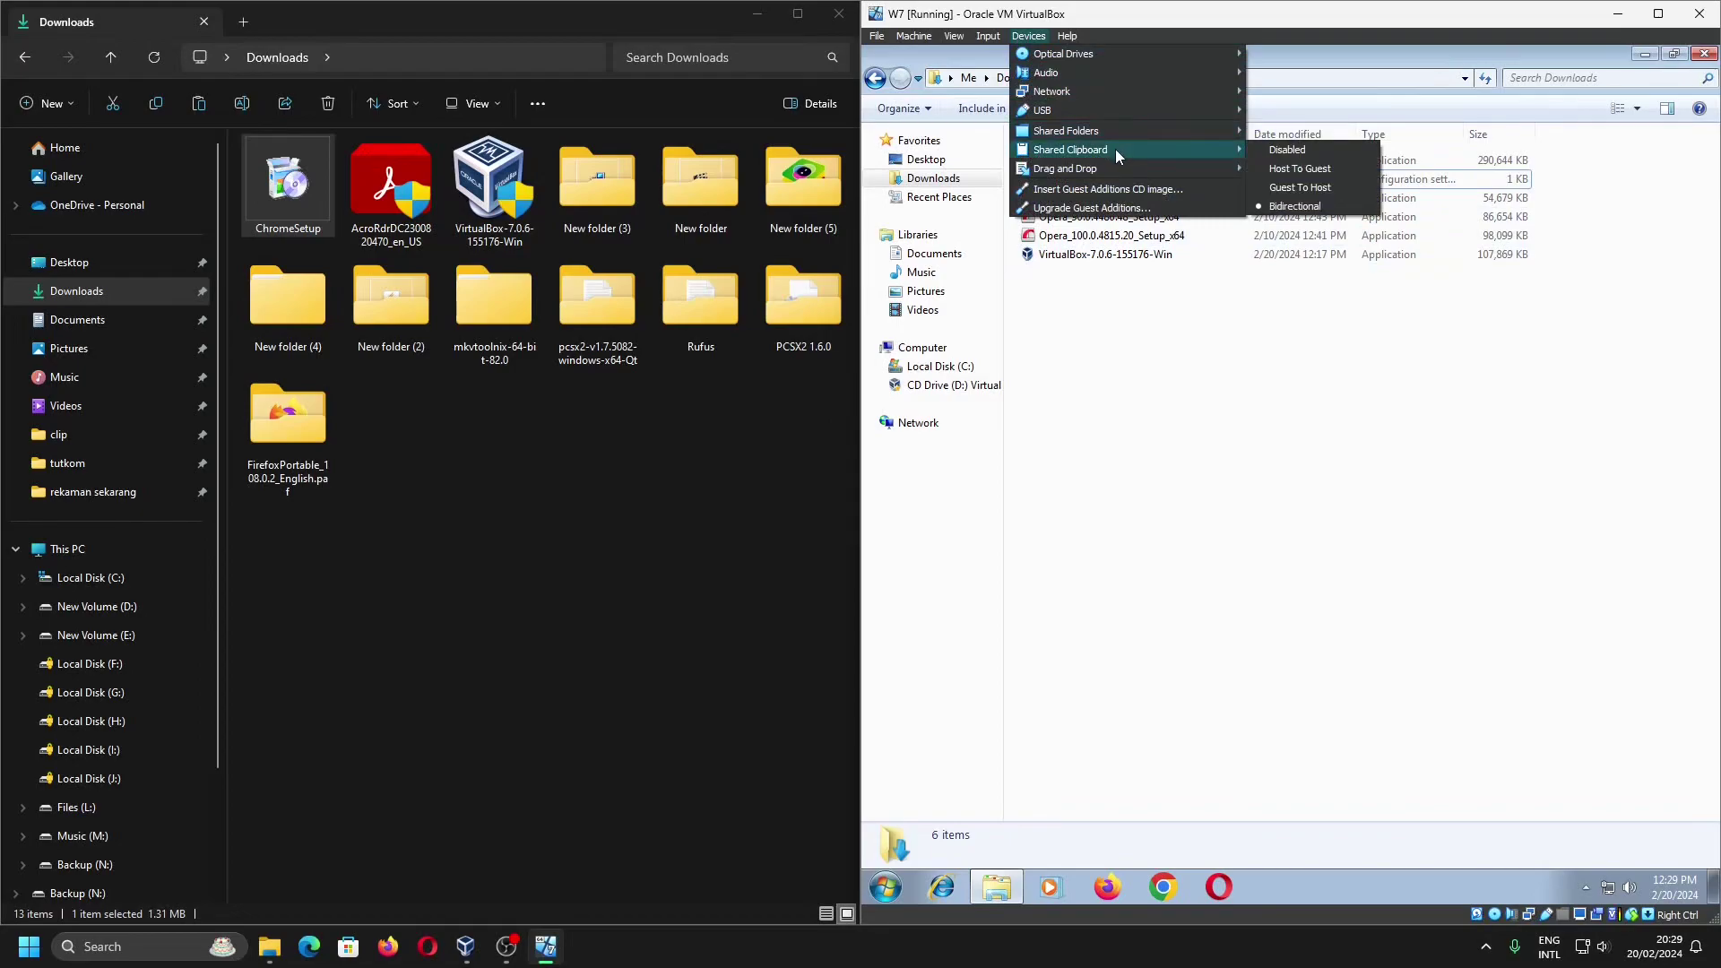
pyautogui.press('super')
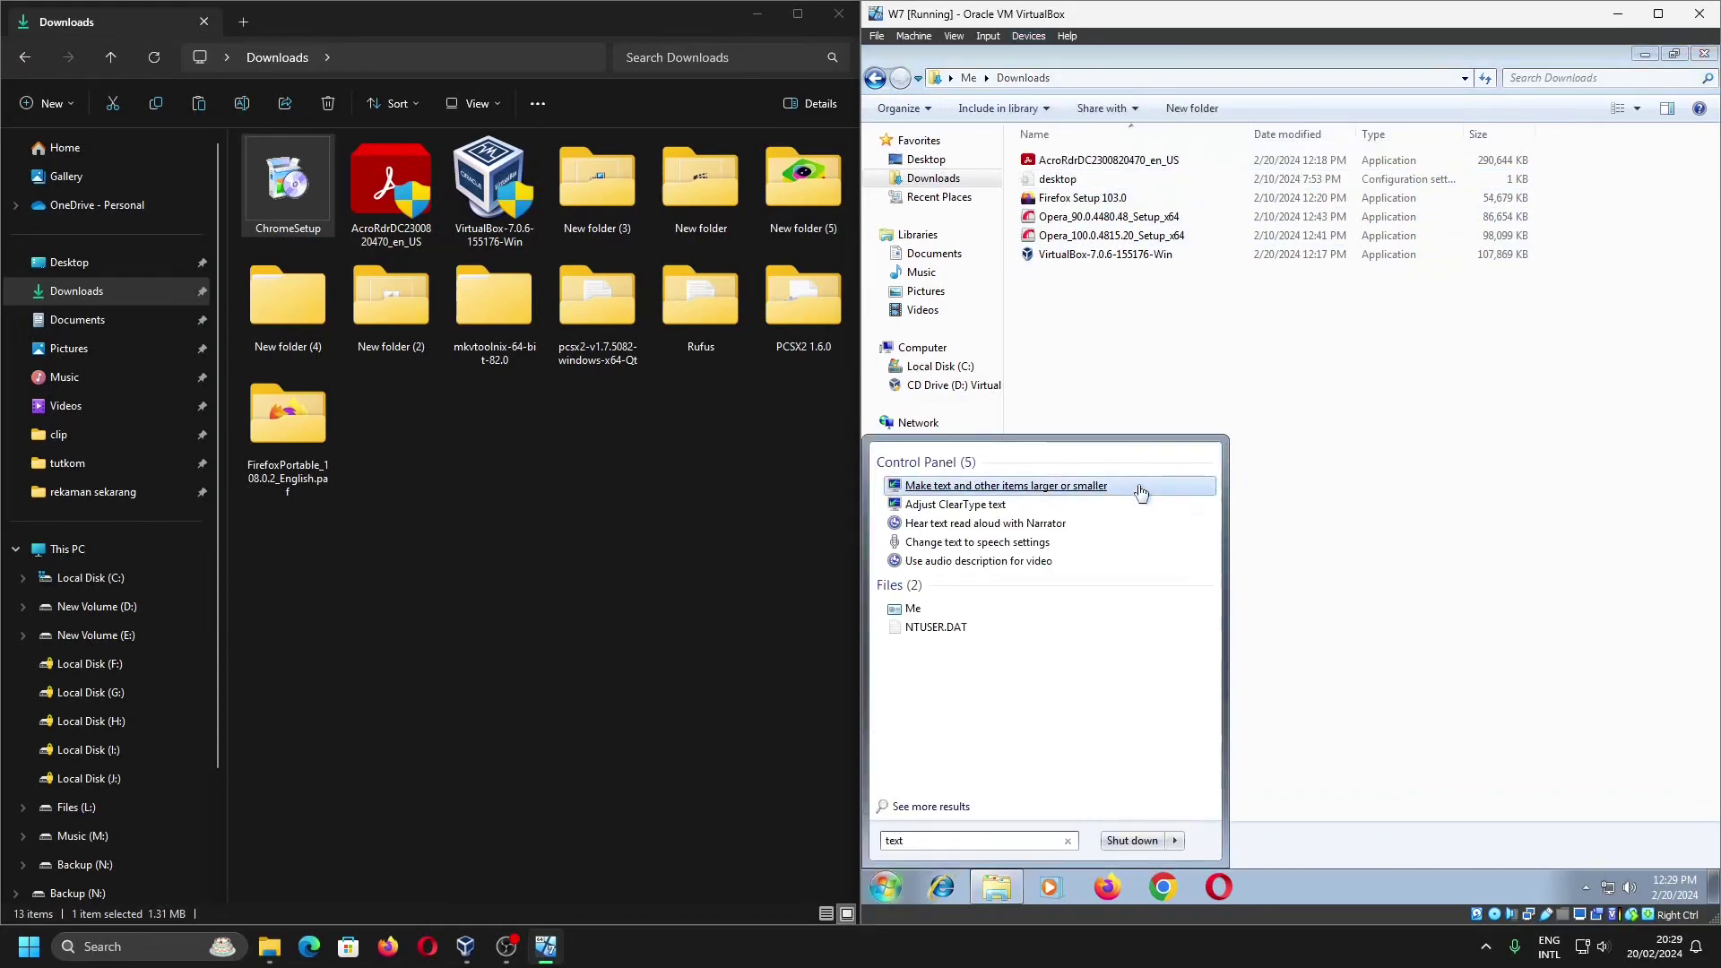
pyautogui.write('notepad')
pyautogui.press('Return')
# Open Notepad on the host, write "afsdfasdfsdf" in it and copy that text
pyautogui.press('super')
pyautogui.write('notepad')
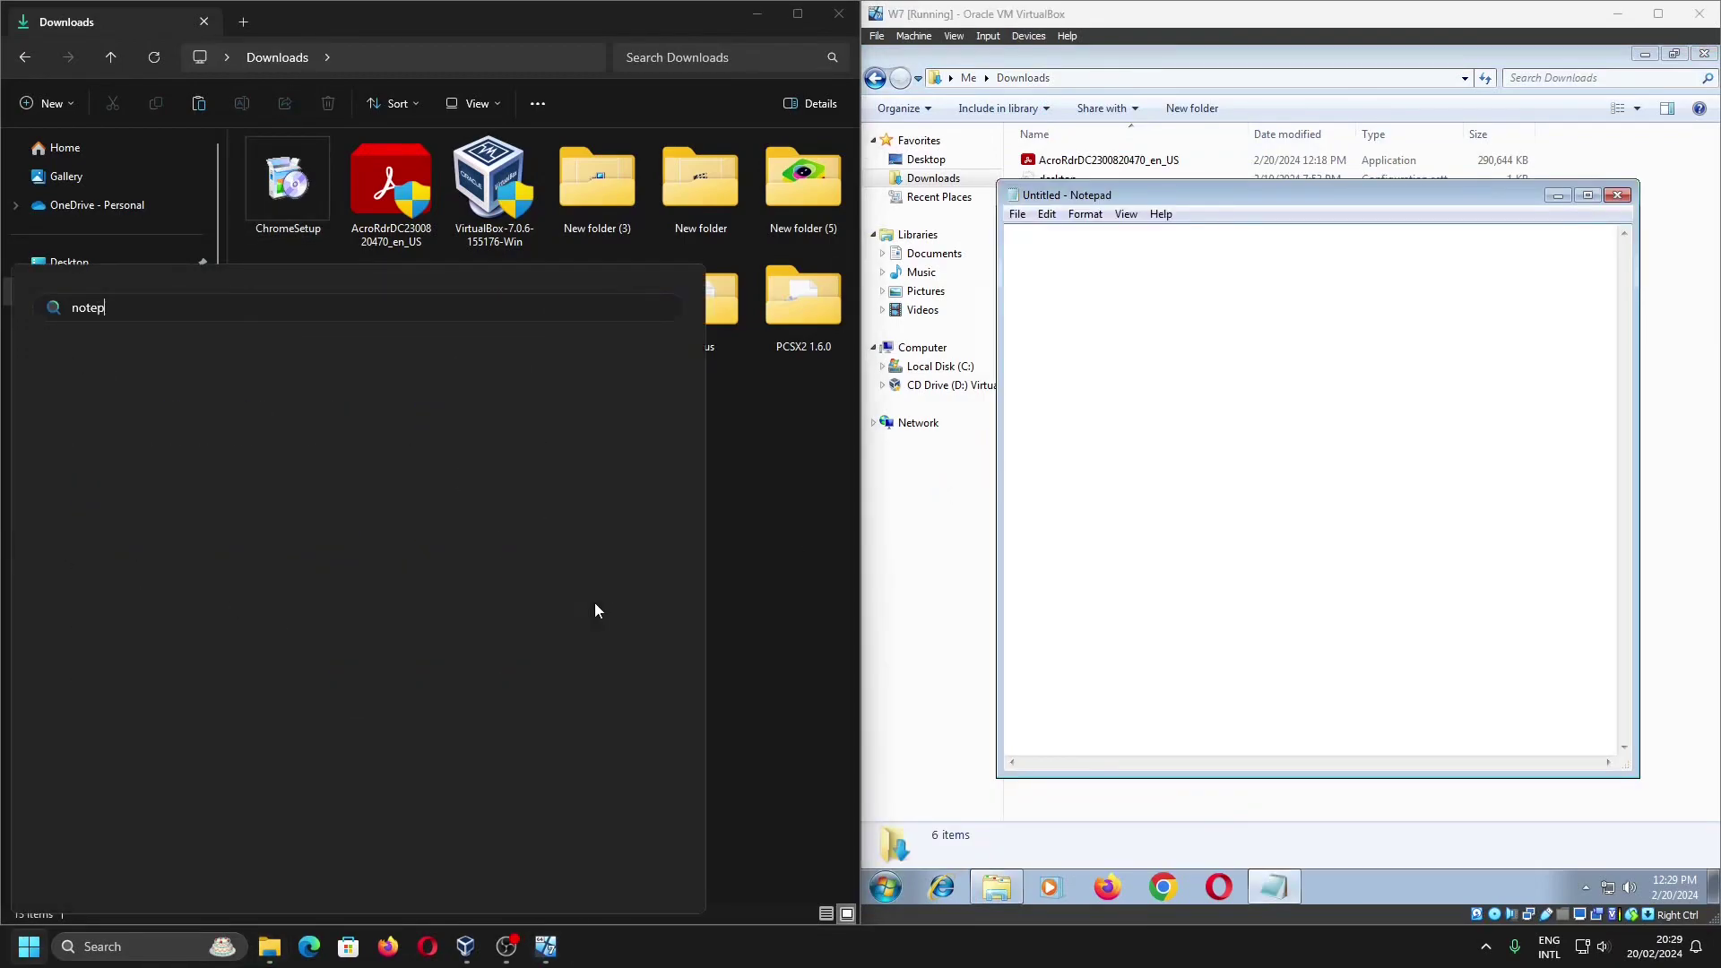
pyautogui.press('Return')
pyautogui.write('afsdfasdfsdf')
pyautogui.hotkey('ctrl', 'a')
pyautogui.rightClick(117, 116)
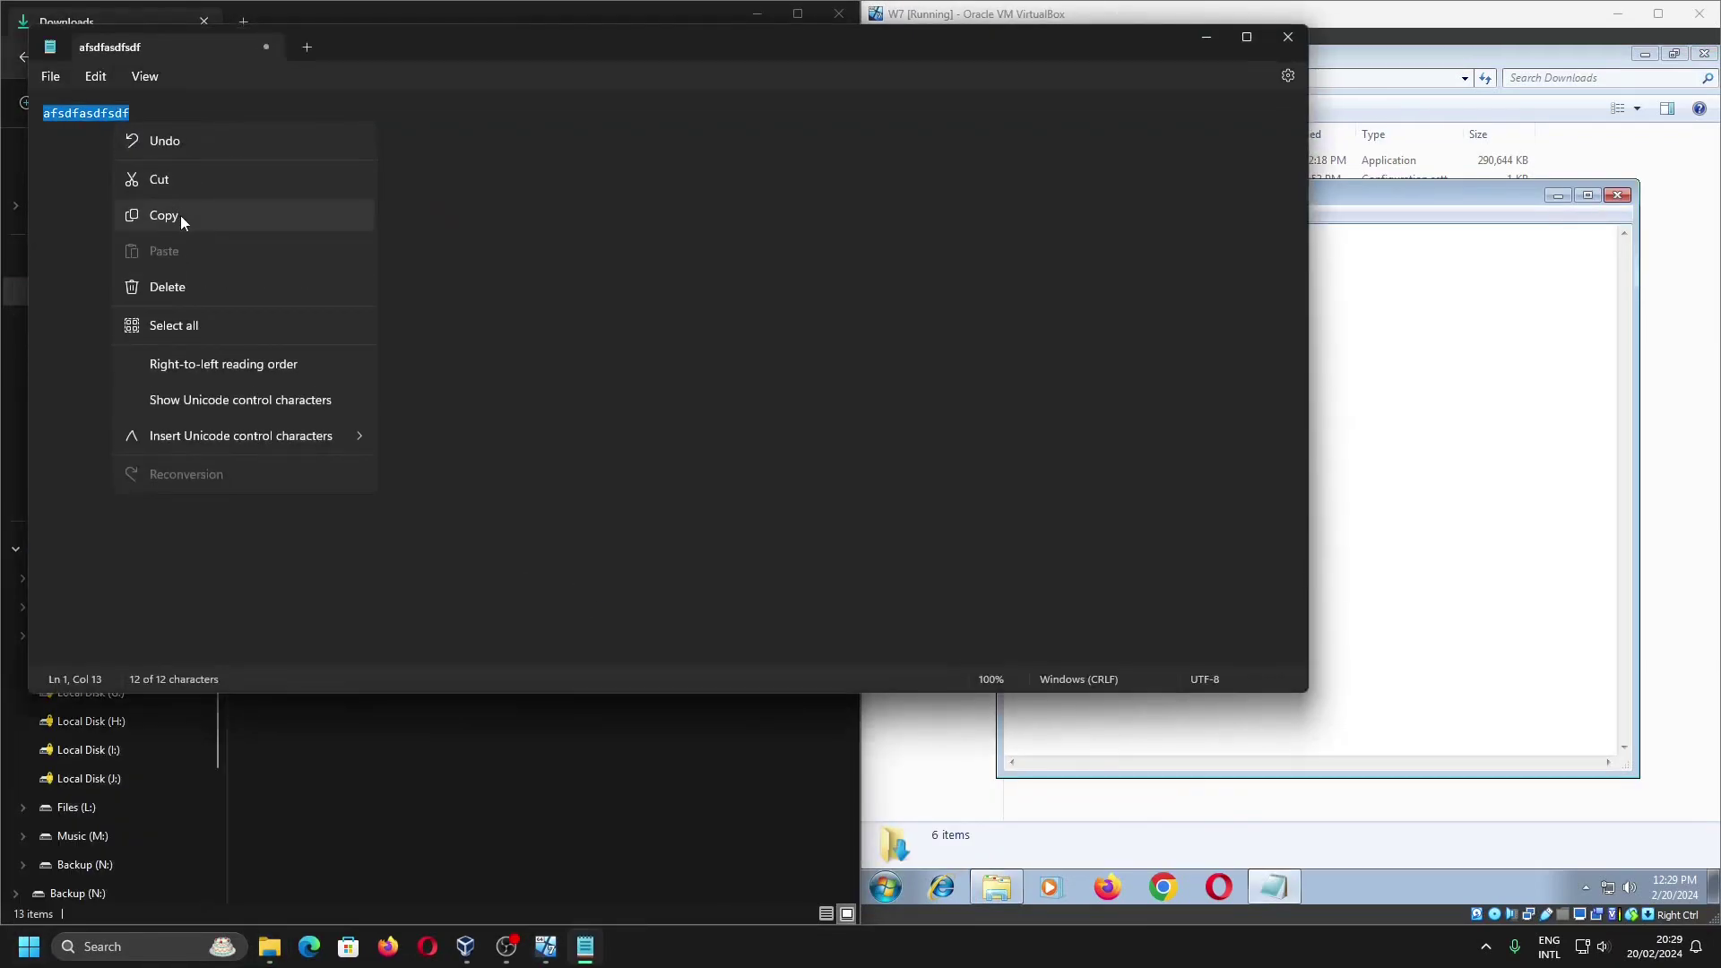
pyautogui.click(180, 215)
# Paste the copied host text into the guest's Notepad and select all of it
pyautogui.click(1422, 369)
pyautogui.rightClick(1422, 371)
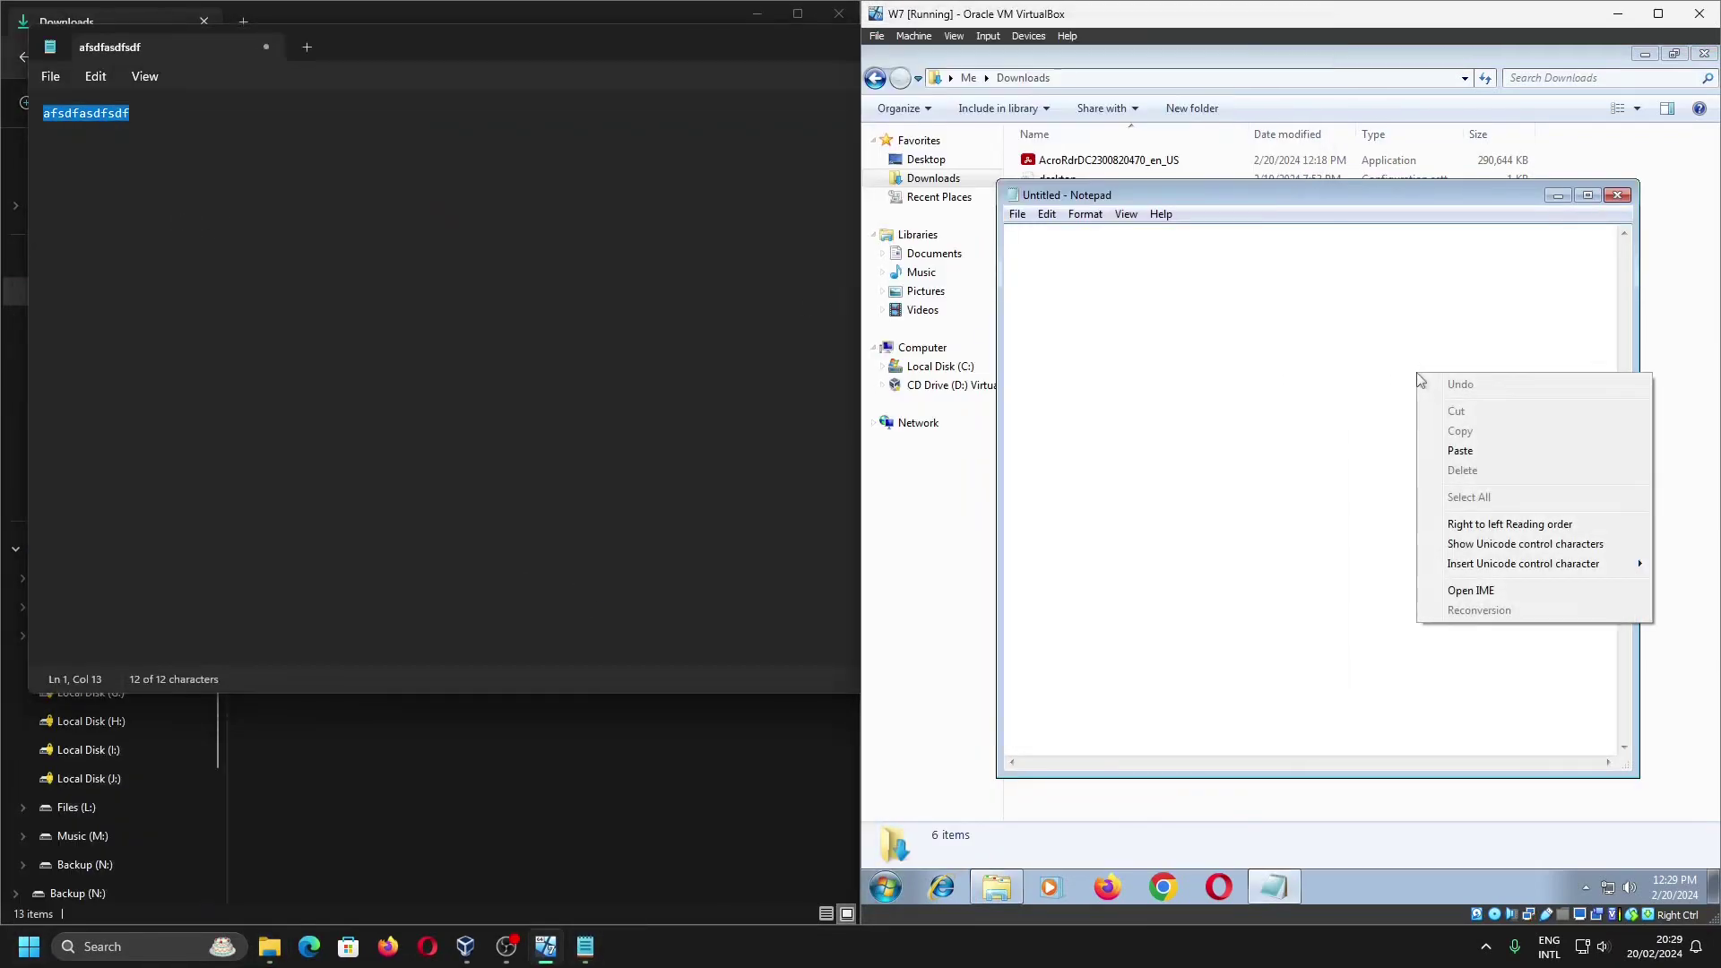
pyautogui.click(1488, 451)
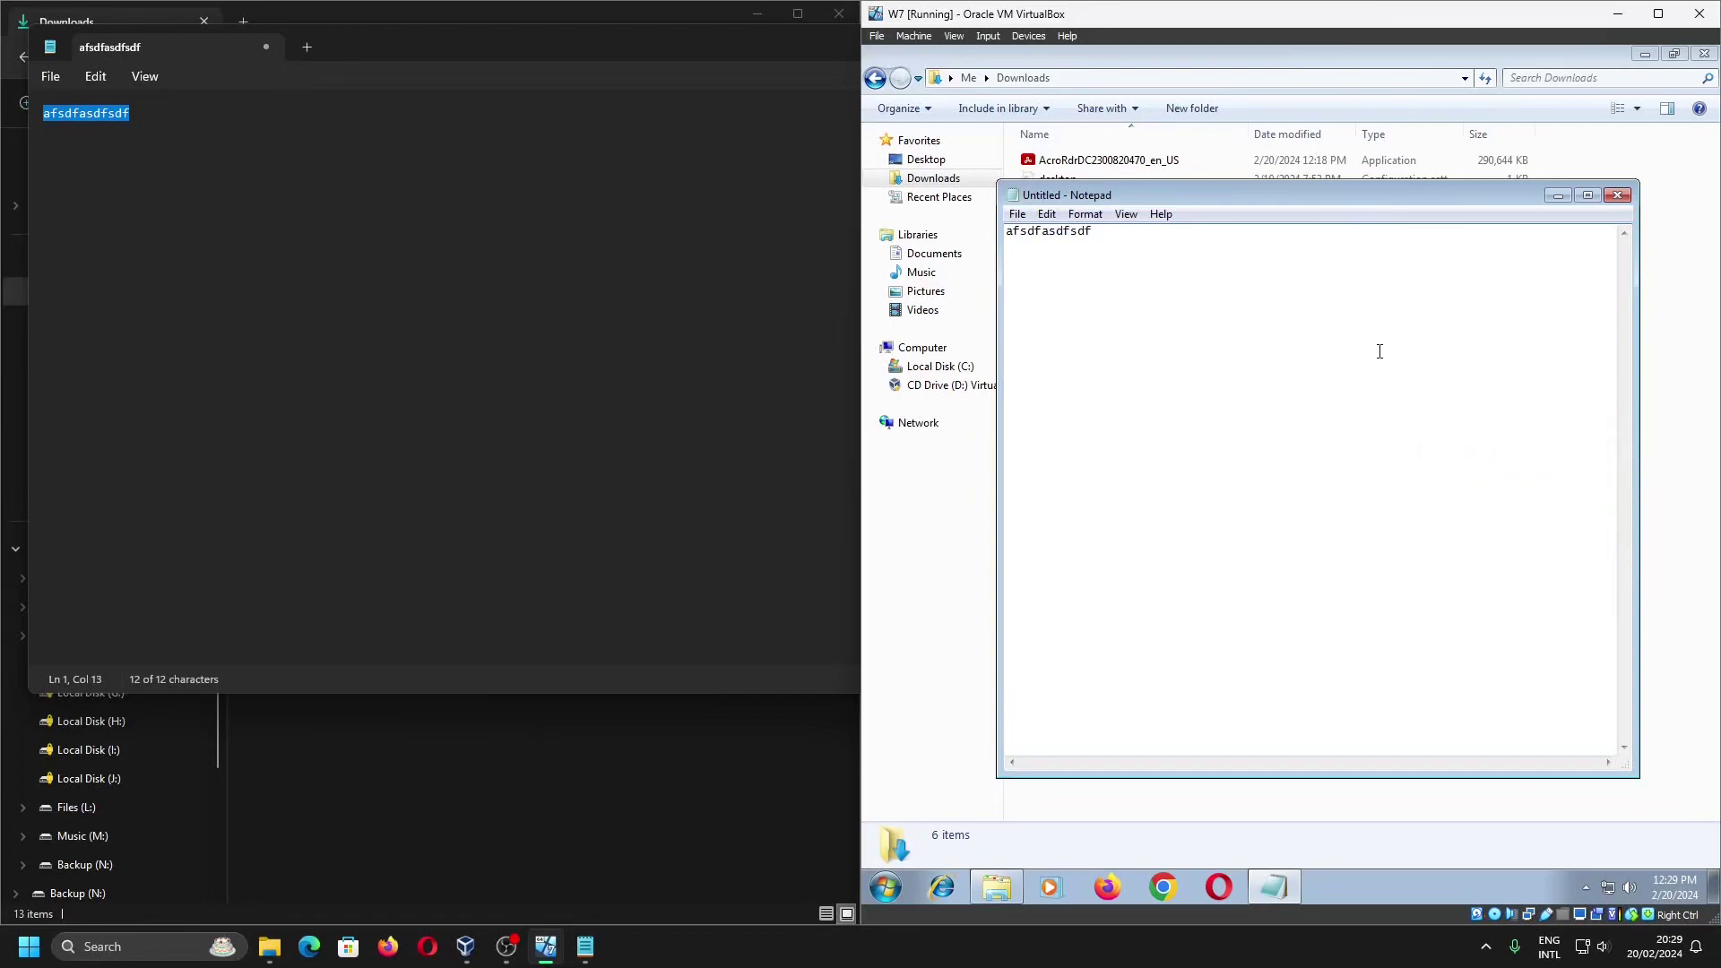
pyautogui.hotkey('ctrl', 'a')
pyautogui.click(728, 740)
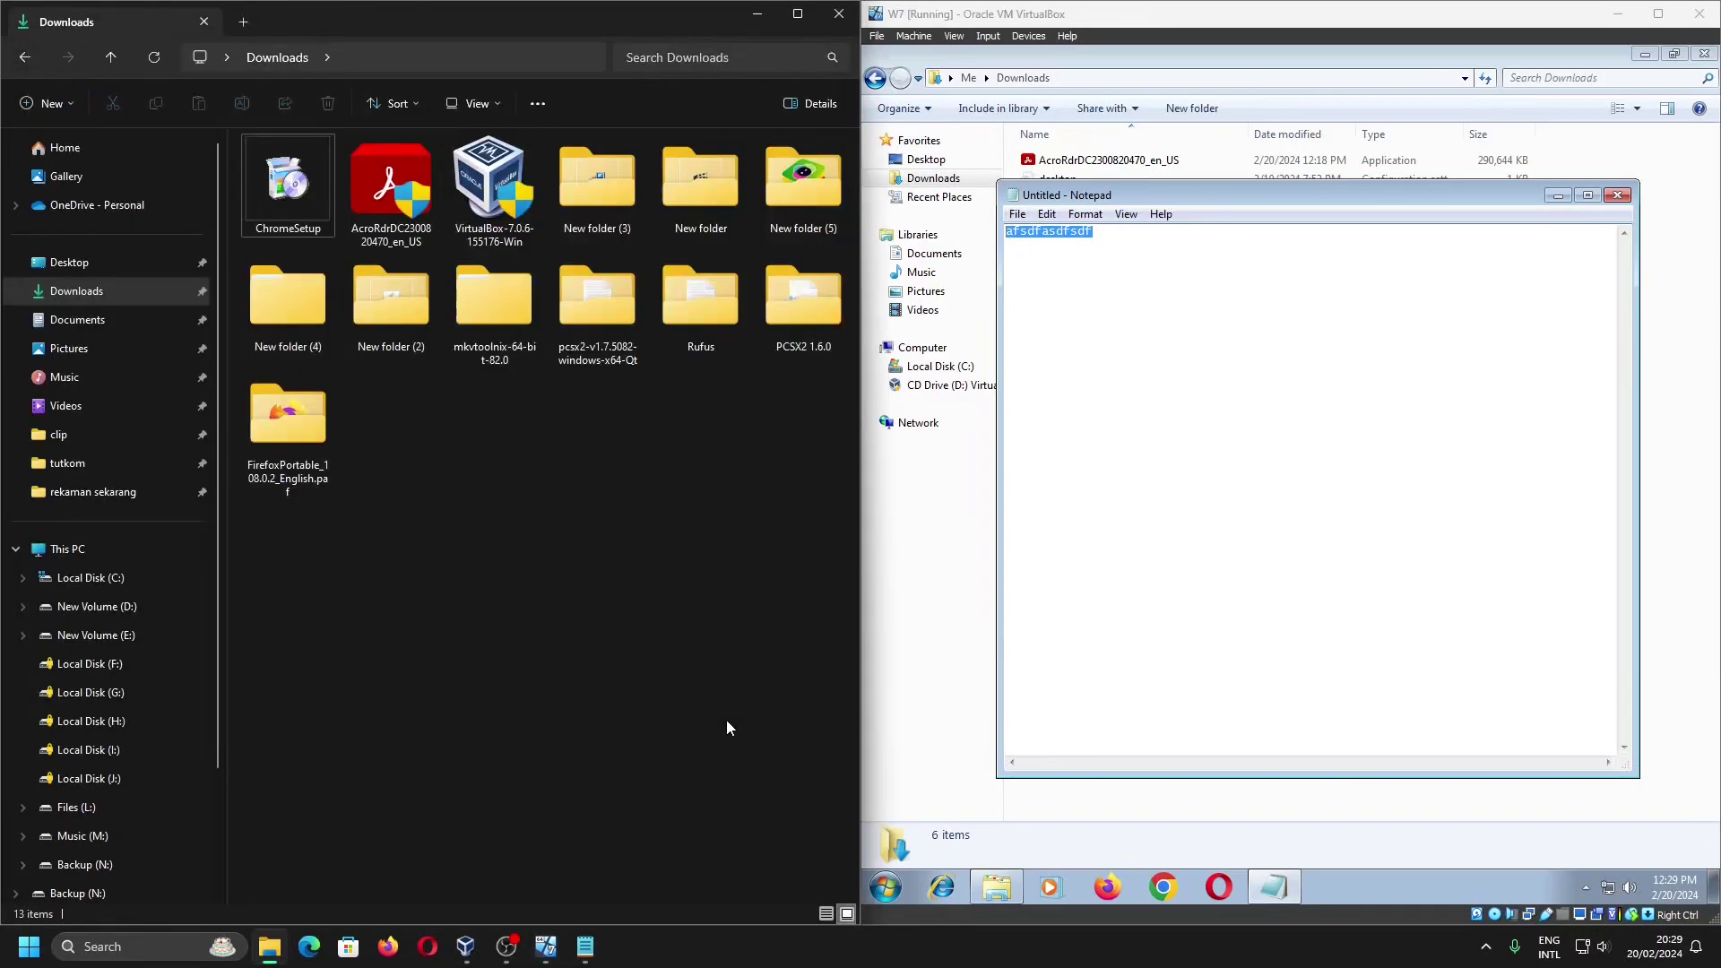
pyautogui.click(1686, 280)
pyautogui.rightClick(1044, 162)
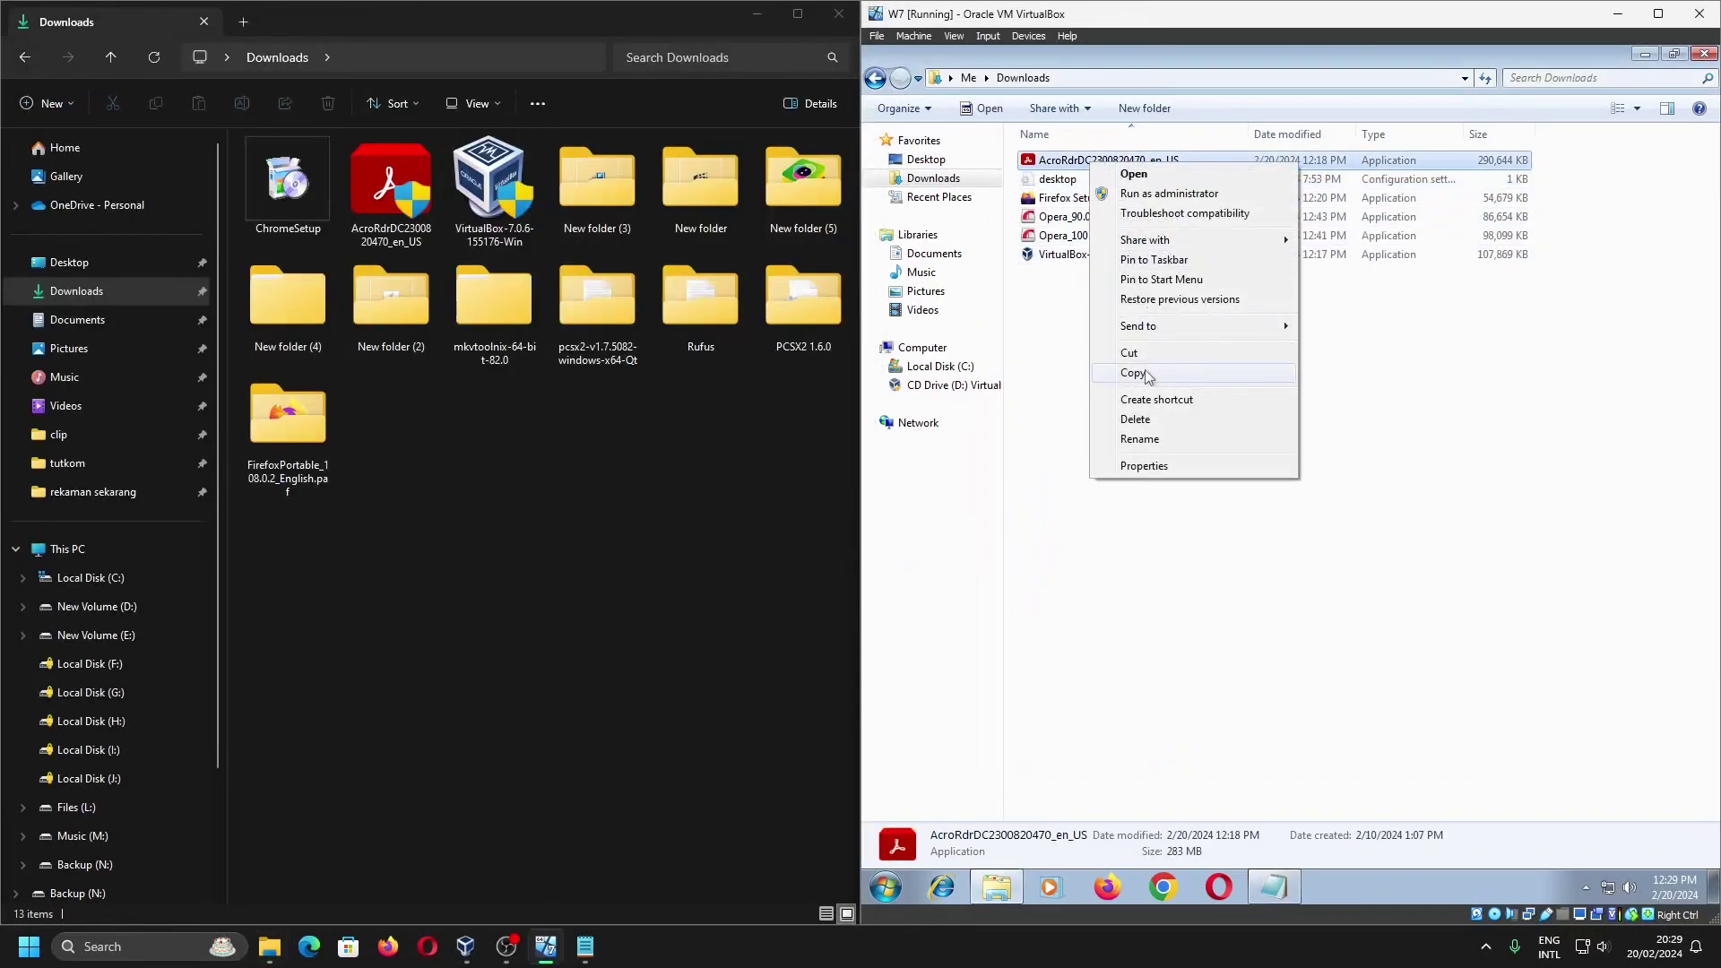
pyautogui.click(1148, 374)
pyautogui.click(507, 565)
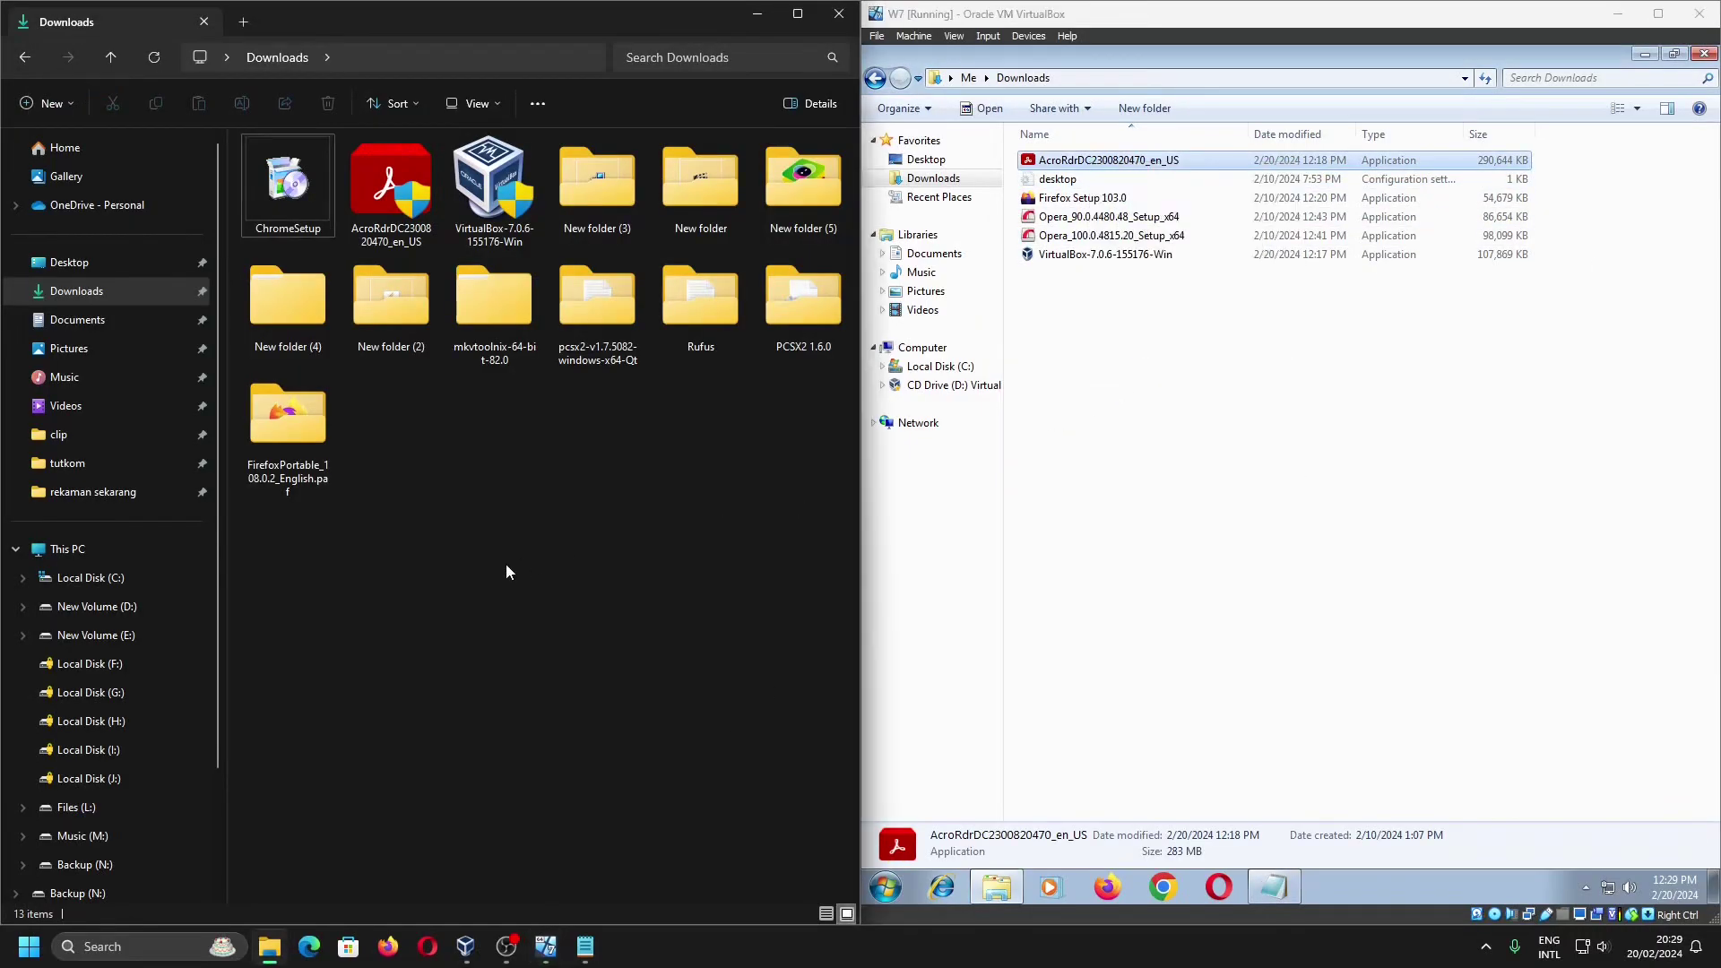
pyautogui.rightClick(506, 562)
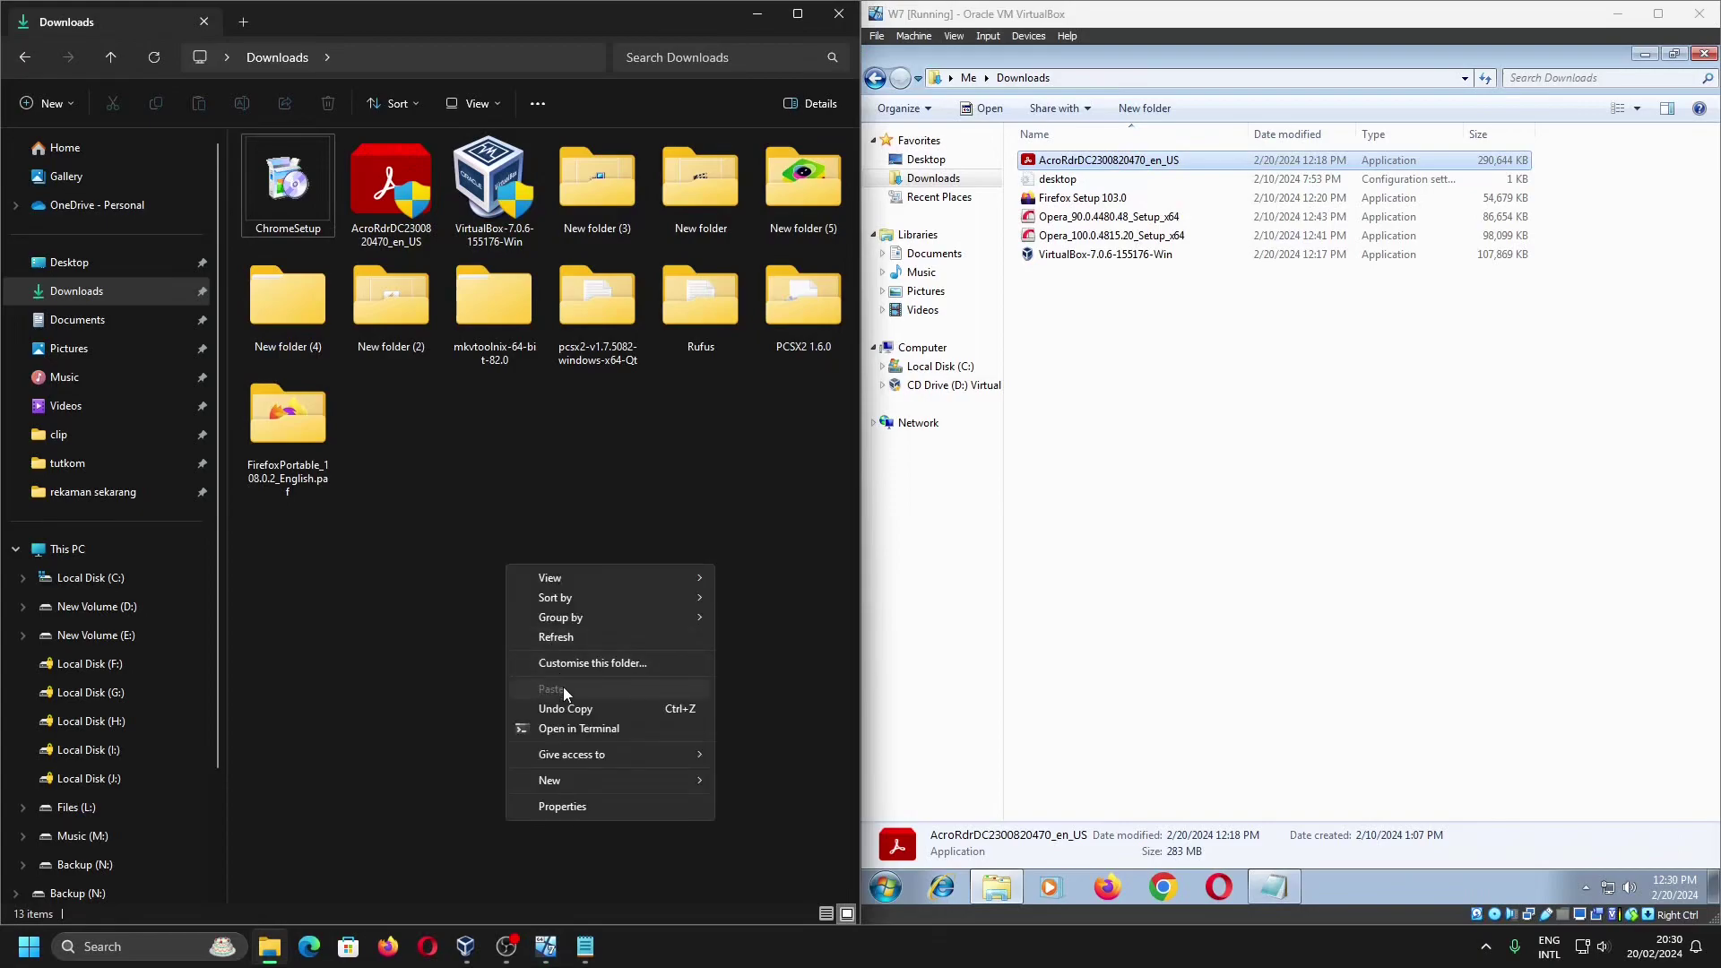
pyautogui.click(1202, 388)
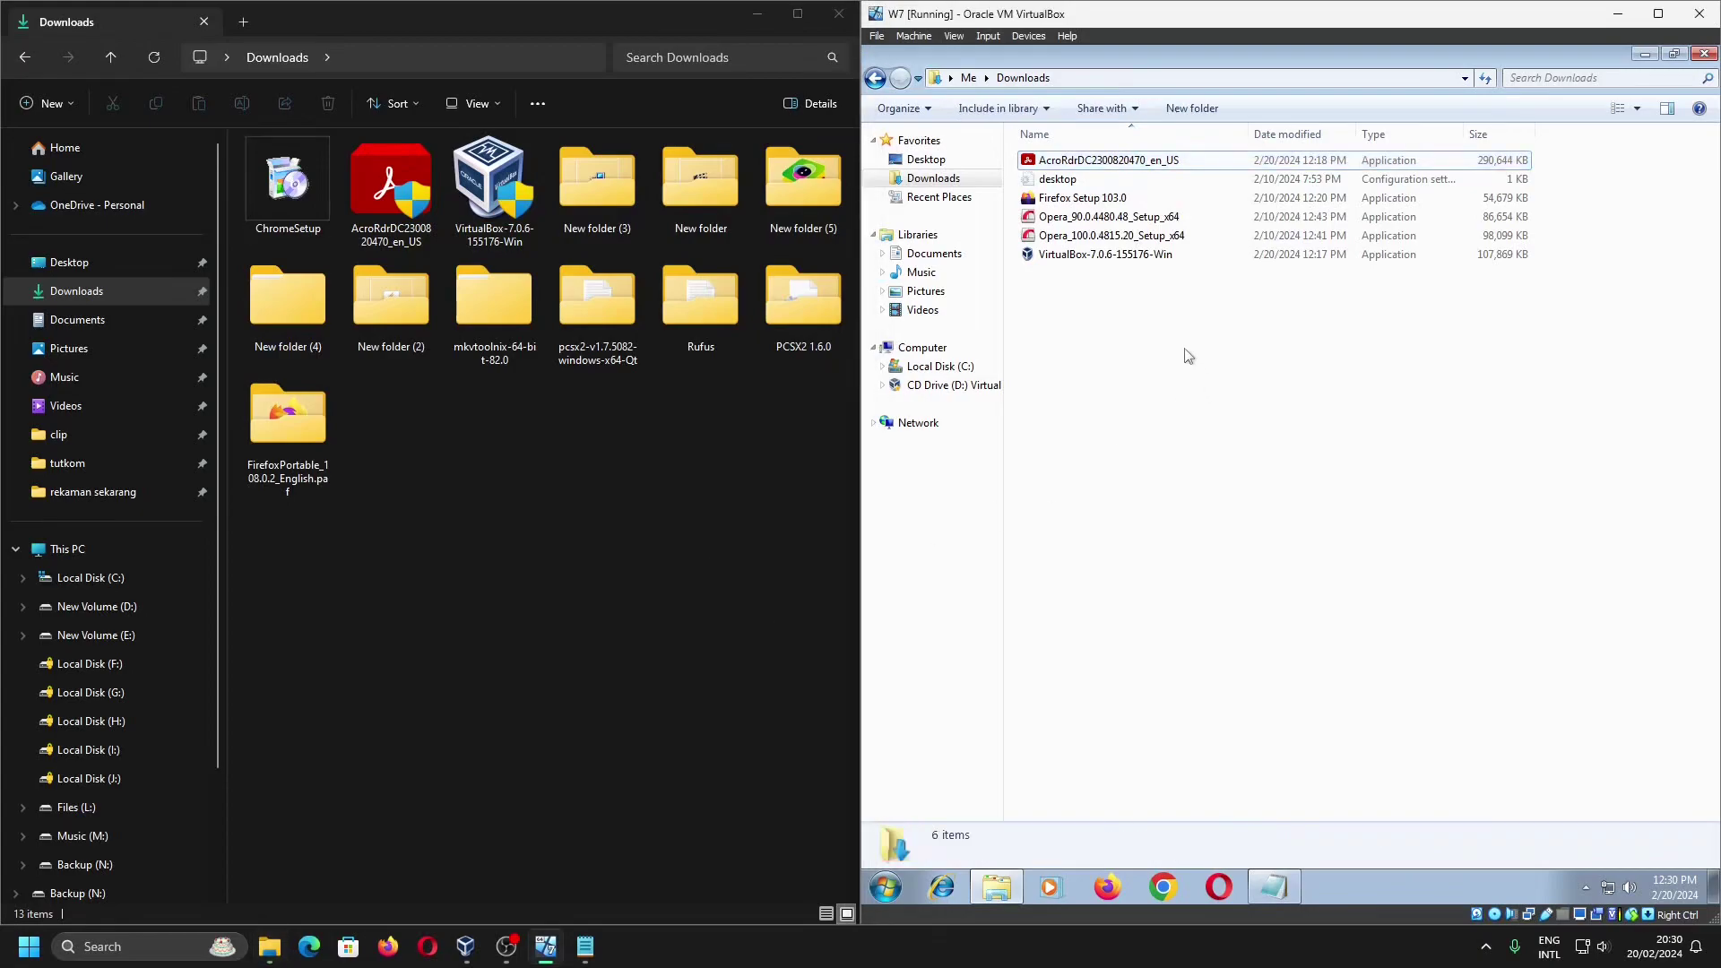
# Open the guest's Sample Pictures folder and copy all its pictures, leaving out the desktop configuration file
pyautogui.click(935, 297)
pyautogui.doubleClick(1050, 219)
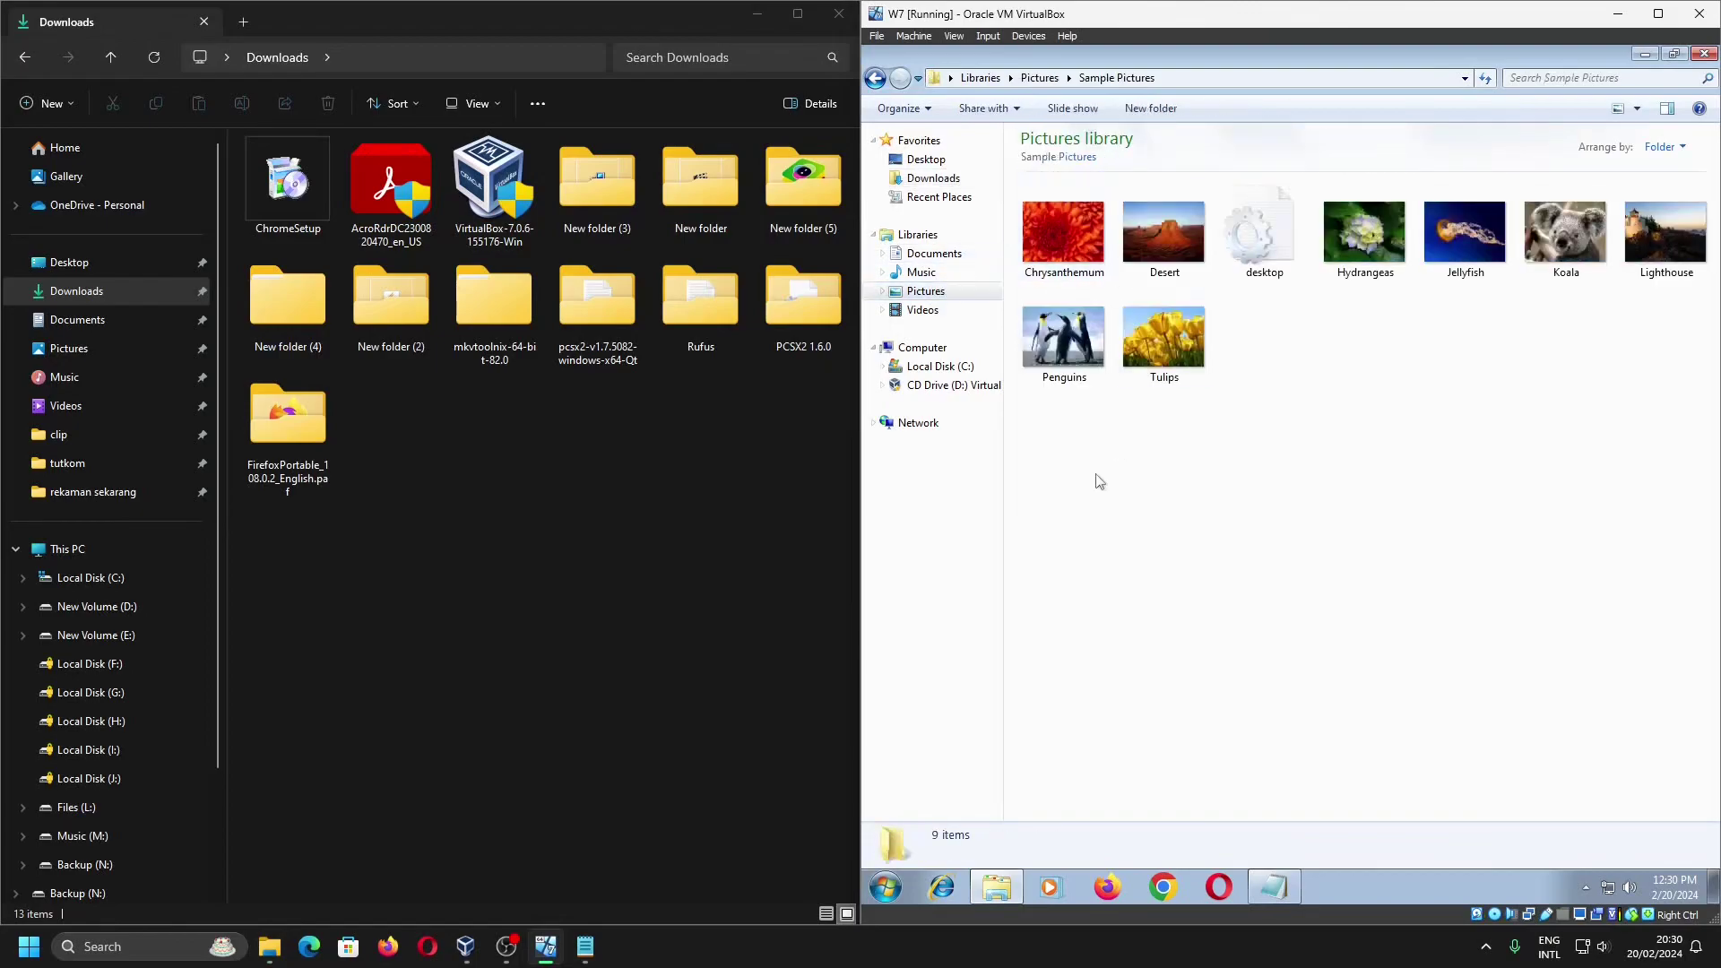
pyautogui.hotkey('ctrl', 'a')
pyautogui.keyDown('ctrl'); pyautogui.click(1266, 210); pyautogui.keyUp('ctrl')
pyautogui.rightClick(1152, 254)
pyautogui.click(1174, 482)
# Try to paste the copied guest pictures into the host's Downloads folder
pyautogui.click(536, 619)
pyautogui.rightClick(485, 626)
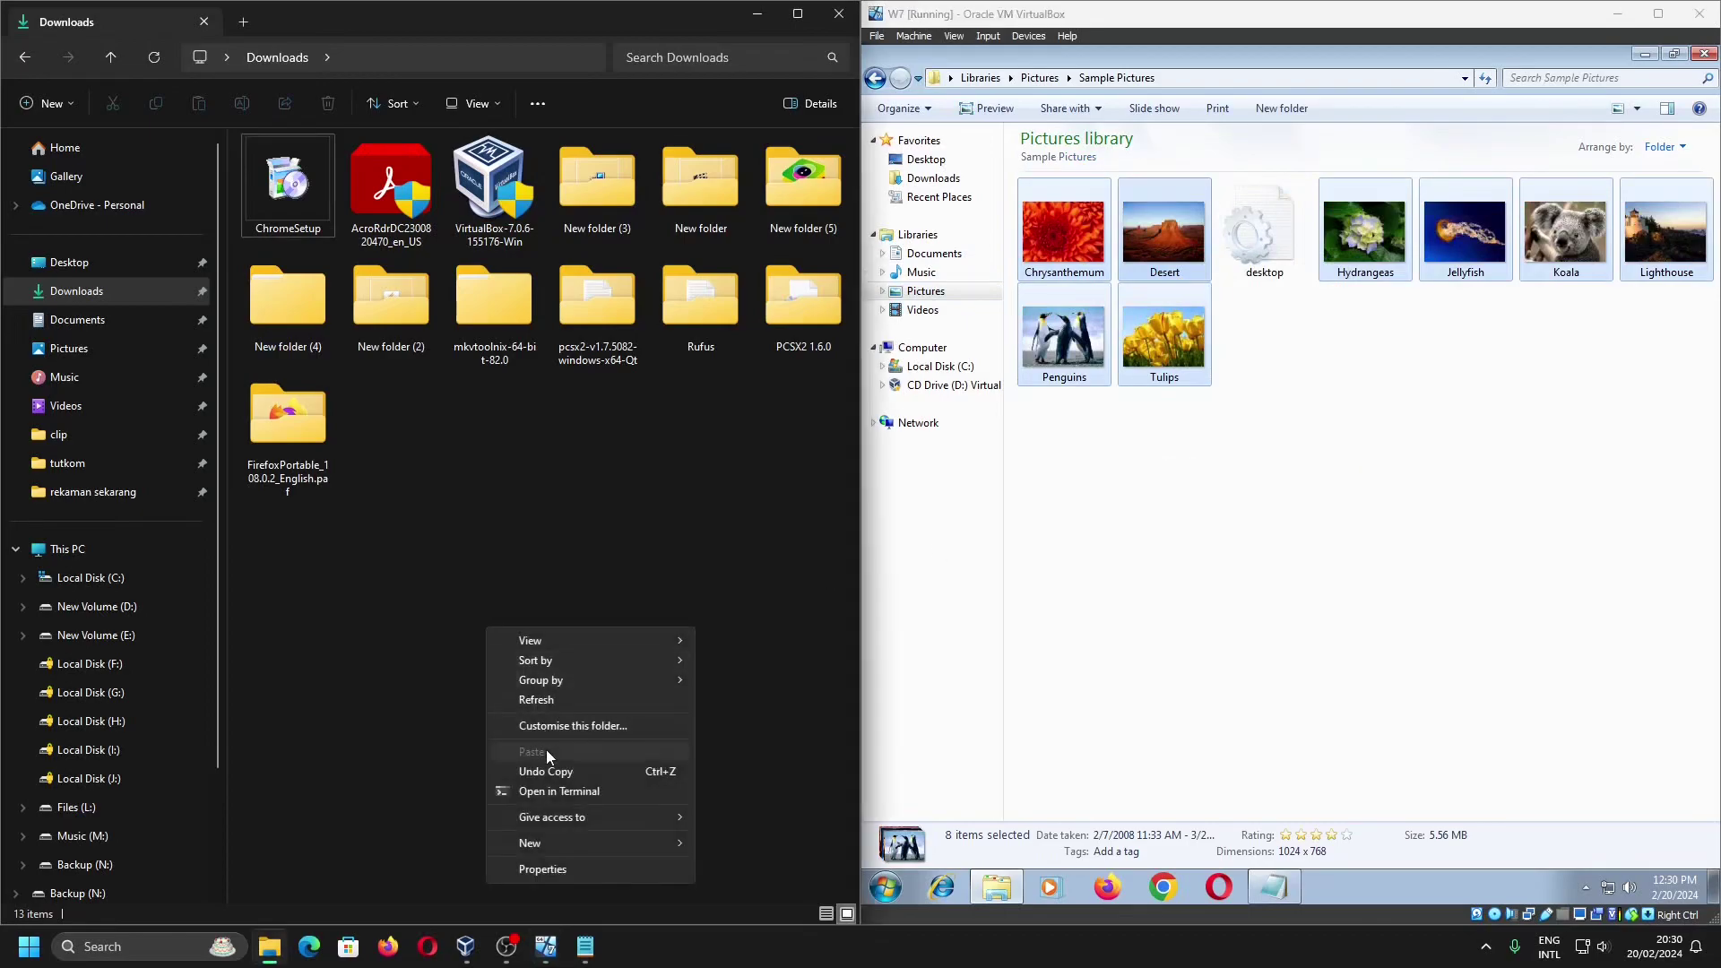
pyautogui.click(366, 637)
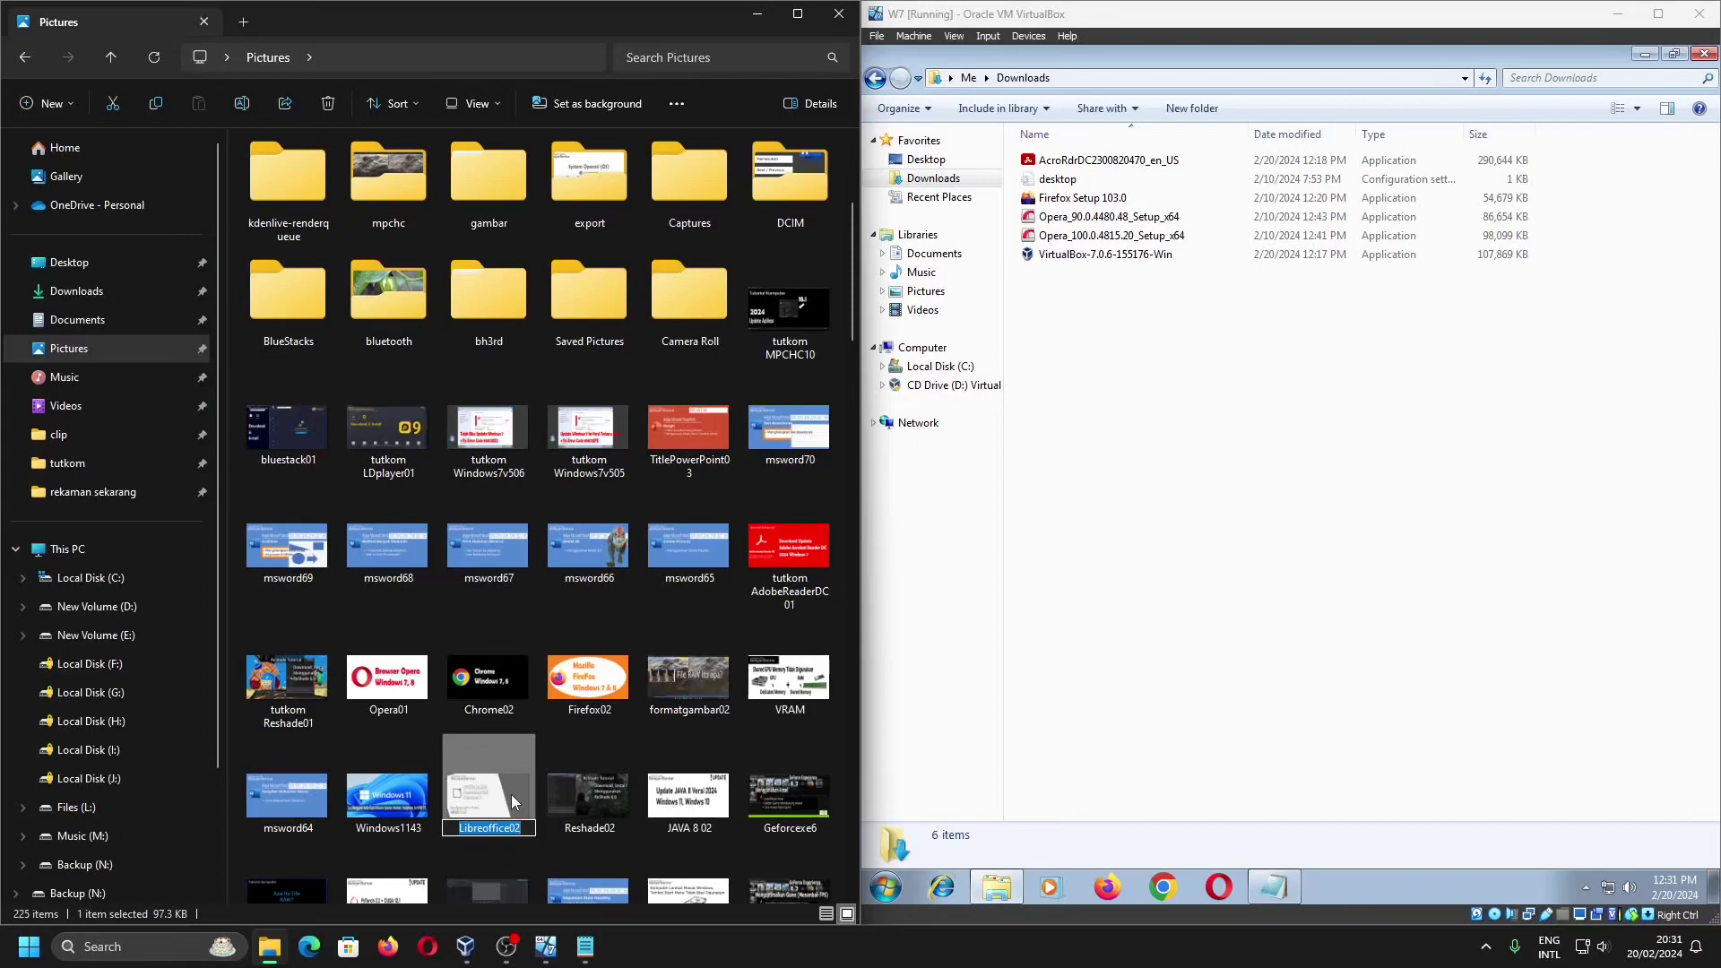
# Rename Firefox Setup 103.0 in the guest's Downloads folder as Libreoffice02, pasting the file name copied on the host
pyautogui.click(1229, 499)
pyautogui.click(1102, 198)
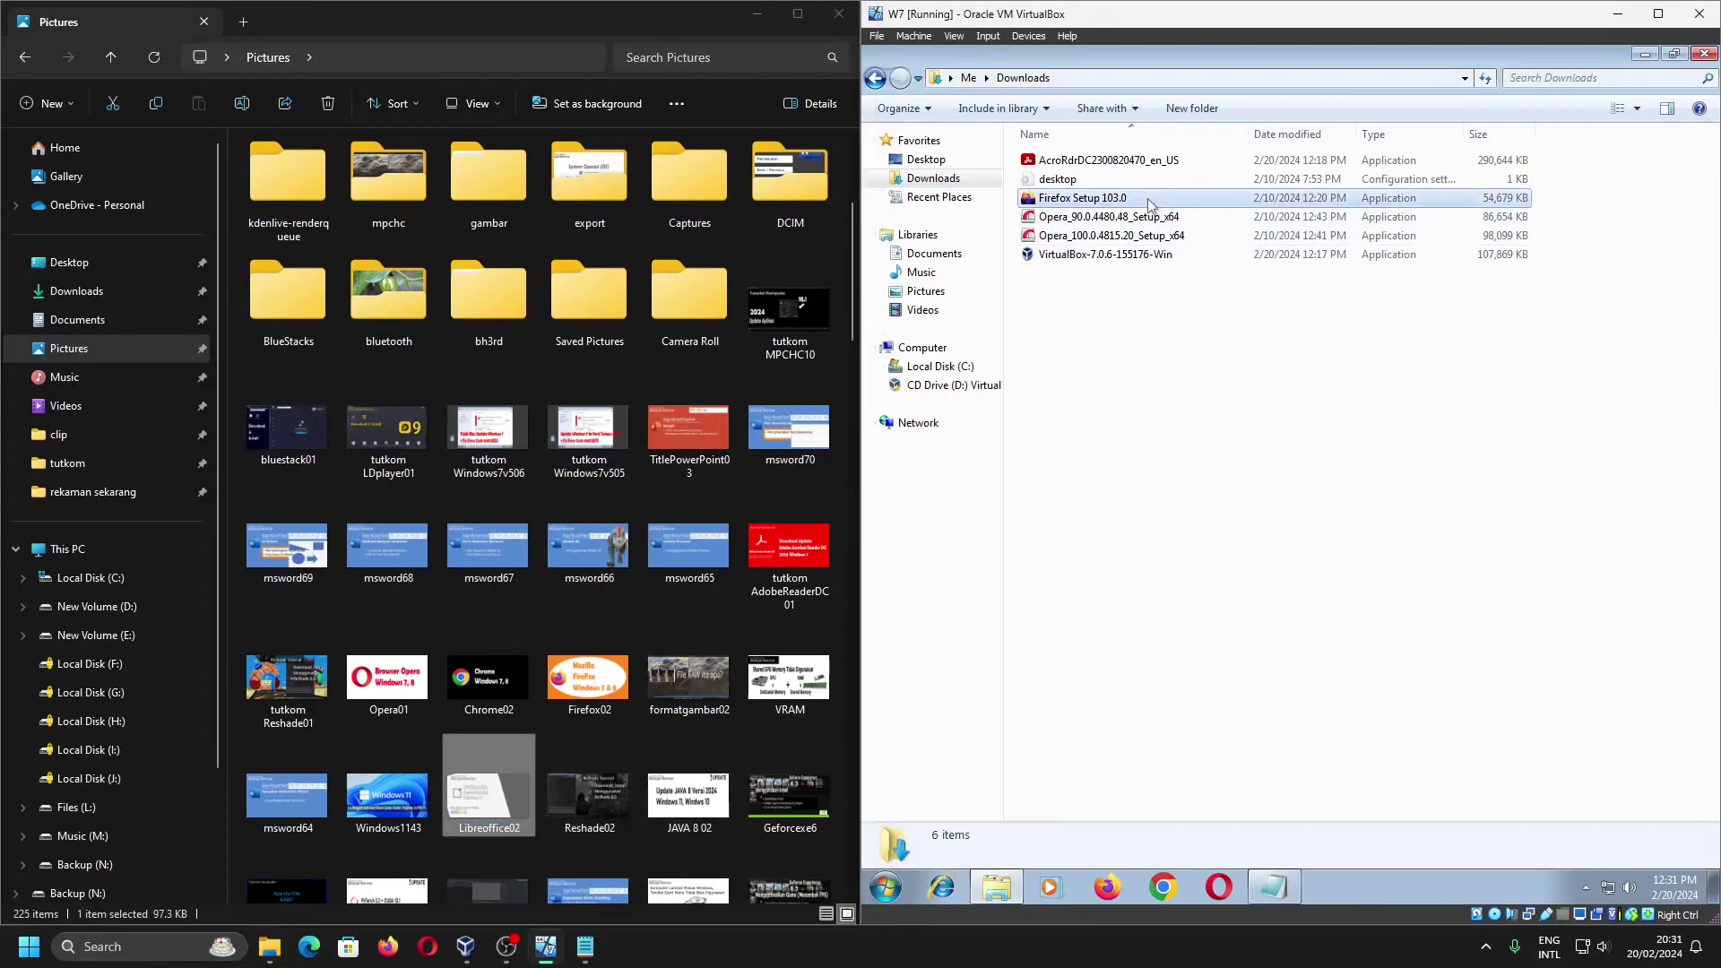
pyautogui.click(1103, 198)
pyautogui.hotkey('ctrl', 'v')
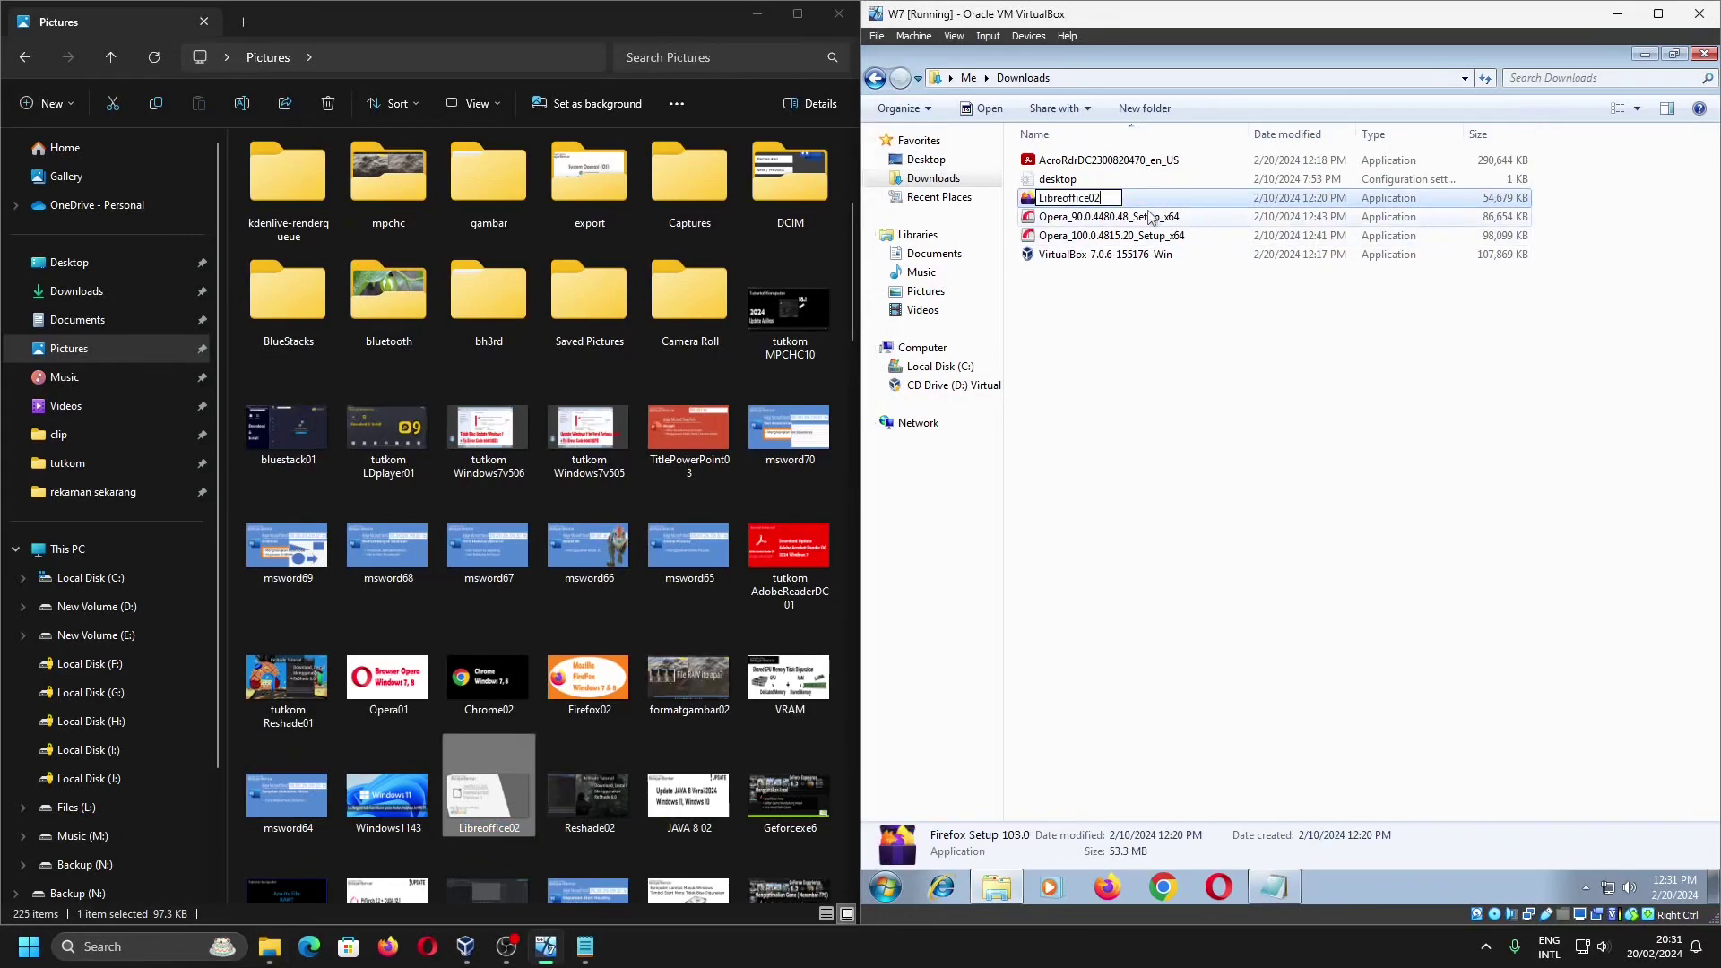
pyautogui.click(1184, 502)
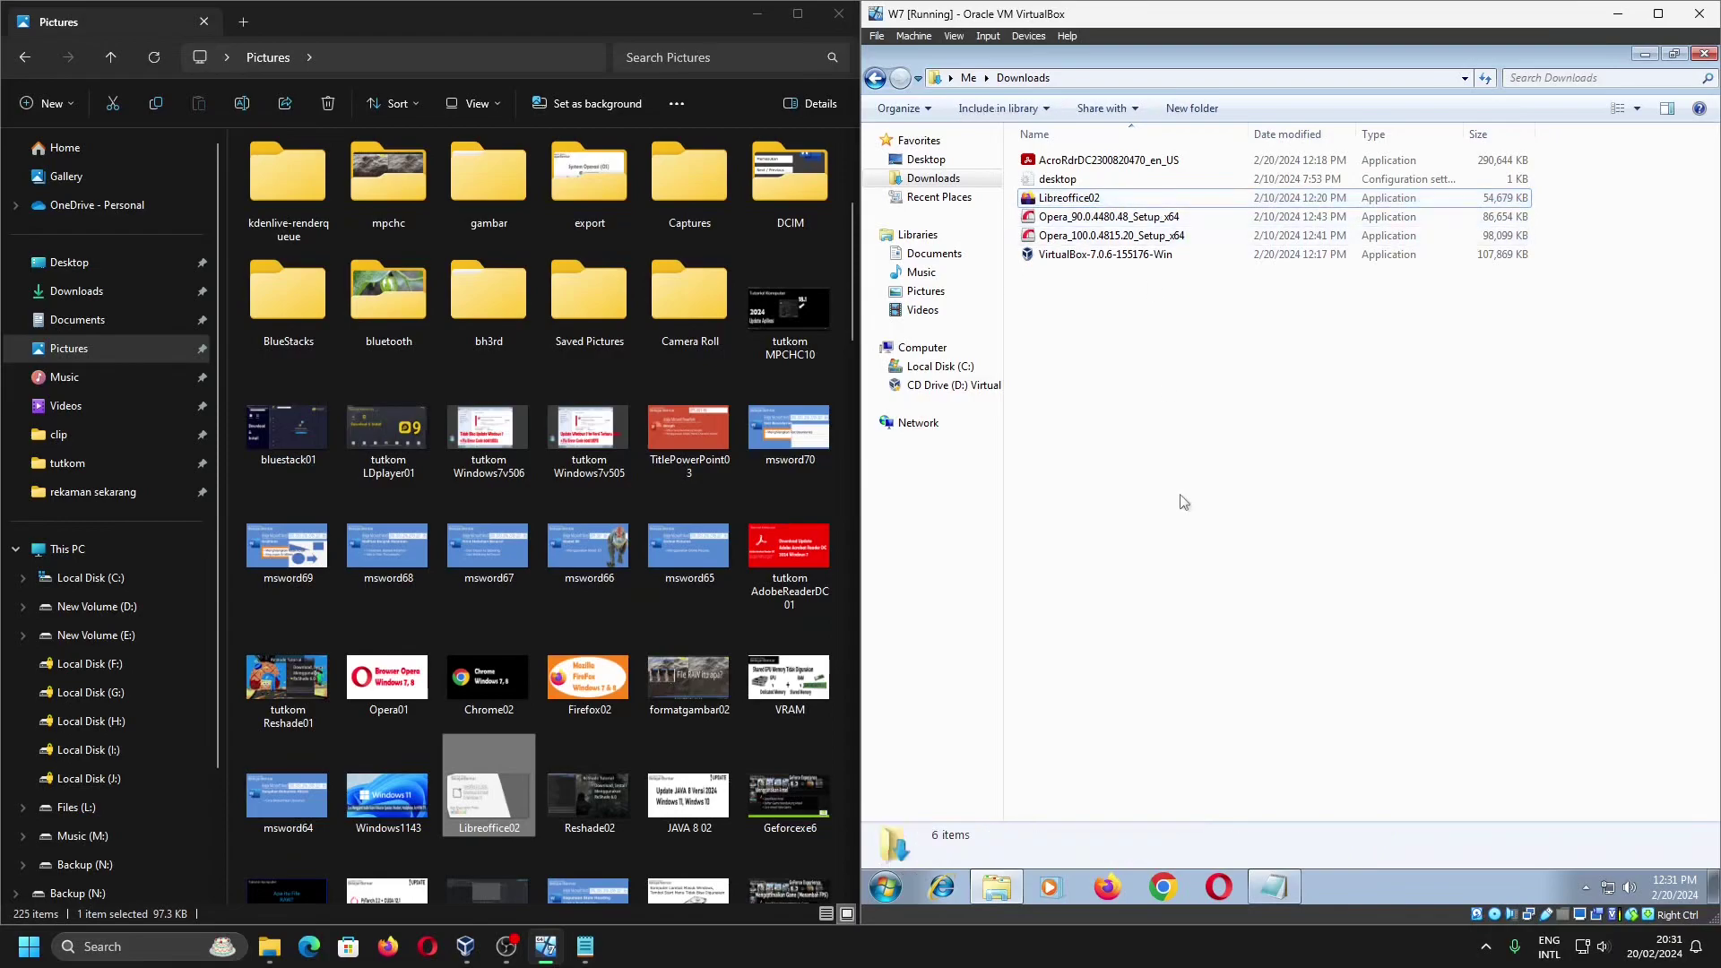
pyautogui.click(108, 301)
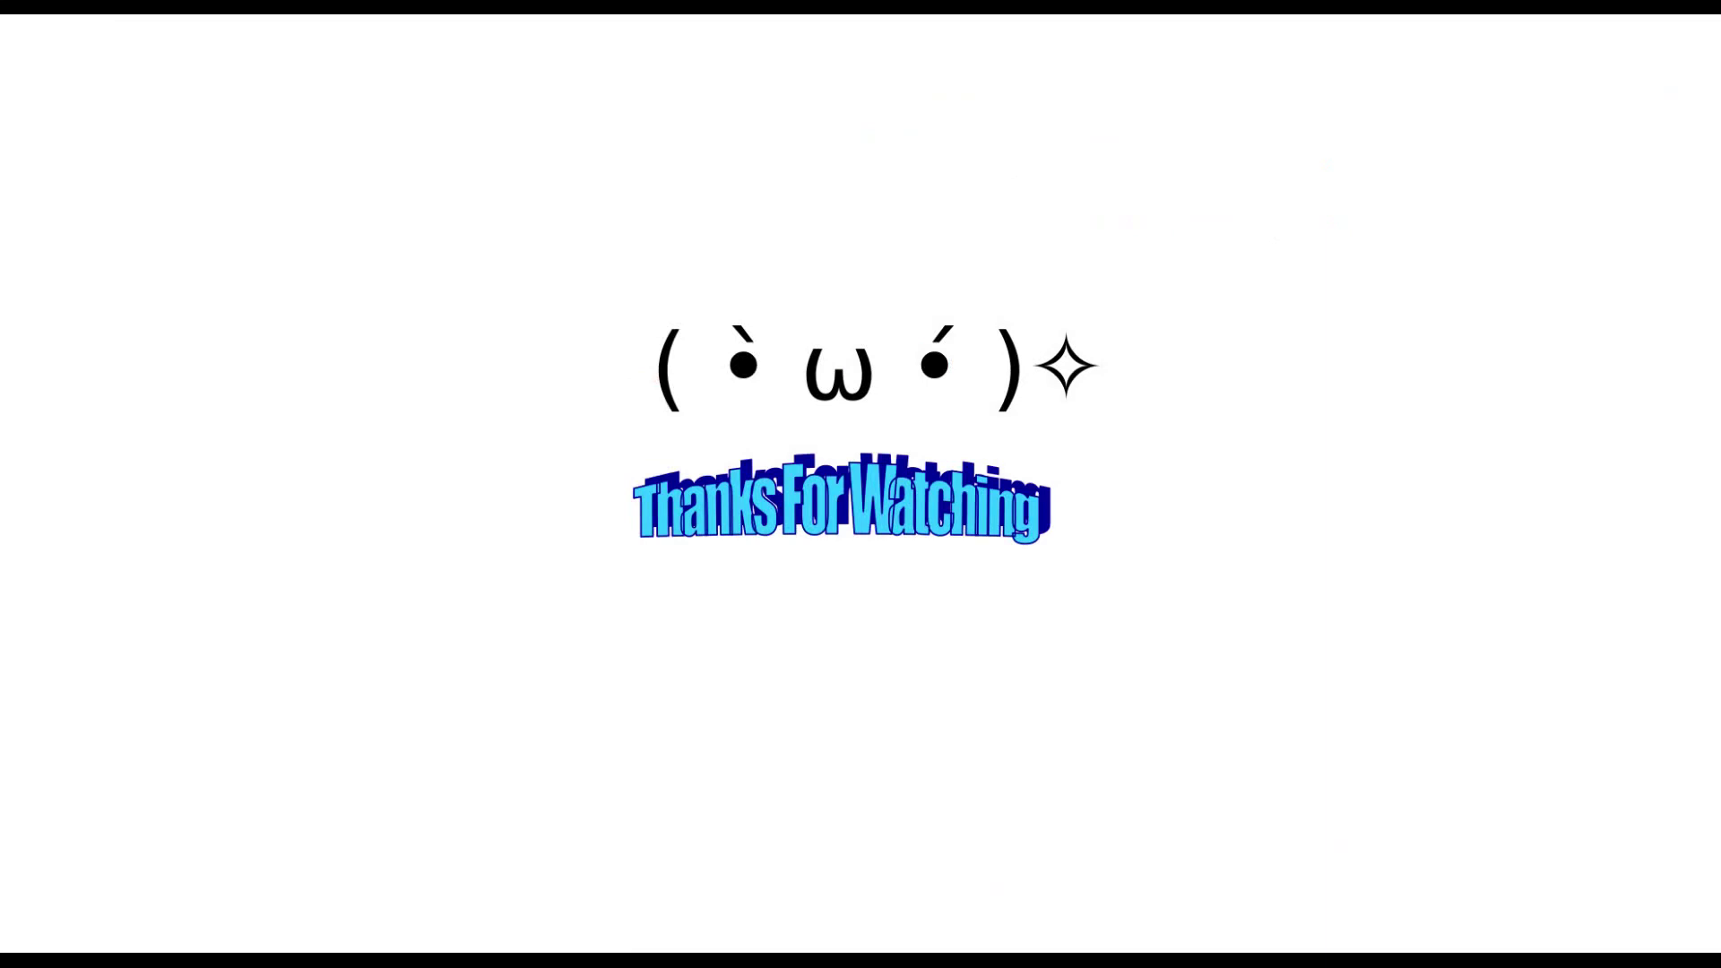